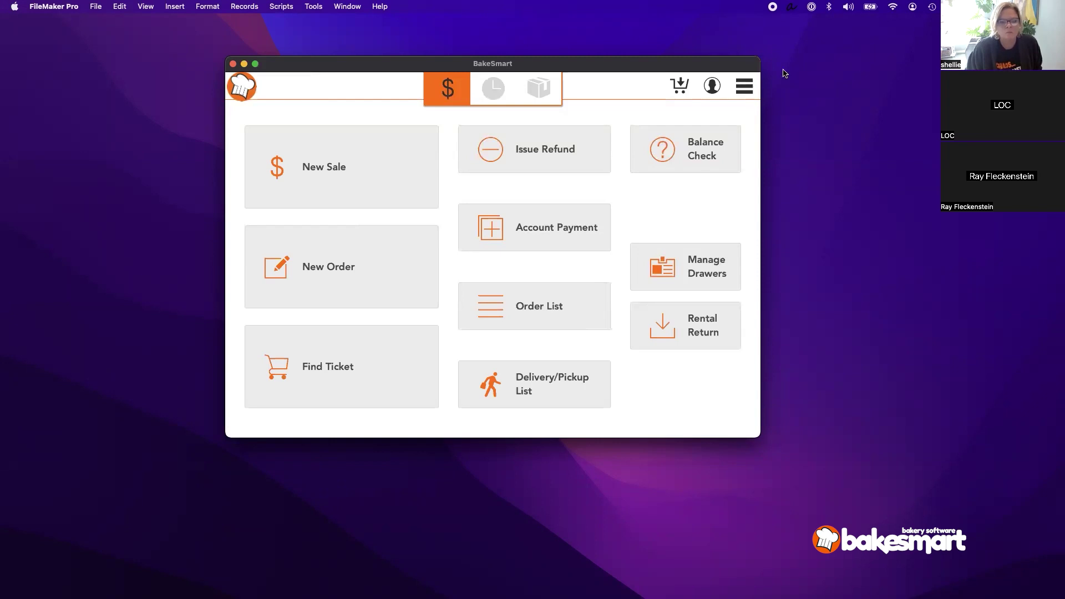
# Step: Go to the Production settings' Date Limits page
pyautogui.click(745, 91)
pyautogui.click(696, 401)
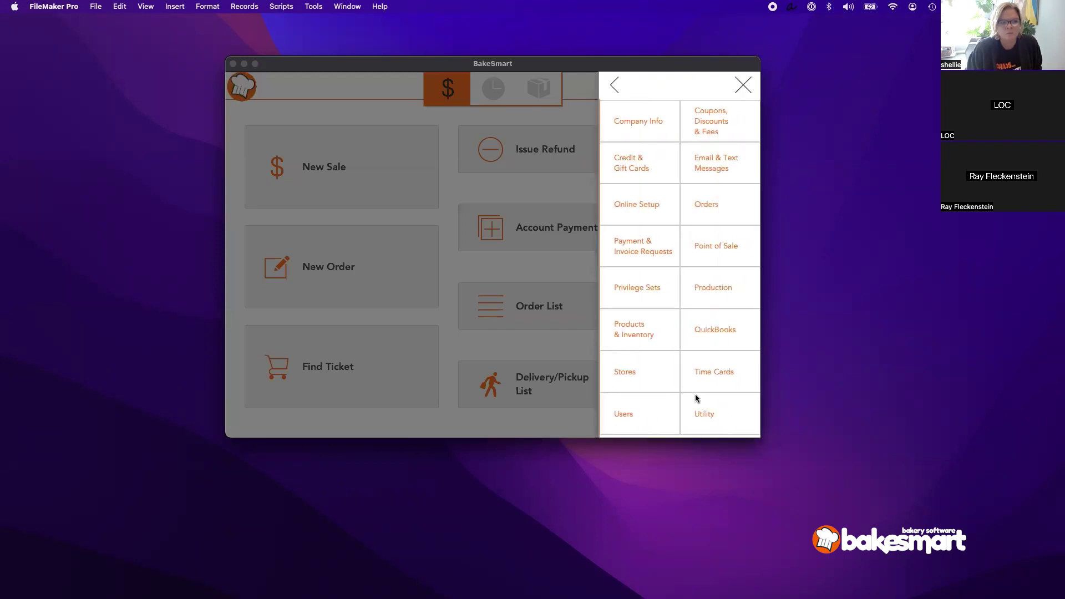
pyautogui.click(736, 294)
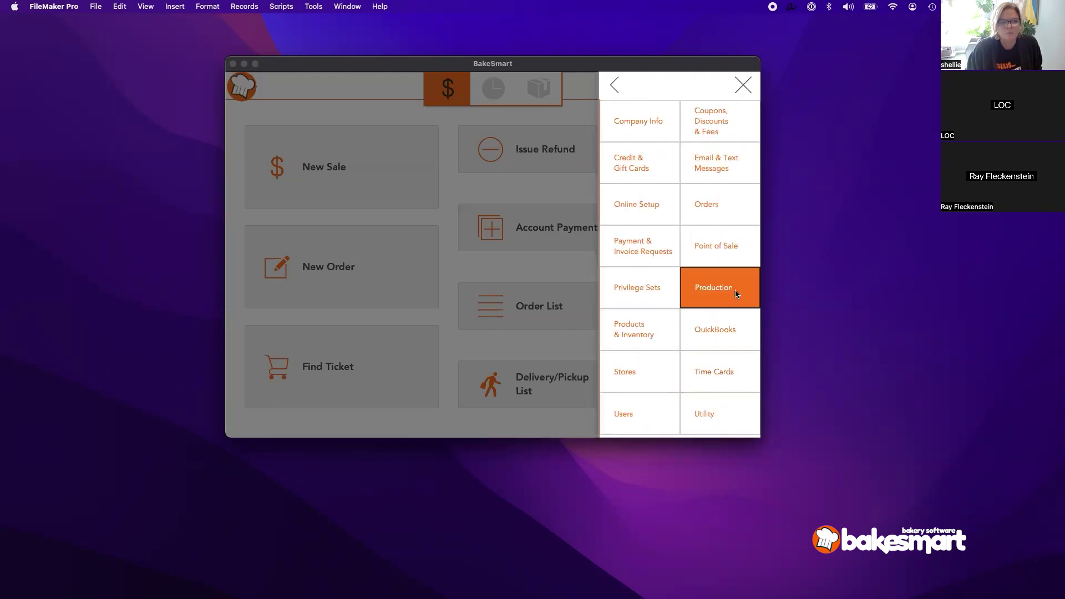
pyautogui.click(258, 350)
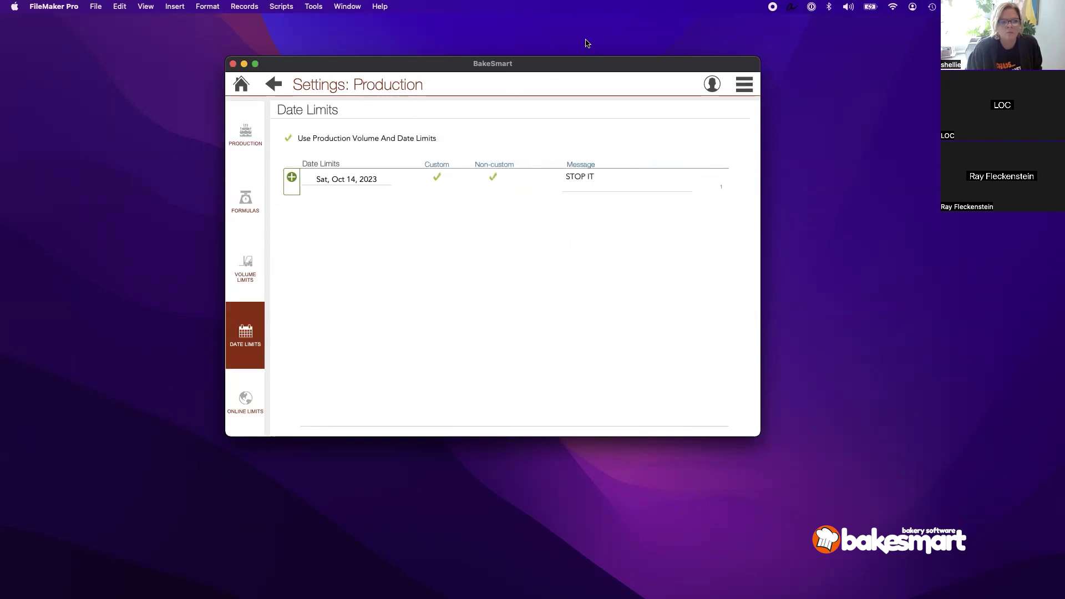
# Step: Replace the Oct 14 limit message 'STOP IT' with 'We're closed for the holidays today'
pyautogui.click(589, 177)
pyautogui.moveTo(640, 178); pyautogui.dragTo(496, 176)
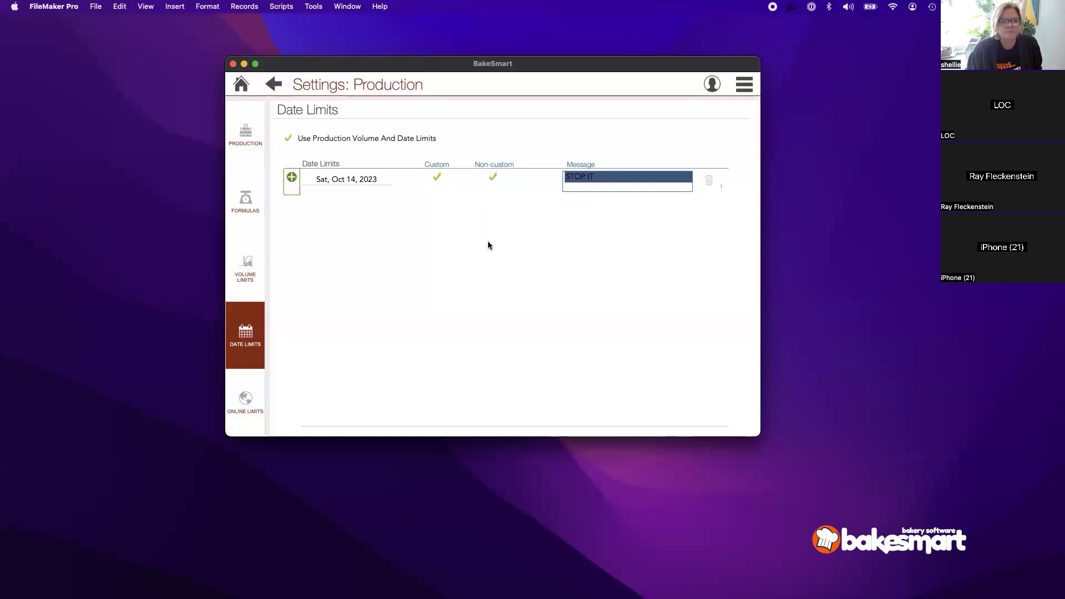
pyautogui.click(608, 215)
pyautogui.click(636, 173)
pyautogui.moveTo(636, 176); pyautogui.dragTo(527, 182)
pyautogui.write("We're ")
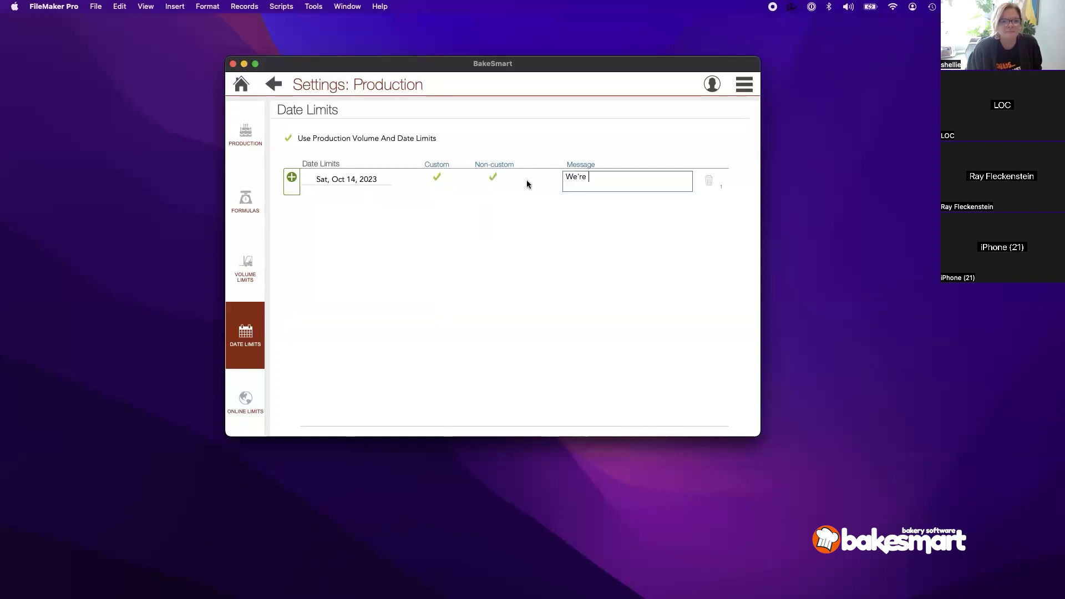
pyautogui.write('closed for the holidays today')
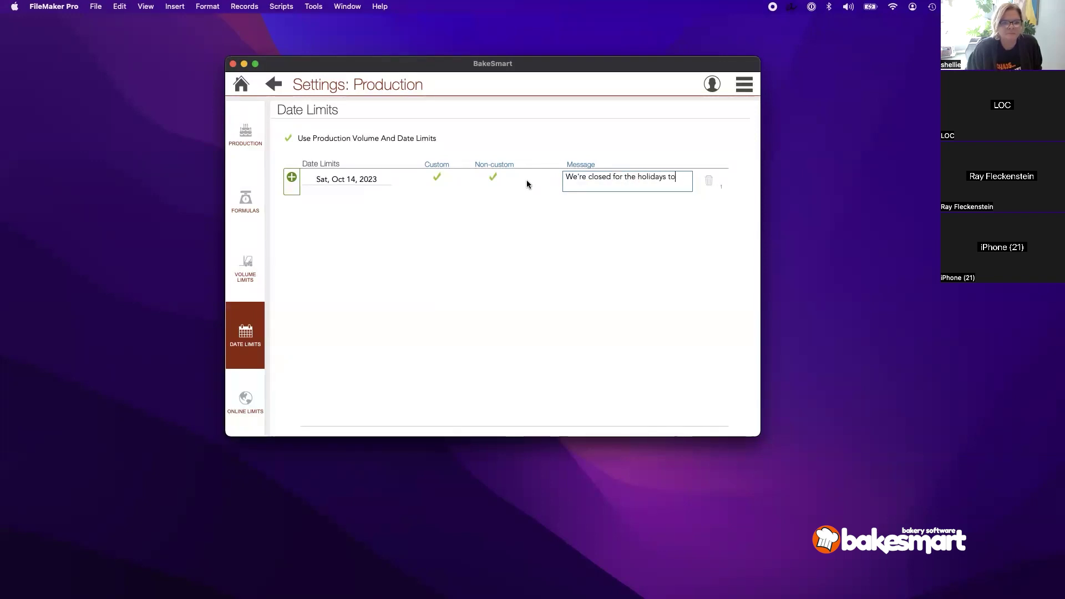
pyautogui.click(504, 344)
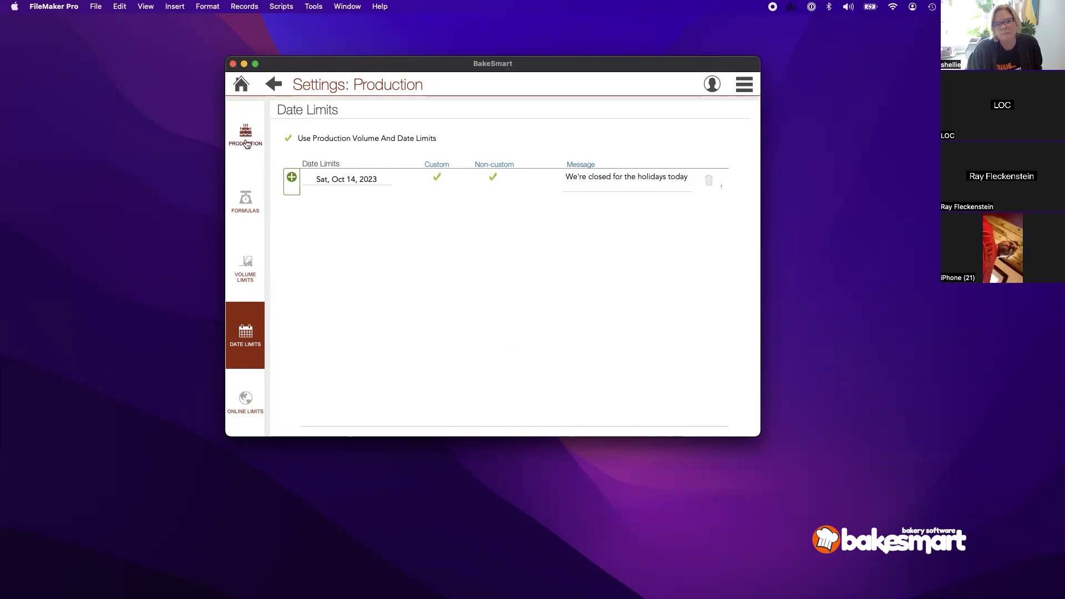
# Step: Return home and run Update Settings from the POS Manager menu
pyautogui.click(244, 90)
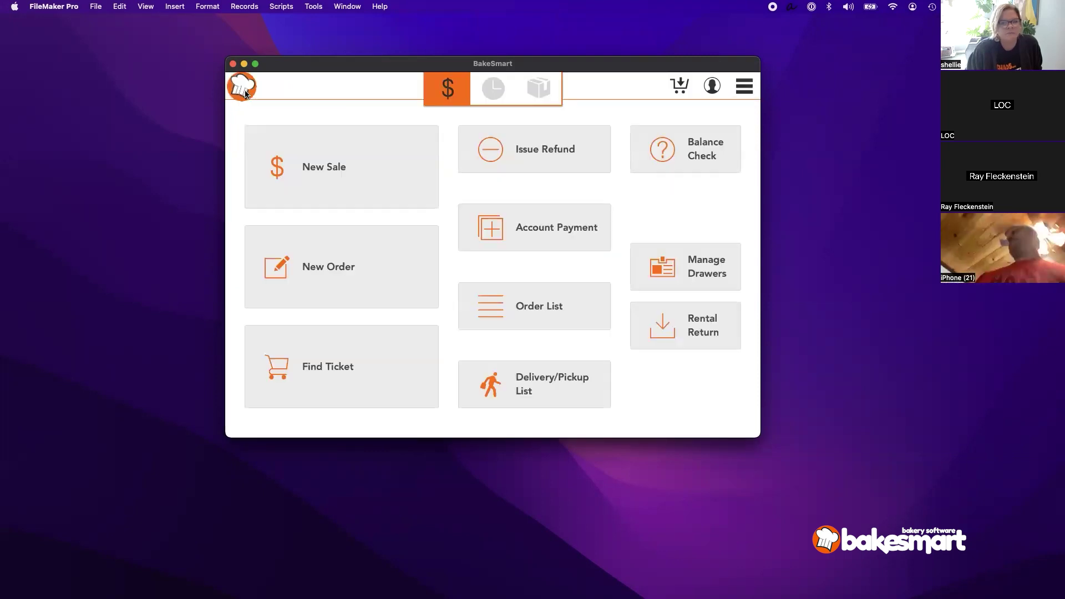
pyautogui.click(744, 86)
pyautogui.click(676, 240)
pyautogui.click(665, 136)
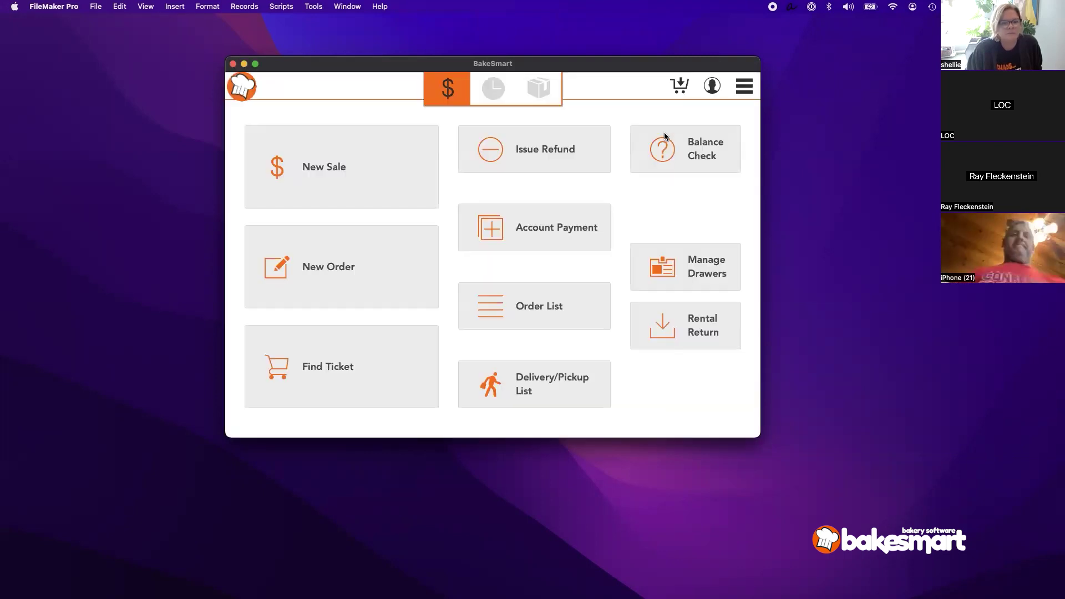
pyautogui.click(382, 204)
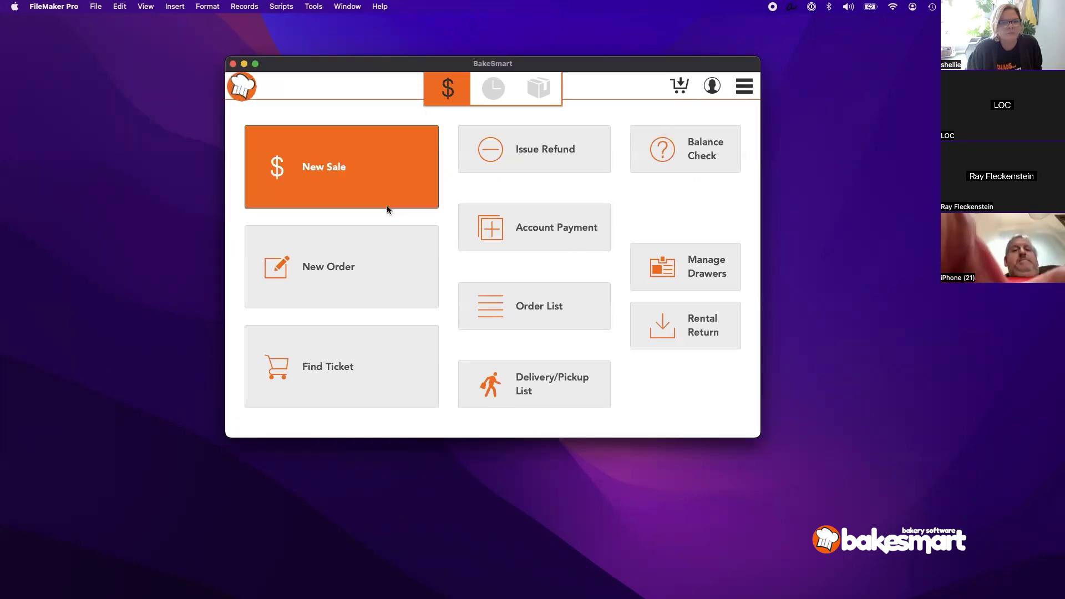
# Step: Start a new order, log in with the staff password, and choose Pick Up - Crosstown
pyautogui.click(364, 286)
pyautogui.write('1234')
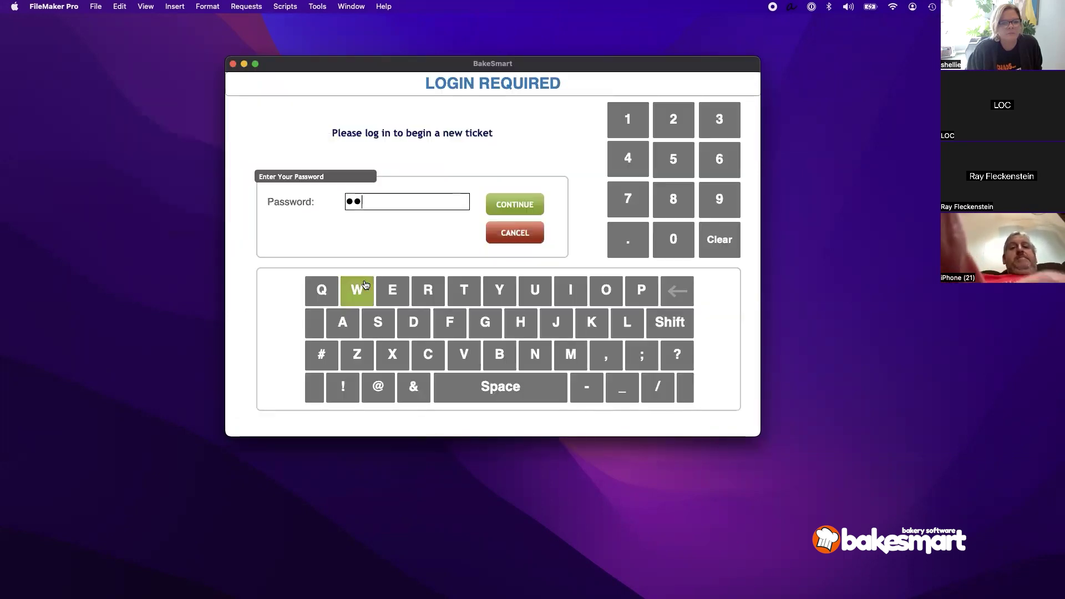
pyautogui.press('Return')
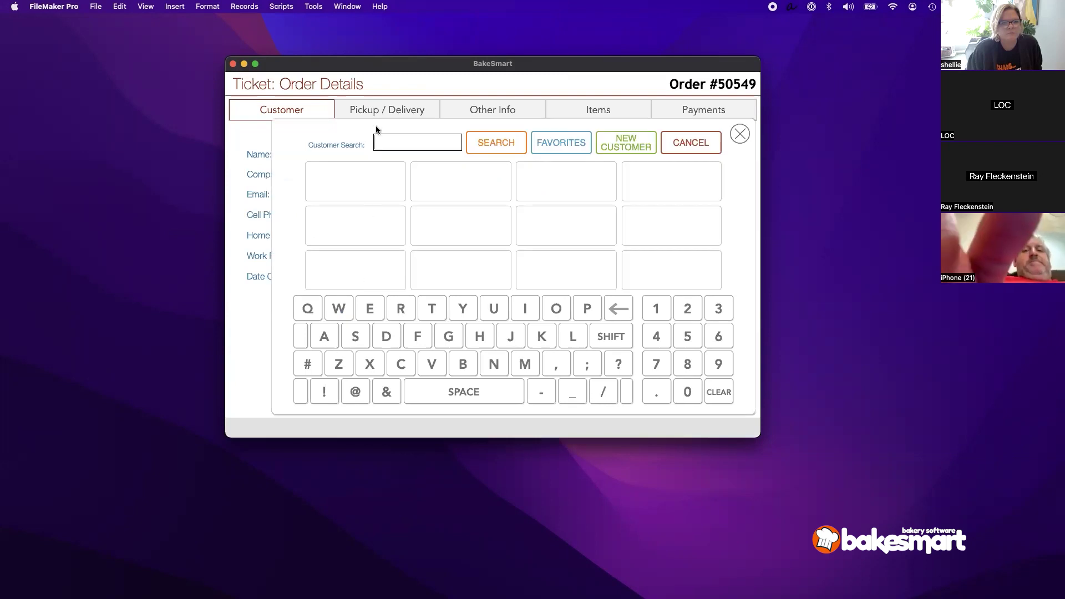
pyautogui.click(380, 108)
pyautogui.click(358, 139)
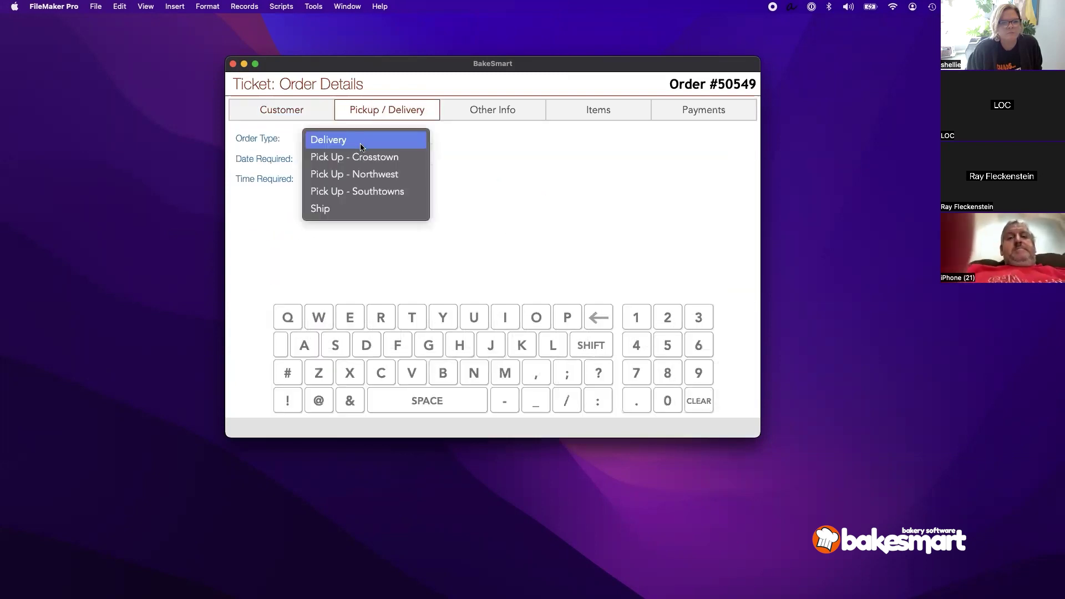
pyautogui.click(358, 158)
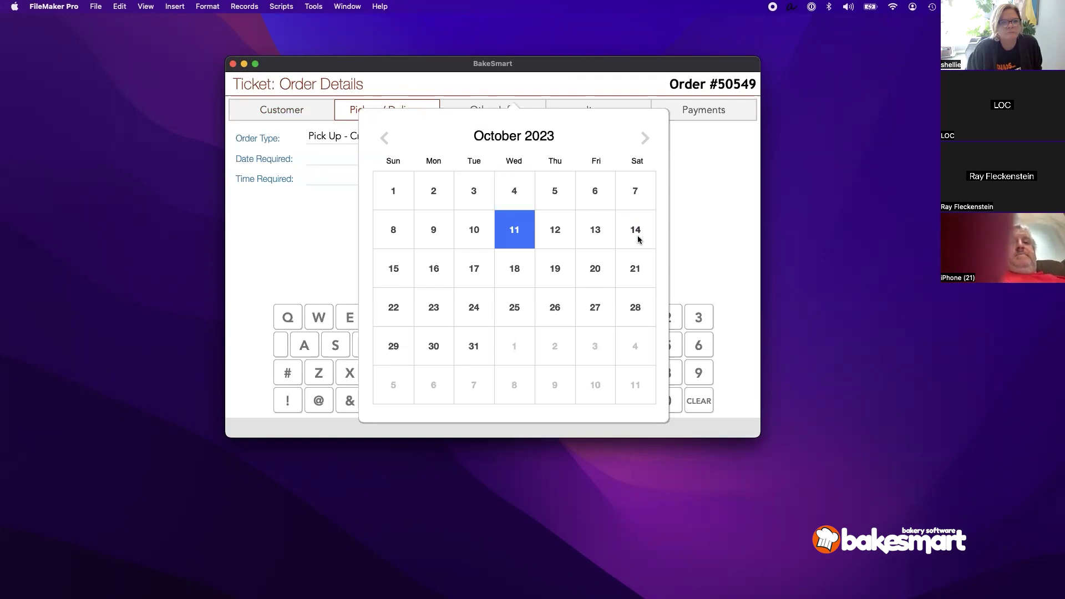
# Step: Set the required date to Oct 14, override the limit warning, and finish without payment
pyautogui.click(638, 239)
pyautogui.moveTo(227, 110); pyautogui.dragTo(500, 159)
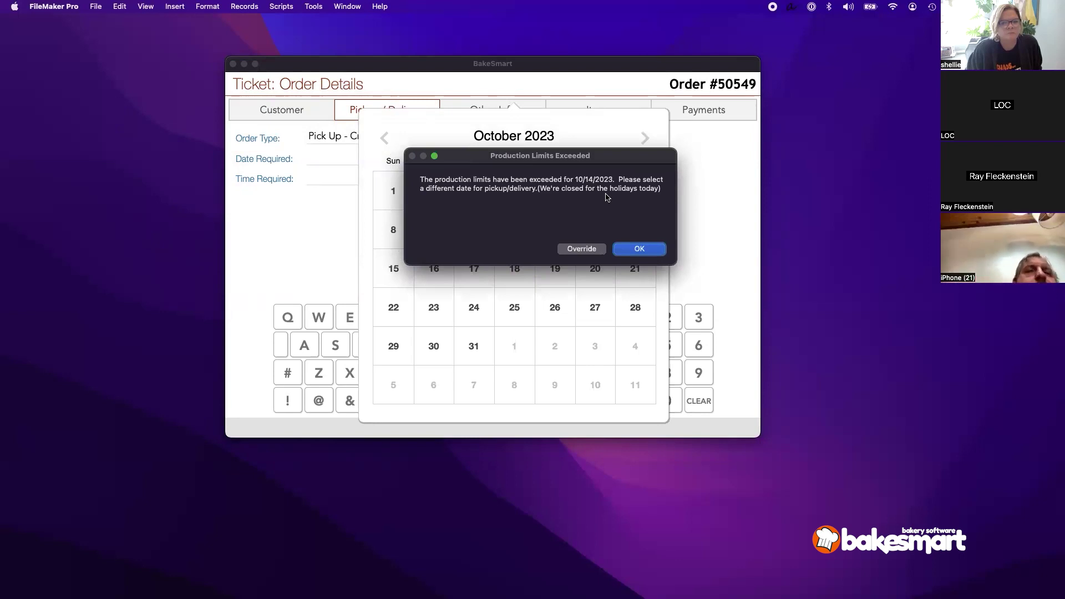
pyautogui.click(592, 253)
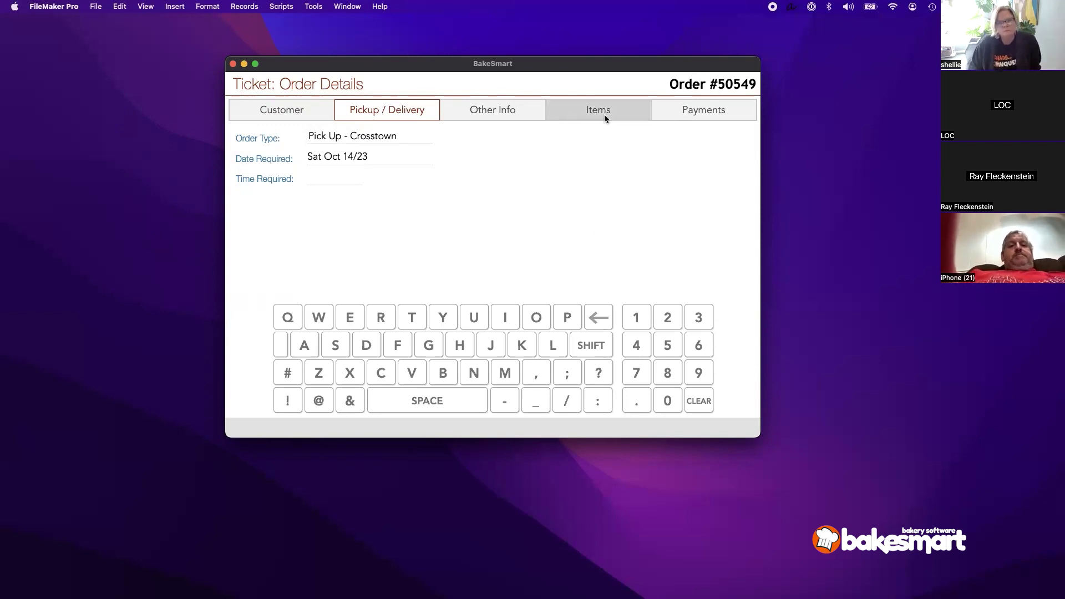
pyautogui.click(692, 119)
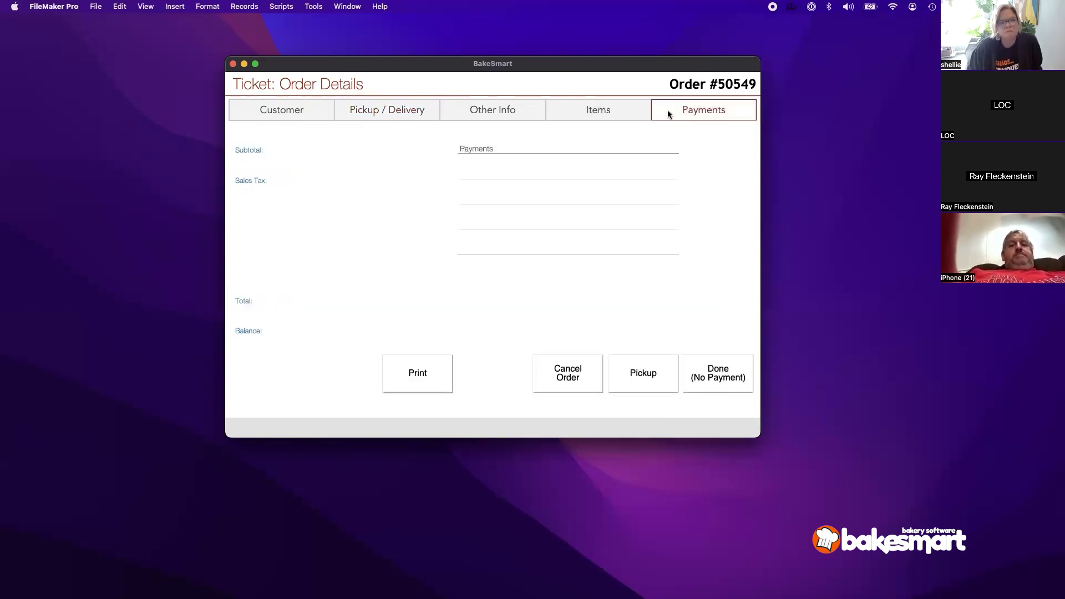
pyautogui.click(598, 114)
pyautogui.click(700, 112)
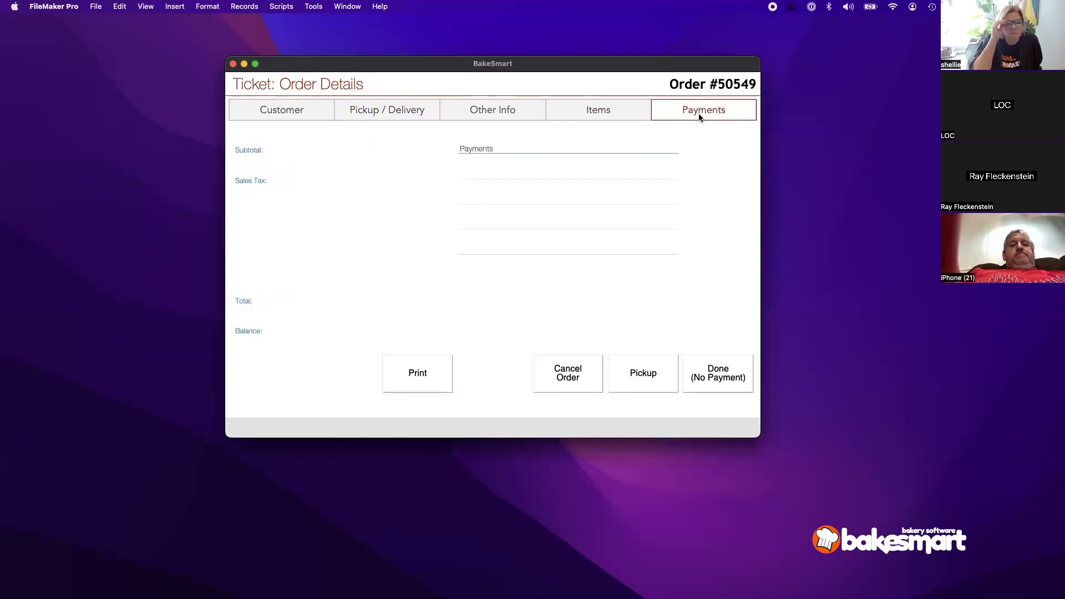
pyautogui.click(710, 388)
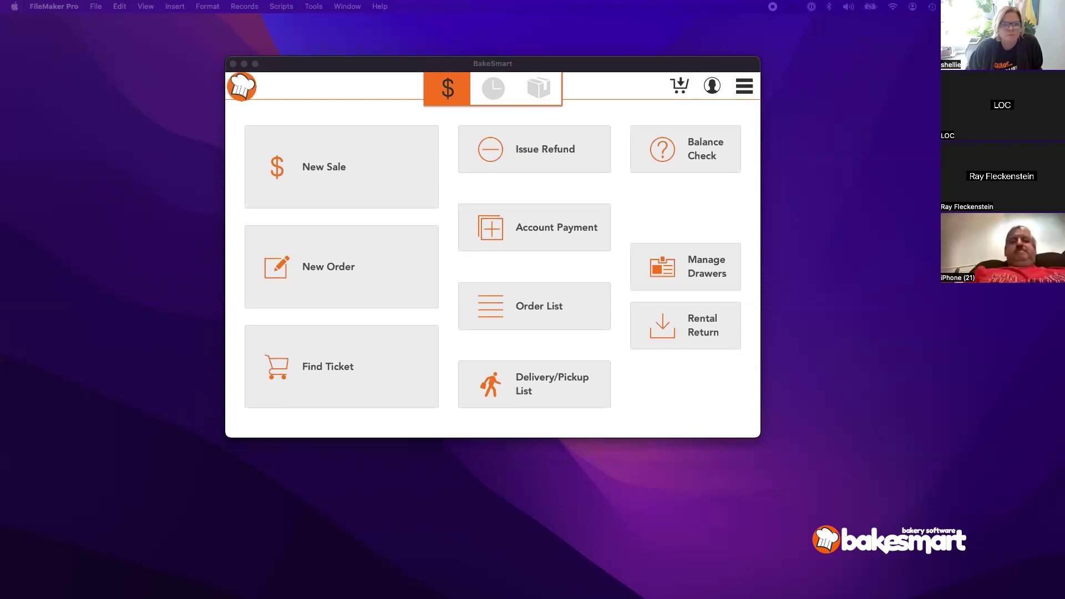
# Step: Open Production Online Limits and set the Cherry Pie limit's date to Oct 14
pyautogui.click(744, 91)
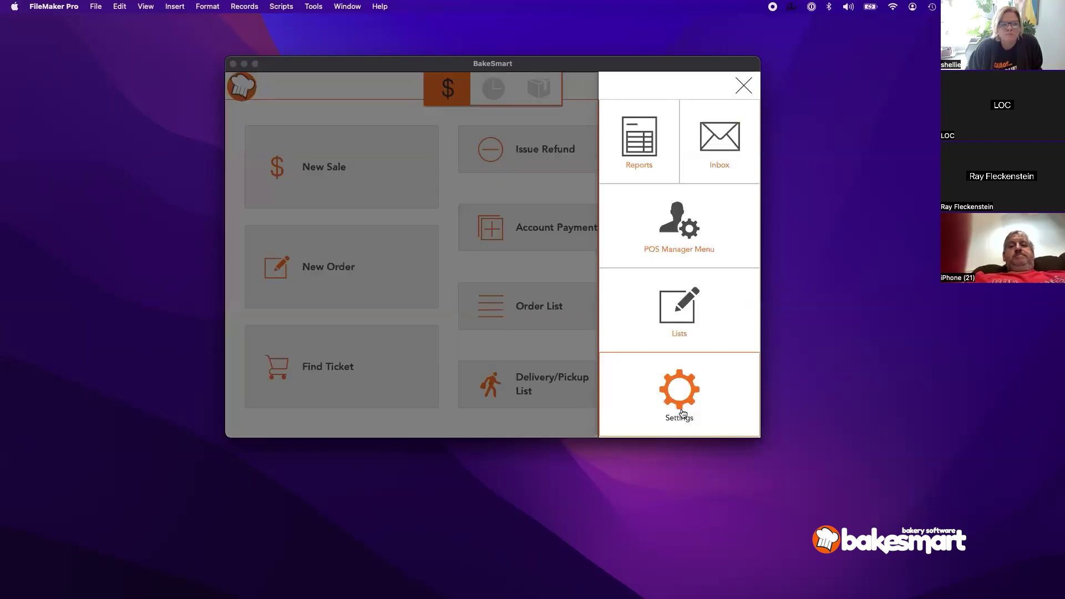
pyautogui.click(682, 411)
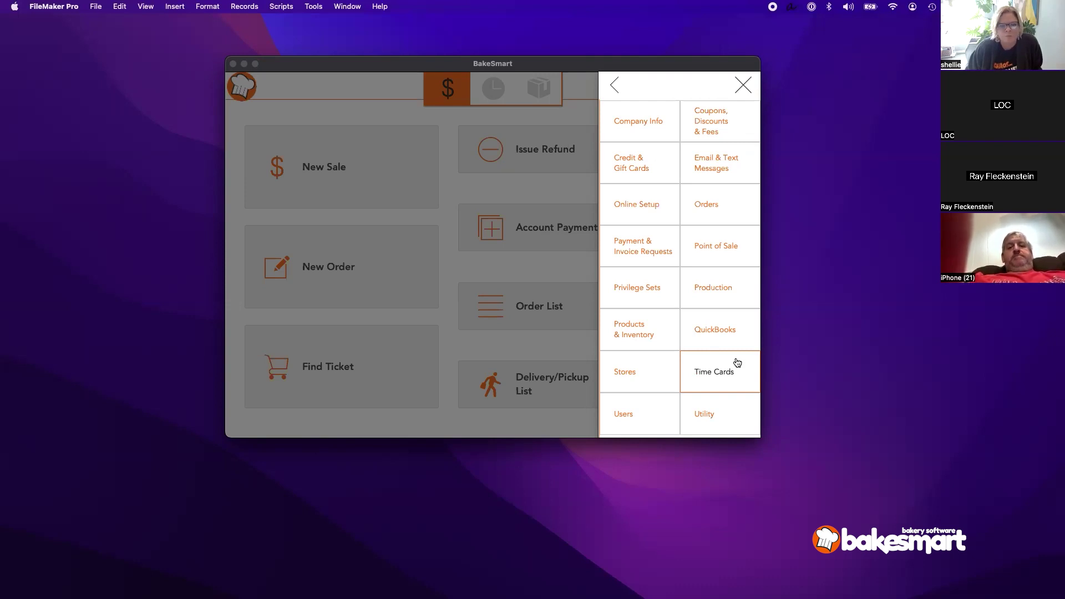
pyautogui.click(721, 287)
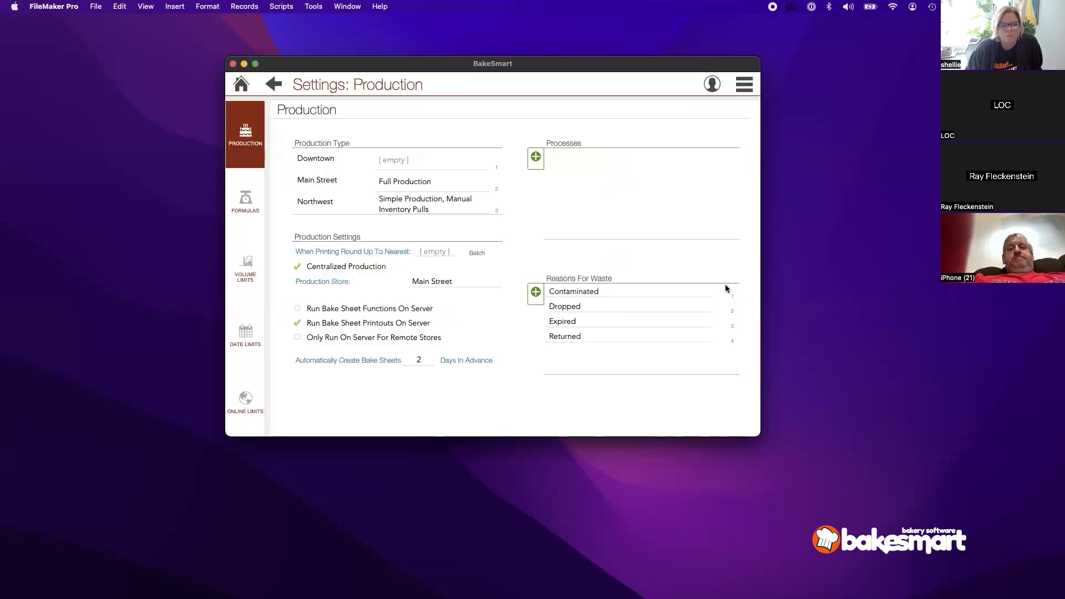
pyautogui.click(243, 402)
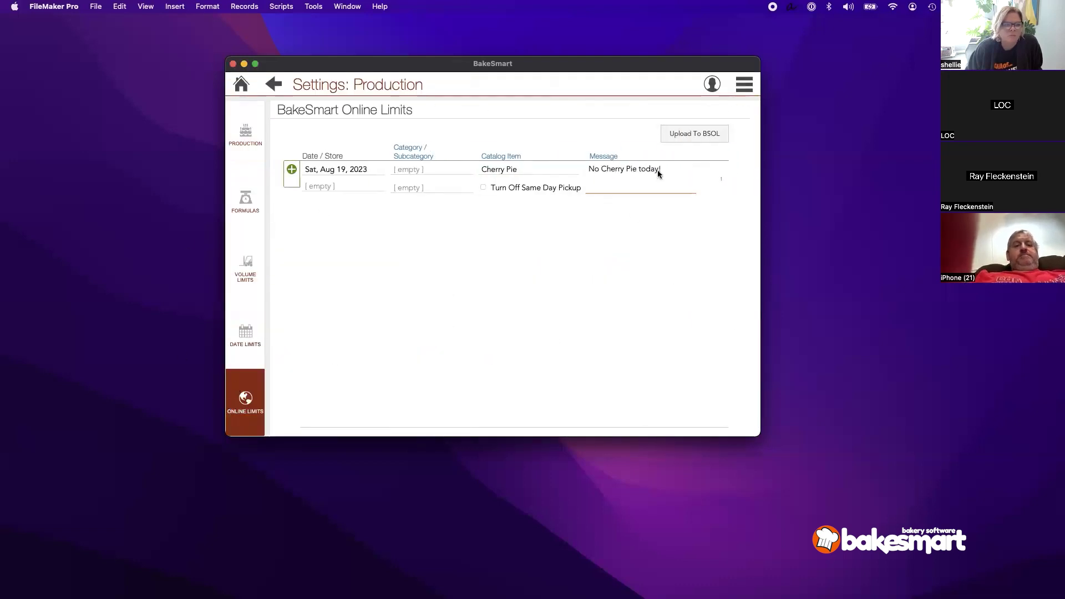
pyautogui.click(617, 241)
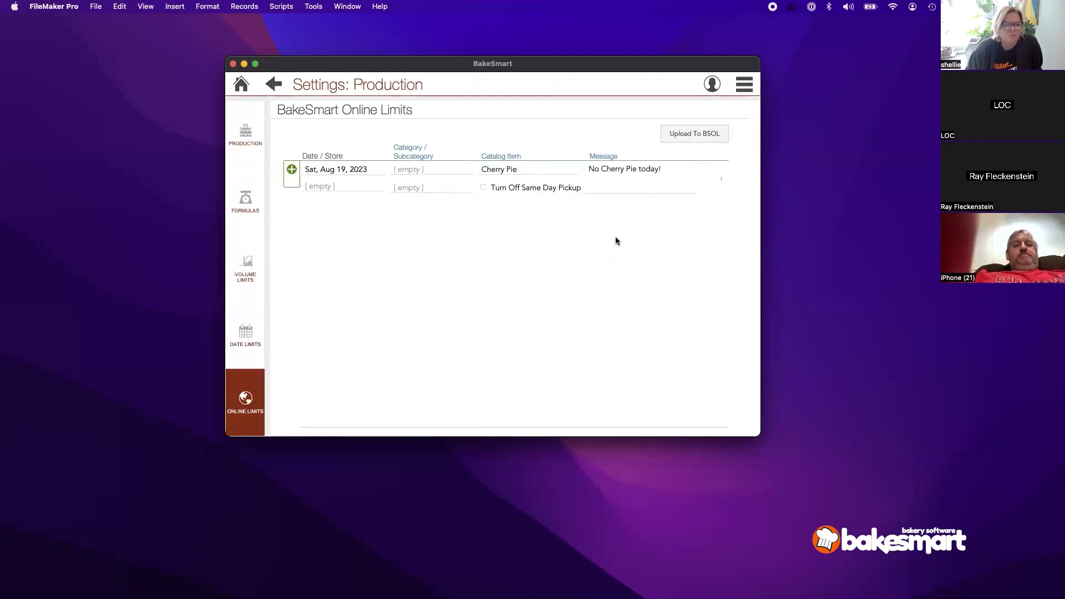
pyautogui.click(361, 175)
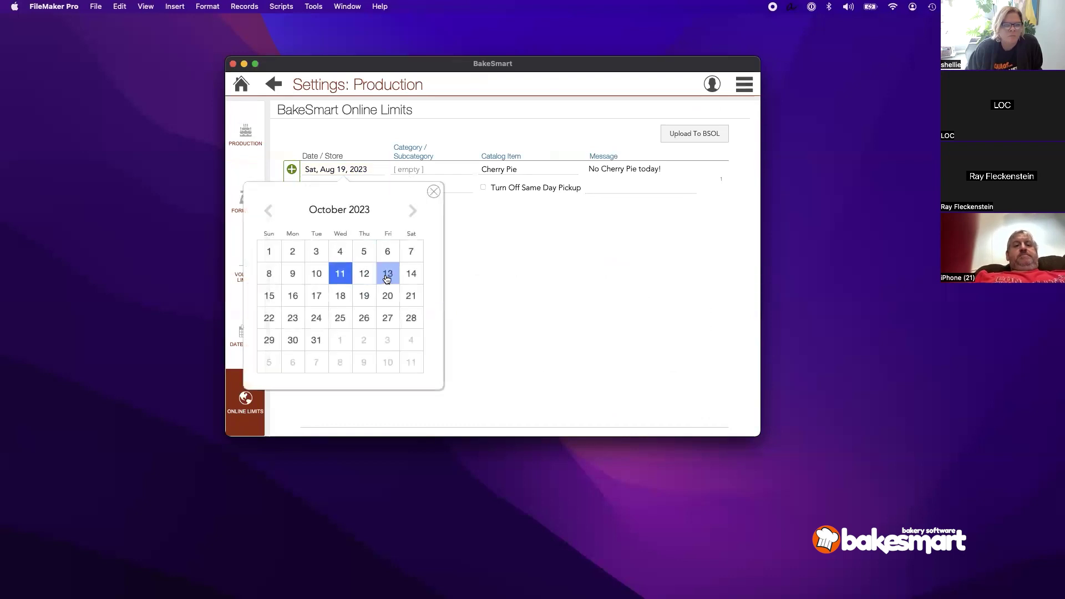
pyautogui.click(412, 272)
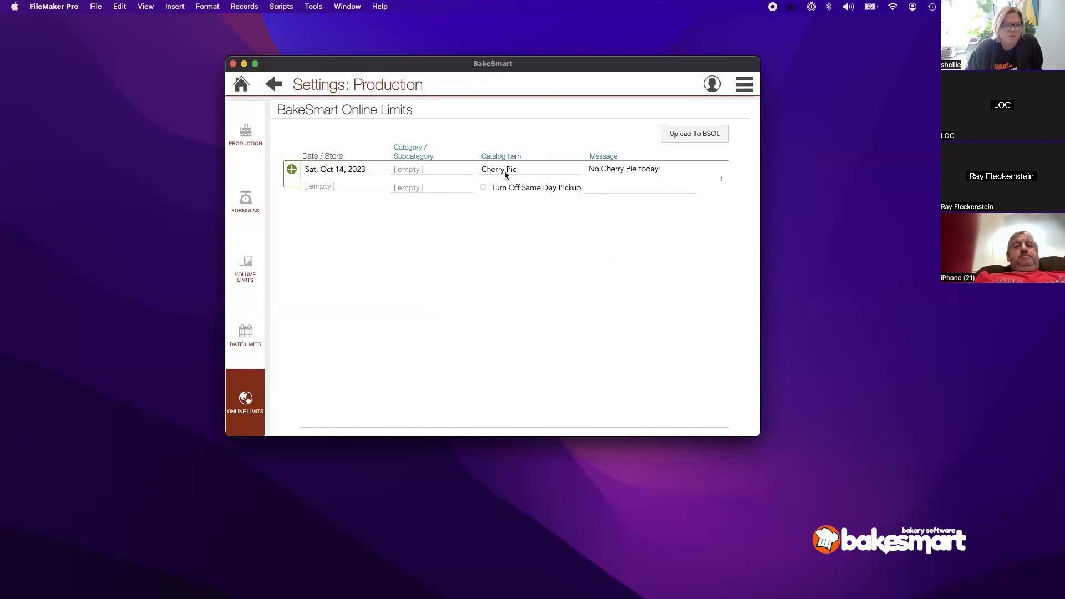
pyautogui.click(519, 173)
pyautogui.click(435, 233)
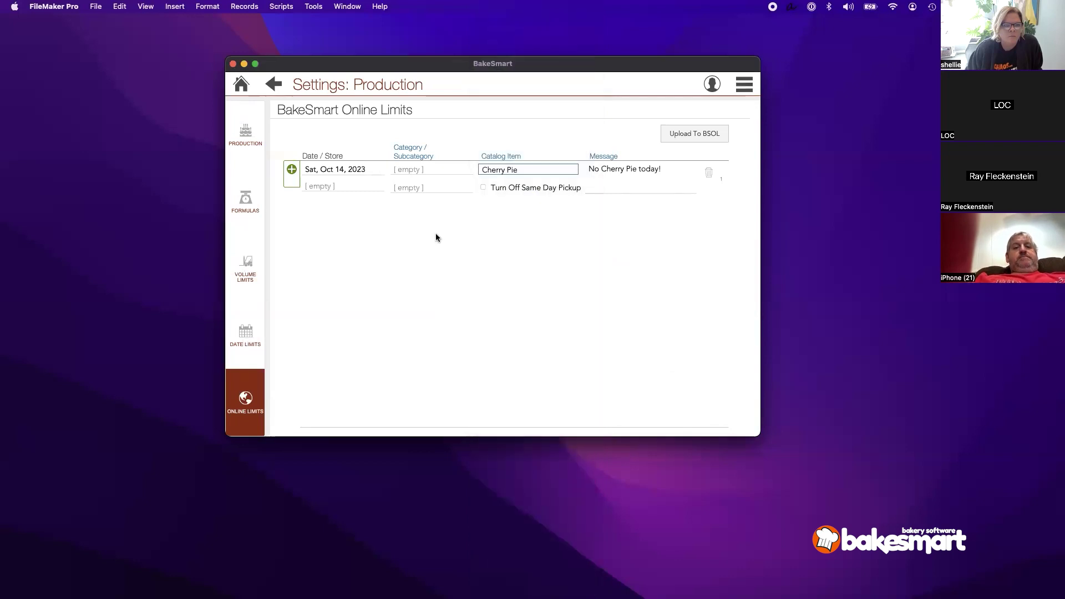
# Step: Add an Oct 14 online limit reading 'Closed for Holidays', upload it to BakeSmart Online, and go home
pyautogui.click(292, 172)
pyautogui.click(314, 184)
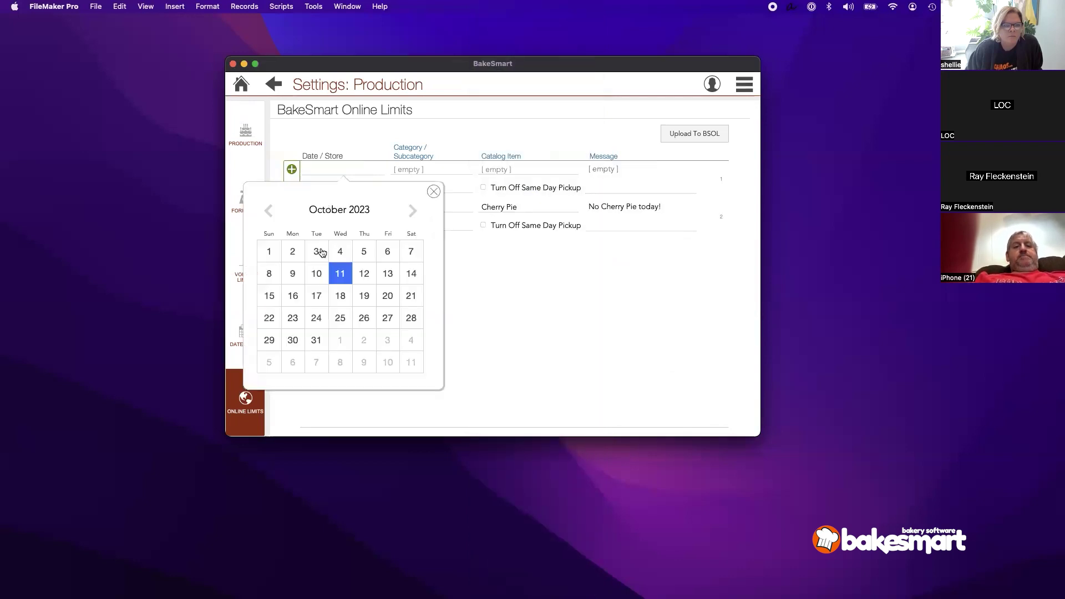
pyautogui.click(409, 275)
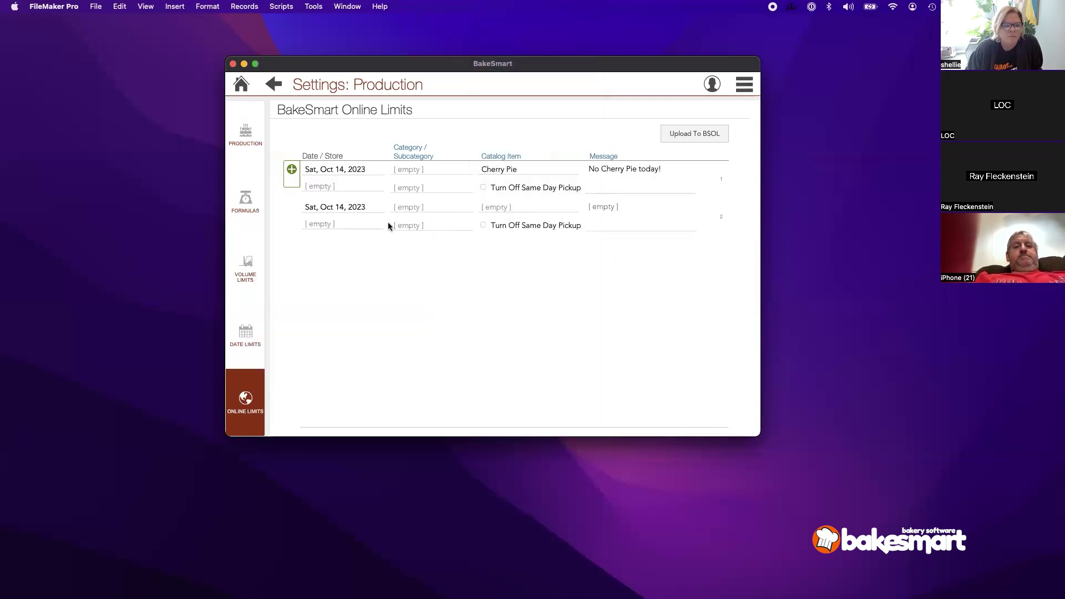
pyautogui.click(615, 213)
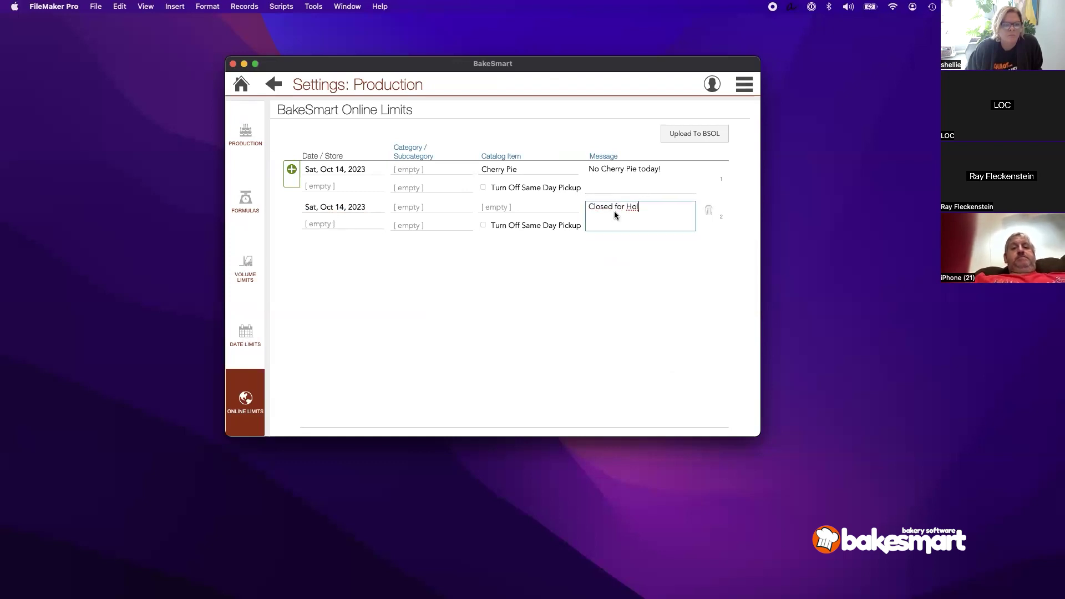
pyautogui.write('Closed for Holidays')
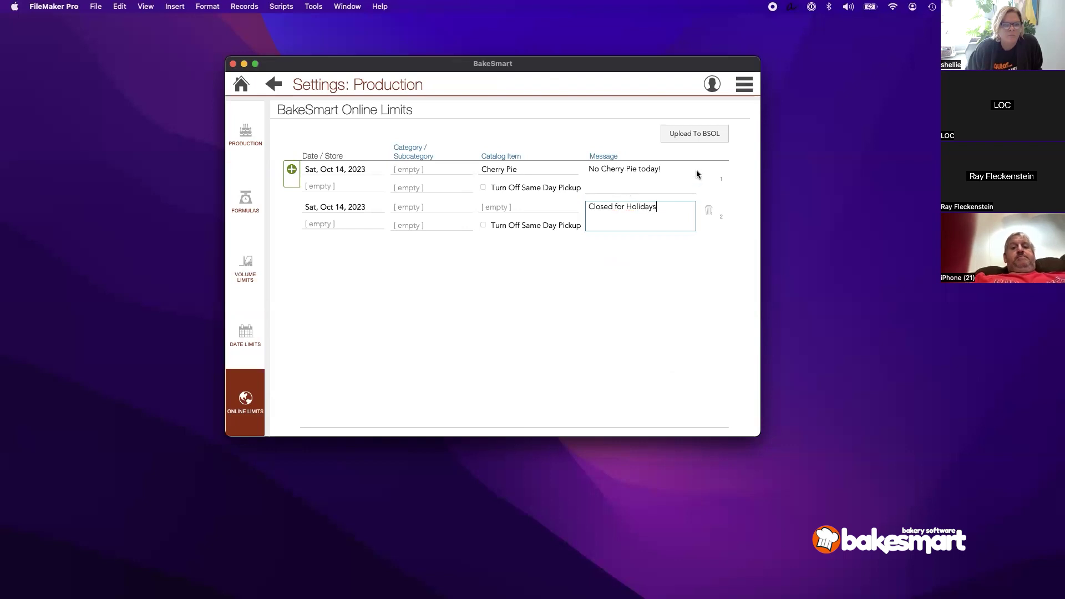
pyautogui.click(647, 285)
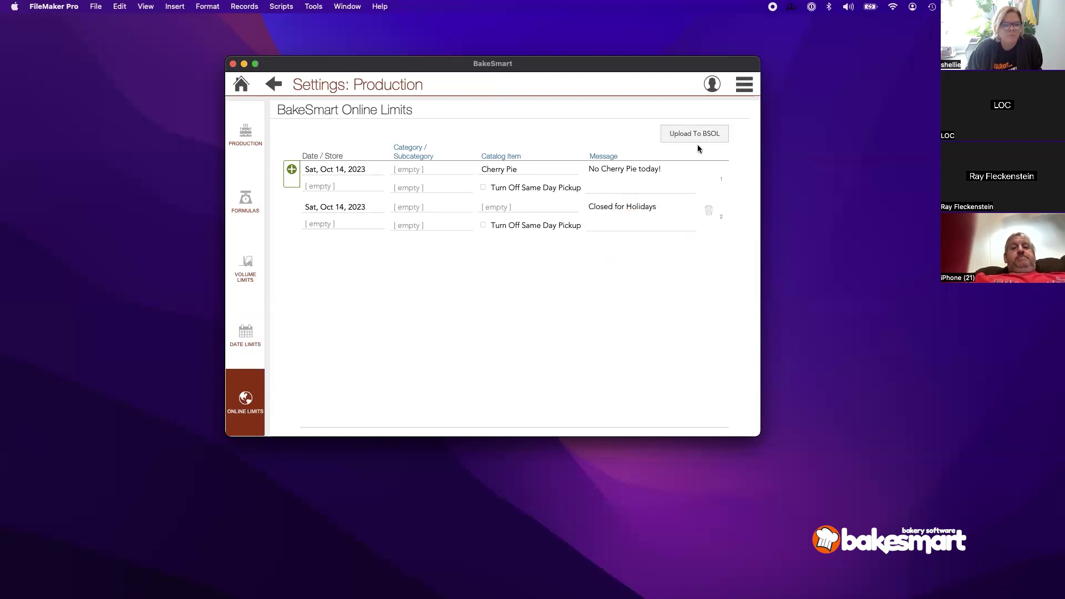
pyautogui.click(698, 144)
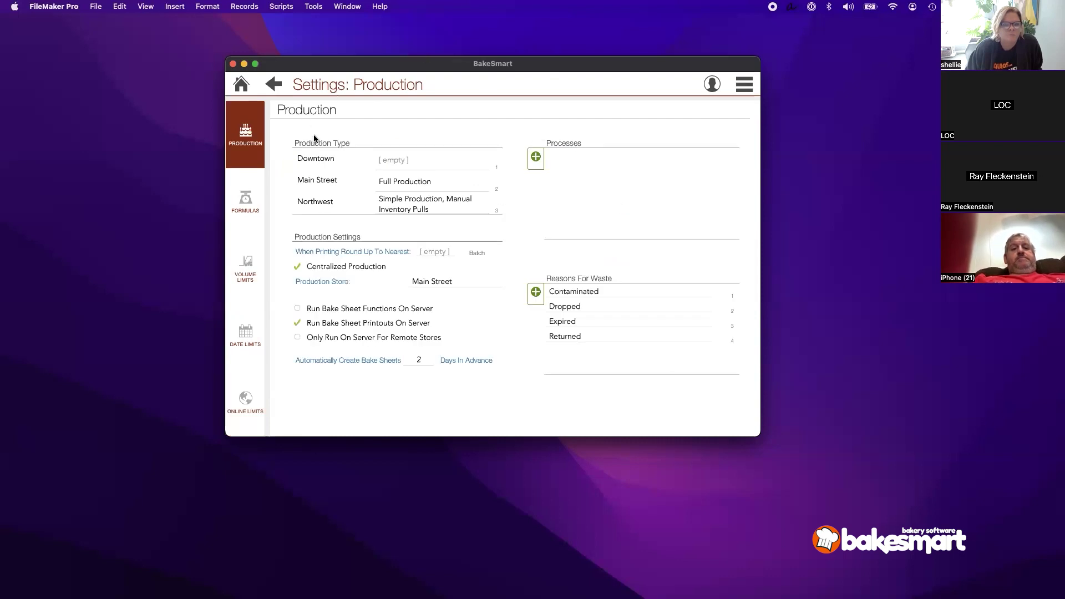
pyautogui.click(241, 84)
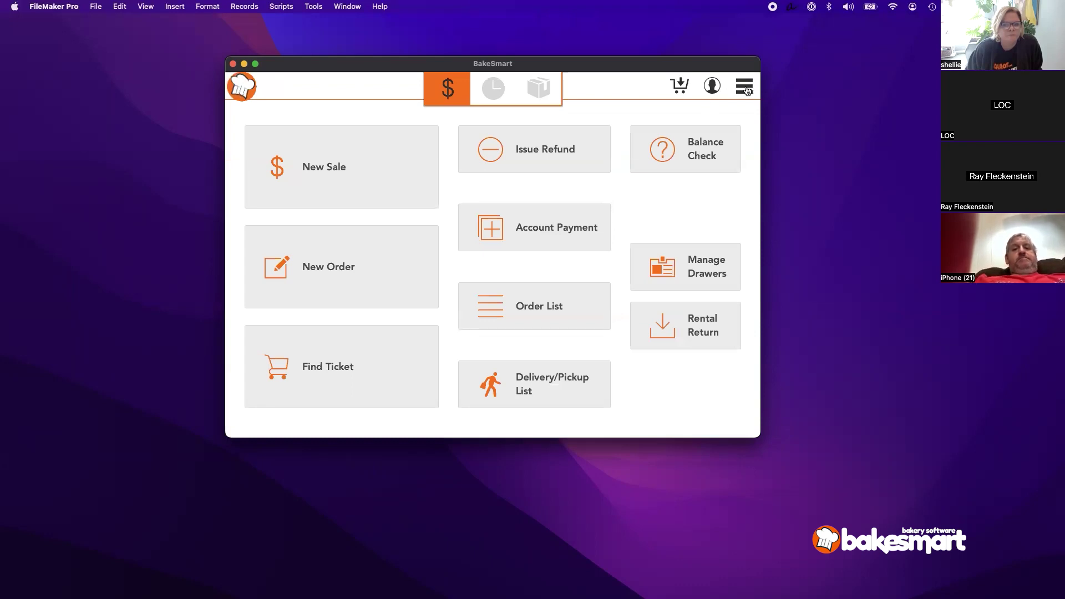
# Step: Open the Main Street store's details under Settings > Stores
pyautogui.click(744, 89)
pyautogui.click(703, 390)
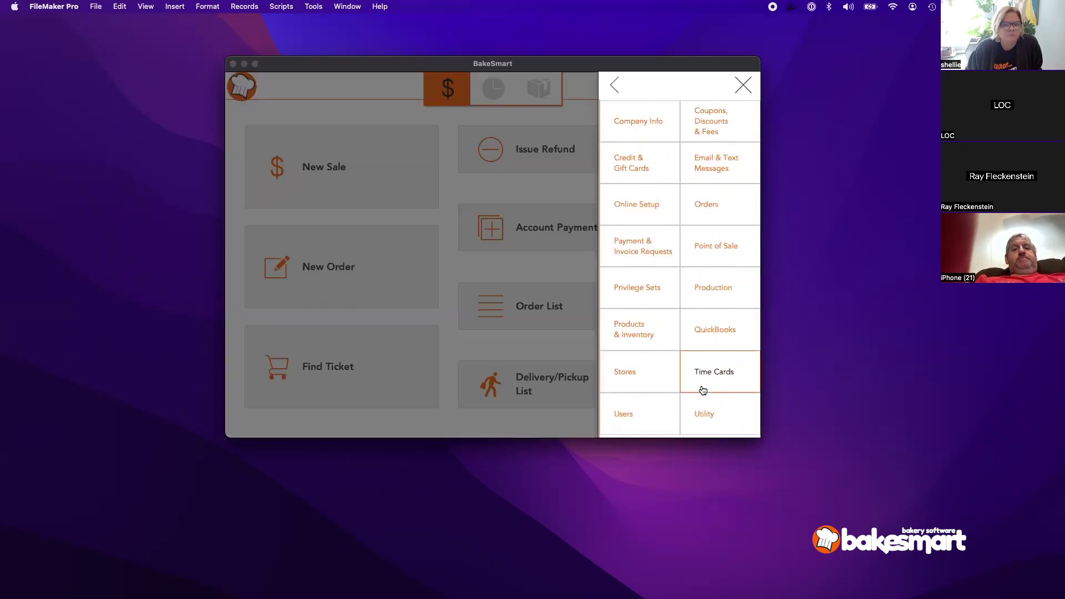
pyautogui.click(638, 375)
pyautogui.click(455, 152)
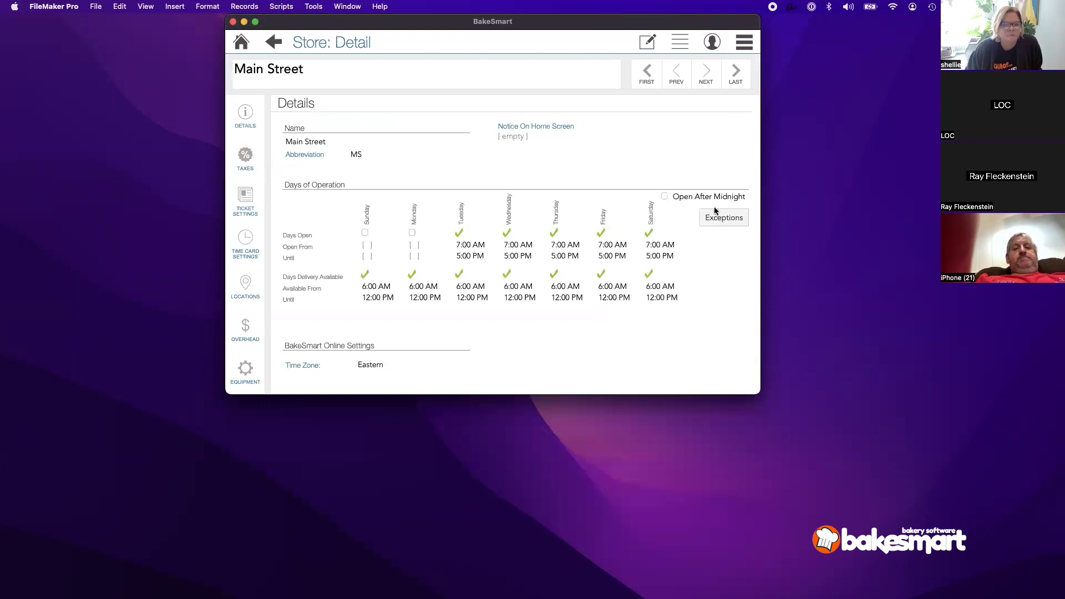
# Step: Check the store's date exceptions and put the store record into edit mode
pyautogui.click(718, 220)
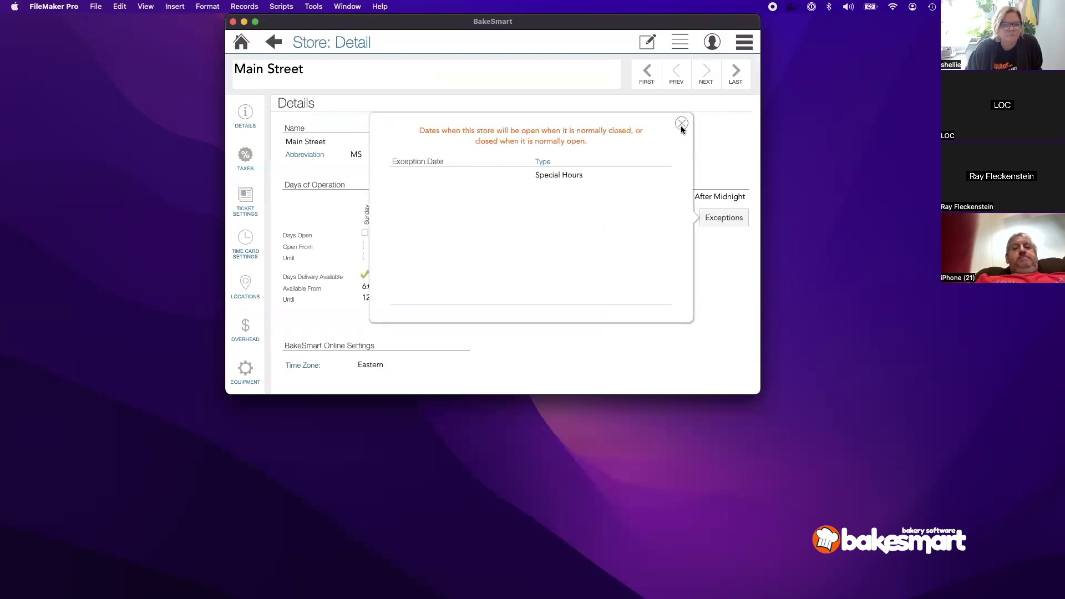
pyautogui.click(682, 124)
pyautogui.click(651, 44)
pyautogui.click(647, 42)
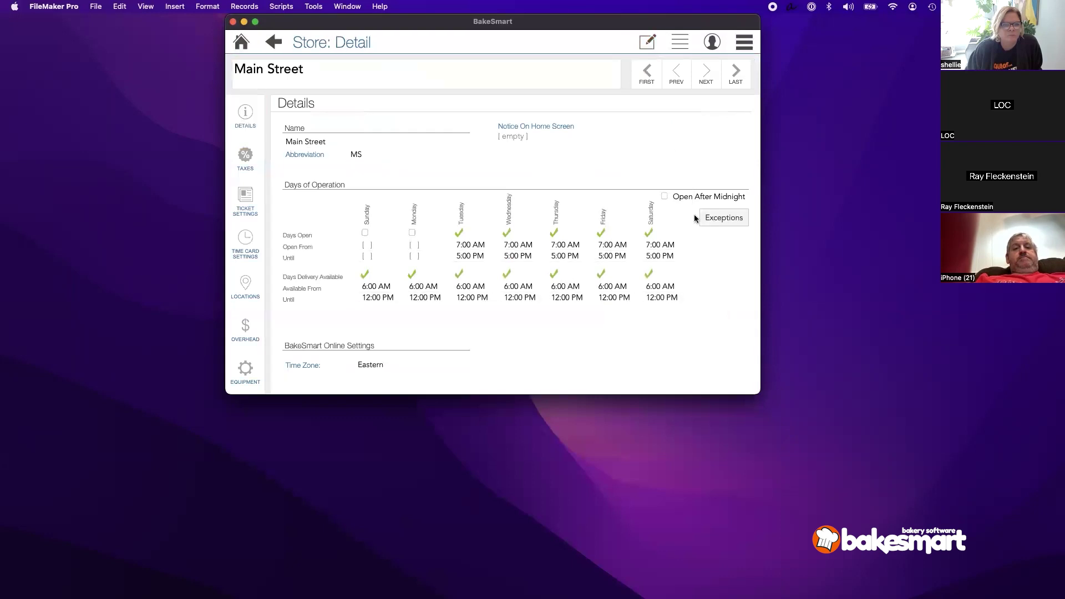
pyautogui.click(647, 42)
pyautogui.click(711, 216)
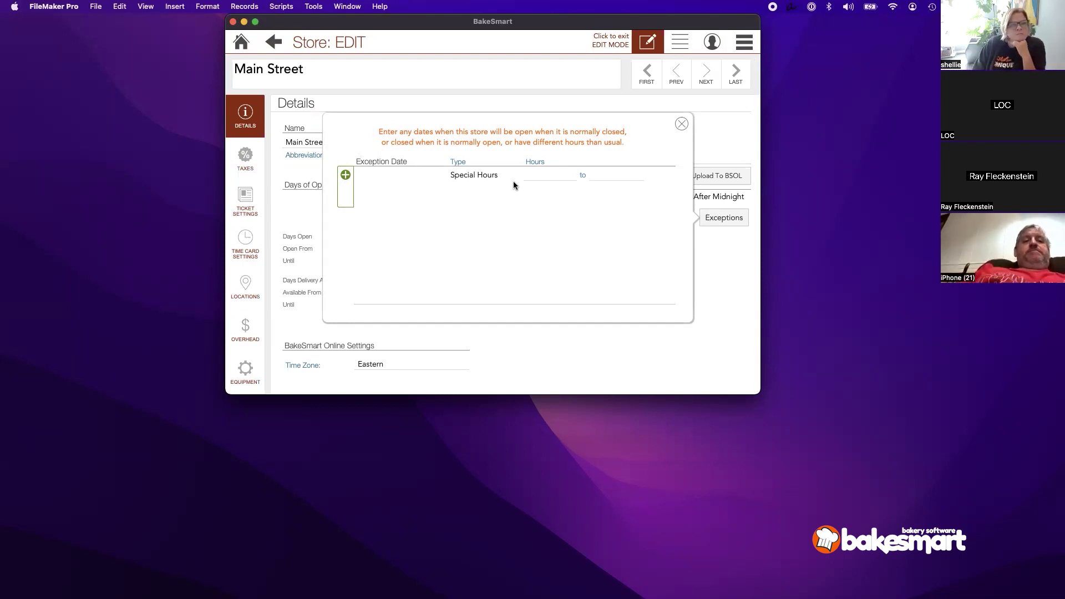
# Step: Add a 10/14/2023 special-hours exception from 9:00 AM to 12:00 PM
pyautogui.click(375, 176)
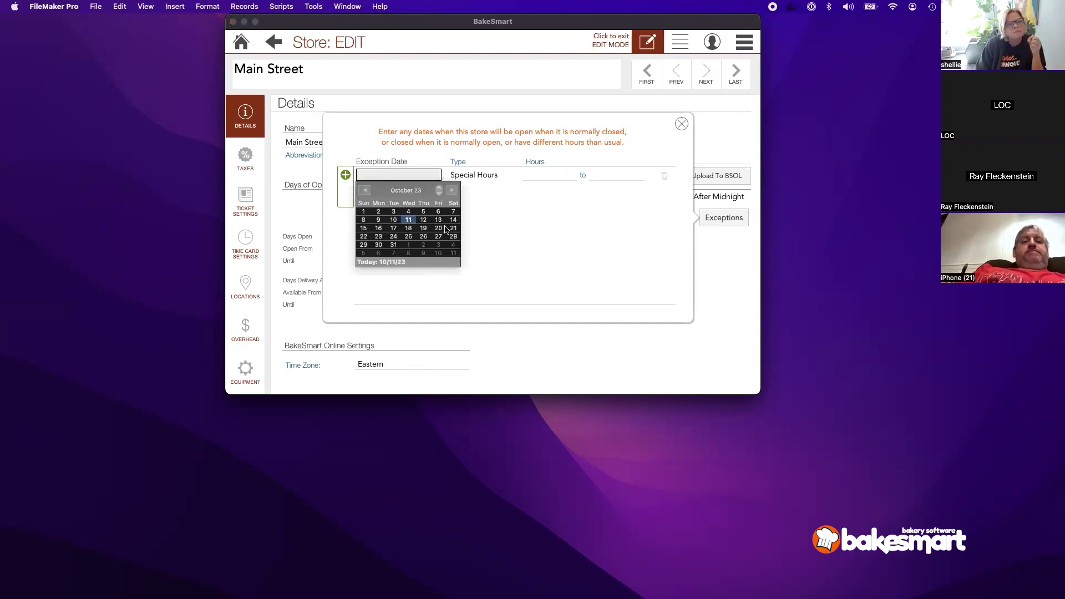
pyautogui.click(453, 219)
pyautogui.click(551, 175)
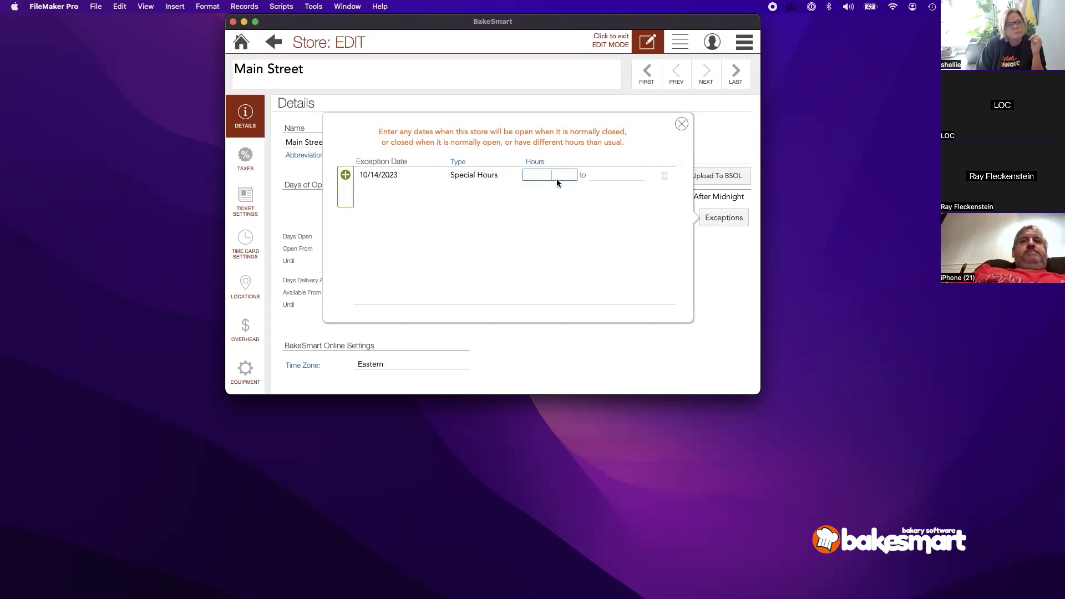
pyautogui.click(620, 178)
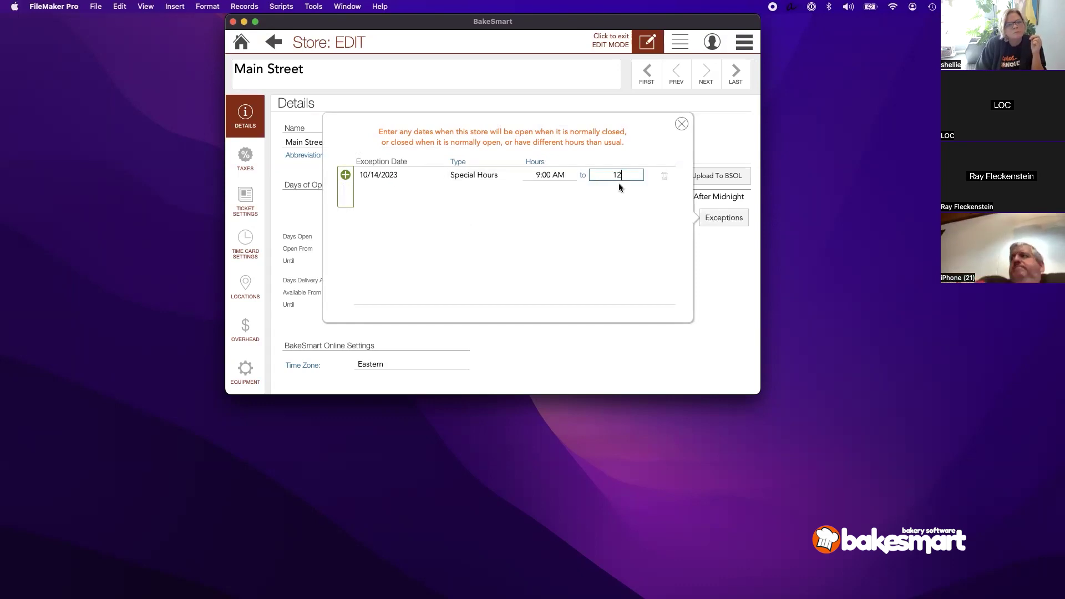
pyautogui.click(611, 250)
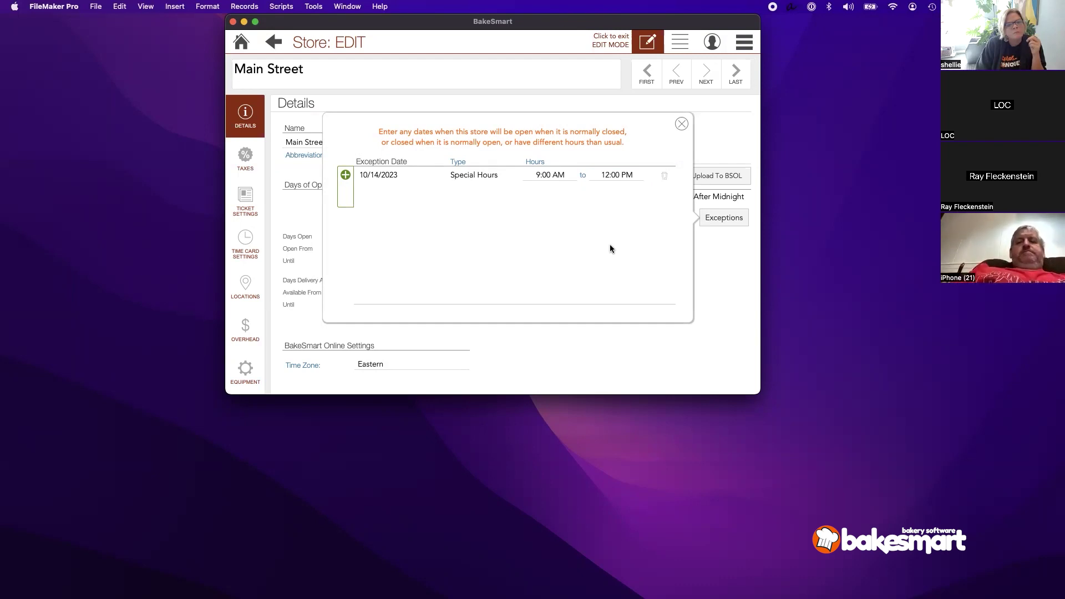
pyautogui.click(682, 124)
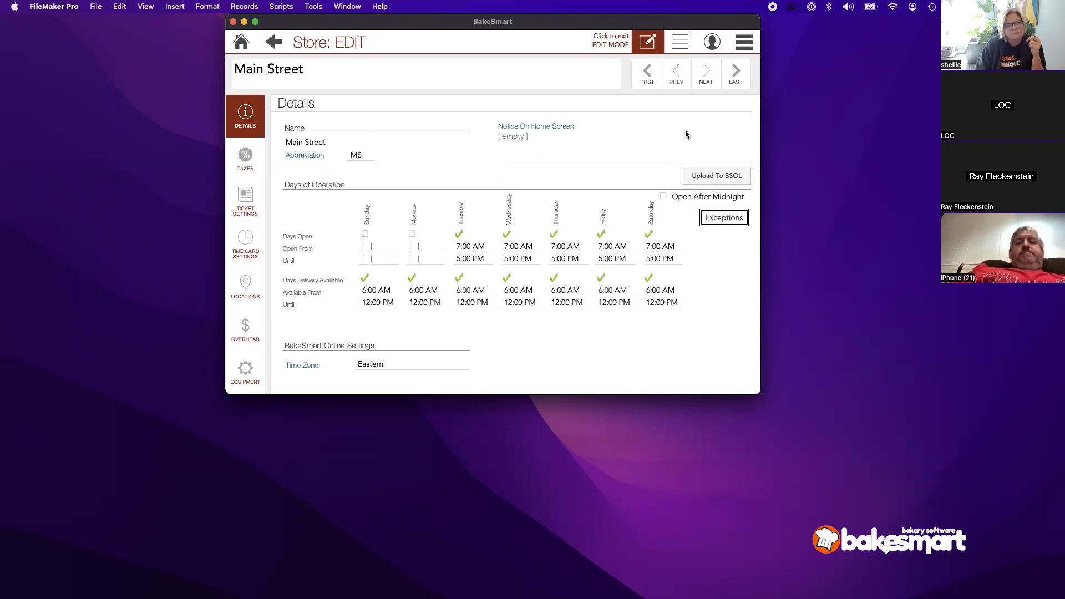
# Step: Upload the Main Street store to BakeSmart Online and return to the home screen
pyautogui.click(731, 177)
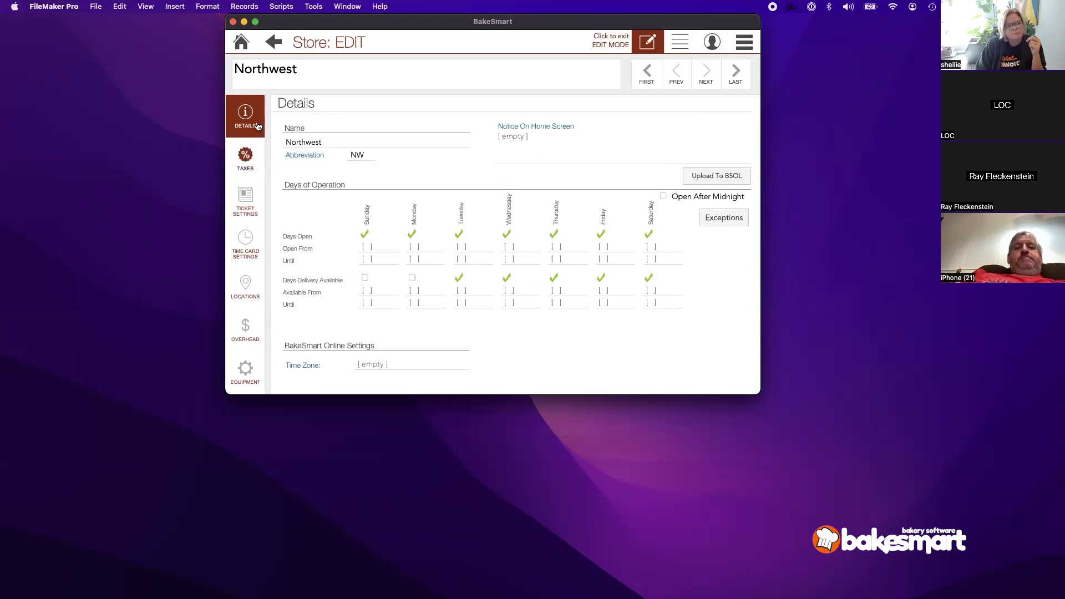
pyautogui.click(241, 41)
pyautogui.click(739, 49)
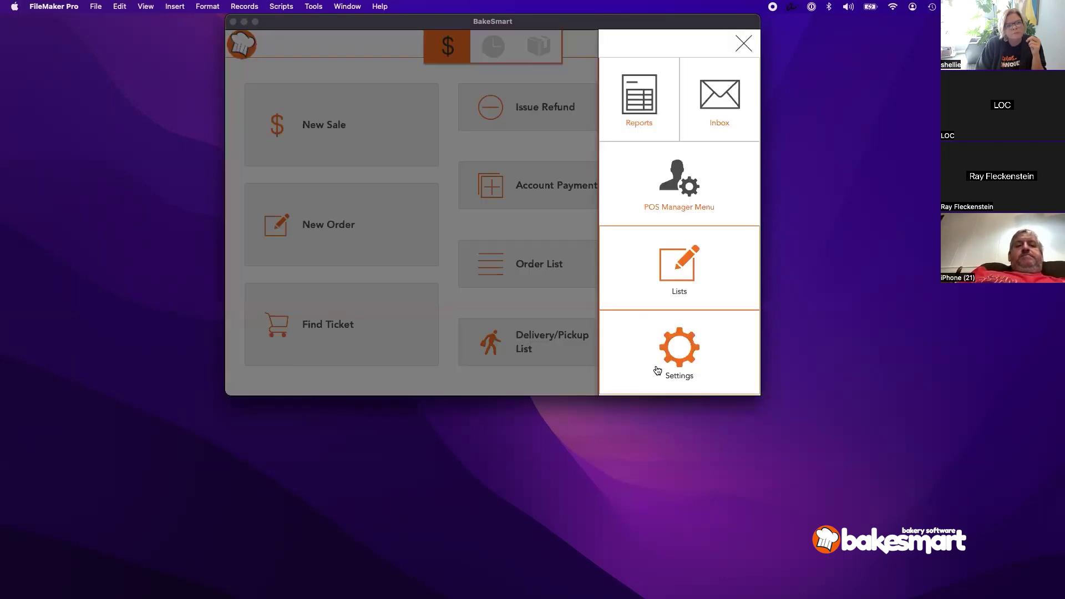
pyautogui.click(658, 369)
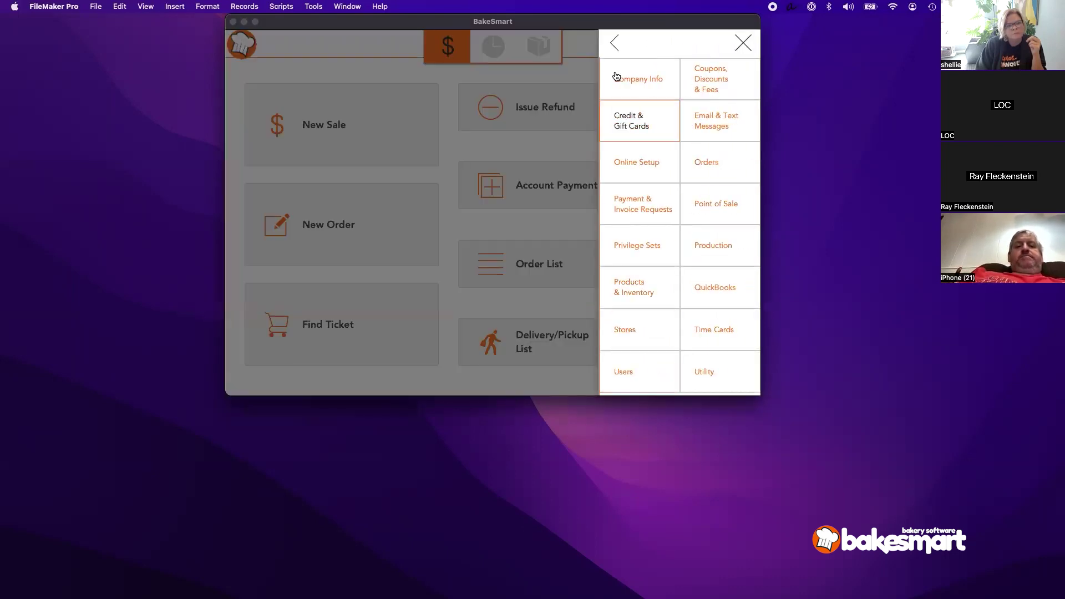
# Step: Review the Pickup & Delivery order settings, then look at the BakeSmart Online shop
pyautogui.click(704, 161)
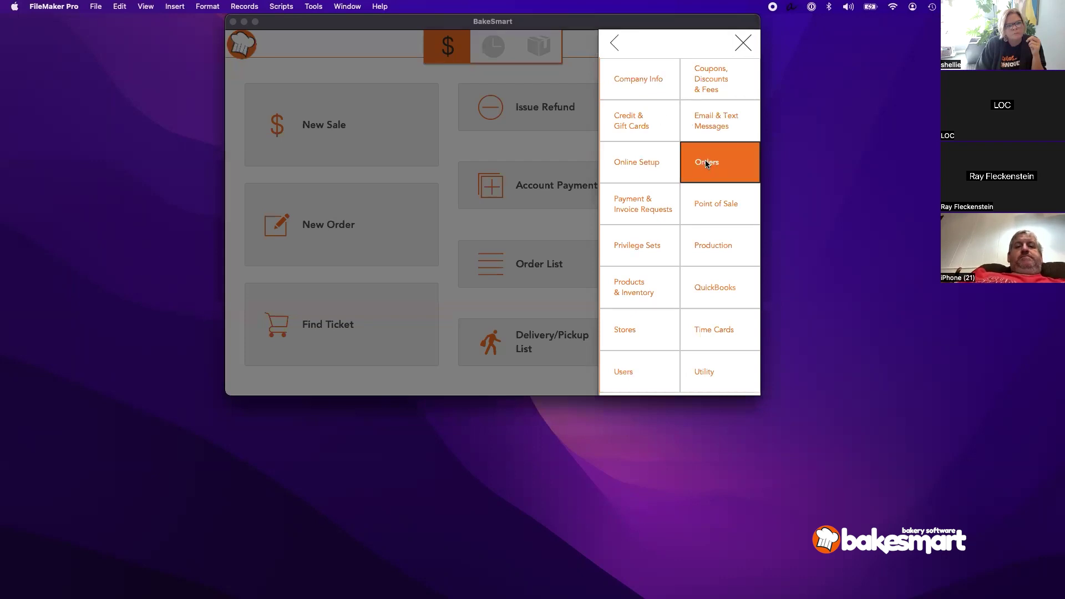
pyautogui.click(246, 217)
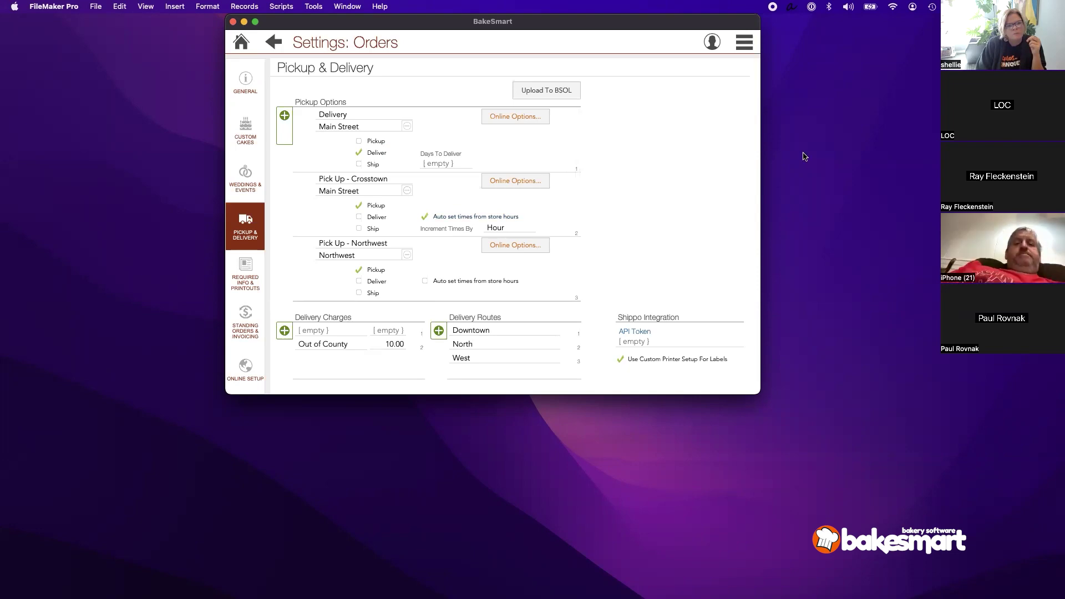
pyautogui.moveTo(1064, 107); pyautogui.dragTo(547, 112)
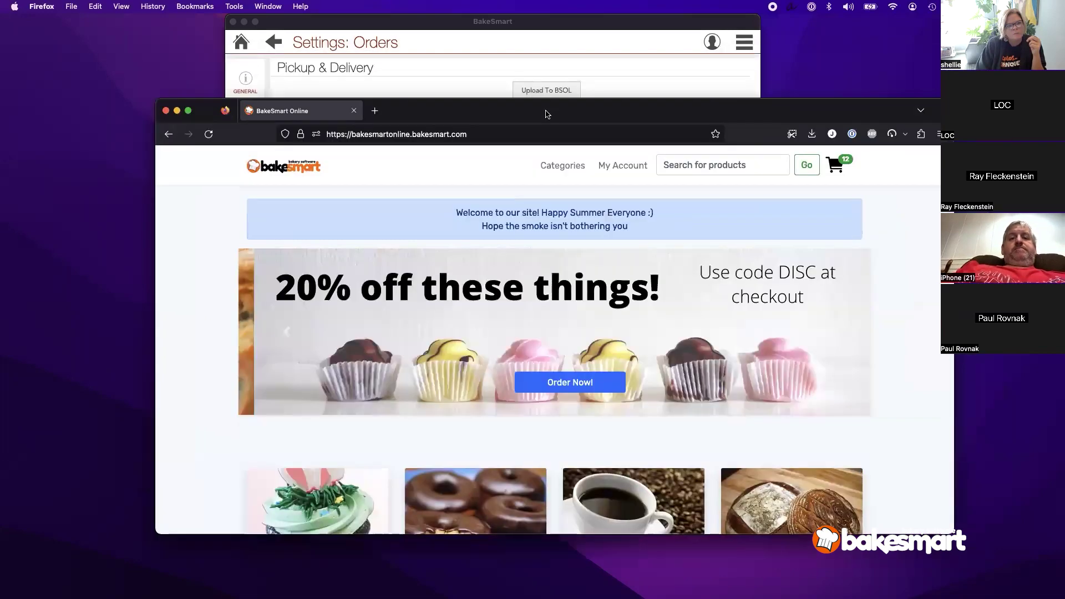
# Step: Show the Production Online Limits settings, then view the online shop's shopping cart
pyautogui.click(536, 51)
pyautogui.click(241, 43)
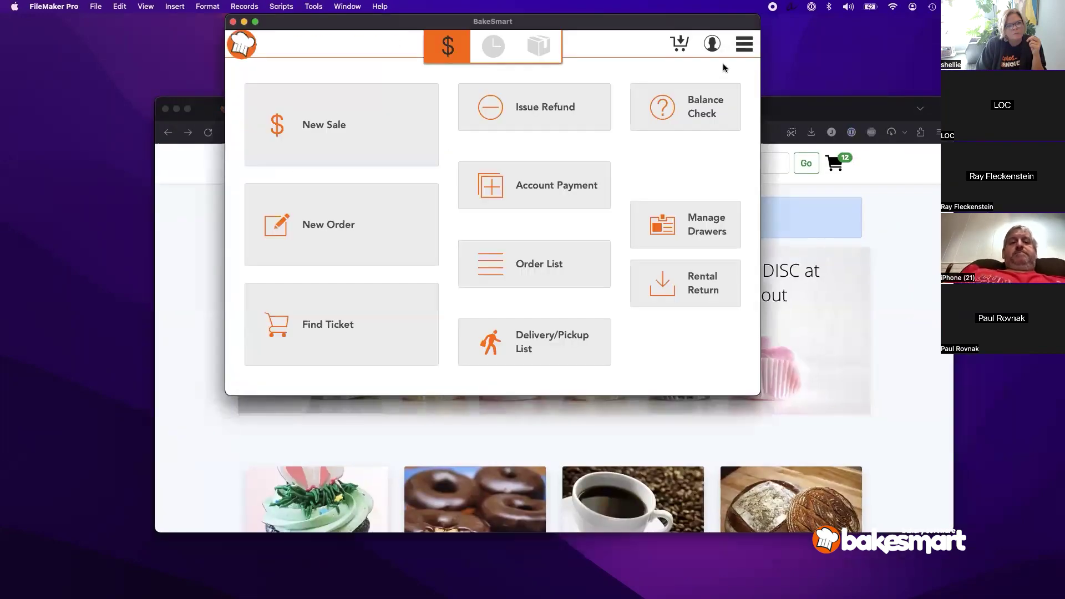
pyautogui.click(747, 46)
pyautogui.click(695, 351)
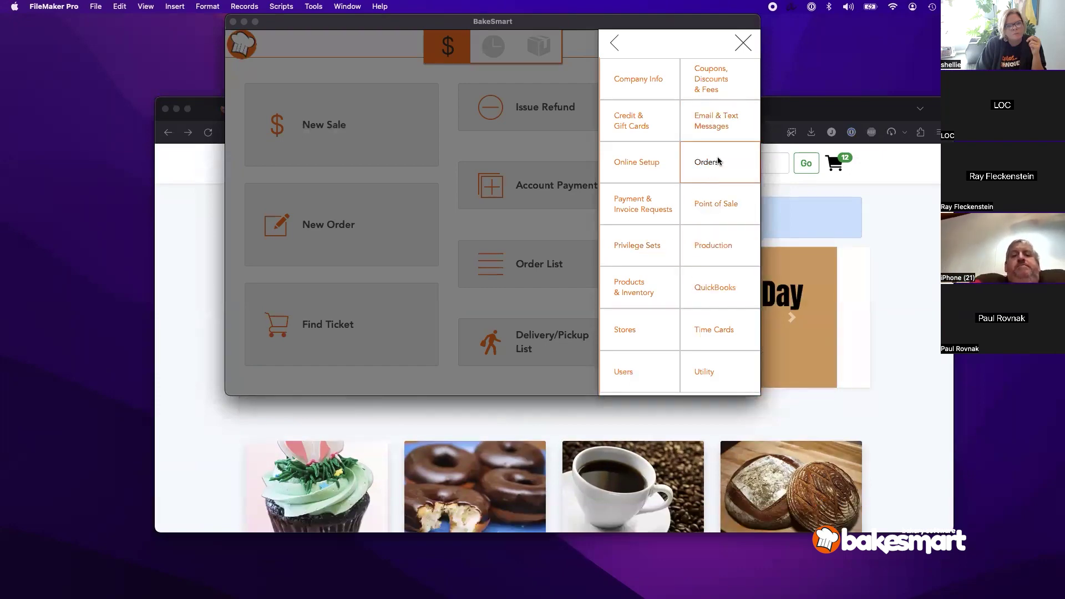
pyautogui.click(703, 260)
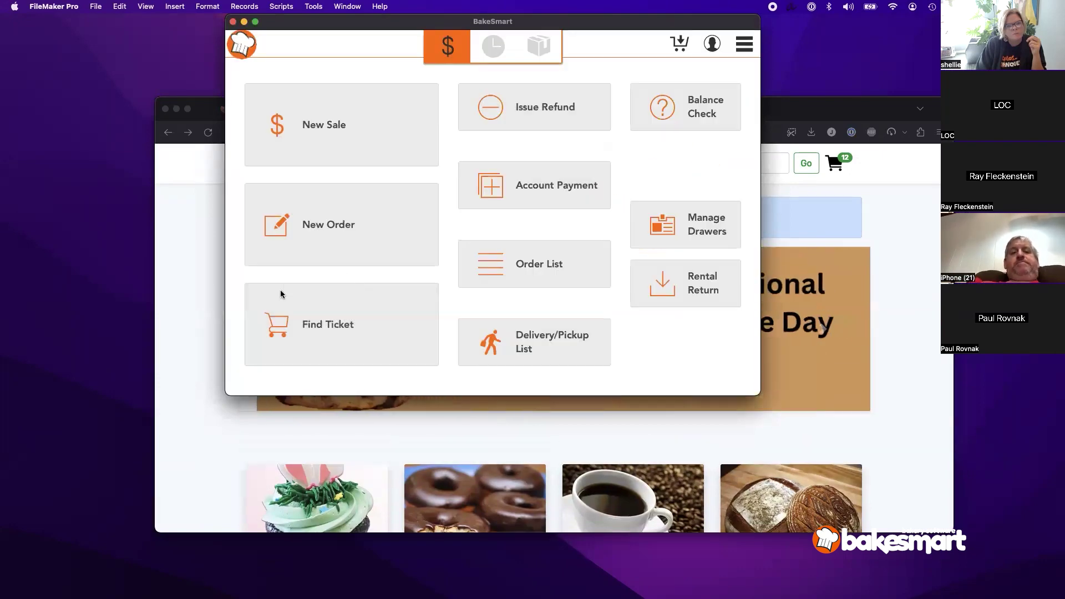
pyautogui.click(246, 349)
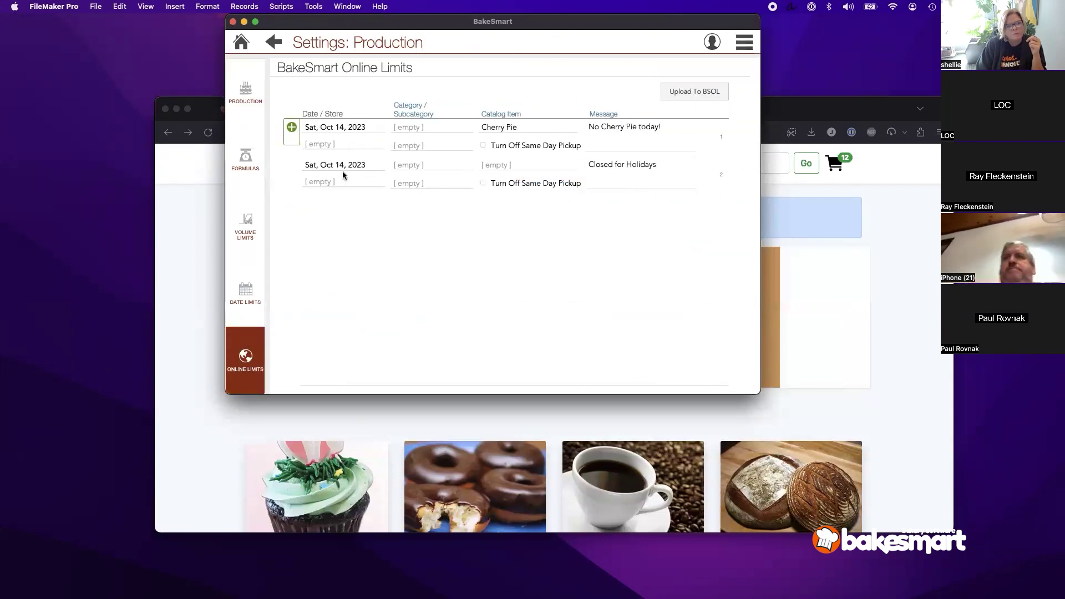
pyautogui.click(900, 268)
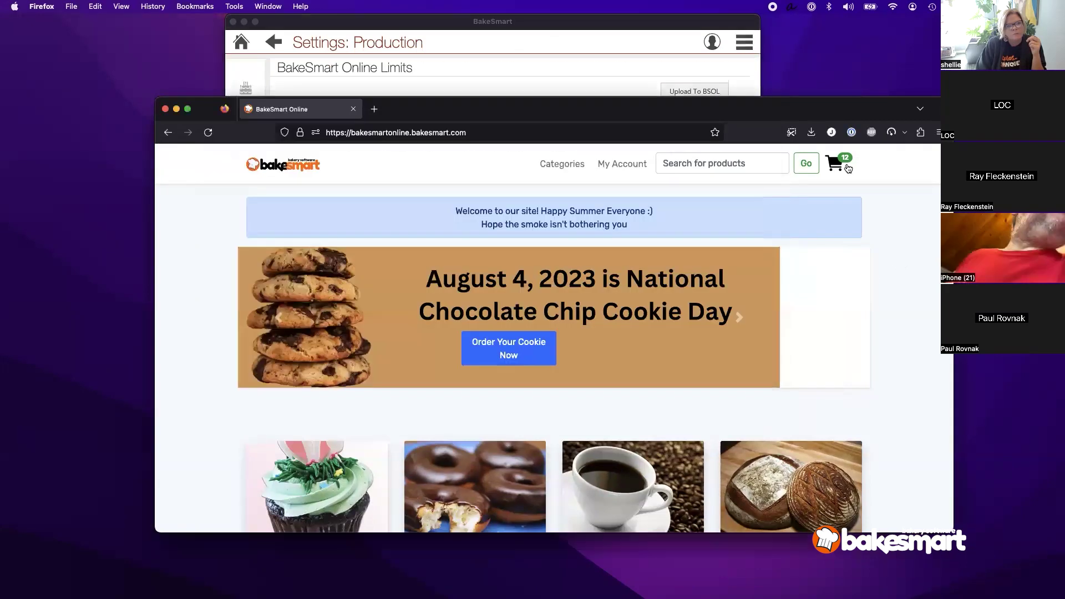
# Step: Check out with Pick Up - Southtowns on 10-14-2023, confirm the Closed for Holidays block, return to BakeSmart
pyautogui.moveTo(852, 111); pyautogui.dragTo(826, 55)
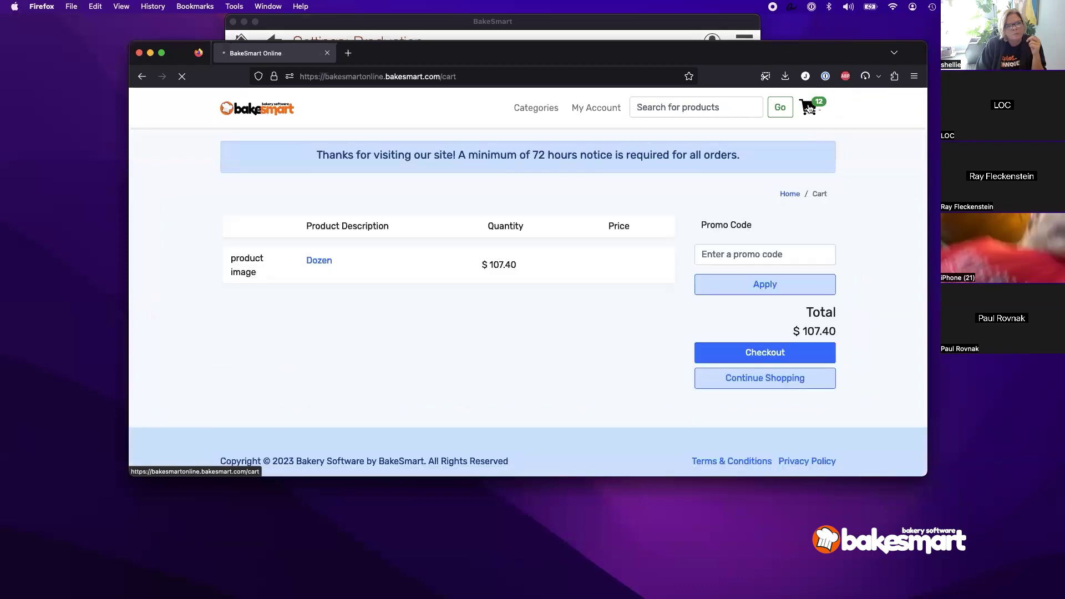
pyautogui.click(766, 357)
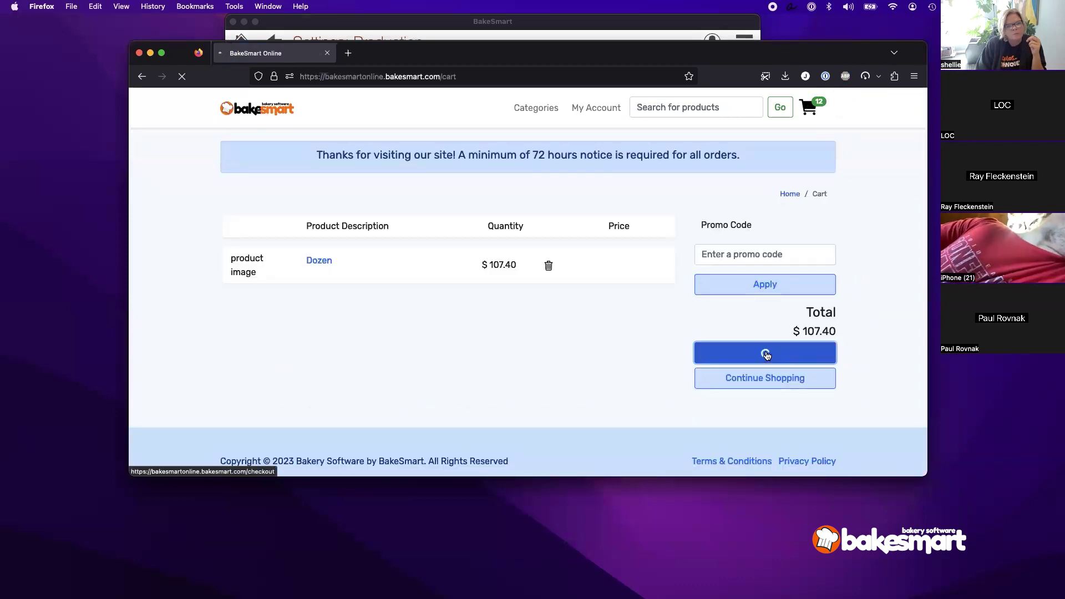
pyautogui.click(608, 250)
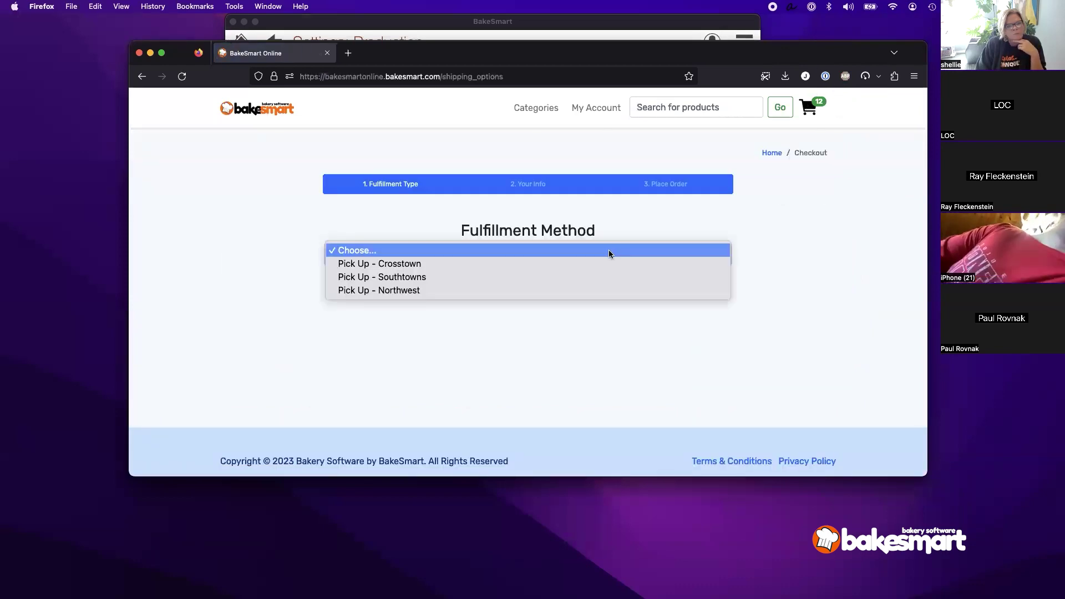
pyautogui.click(584, 277)
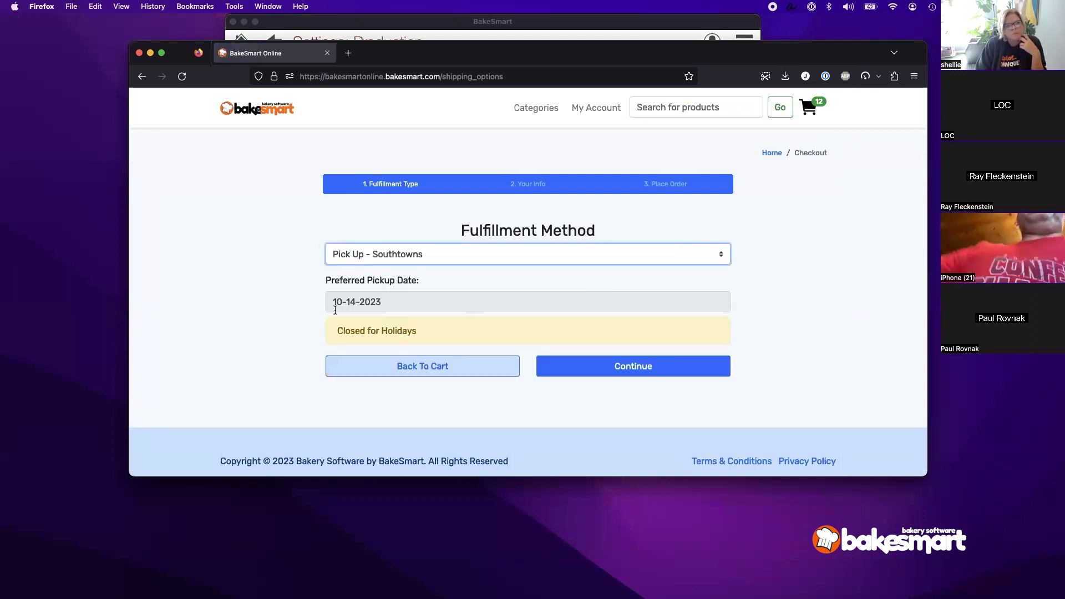
pyautogui.moveTo(334, 331); pyautogui.dragTo(426, 330)
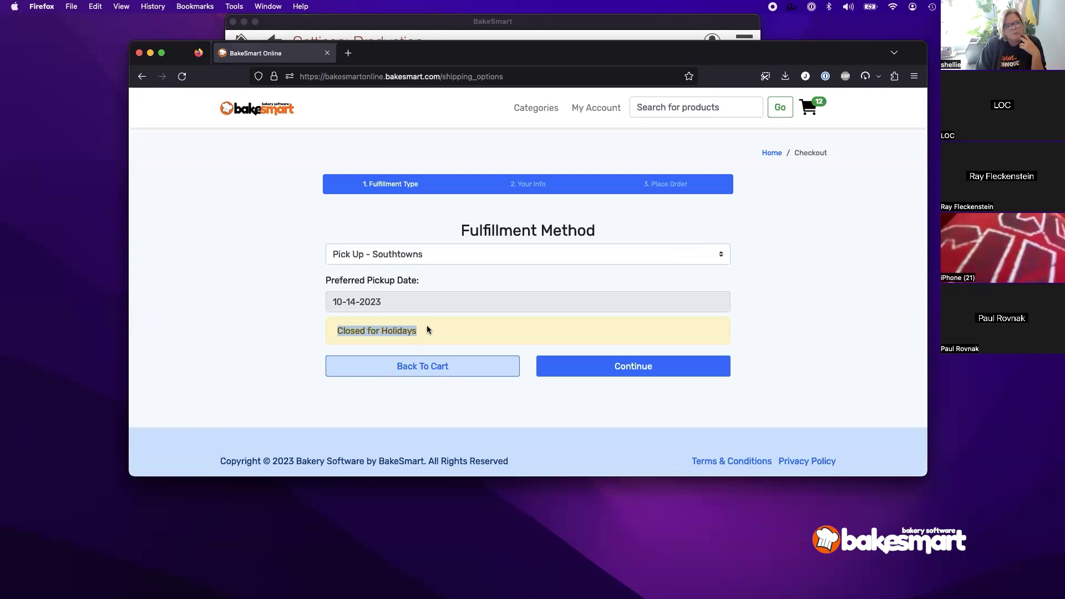
pyautogui.click(611, 370)
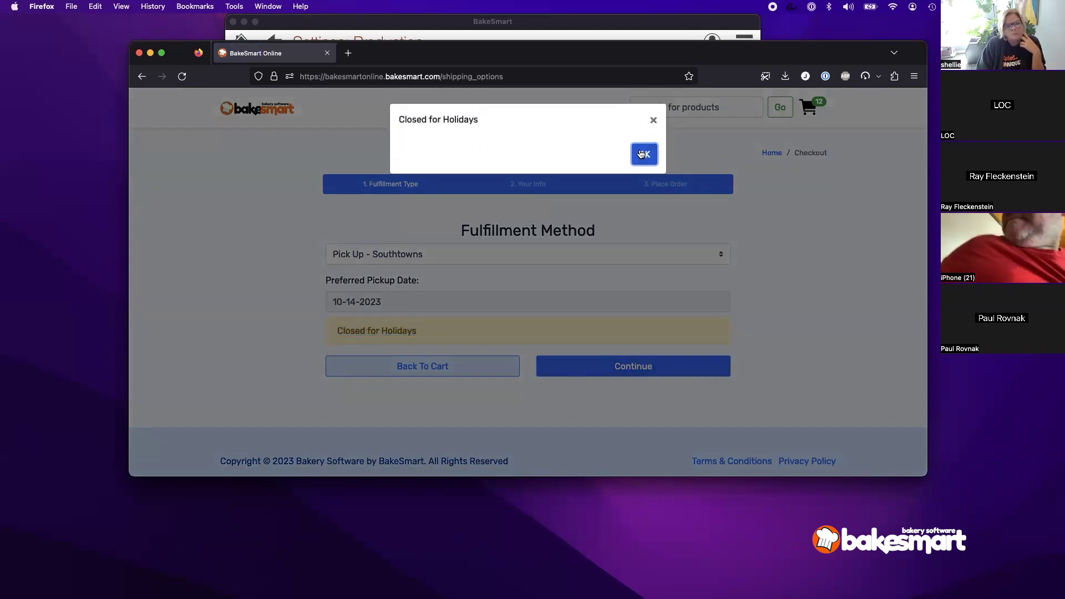
pyautogui.click(641, 154)
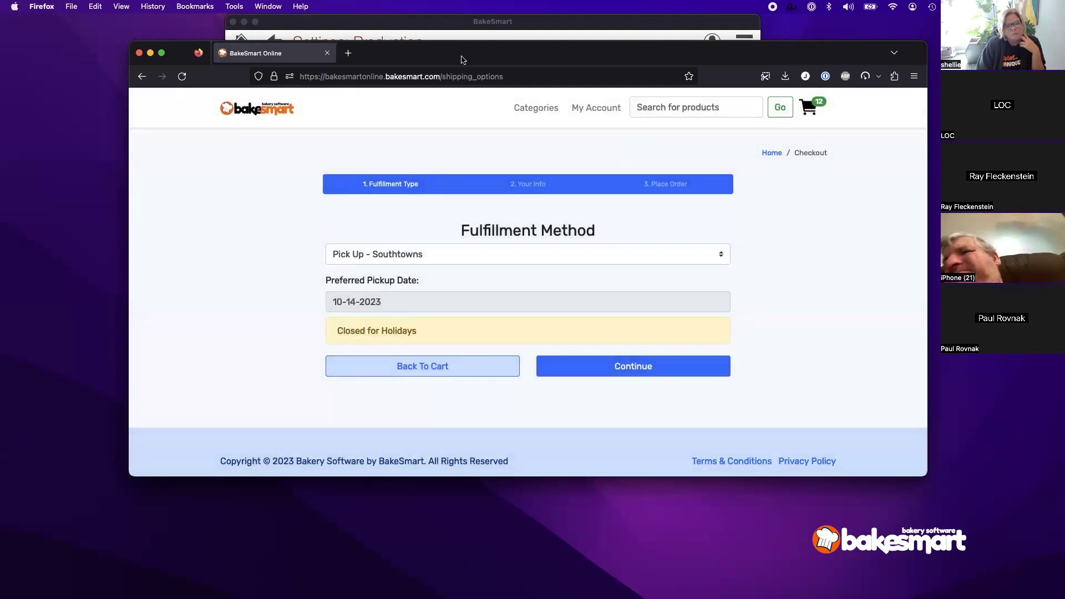
pyautogui.click(461, 38)
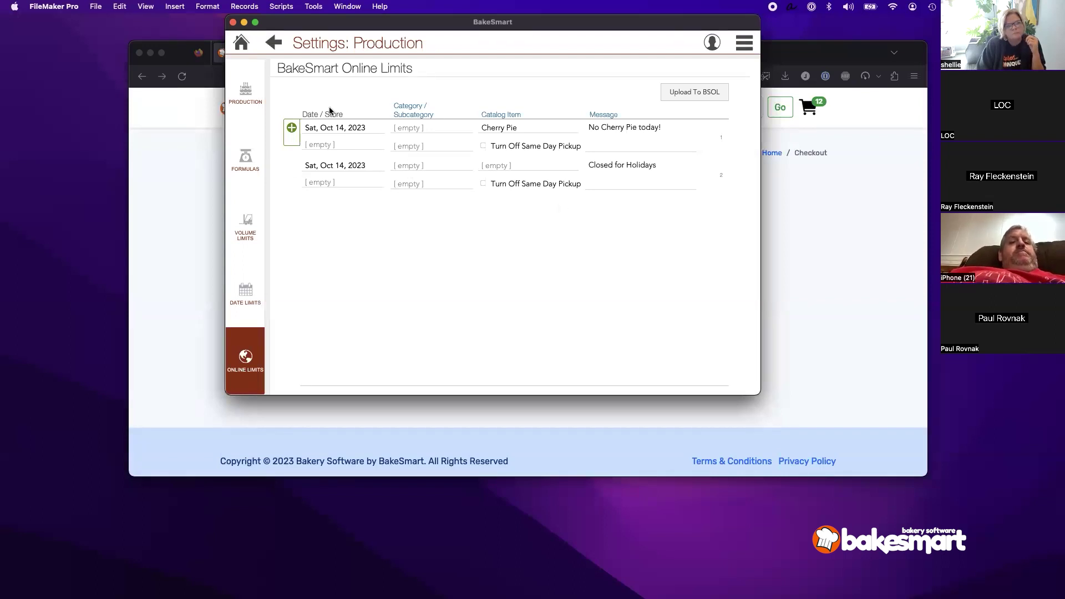
# Step: Open the Main Street store's date exceptions with the store record in edit mode
pyautogui.click(240, 43)
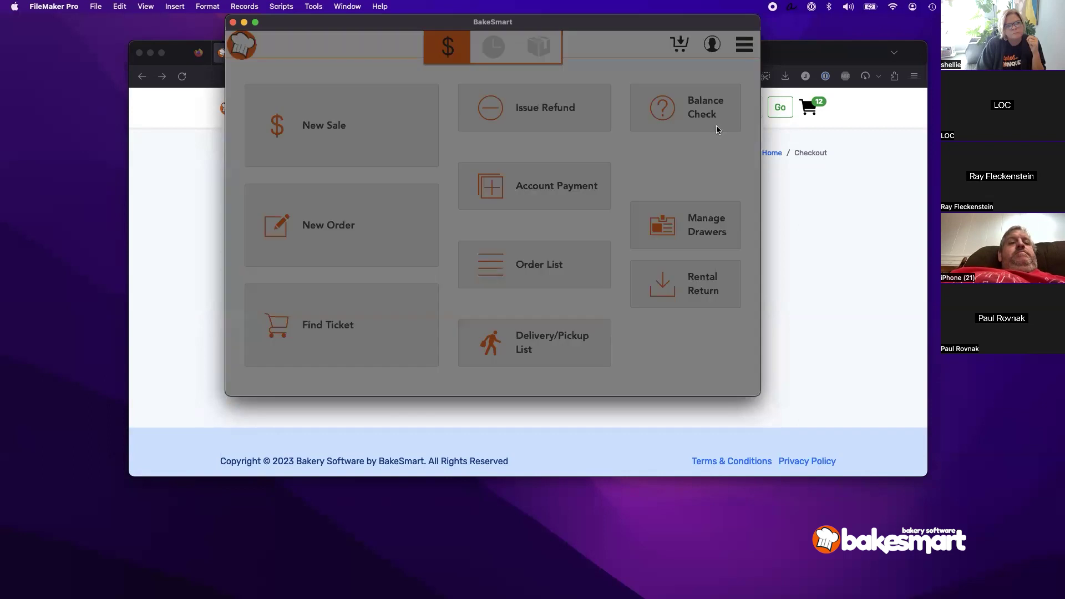
pyautogui.click(693, 361)
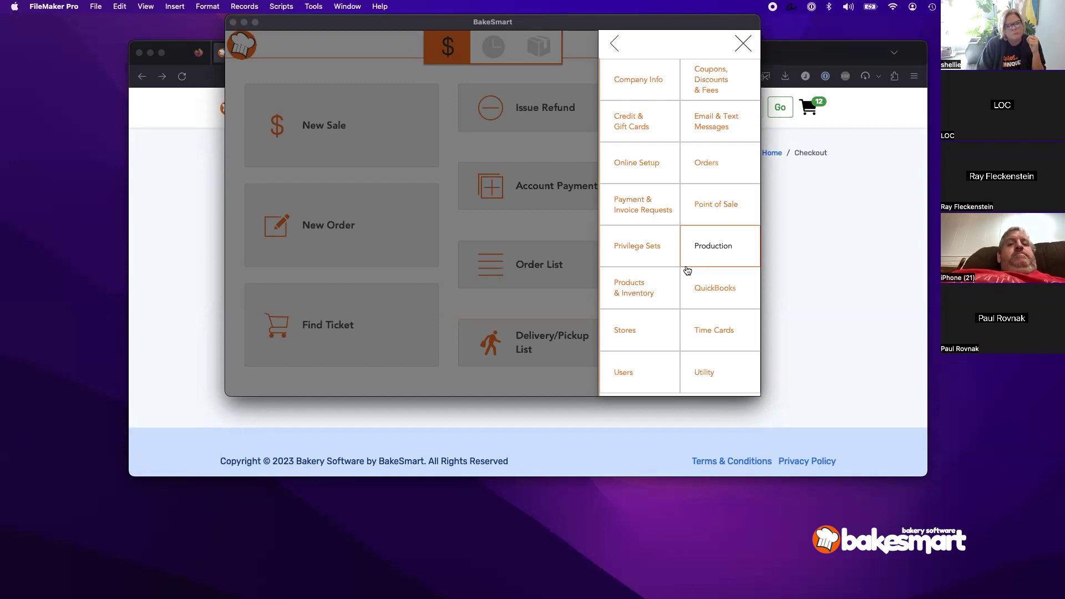
pyautogui.click(649, 339)
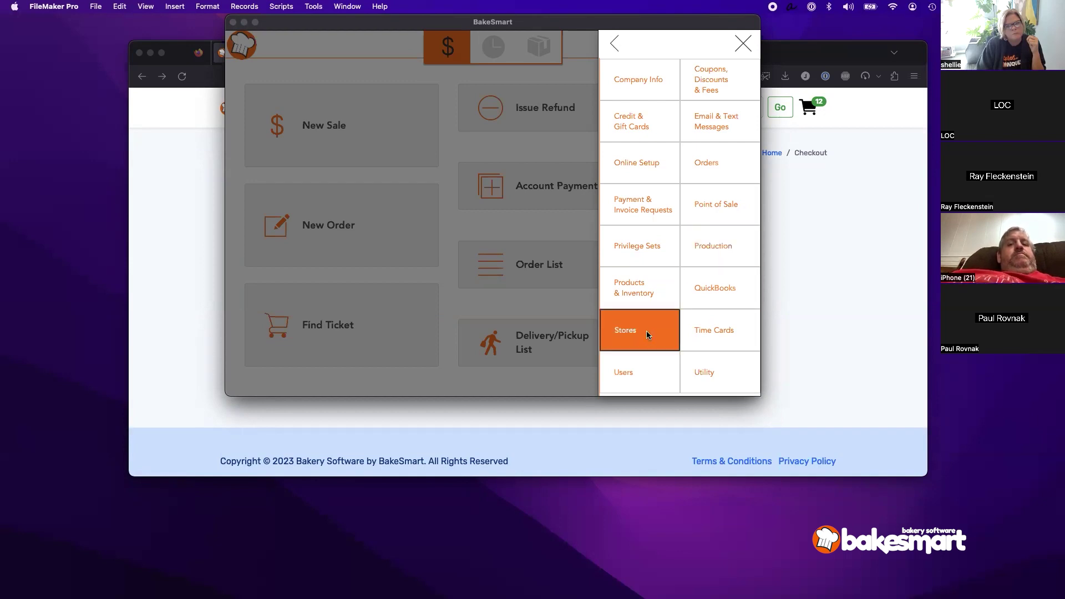
pyautogui.click(382, 147)
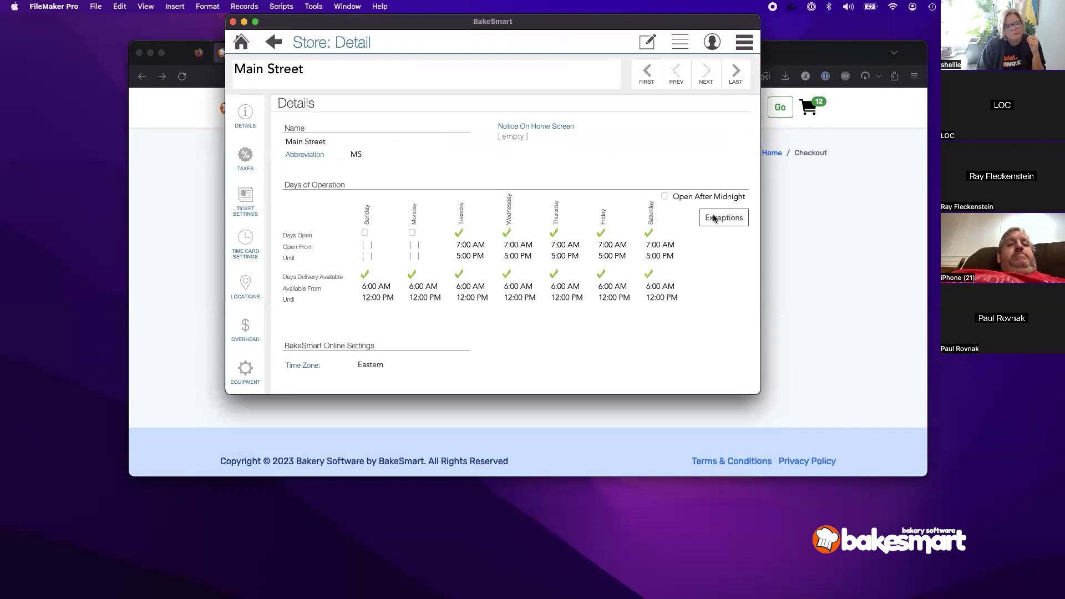
pyautogui.click(721, 218)
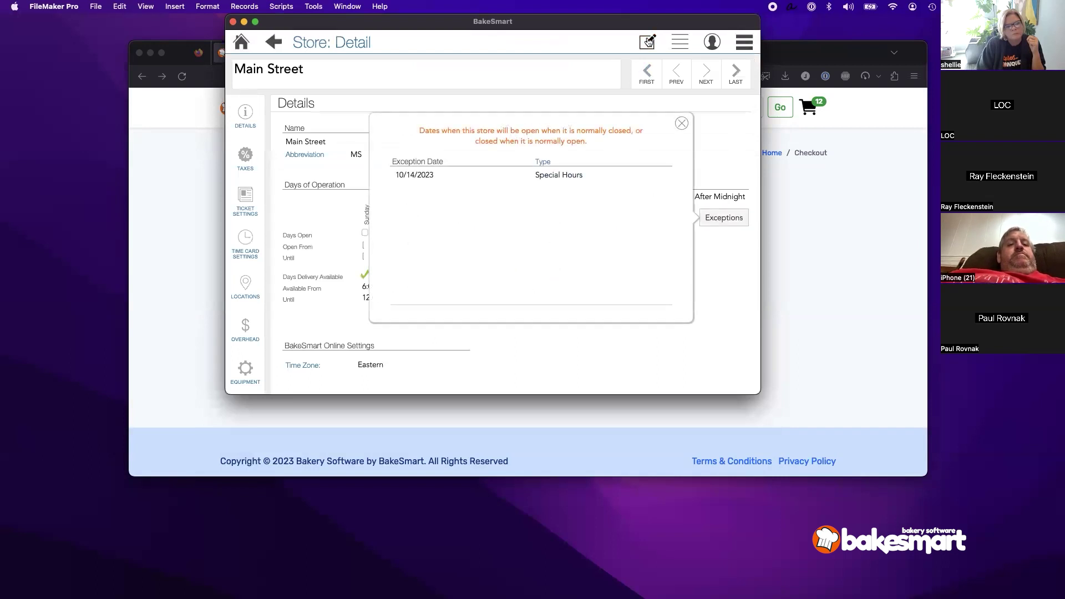
pyautogui.click(648, 42)
pyautogui.click(721, 218)
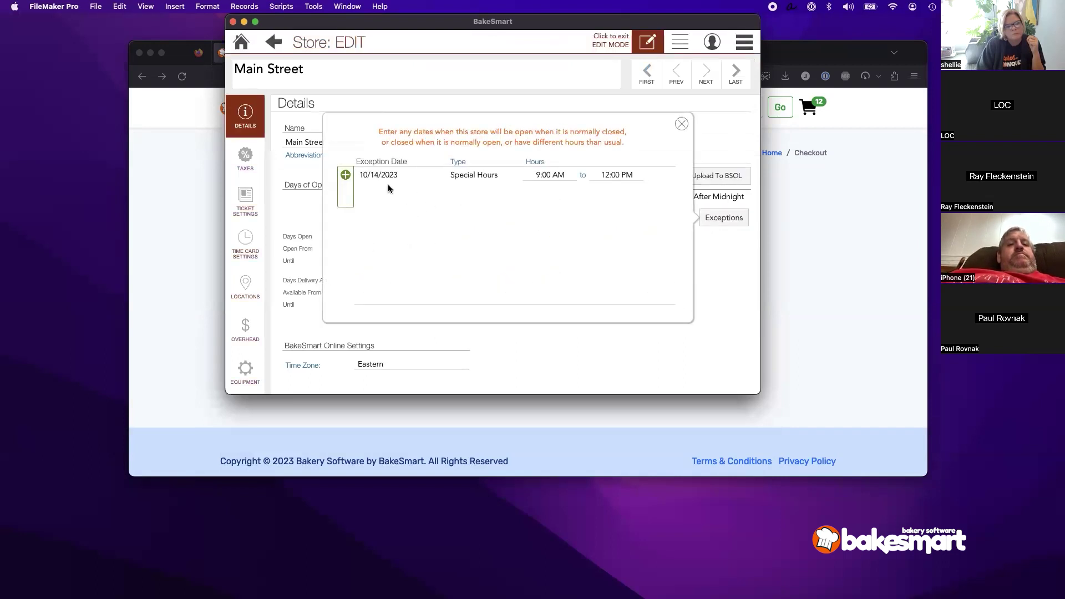
# Step: Add a 10/28/2023 exception of type Open and return to the home screen
pyautogui.click(345, 174)
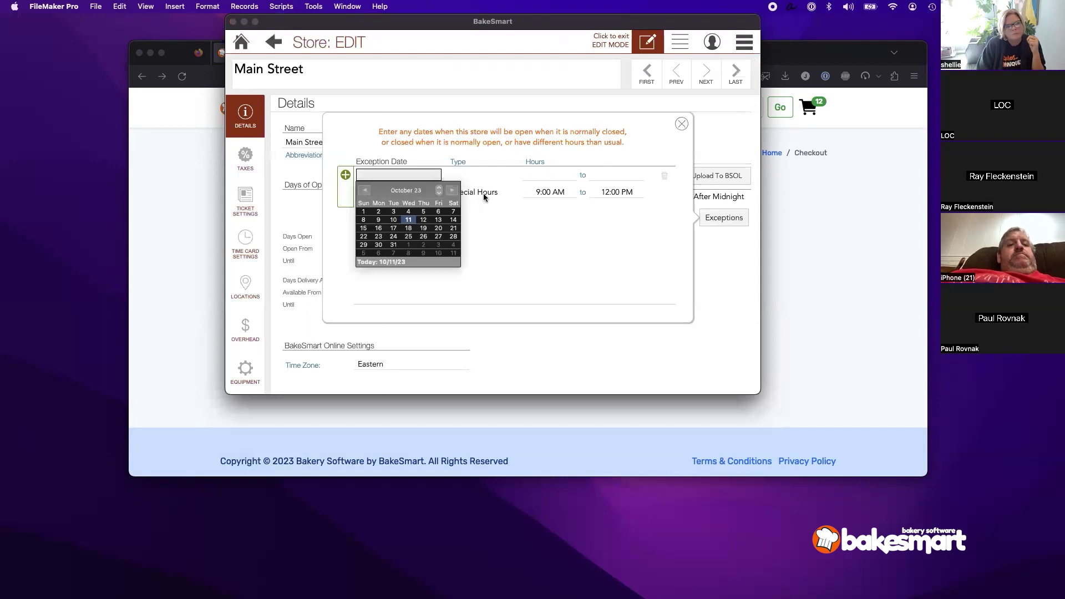
pyautogui.click(453, 236)
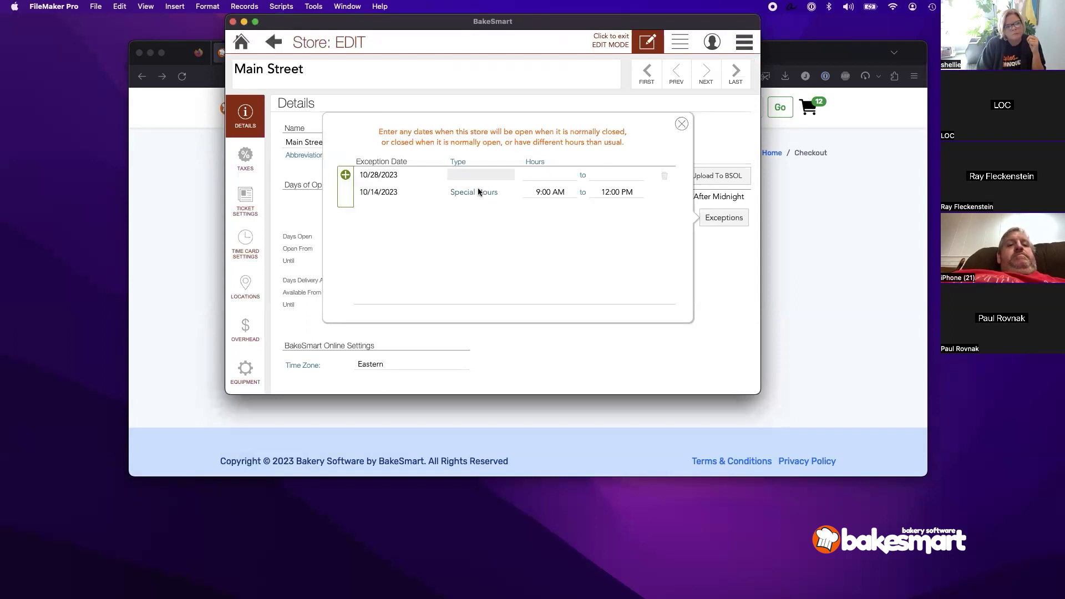
pyautogui.click(482, 176)
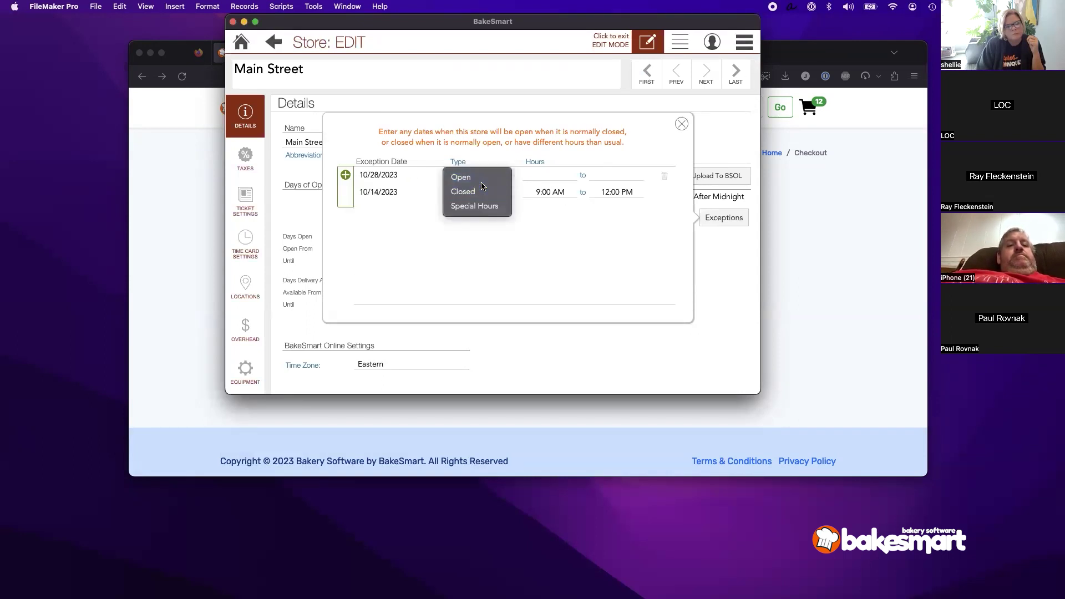
pyautogui.click(483, 179)
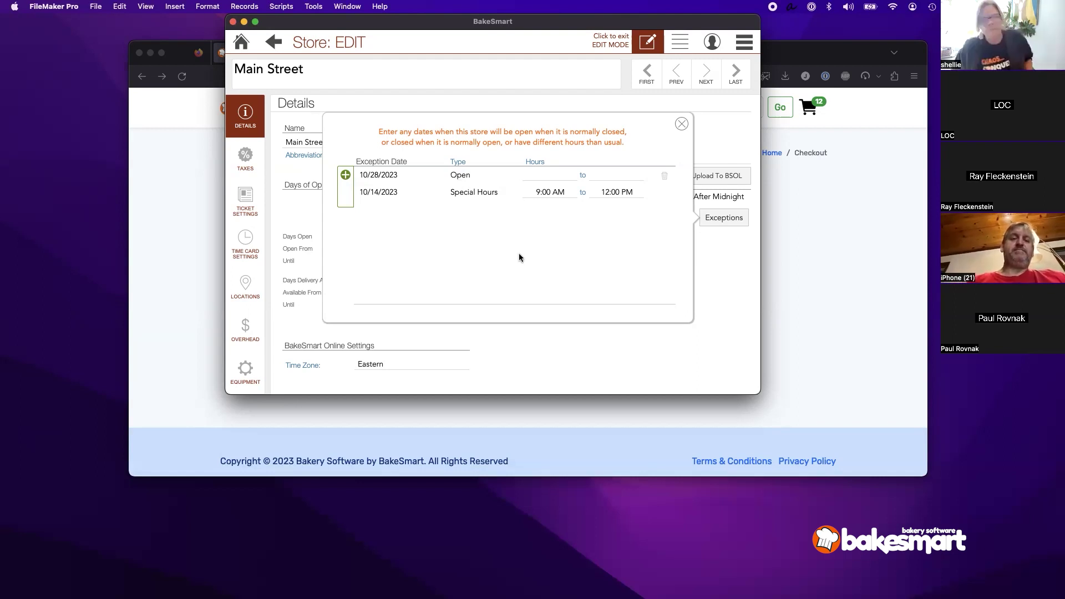
pyautogui.click(682, 123)
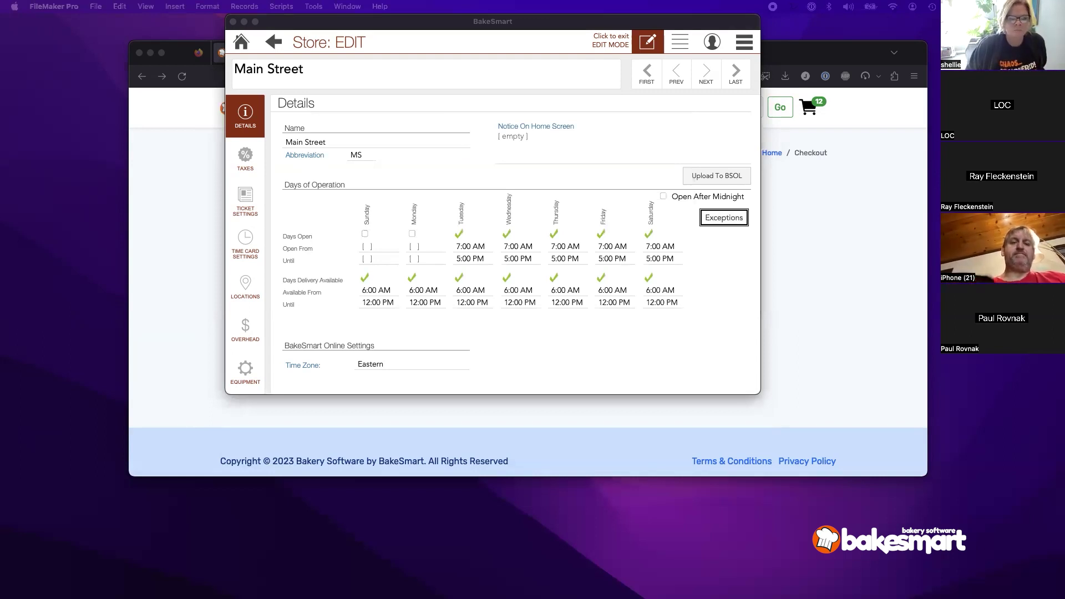
pyautogui.click(239, 46)
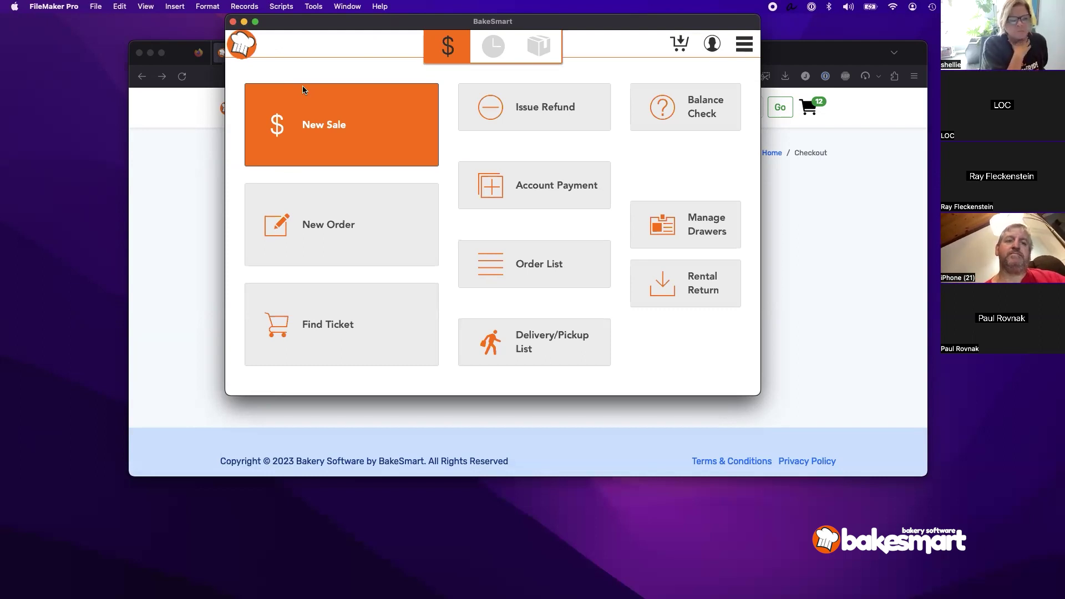
# Step: Search Products for 'turkey', open Turkey Flavored Cupcake, and show its Setup > Availability settings
pyautogui.click(743, 44)
pyautogui.click(714, 269)
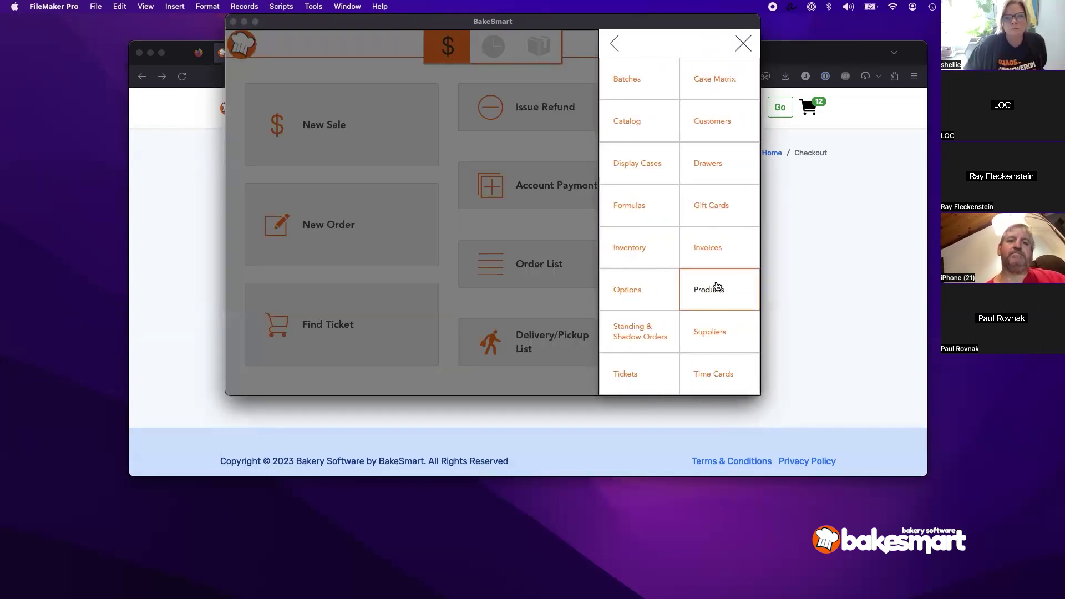
pyautogui.click(717, 287)
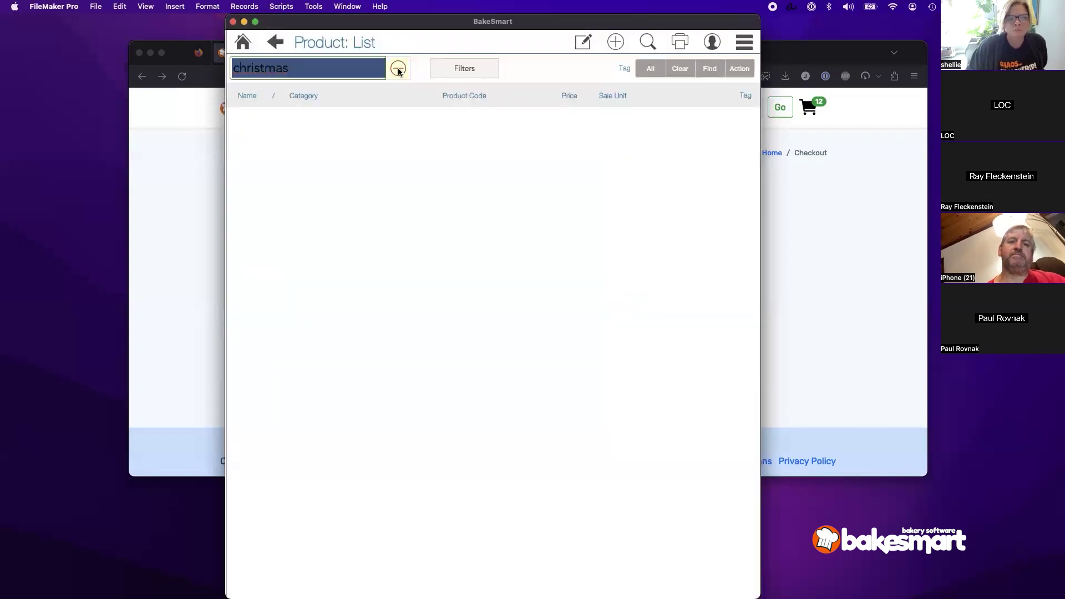
pyautogui.click(399, 69)
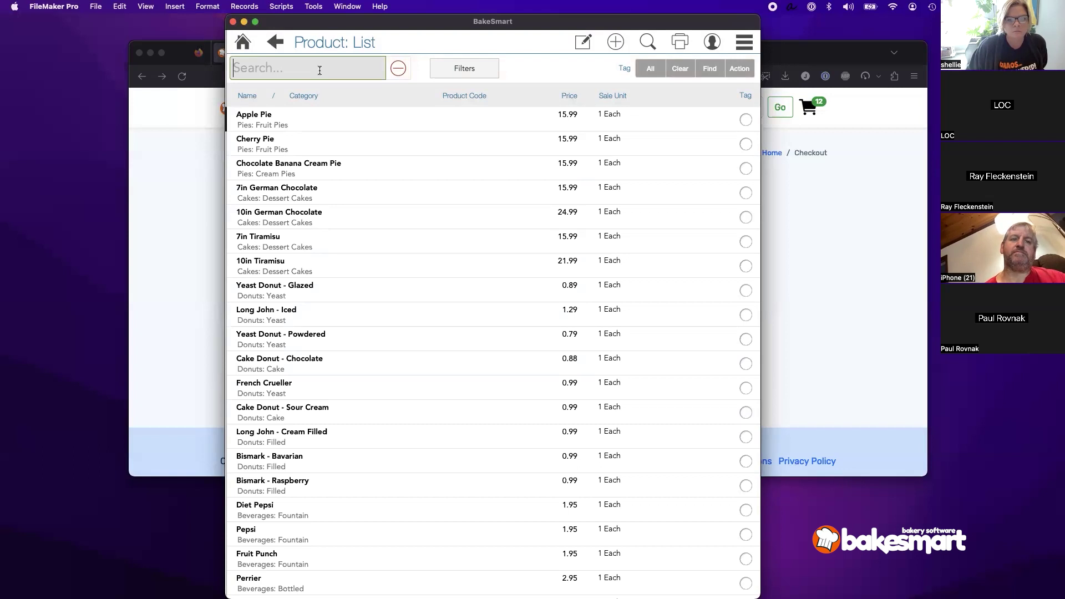
pyautogui.write('turkey')
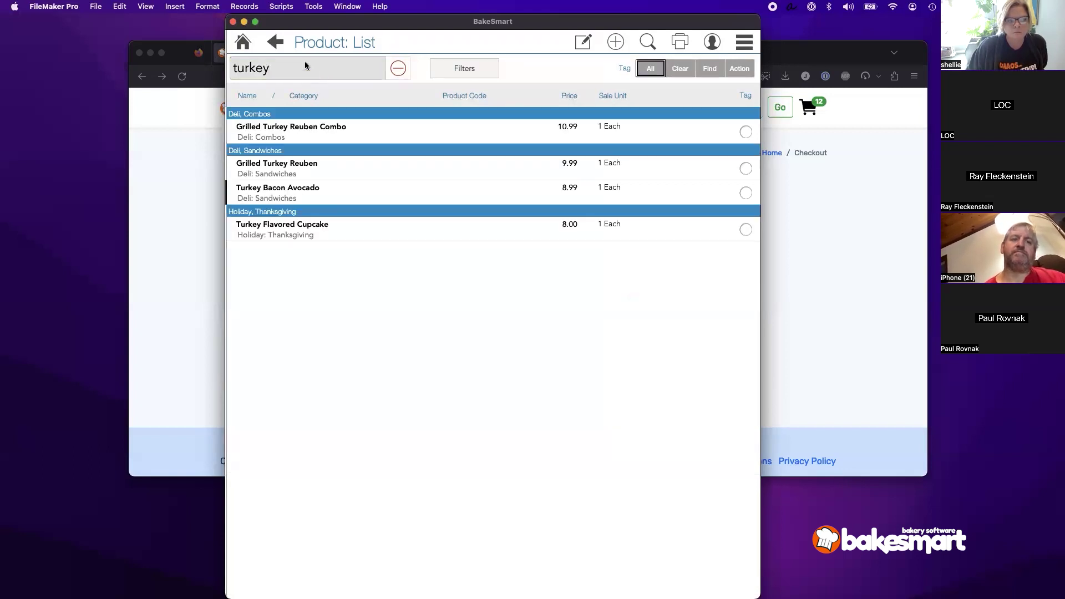
pyautogui.click(269, 43)
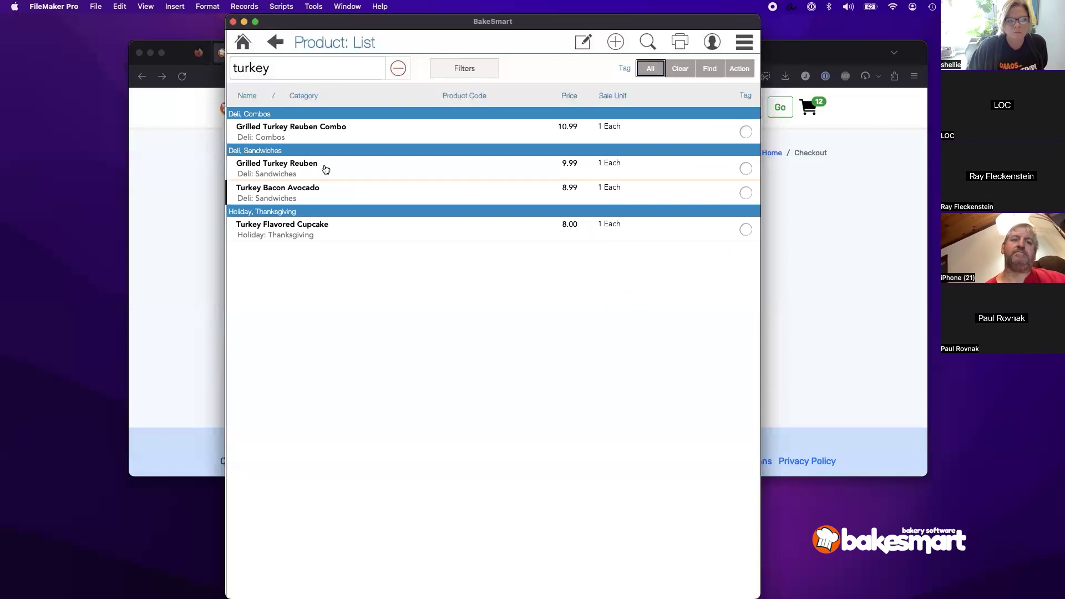
pyautogui.click(299, 236)
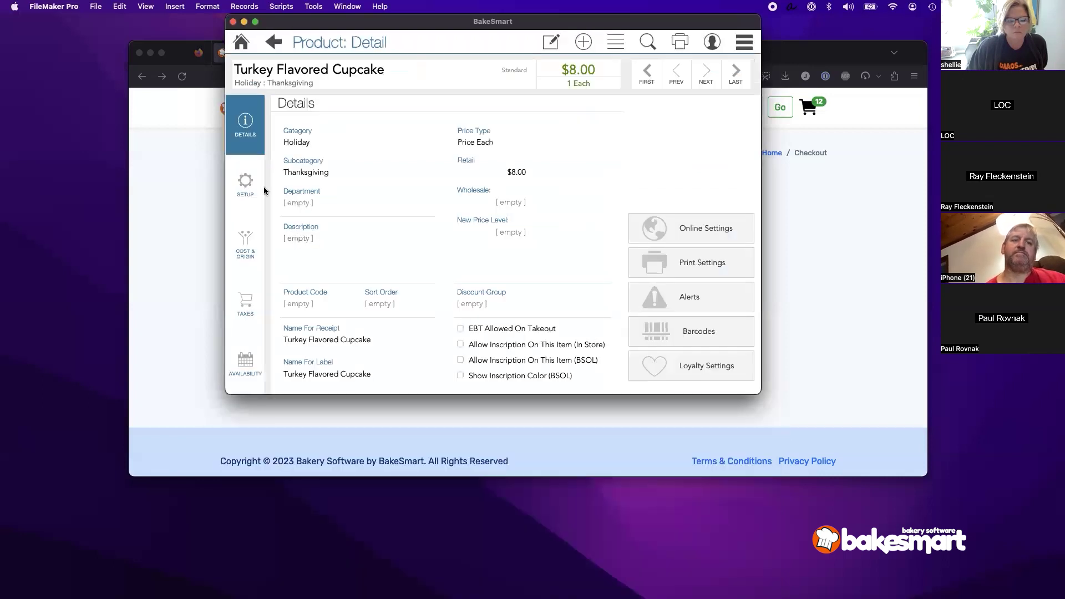
pyautogui.click(244, 184)
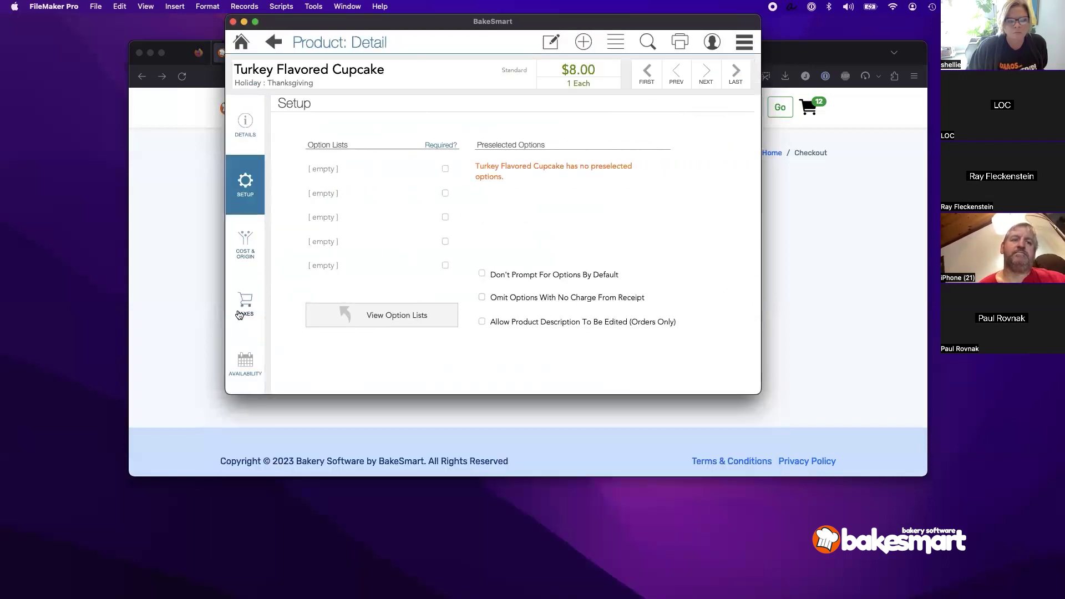
pyautogui.click(245, 363)
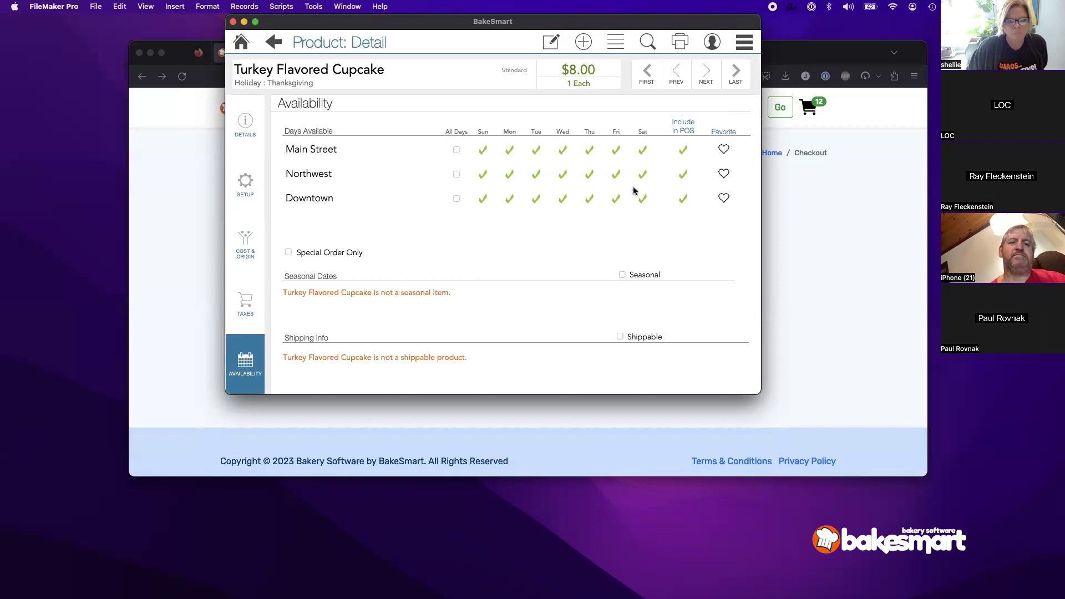
# Step: Mark the Turkey Flavored Cupcake as Seasonal with a purchase start date of Nov 1
pyautogui.click(551, 42)
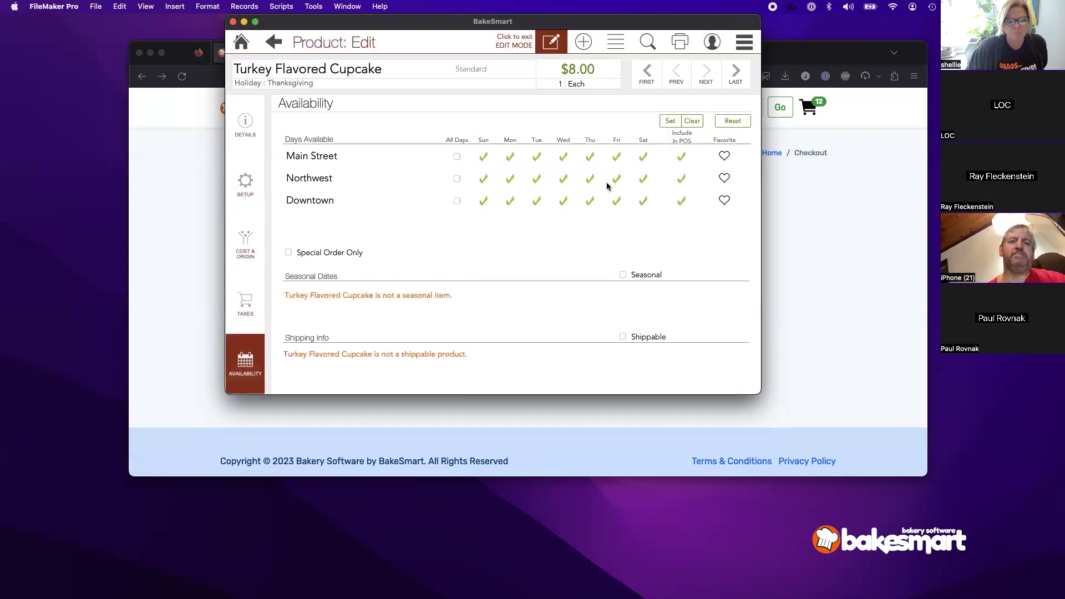
pyautogui.click(639, 274)
pyautogui.click(396, 293)
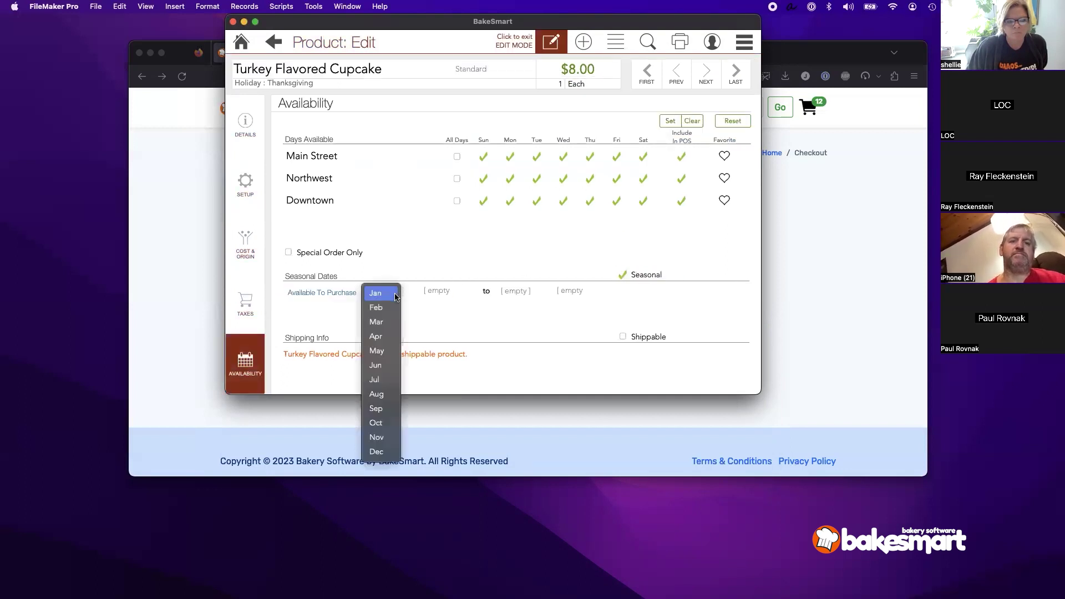
pyautogui.click(376, 437)
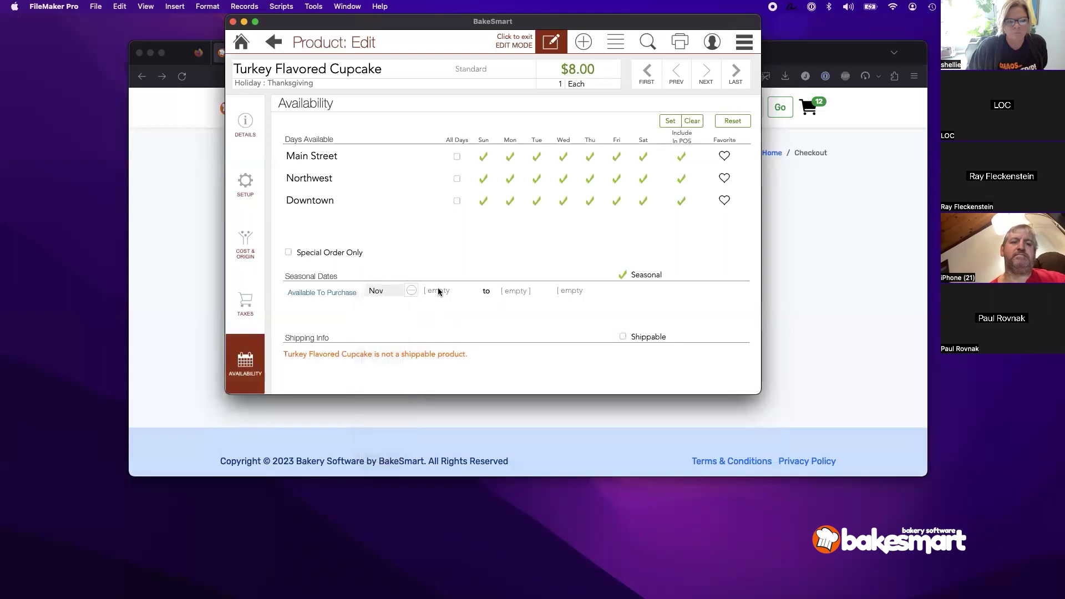
pyautogui.click(438, 293)
pyautogui.click(438, 321)
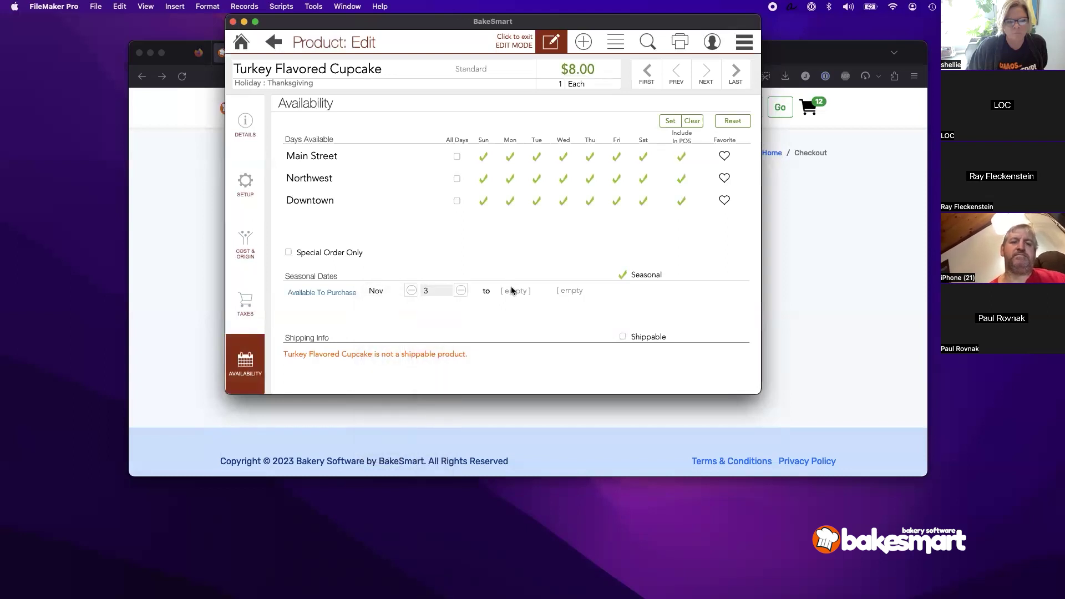
pyautogui.click(439, 292)
pyautogui.click(437, 269)
# Step: Set the purchase end date to Dec 1 and return to the home screen
pyautogui.click(516, 291)
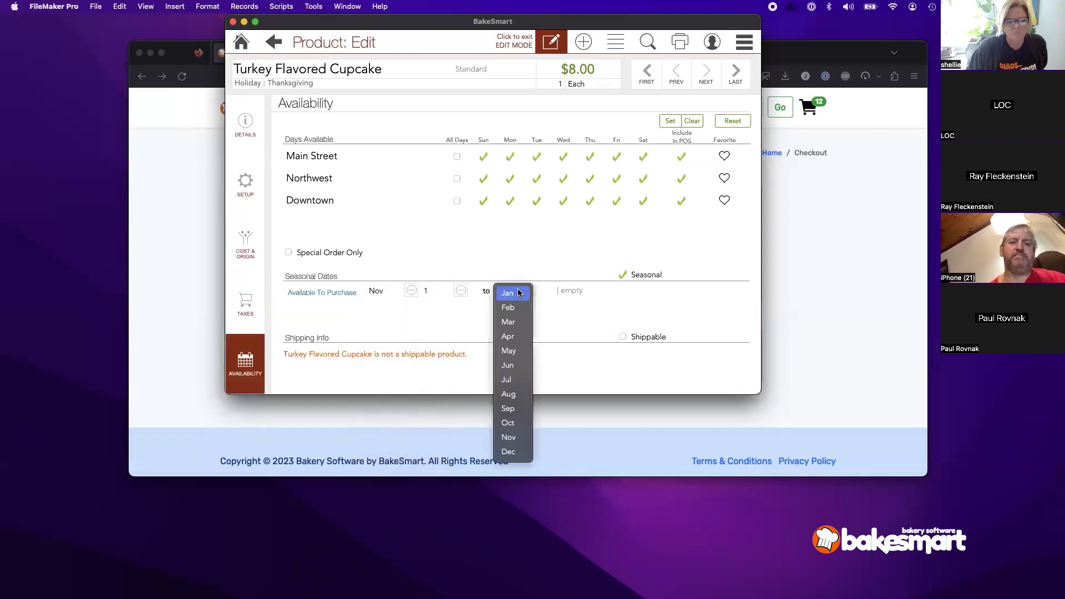
pyautogui.click(510, 452)
pyautogui.click(579, 292)
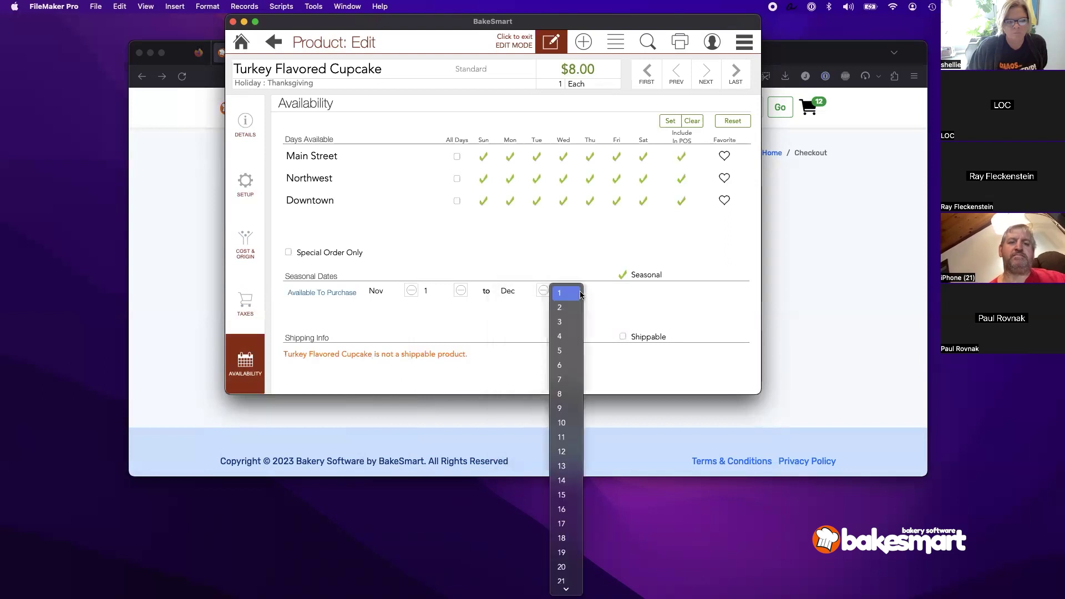
pyautogui.click(580, 293)
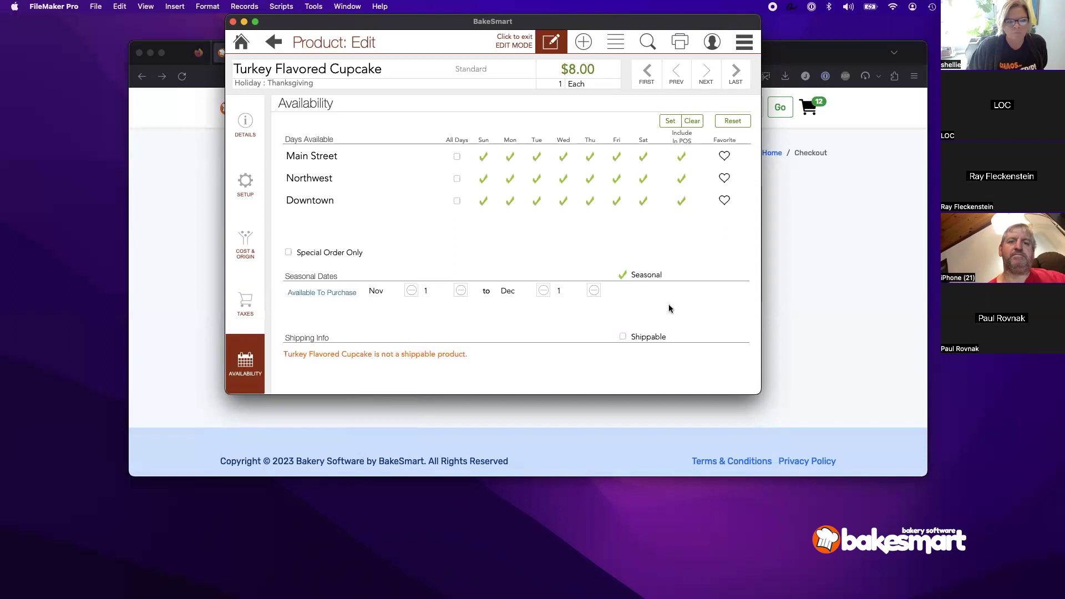
pyautogui.click(245, 43)
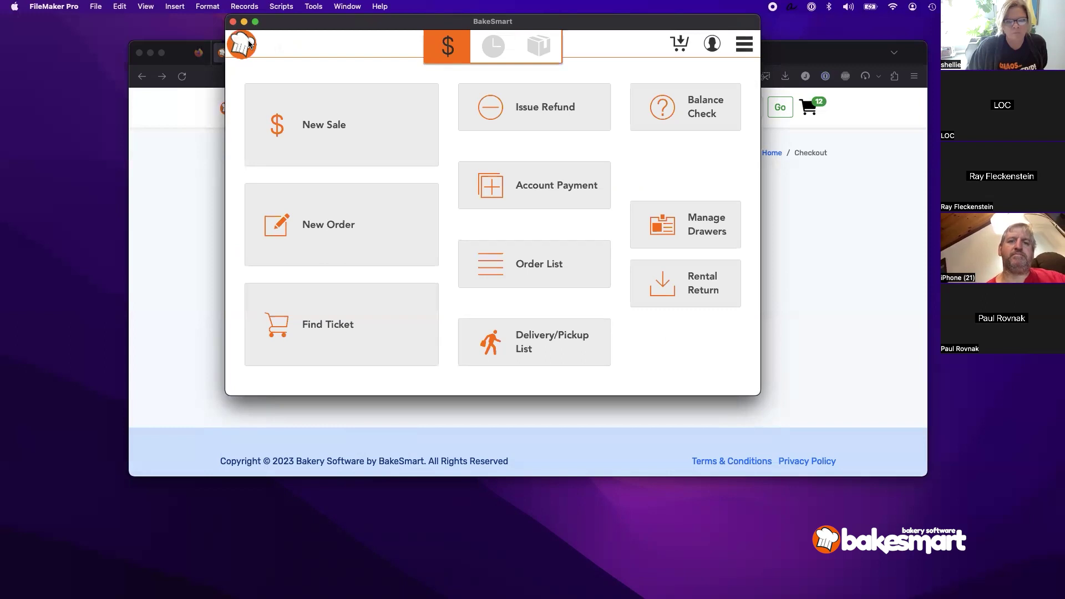
# Step: Log into a new sale with the staff password and browse the Holiday > Thanksgiving items
pyautogui.click(307, 114)
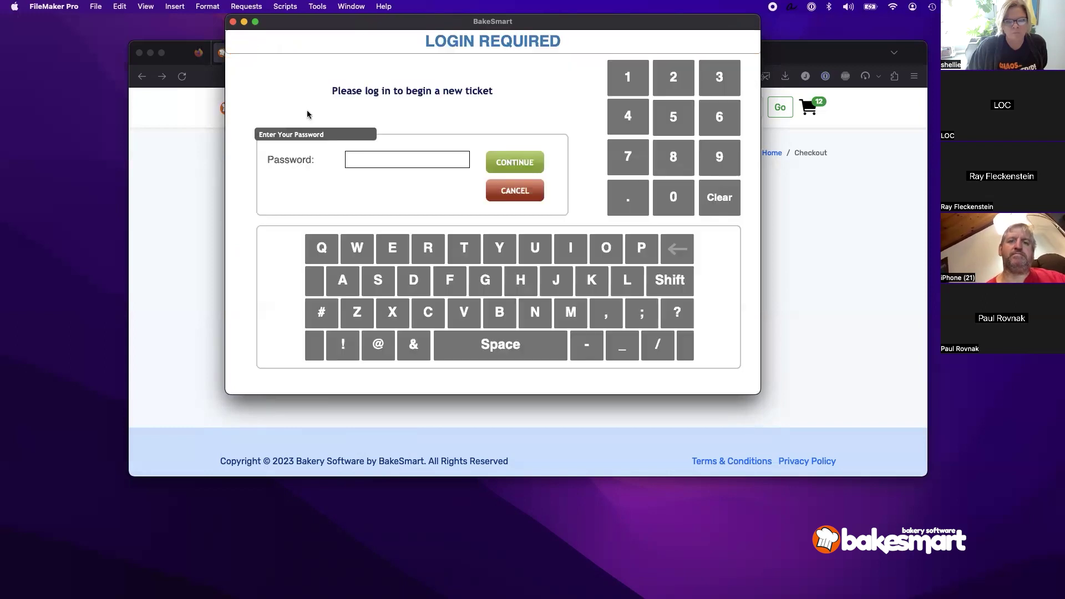
pyautogui.write('1234')
pyautogui.press('Return')
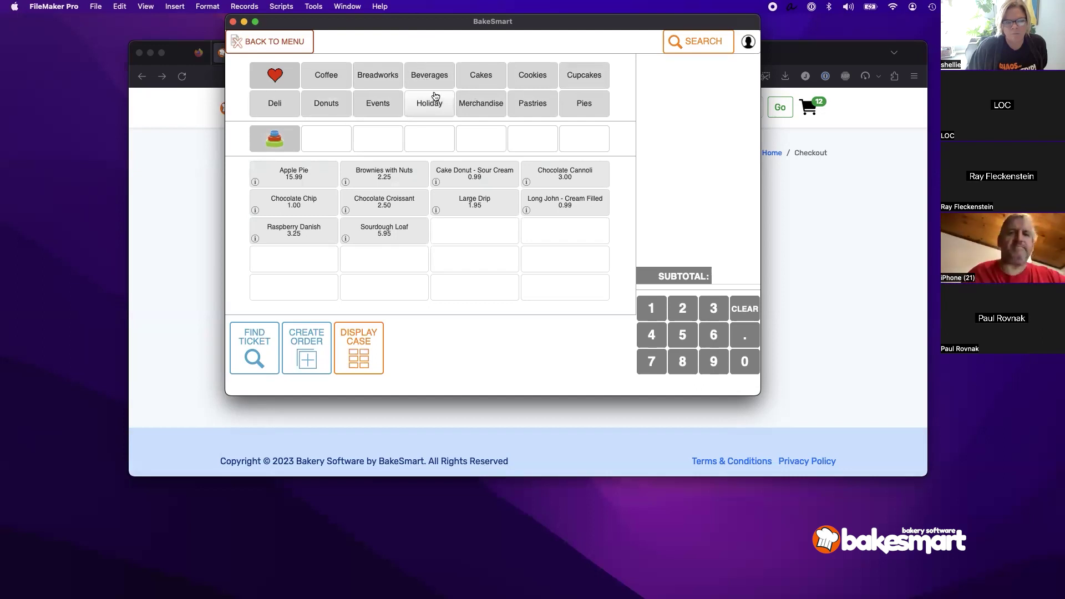
pyautogui.click(415, 109)
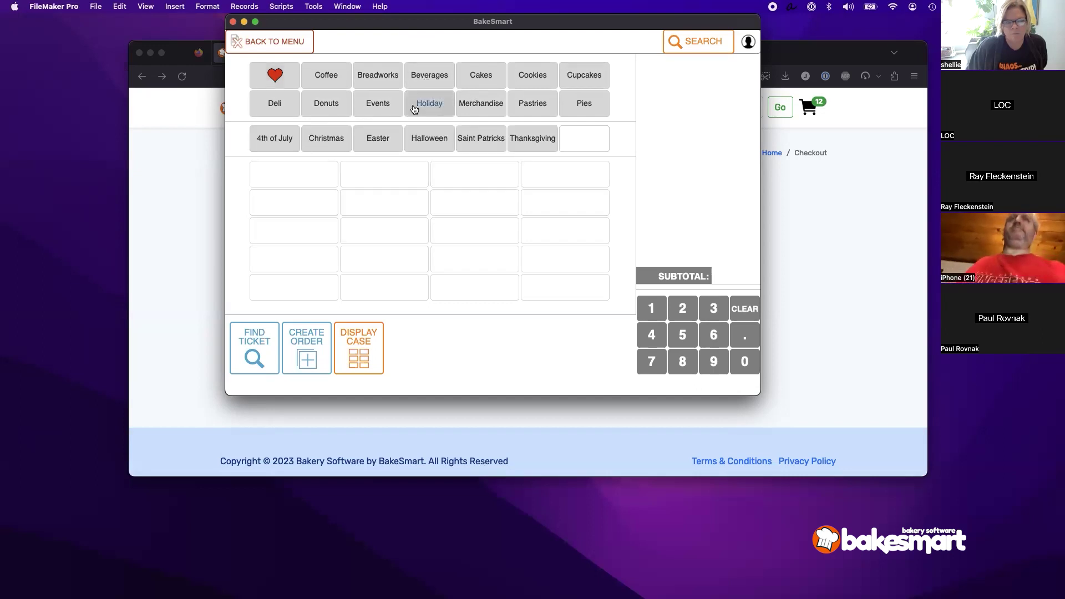
pyautogui.click(513, 147)
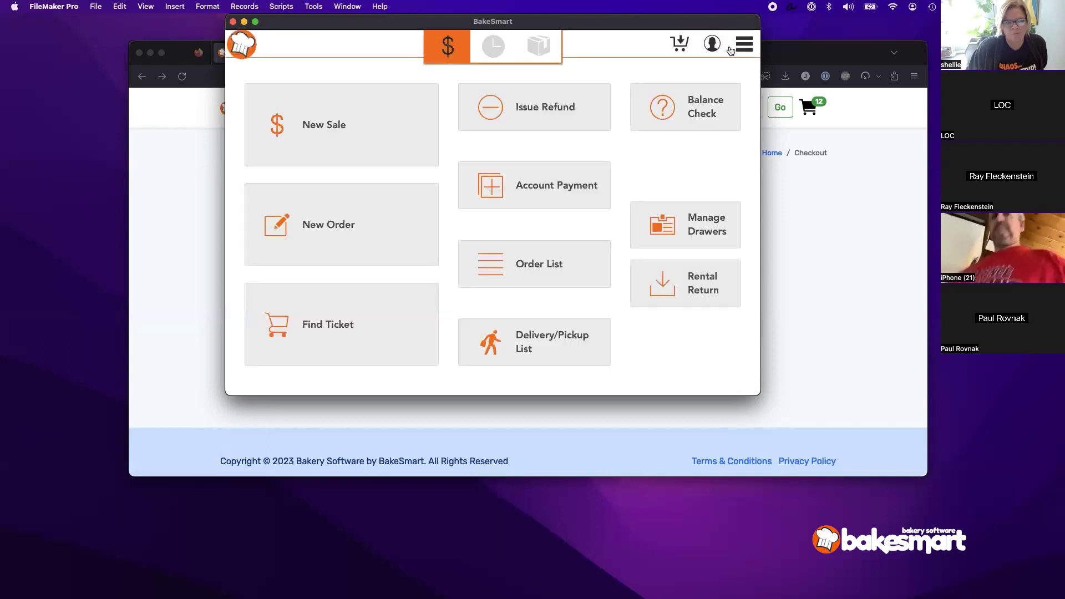
# Step: Push the updated products to the POS and dismiss the confirmation
pyautogui.click(743, 44)
pyautogui.click(680, 244)
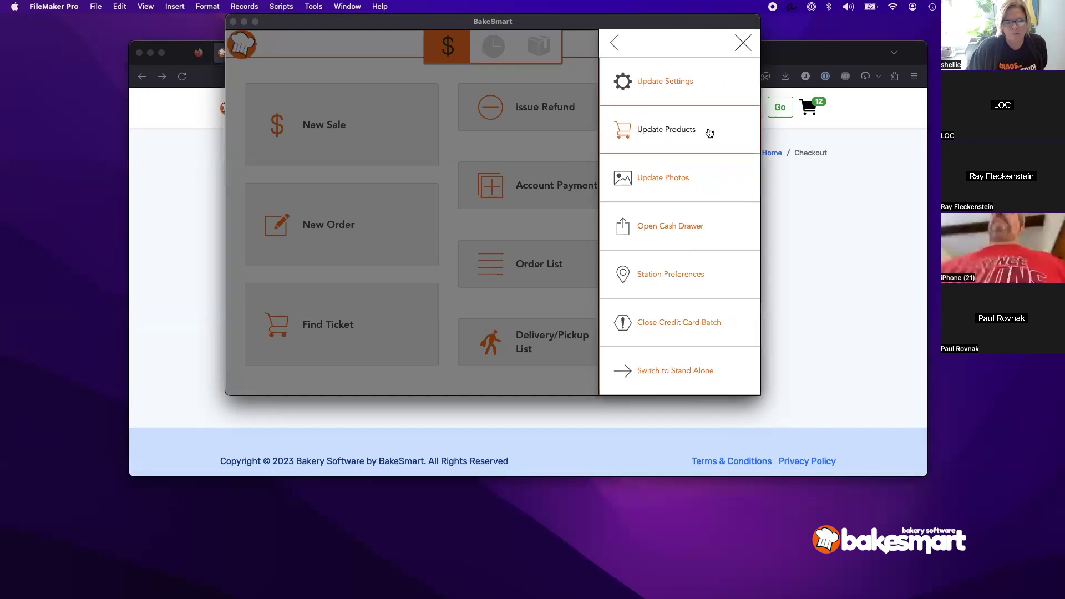
pyautogui.click(707, 131)
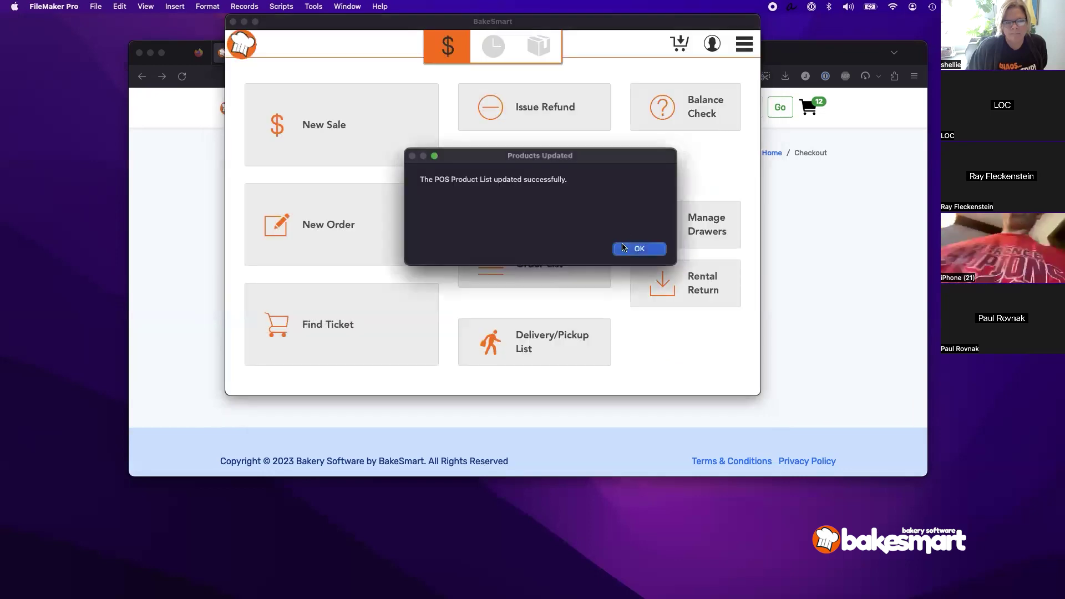
pyautogui.click(639, 249)
# Step: Start a new sale, log in with the password, and browse Holiday > Thanksgiving items
pyautogui.click(365, 131)
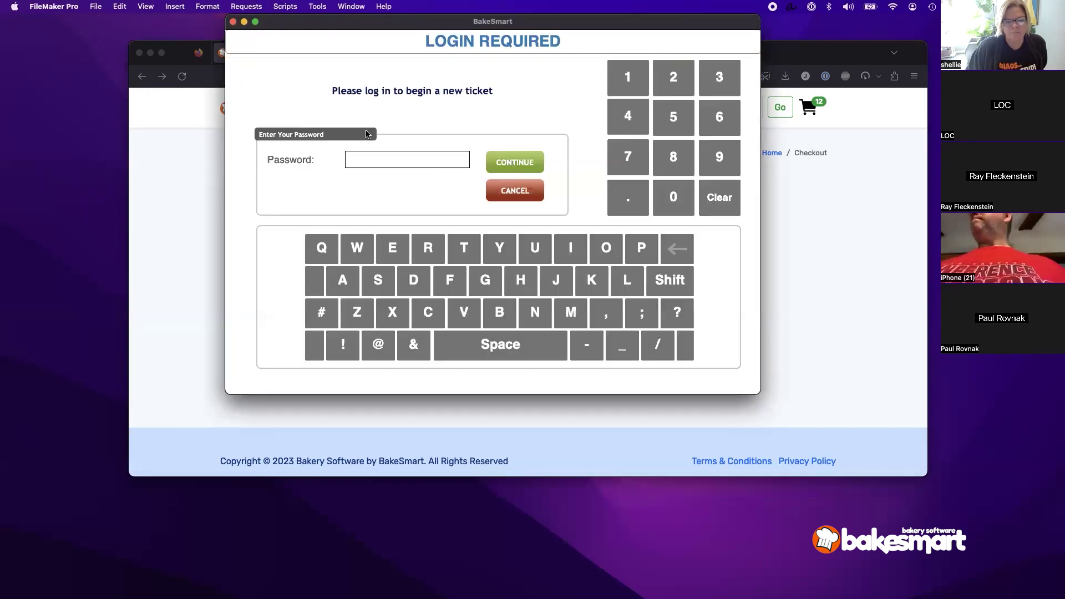
pyautogui.write('123')
pyautogui.press('Return')
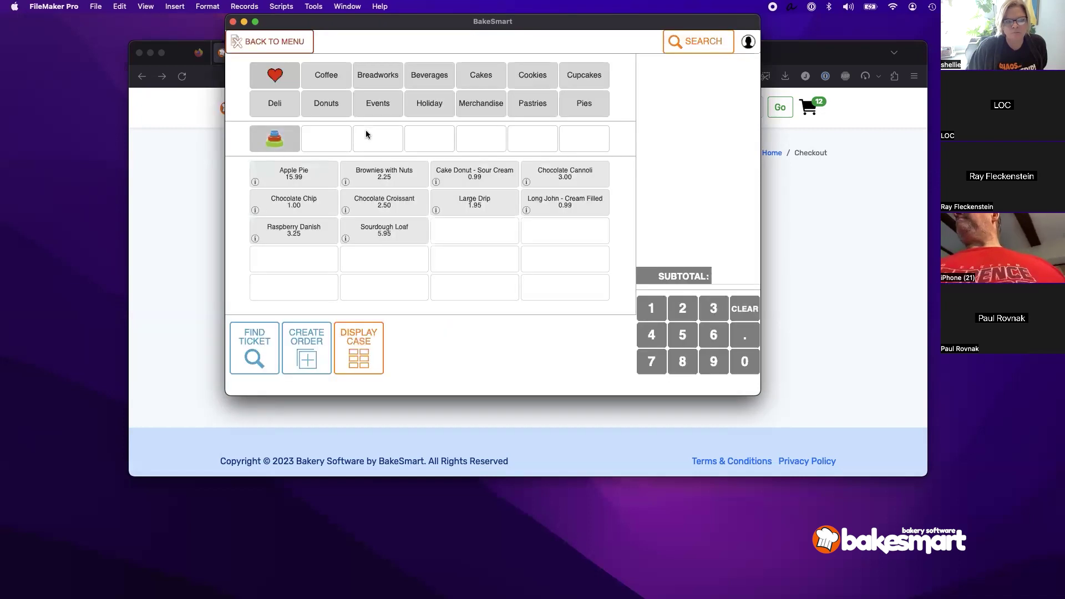
pyautogui.click(438, 114)
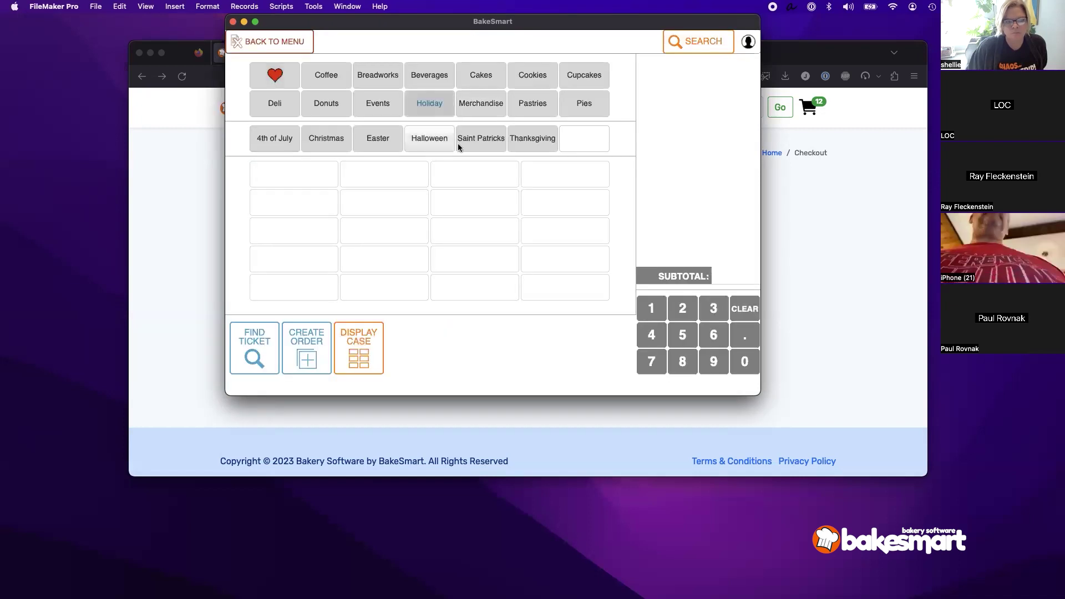
pyautogui.click(538, 143)
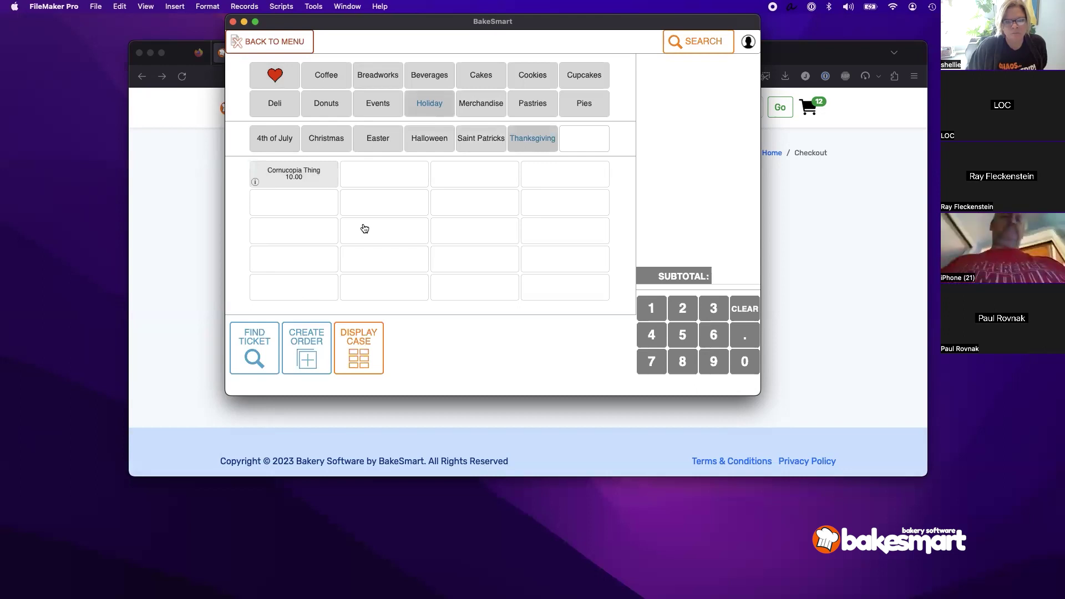
# Step: Search products for 'turkey' to confirm the four turkey items, then return to the main menu
pyautogui.click(706, 47)
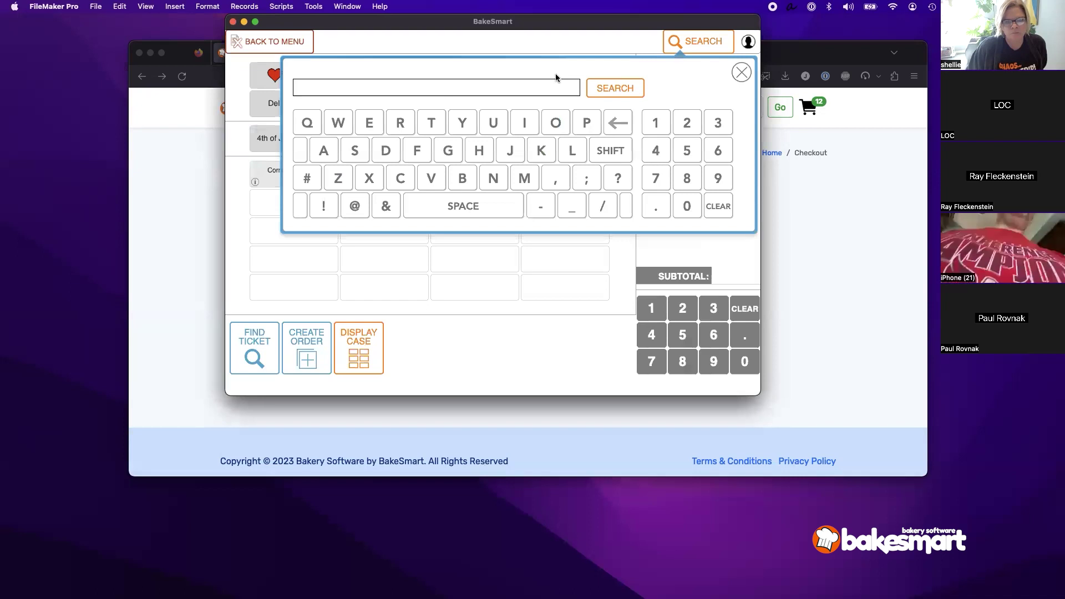
pyautogui.write('tu')
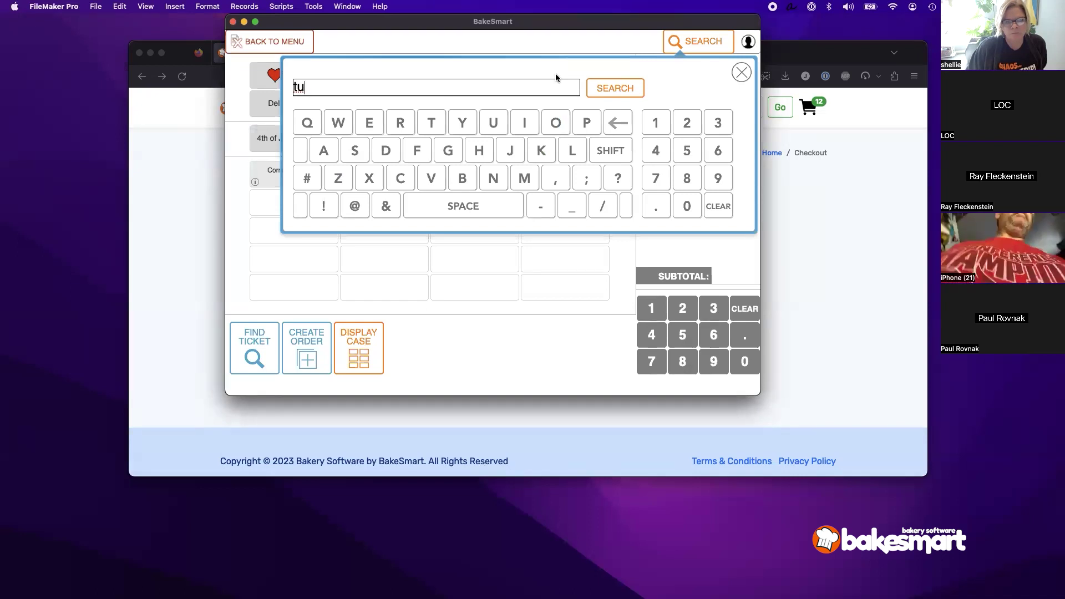
pyautogui.write('rkey')
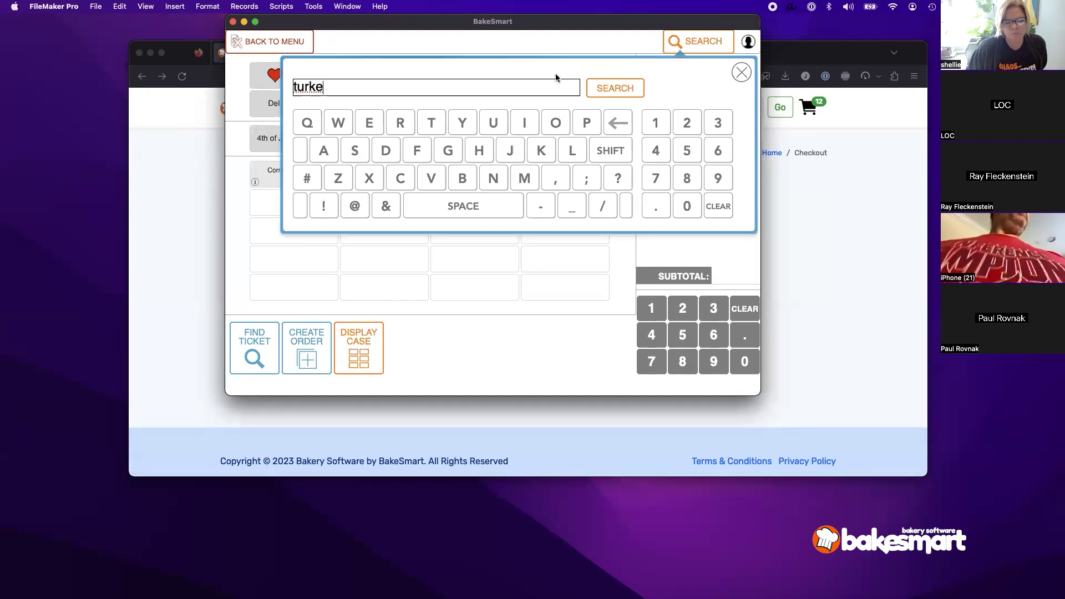
pyautogui.click(607, 87)
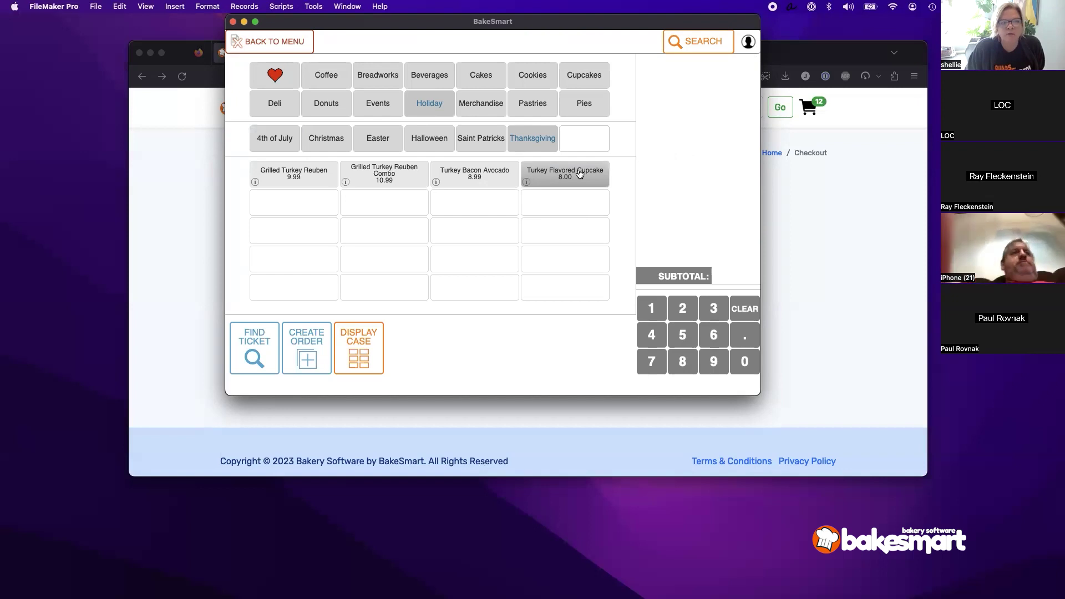
pyautogui.click(305, 51)
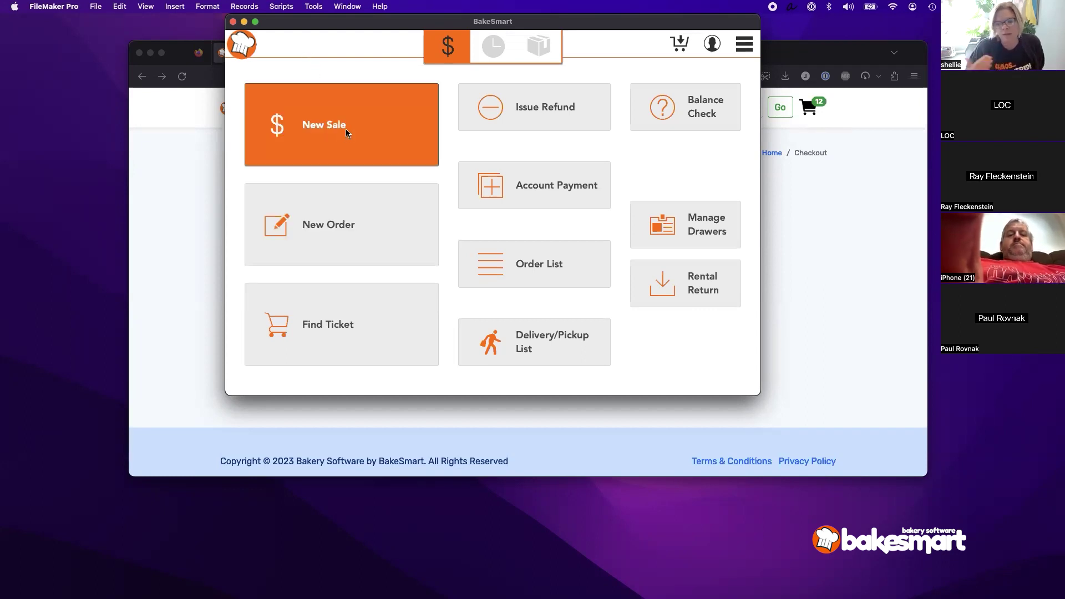
# Step: Start a new sale ticket, log in with the password, and open Holiday > Thanksgiving
pyautogui.click(393, 131)
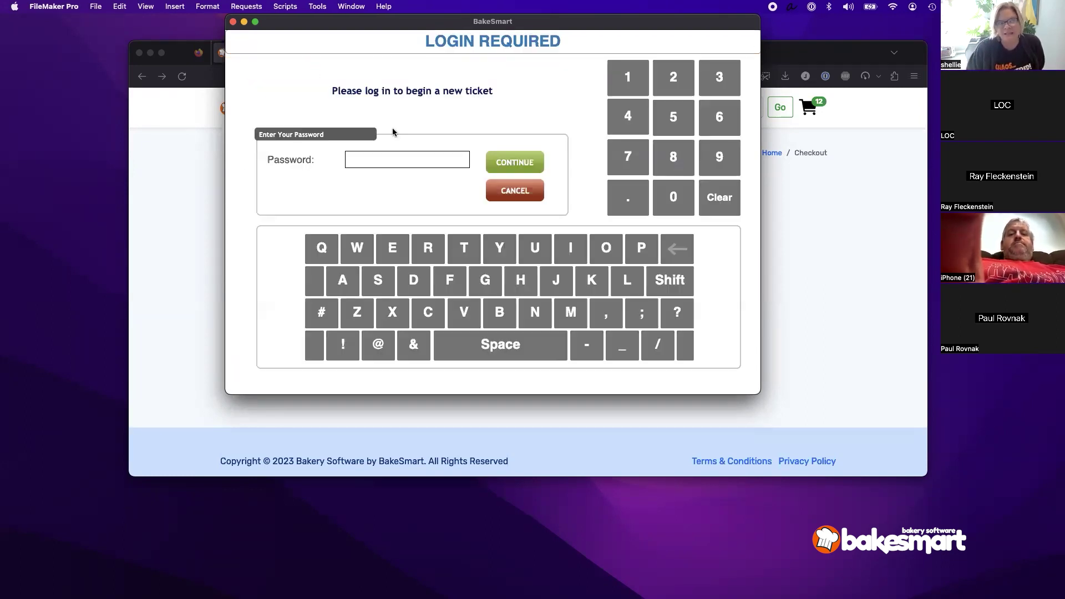
pyautogui.write('1234')
pyautogui.press('Return')
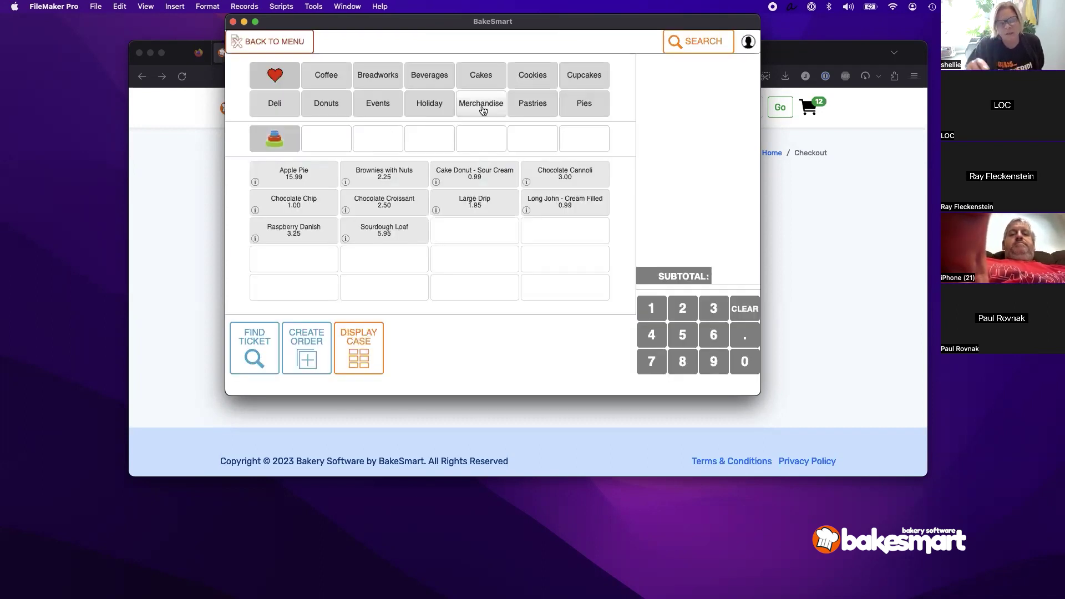
pyautogui.click(430, 107)
pyautogui.click(534, 142)
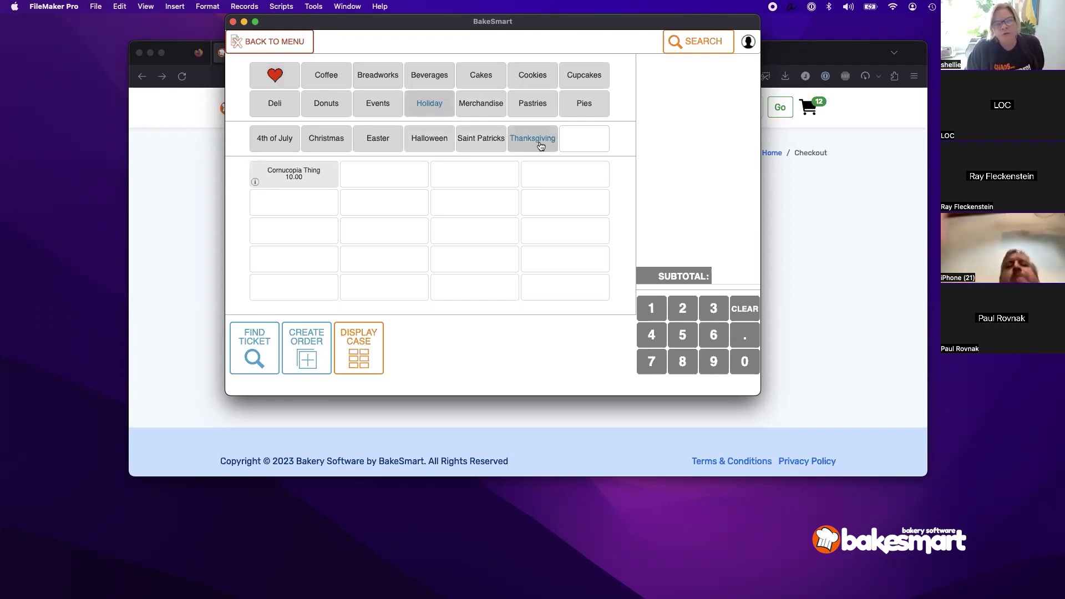
# Step: Search 'turkey' to find the Turkey Flavored Cupcake, then cancel the ticket
pyautogui.click(689, 51)
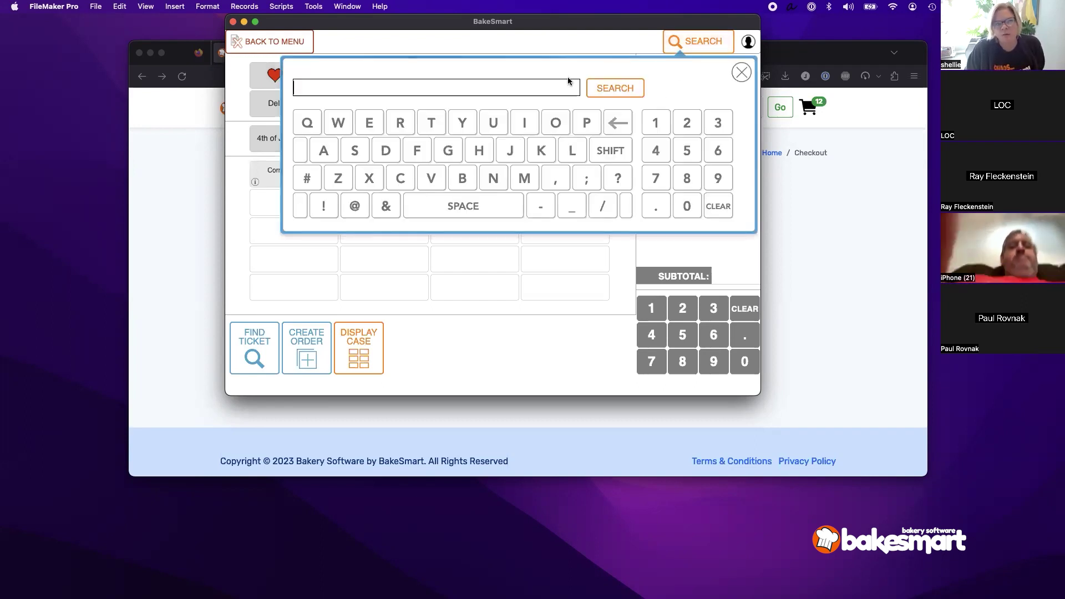
pyautogui.write('turkey')
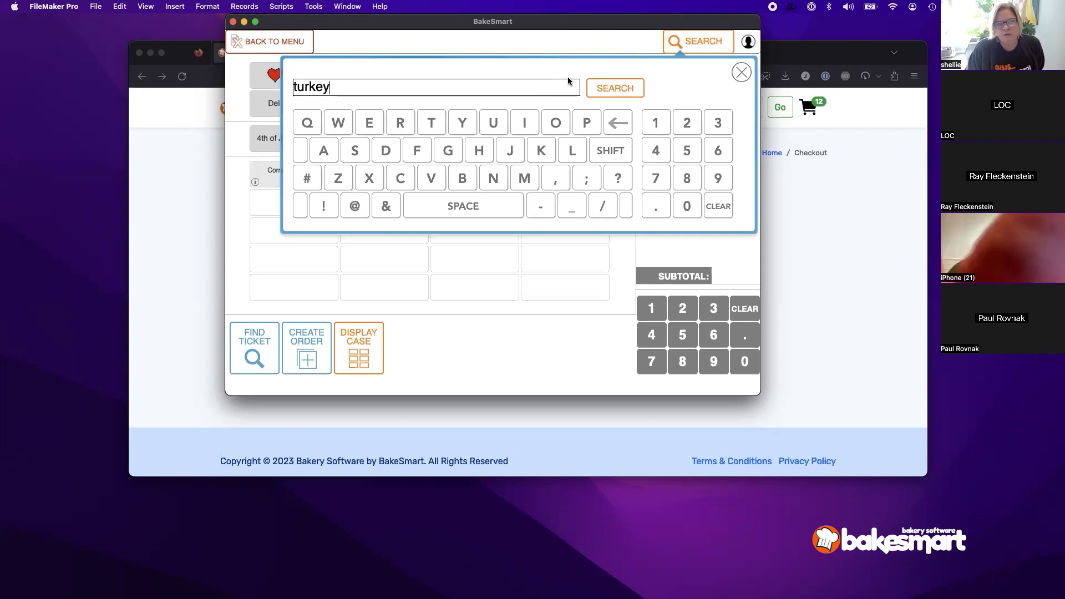
pyautogui.click(598, 96)
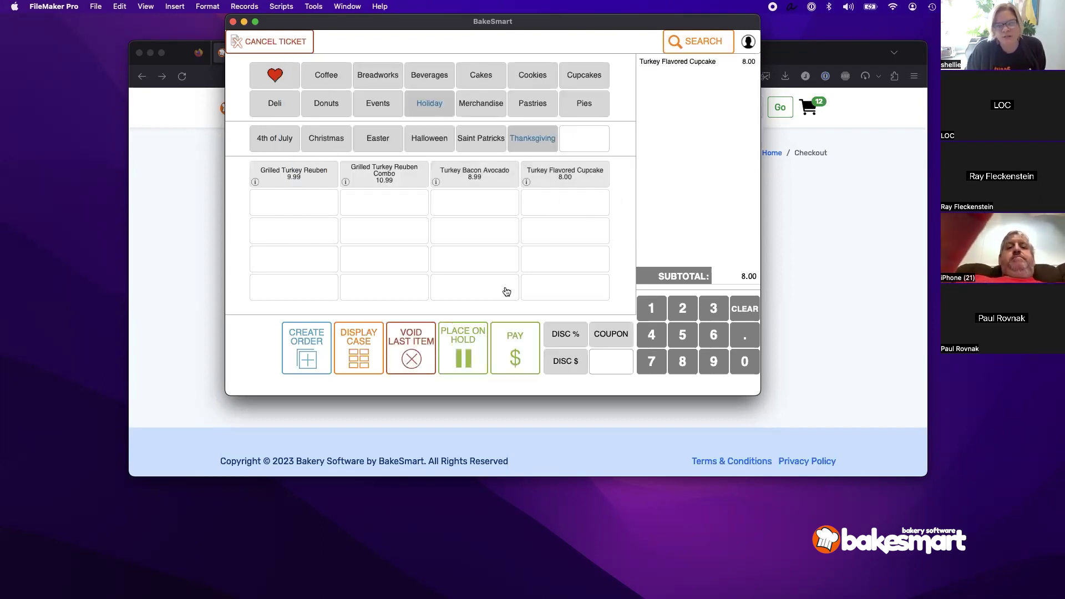
pyautogui.click(273, 42)
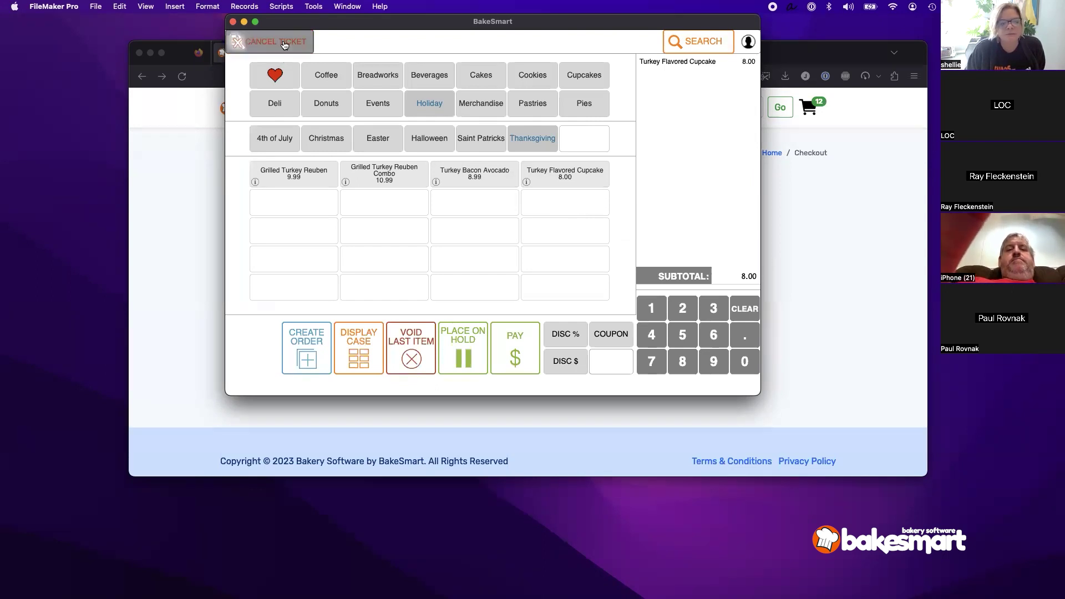
pyautogui.click(580, 250)
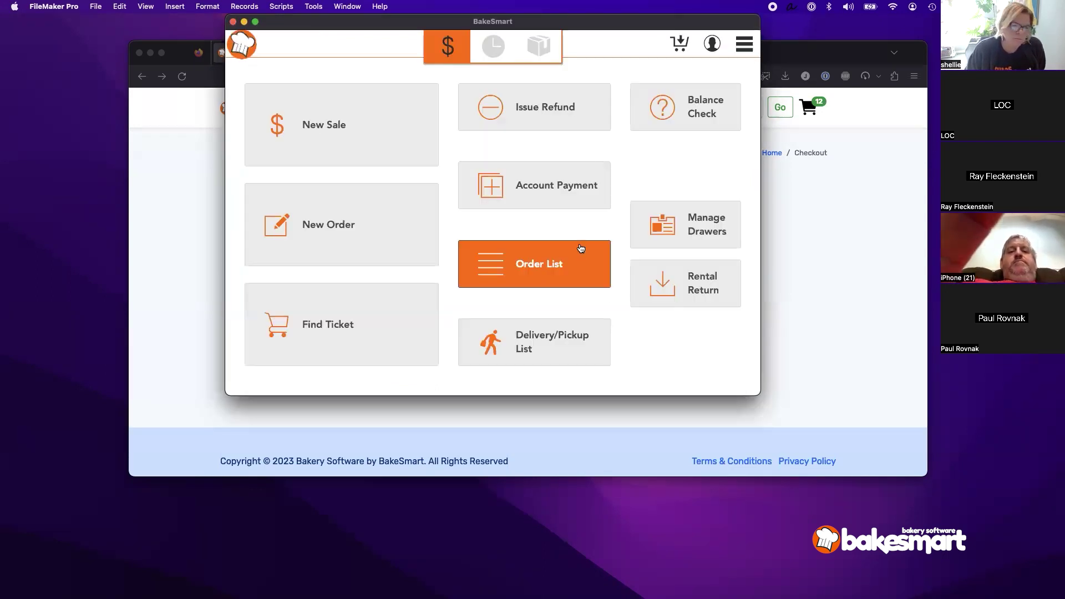
# Step: Open the Catalog record list from the side menu's Lists section
pyautogui.click(738, 51)
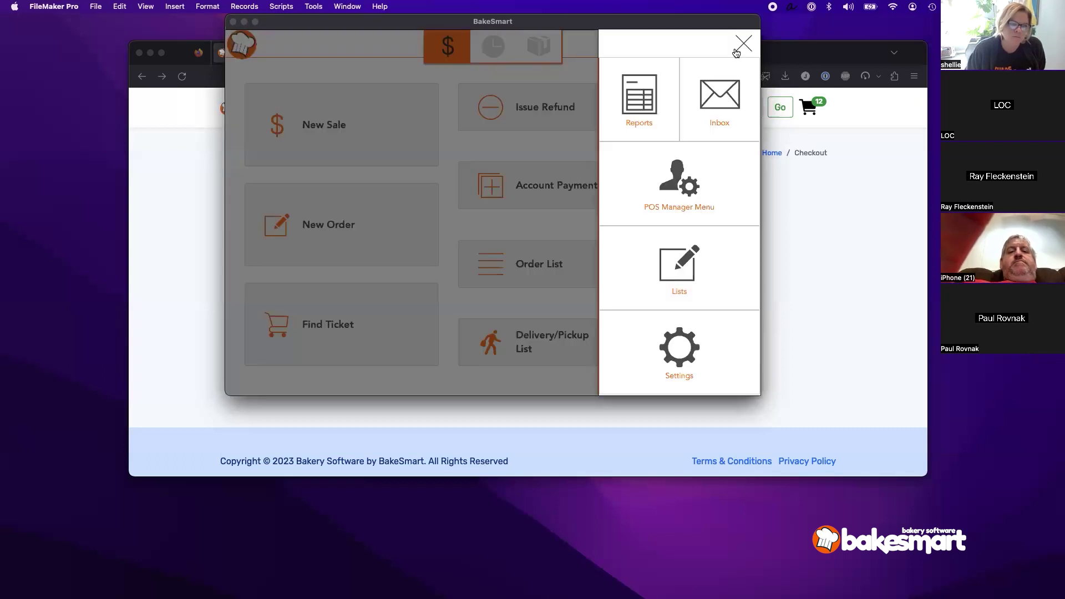
pyautogui.click(690, 269)
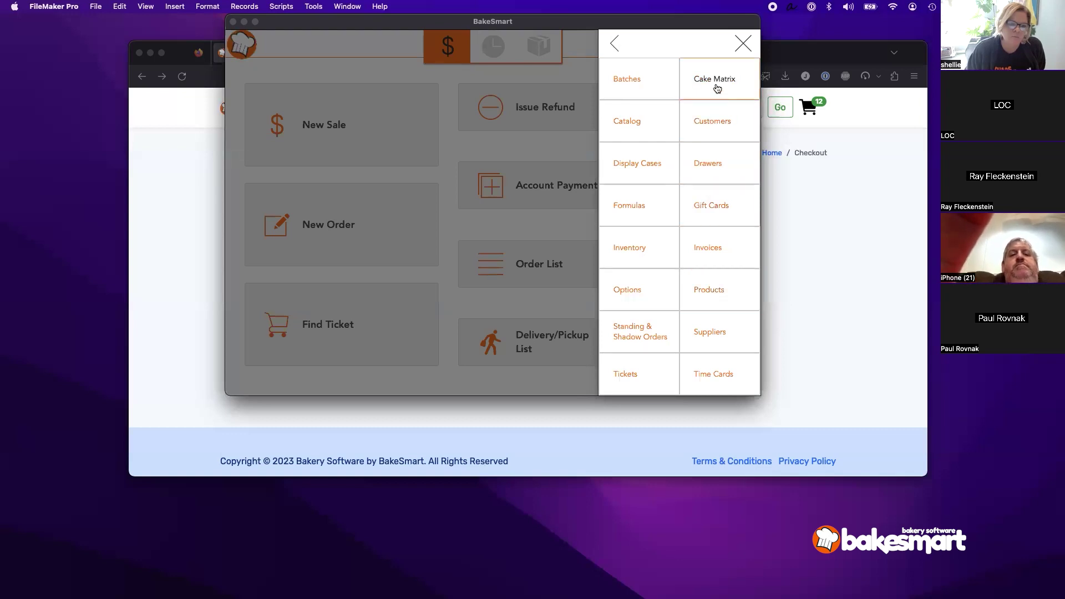
pyautogui.click(639, 129)
# Step: Return the online store to its home page with the 20% off banner, then bring the Catalog List back
pyautogui.click(795, 161)
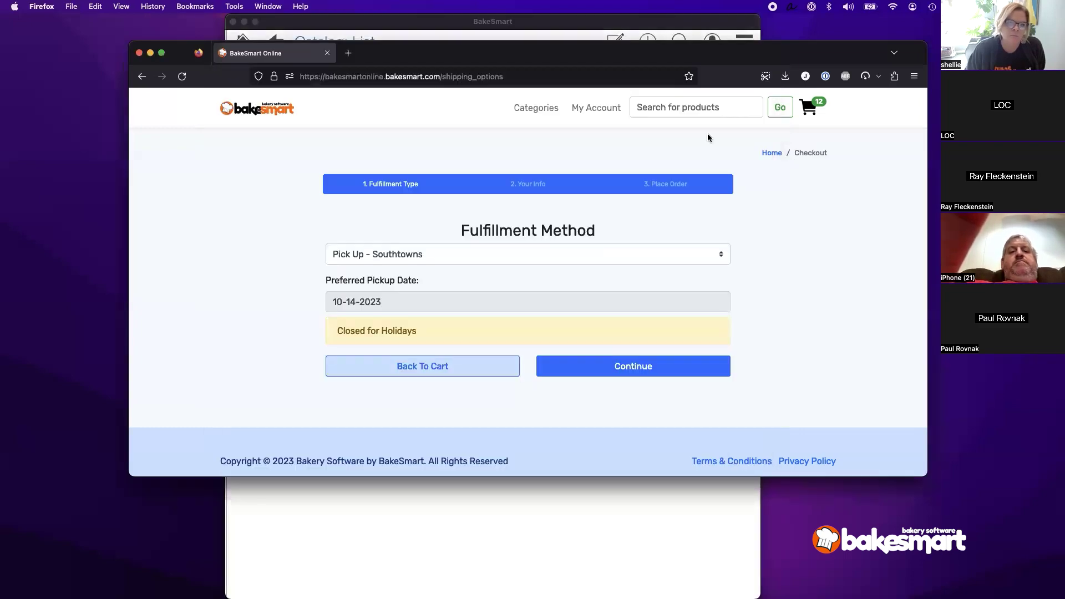
pyautogui.click(243, 114)
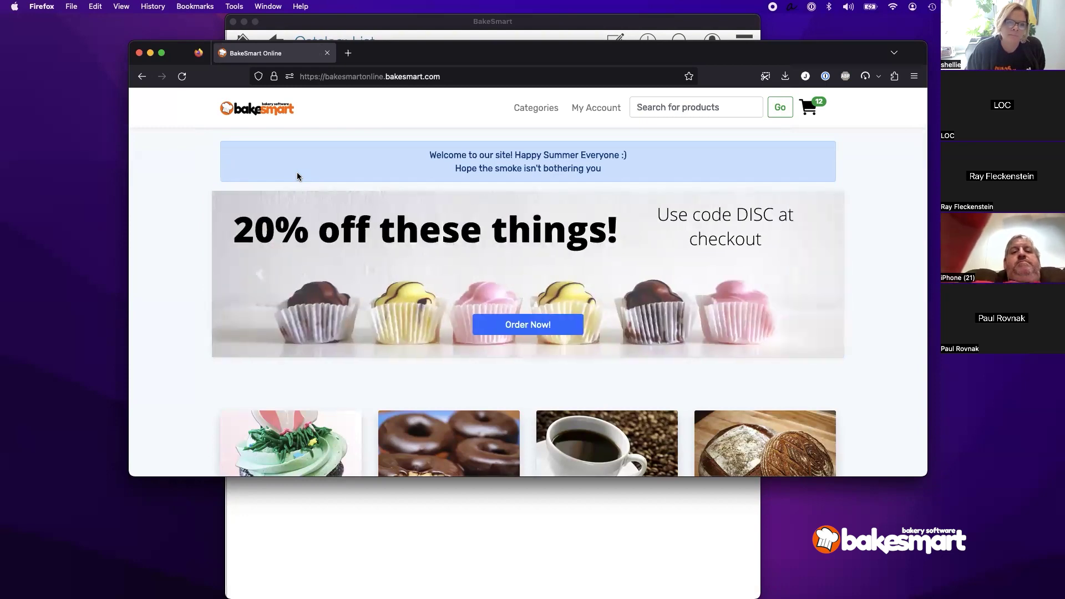
pyautogui.click(374, 577)
# Step: Search the Products list for 'turkey' and open the Turkey Flavored Cupcake record ($8.00, Holiday: Thanksgiving)
pyautogui.click(243, 43)
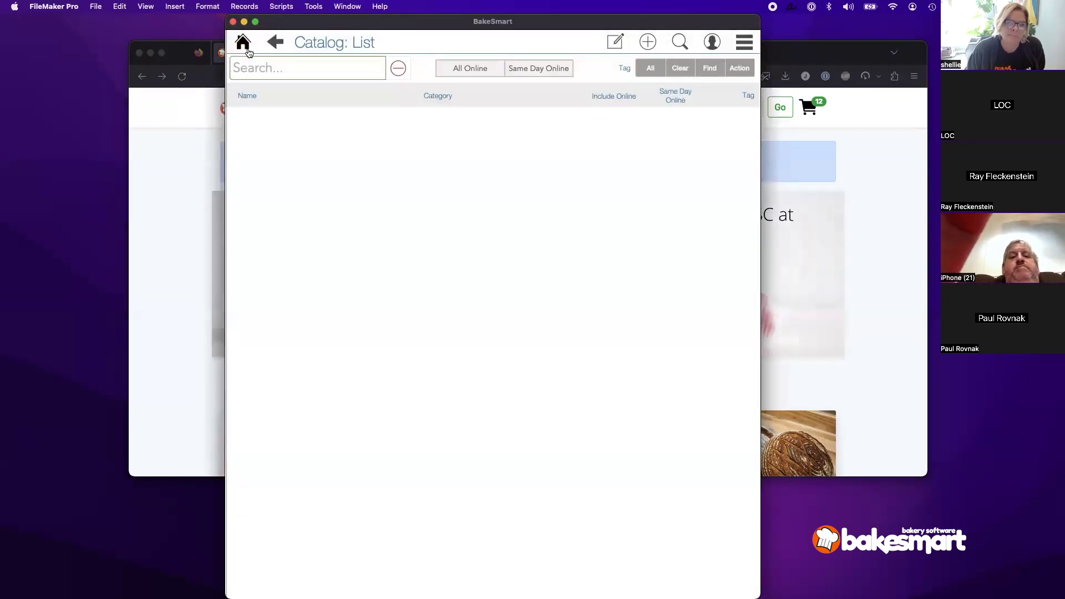
pyautogui.click(738, 49)
pyautogui.click(711, 294)
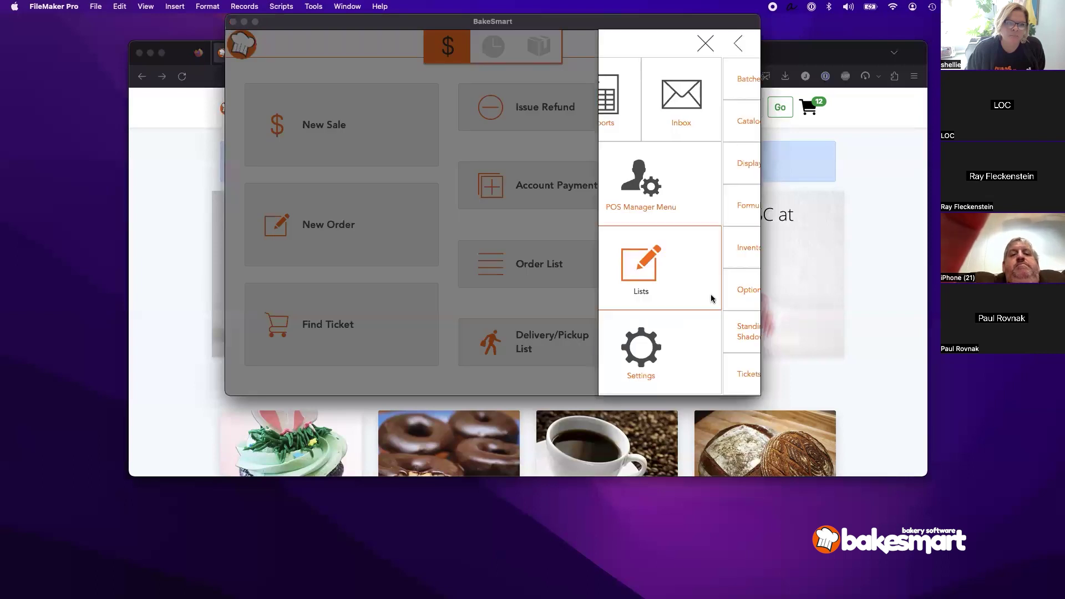
pyautogui.click(711, 294)
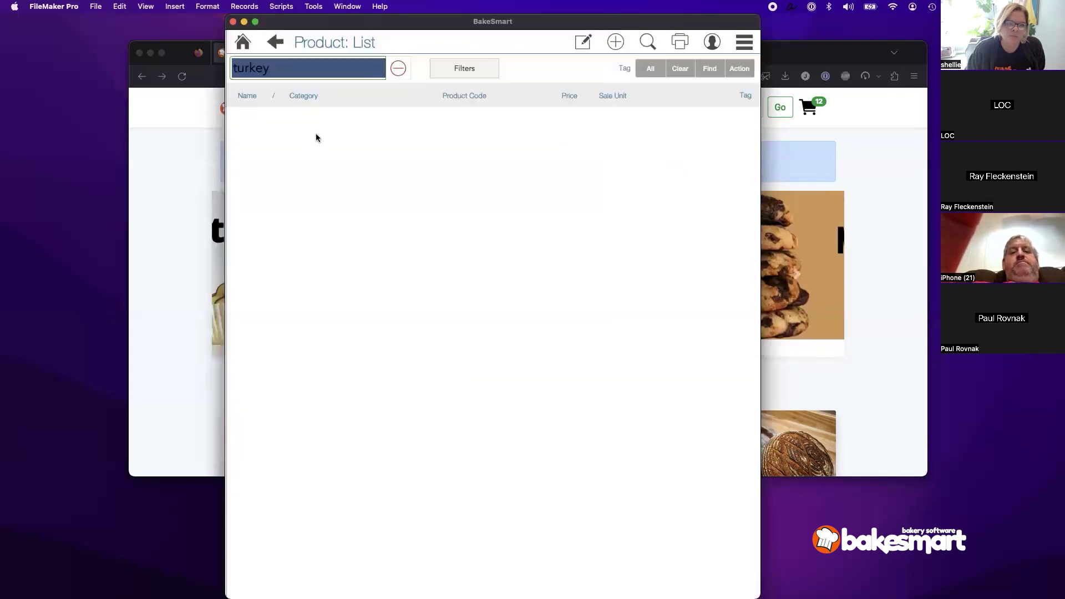
pyautogui.click(400, 70)
pyautogui.click(336, 74)
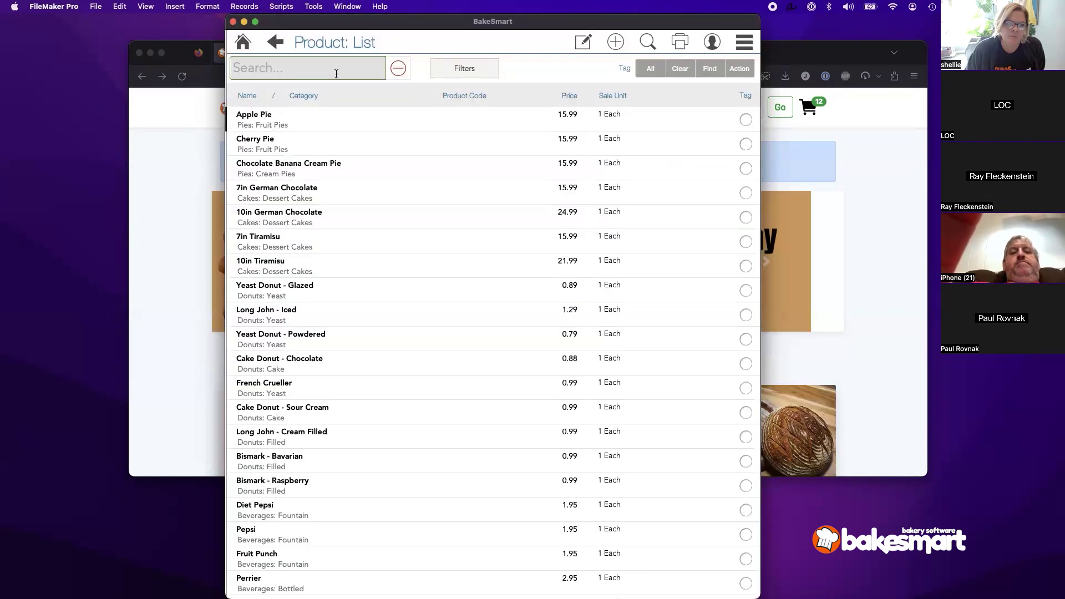
pyautogui.write('turkey')
pyautogui.press('Return')
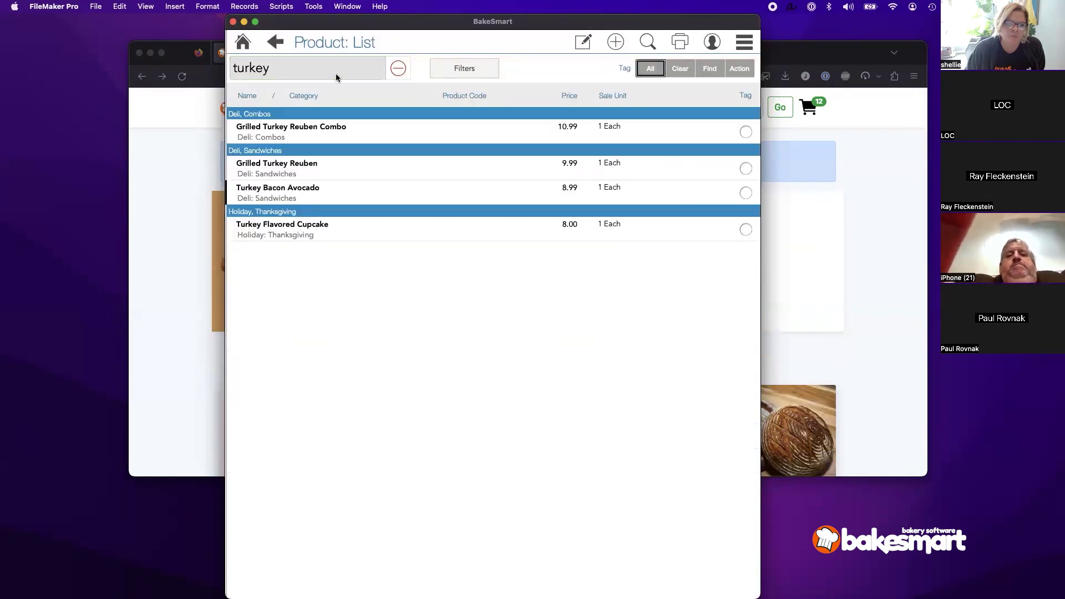
pyautogui.click(286, 239)
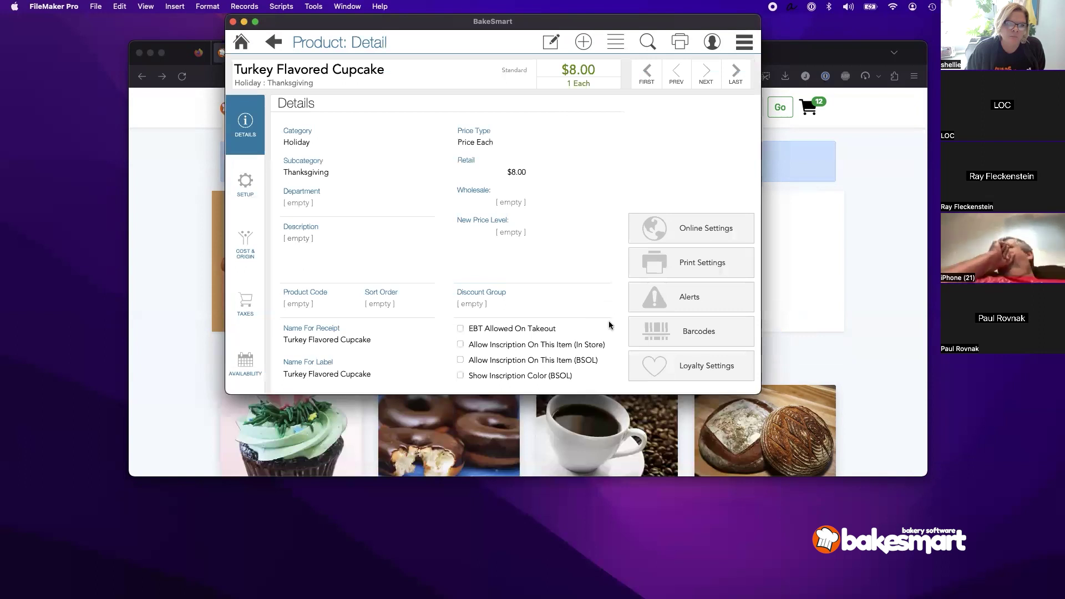
# Step: Enable Alert When Added To Ticket with the message 'Make sure to ask why they want this'
pyautogui.click(654, 299)
pyautogui.click(654, 299)
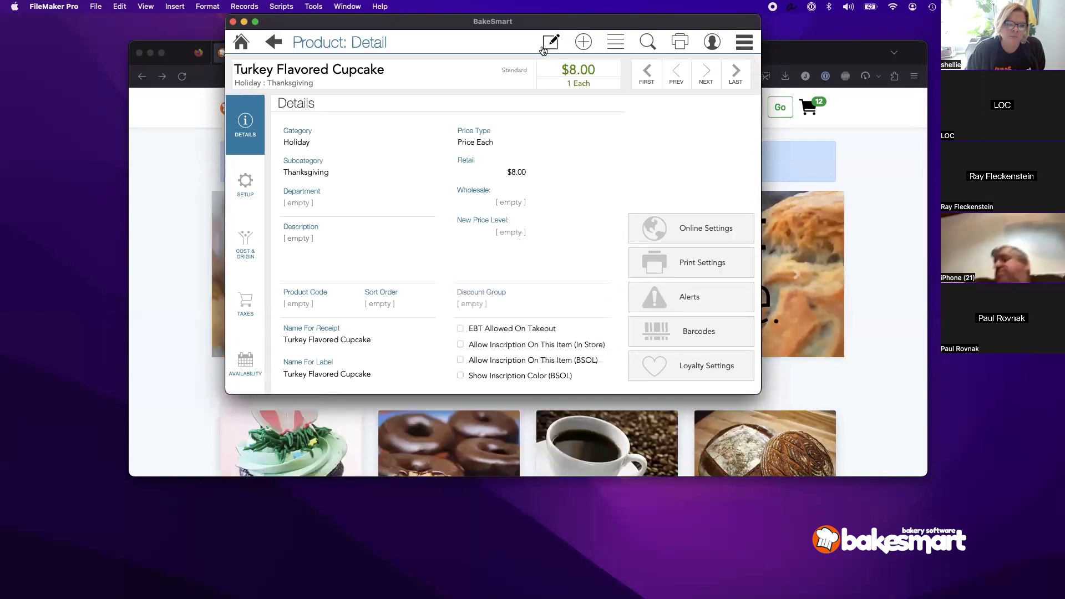
pyautogui.click(669, 306)
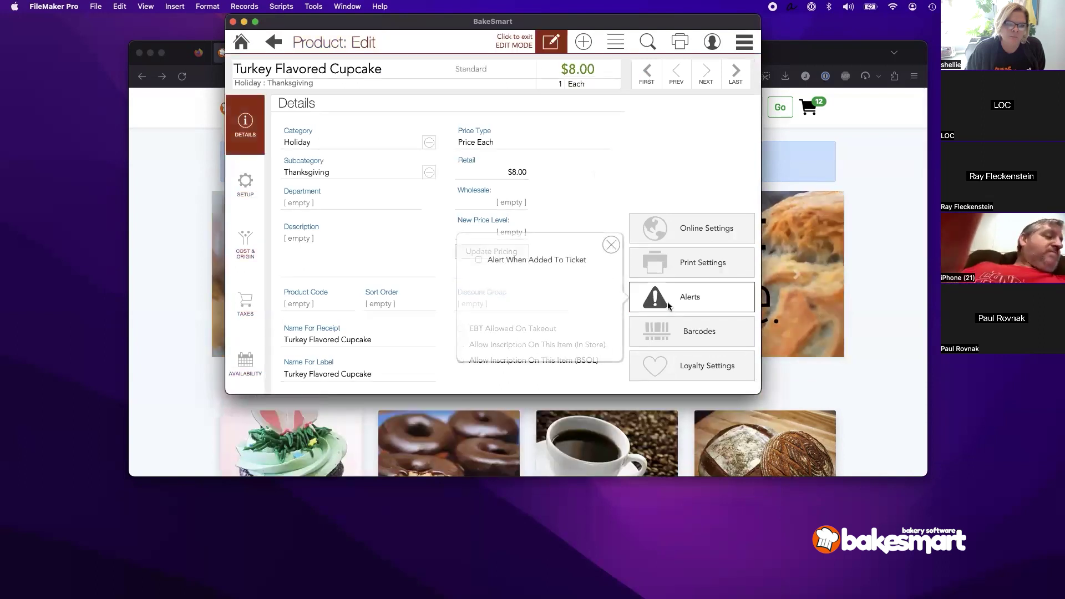
pyautogui.click(533, 260)
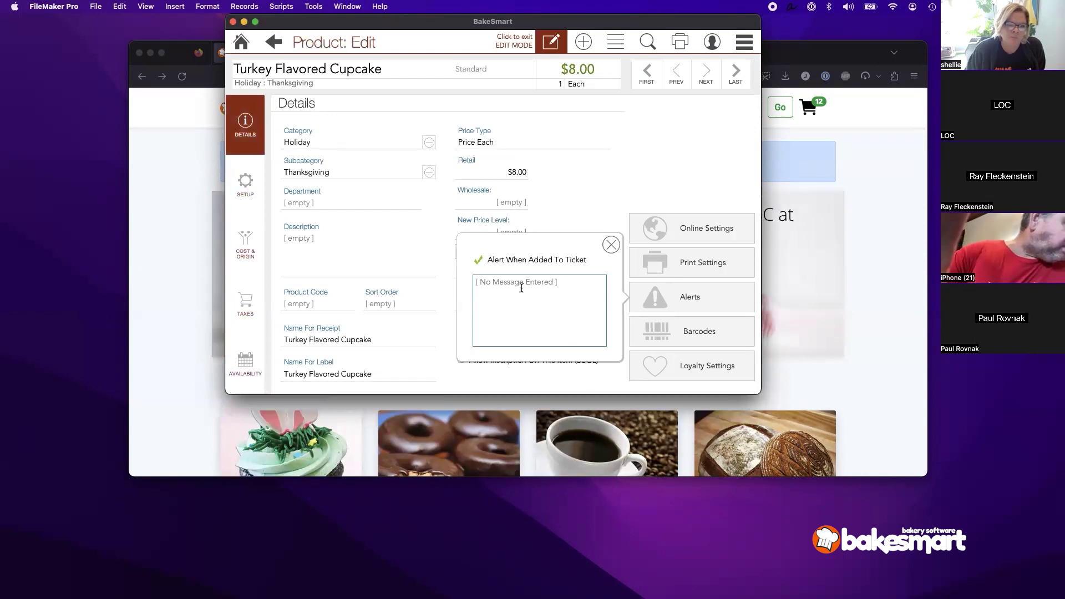
pyautogui.write('Make sure t')
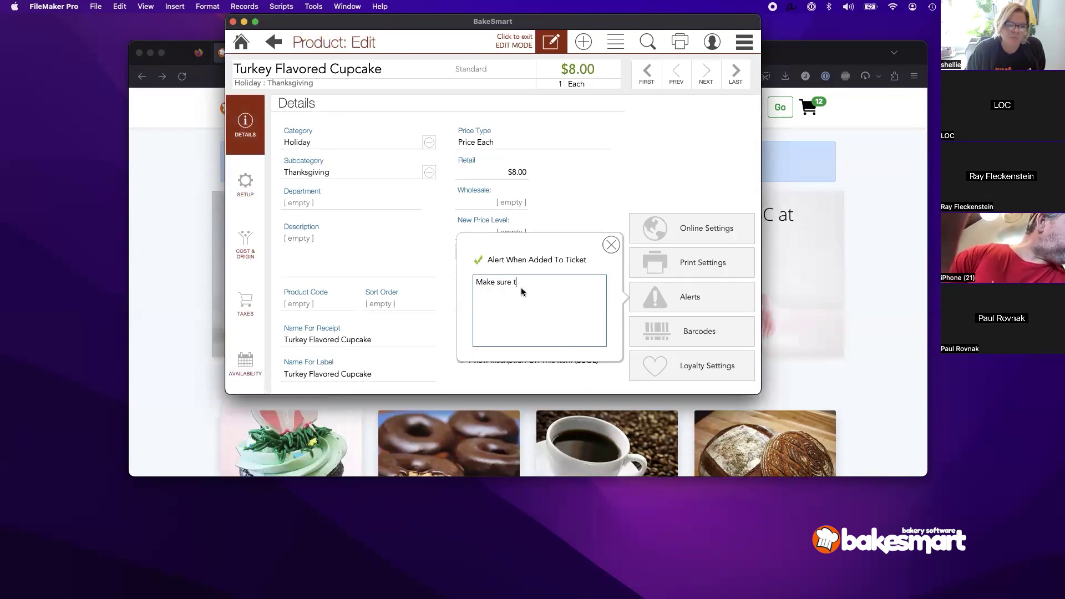
pyautogui.write('o ask ')
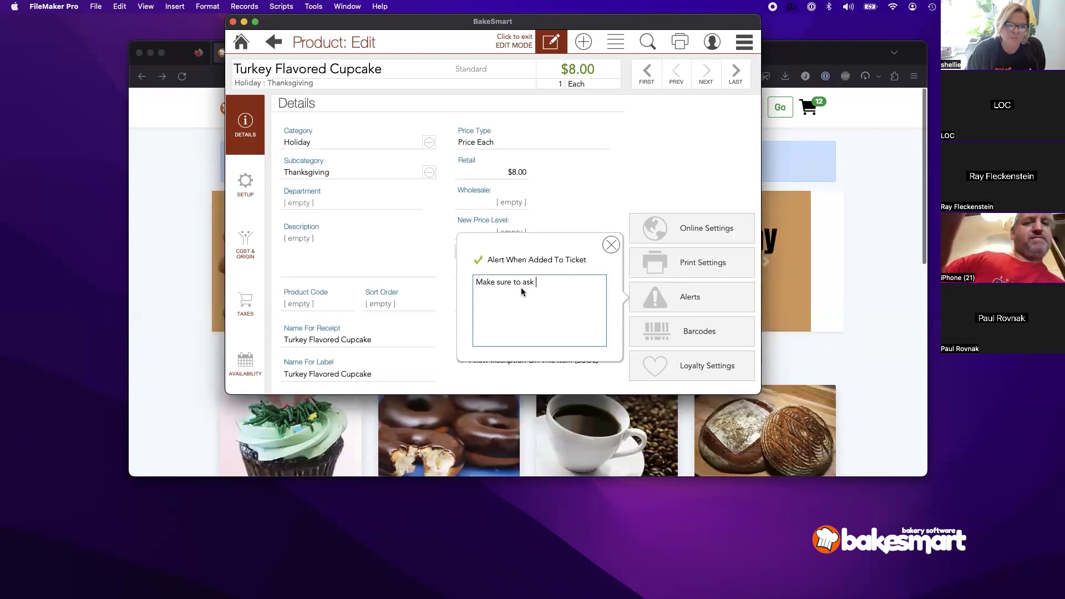
pyautogui.write('why they want this')
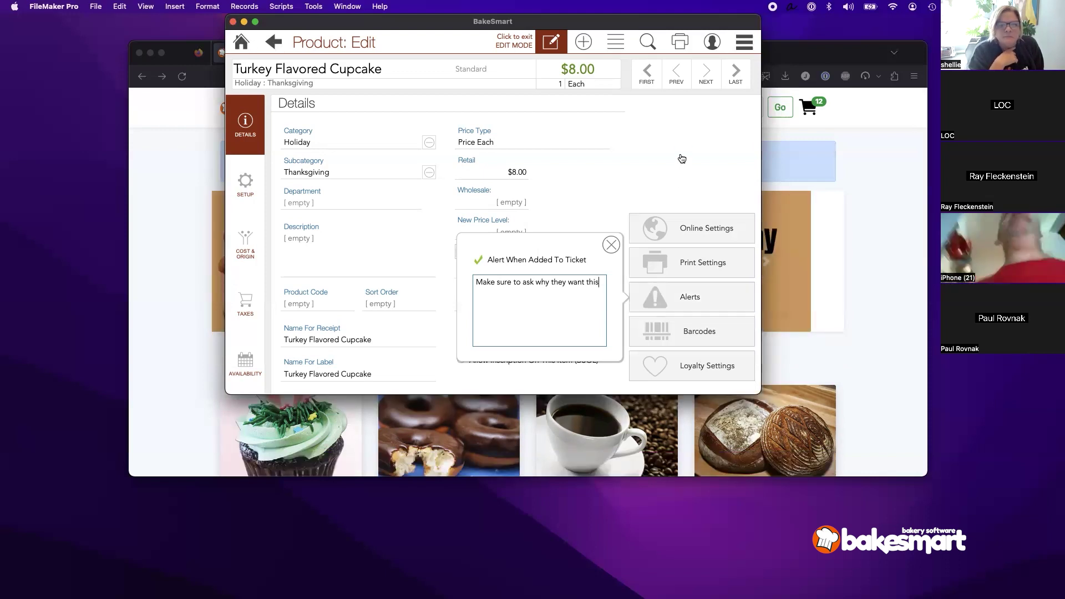
pyautogui.click(667, 188)
pyautogui.click(667, 189)
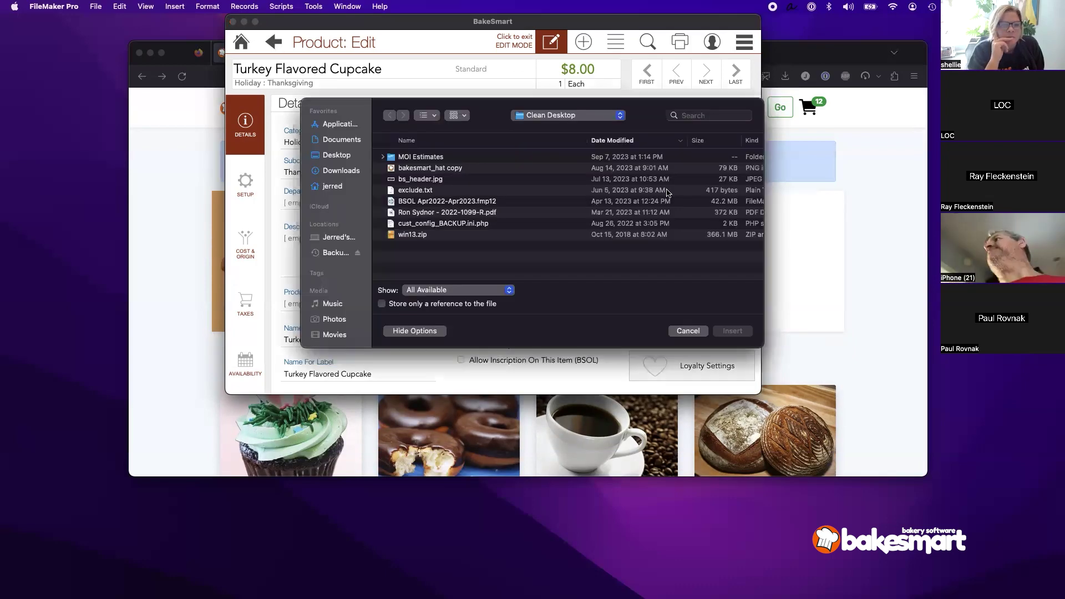
# Step: Set the cupcake's description to 'Contains Raw Turkey' and return to the home screen
pyautogui.click(694, 331)
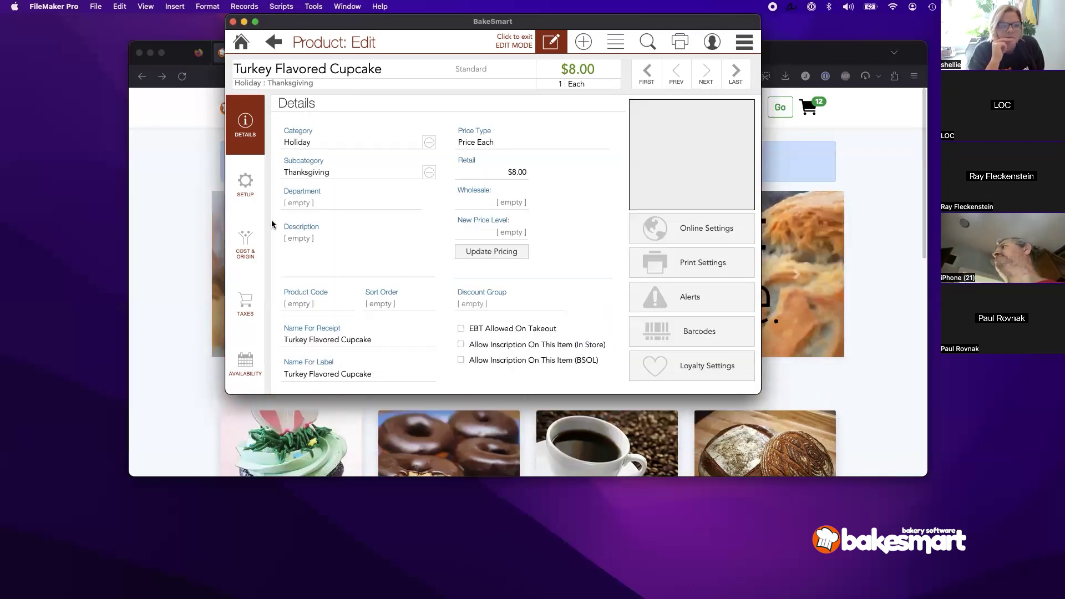
pyautogui.click(340, 242)
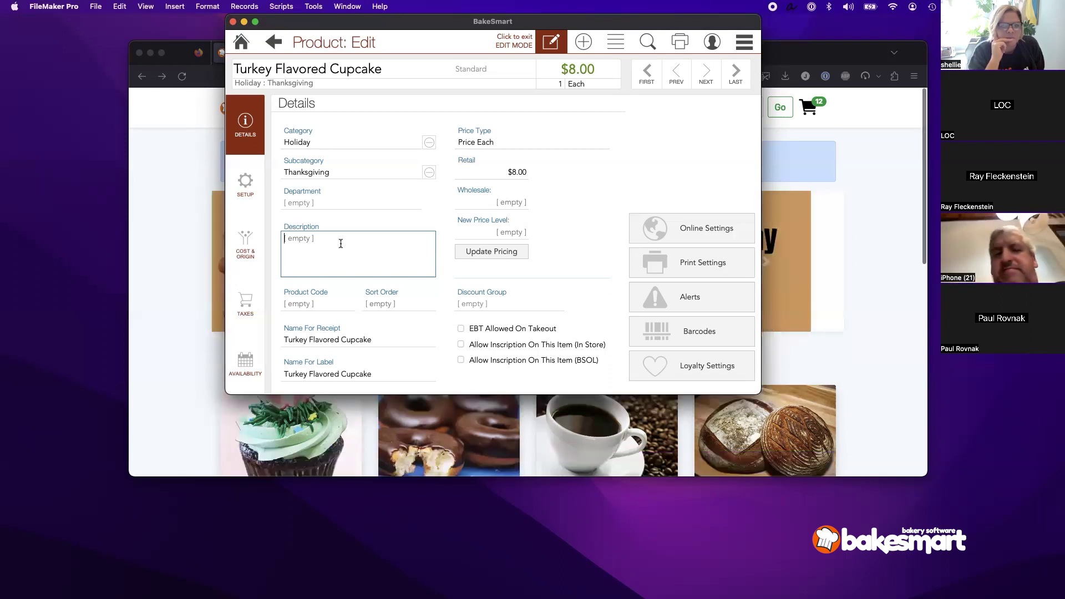
pyautogui.write('Descr')
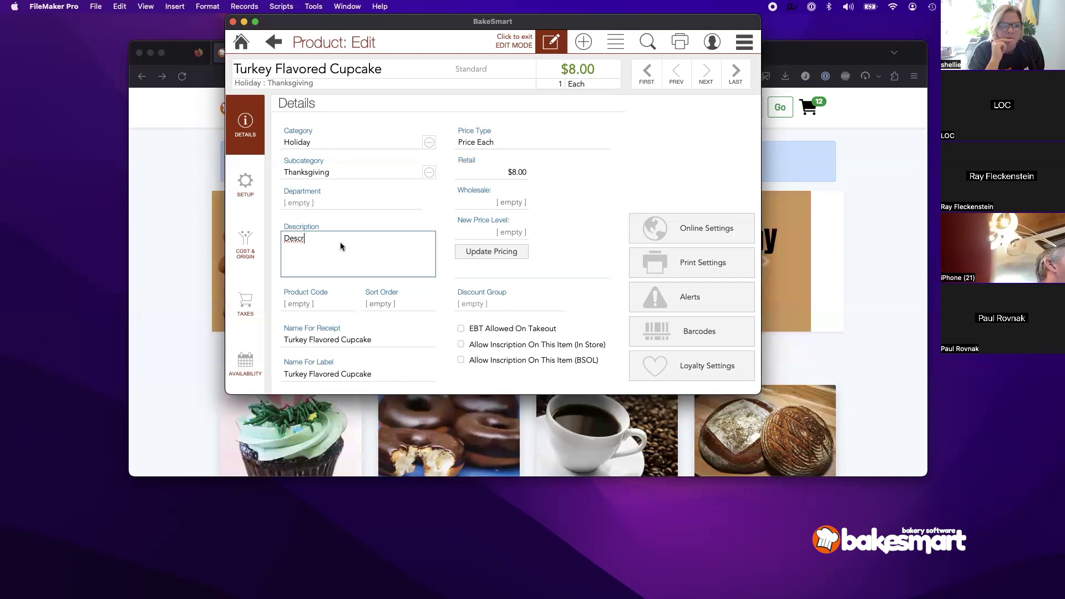
pyautogui.press('BackSpace')
pyautogui.press('BackSpace')
pyautogui.press('BackSpace')
pyautogui.press('BackSpace')
pyautogui.write('Con')
pyautogui.write('ta')
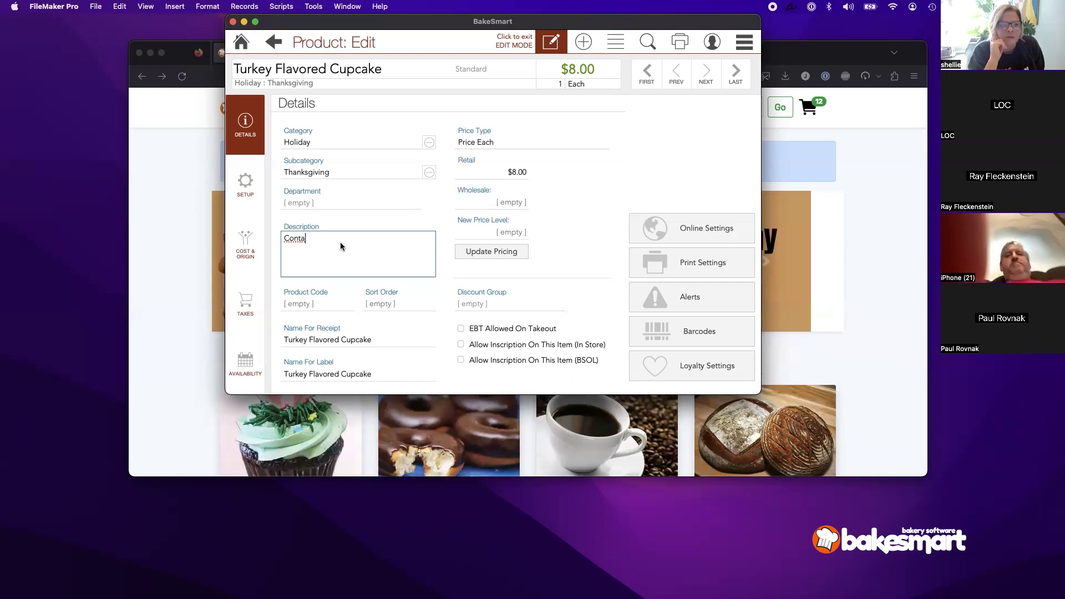
pyautogui.write('ins Raw T')
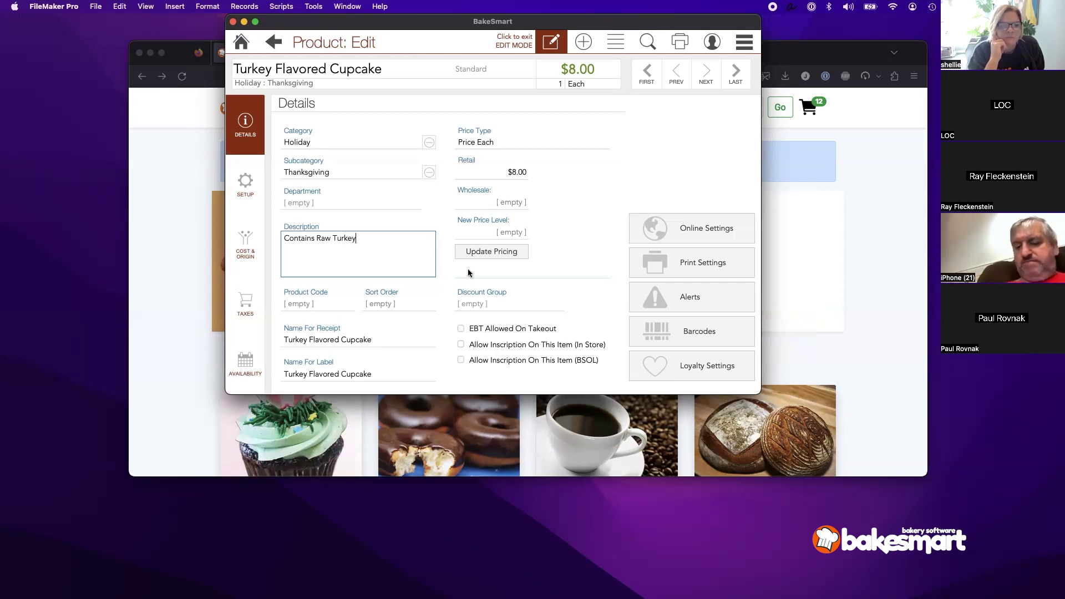
pyautogui.write('urkey')
pyautogui.click(445, 292)
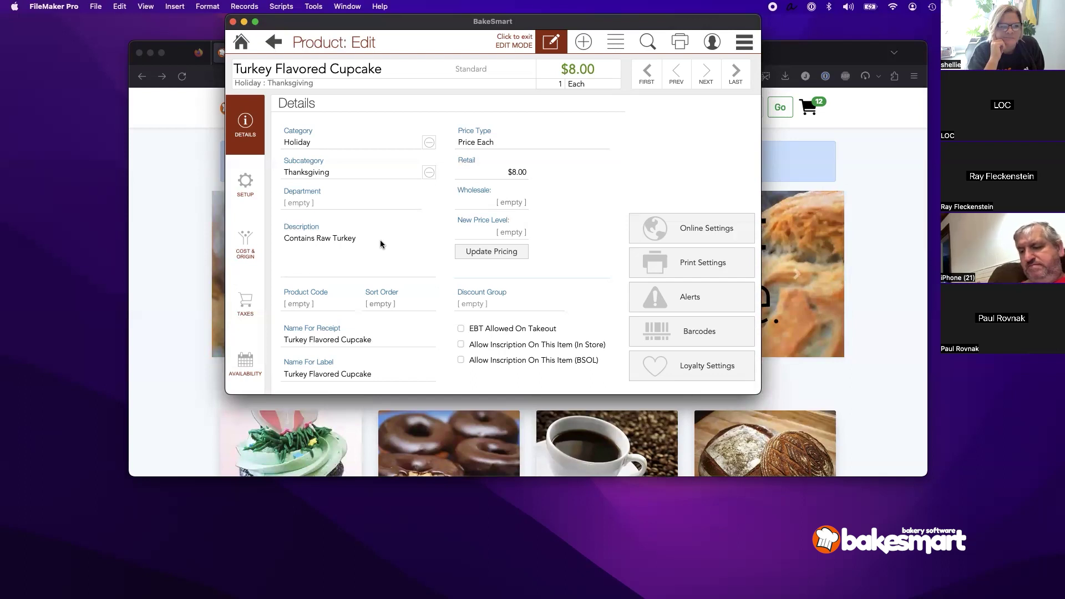
pyautogui.click(234, 50)
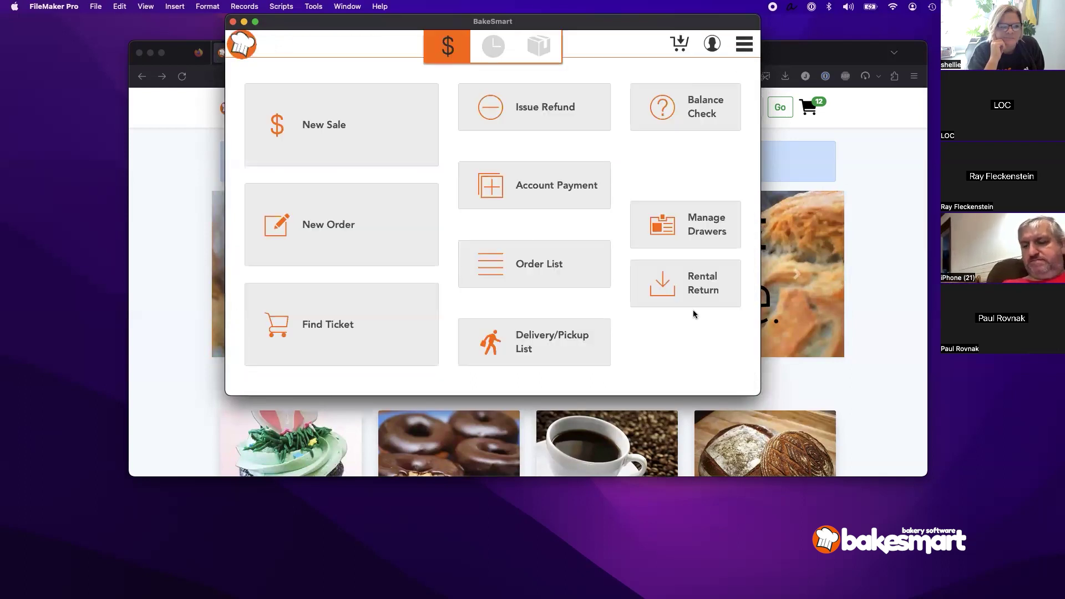
pyautogui.click(744, 44)
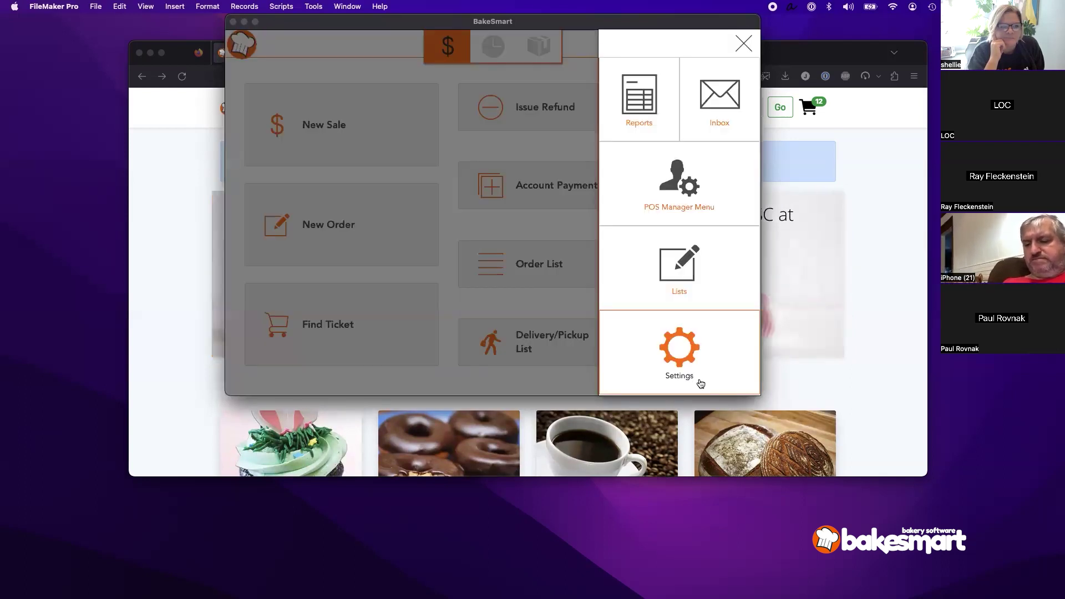
pyautogui.click(701, 383)
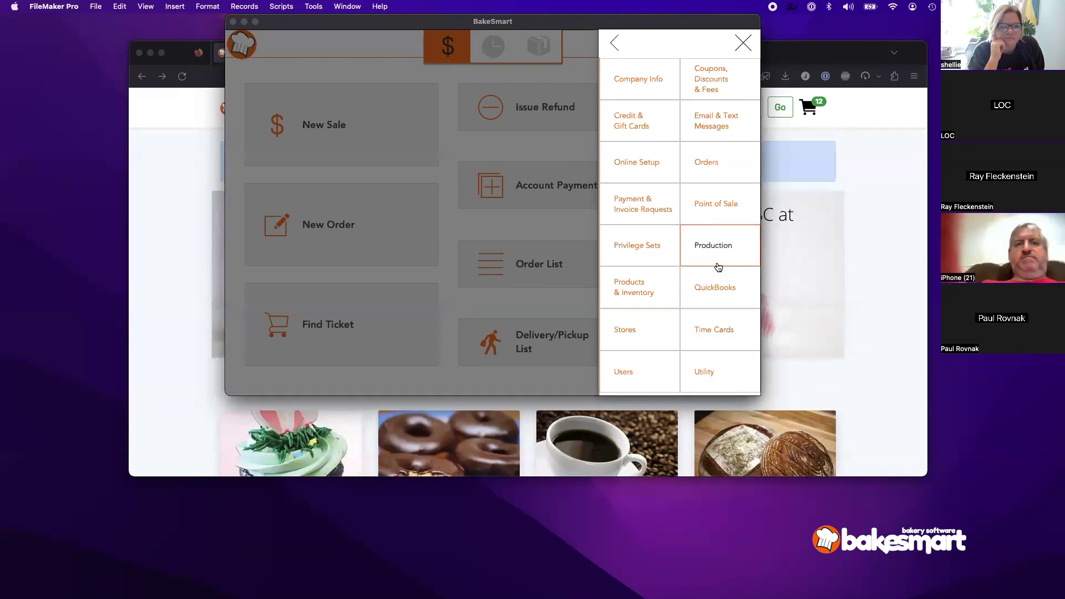
pyautogui.click(715, 205)
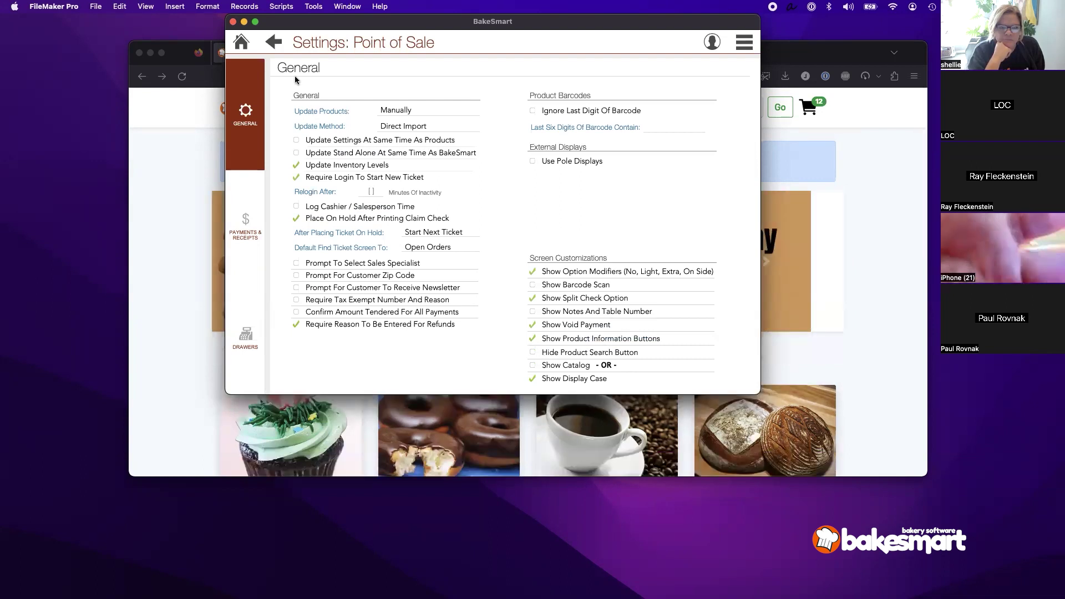
pyautogui.click(241, 41)
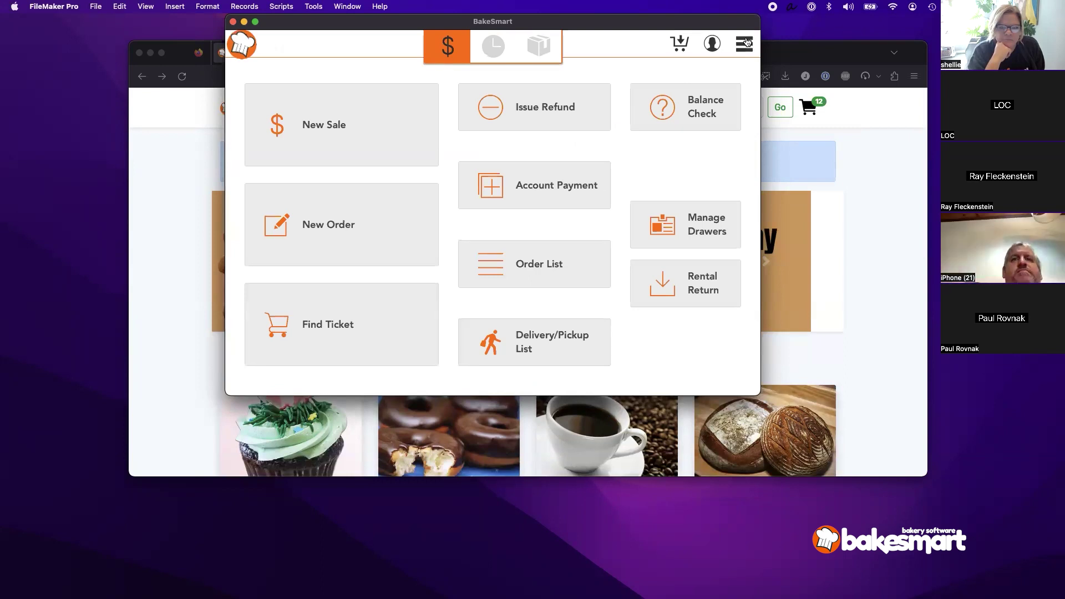
# Step: Open the Turkey Flavored Cupcake record by searching products for 'turkey cu'
pyautogui.click(668, 228)
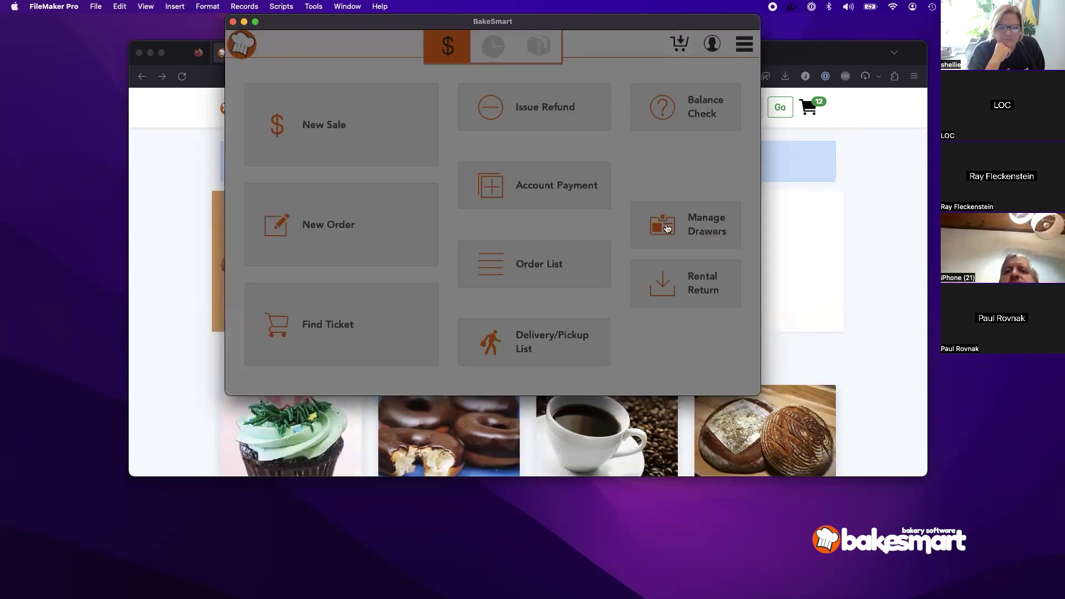
pyautogui.click(663, 250)
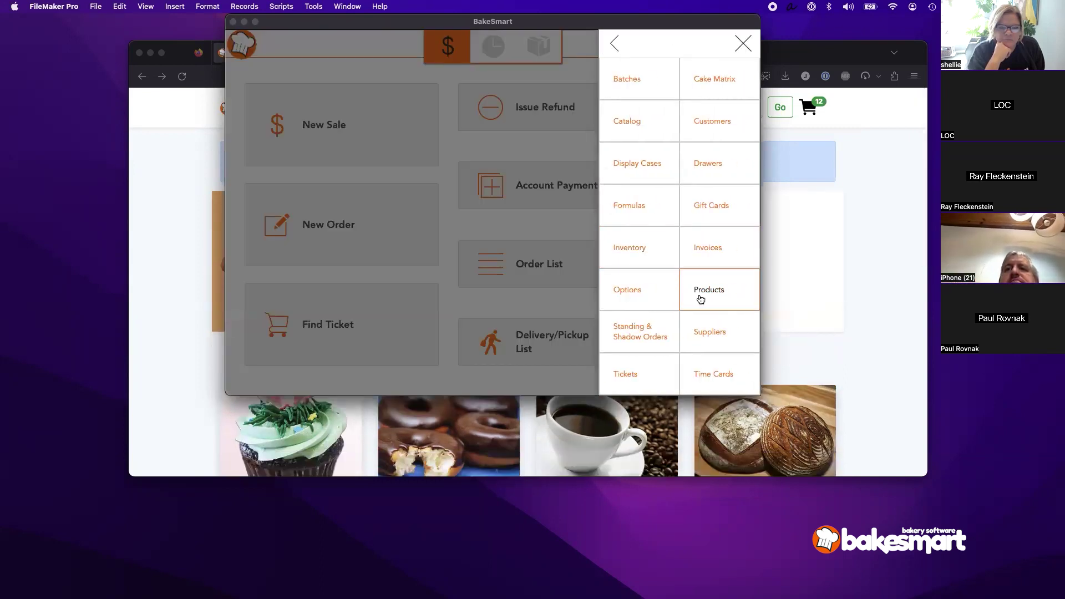
pyautogui.click(701, 299)
pyautogui.click(353, 70)
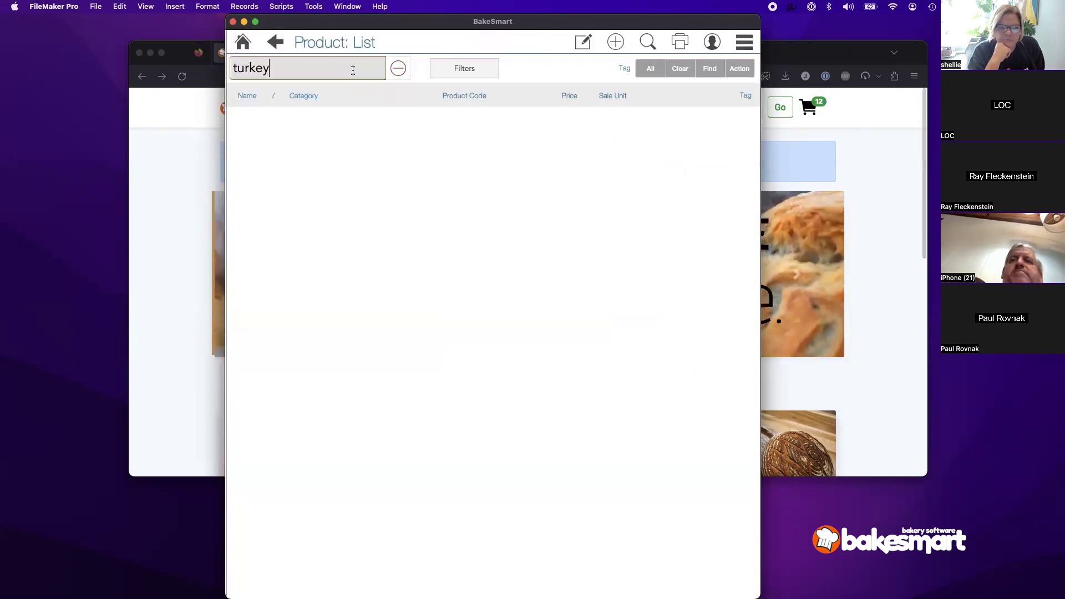
pyautogui.write('cu')
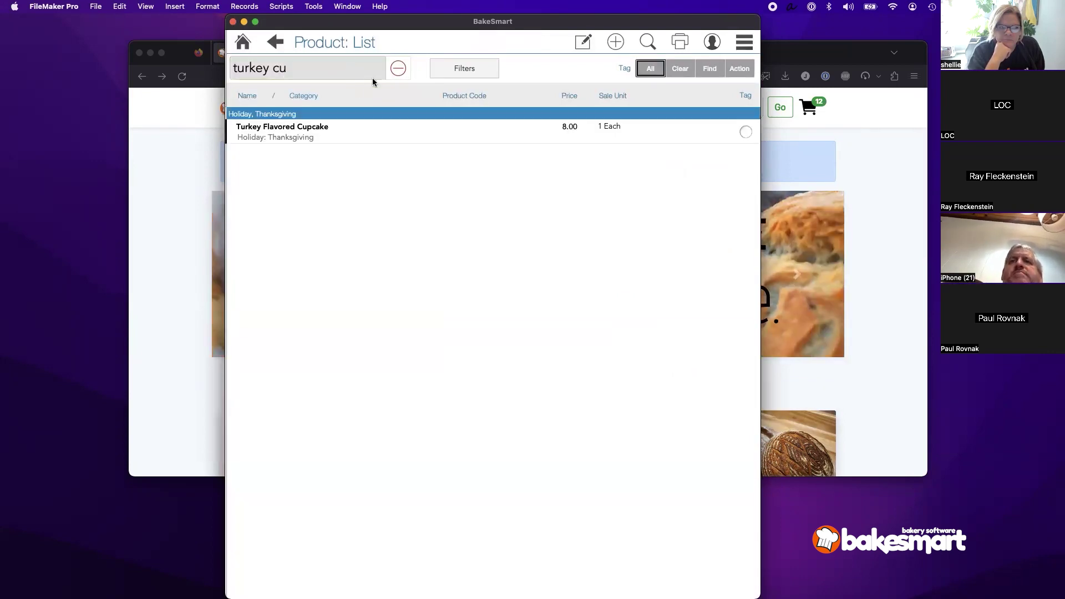
pyautogui.click(343, 140)
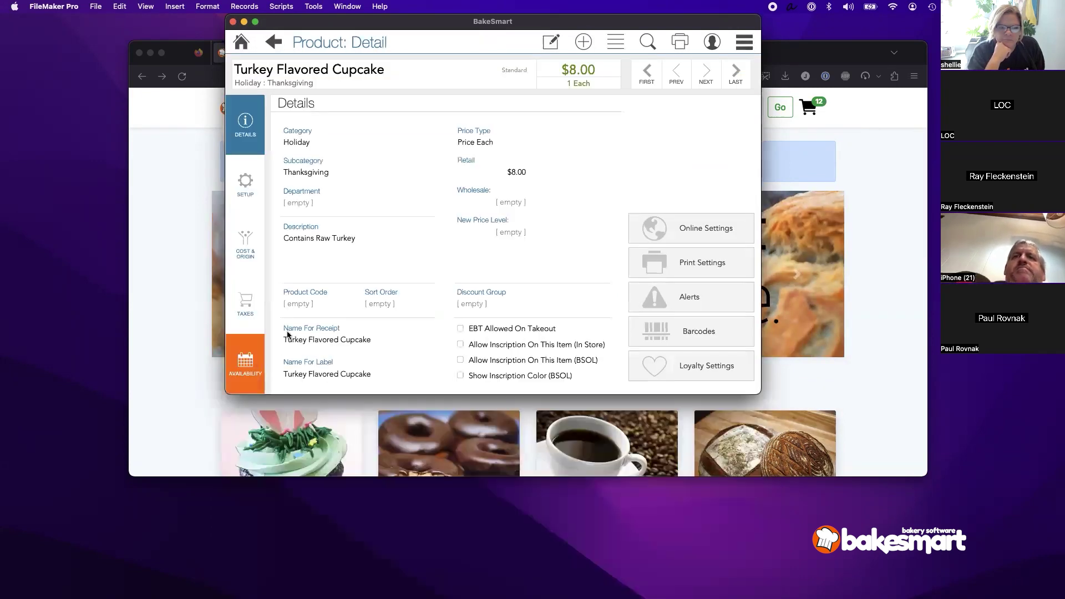
# Step: Clear the cupcake's Nov 1–Dec 1 dates and untick Seasonal, then open the POS Manager options
pyautogui.click(509, 289)
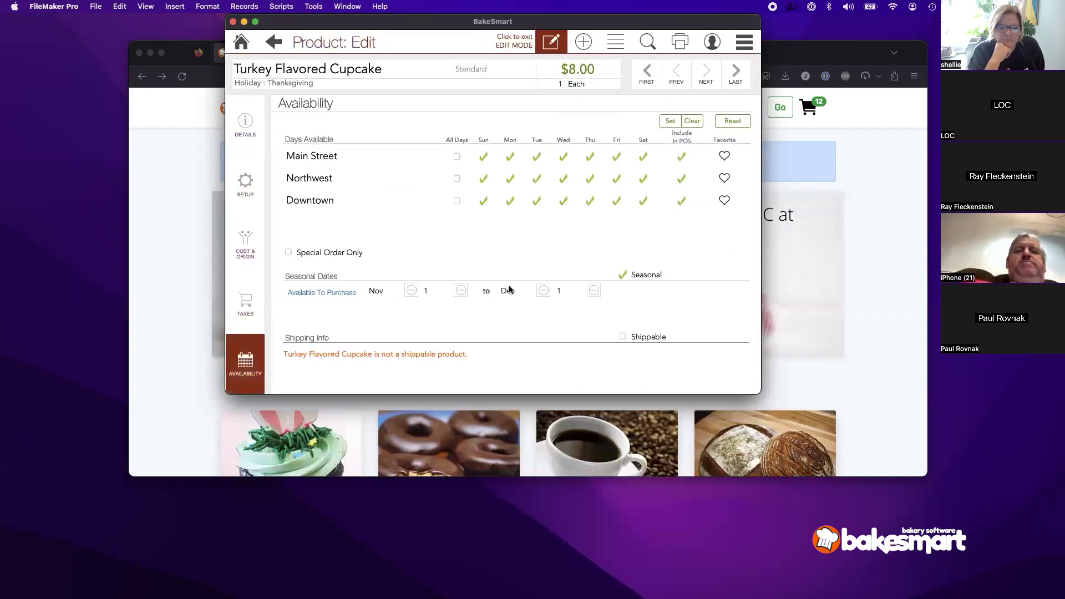
pyautogui.click(411, 292)
pyautogui.click(461, 290)
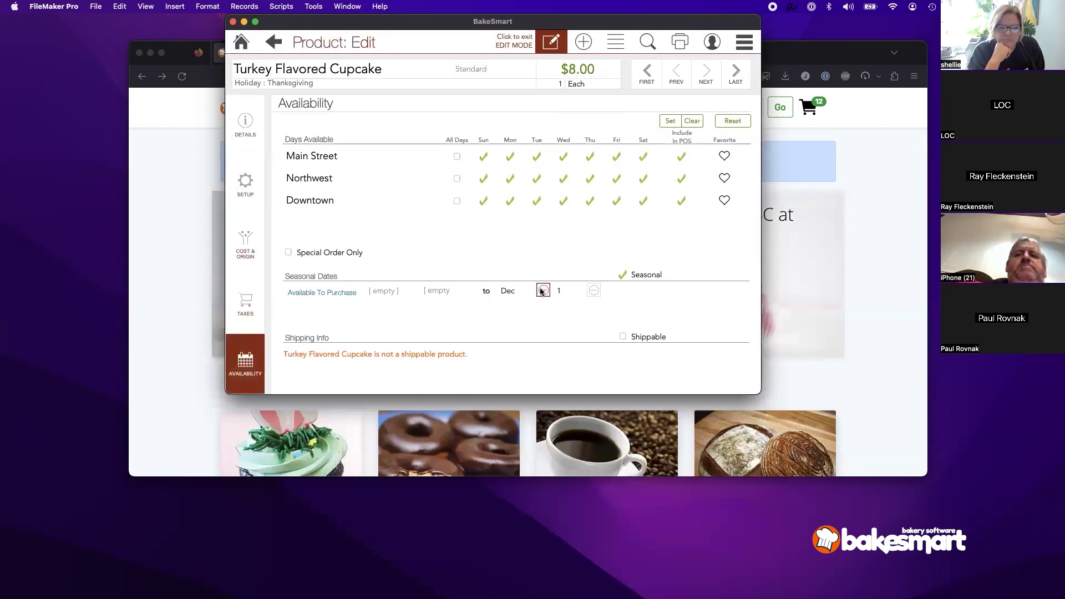
pyautogui.click(621, 273)
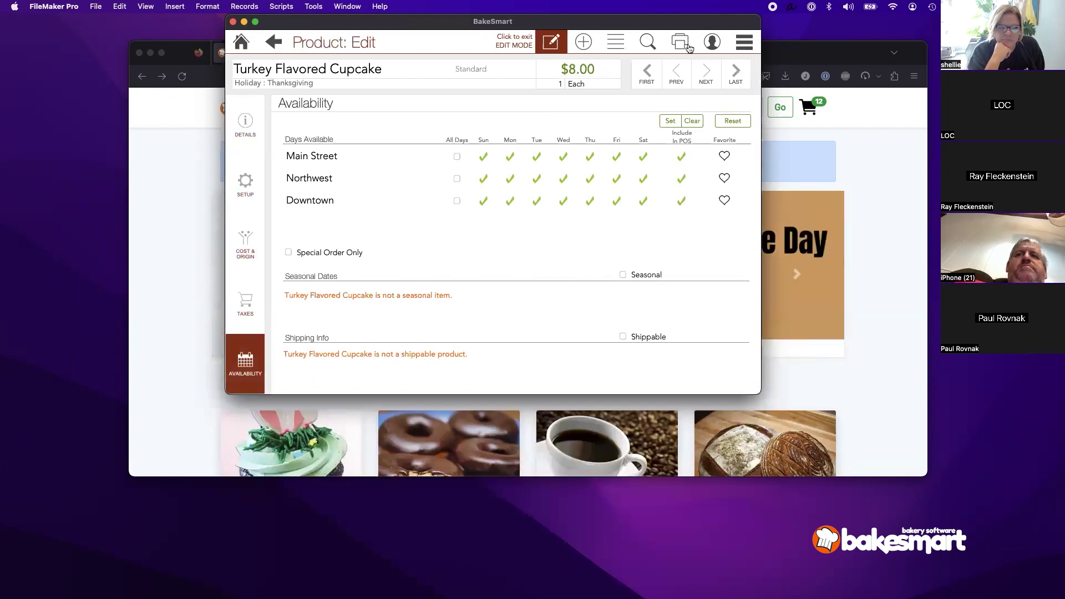
pyautogui.click(689, 49)
pyautogui.click(744, 42)
pyautogui.click(700, 190)
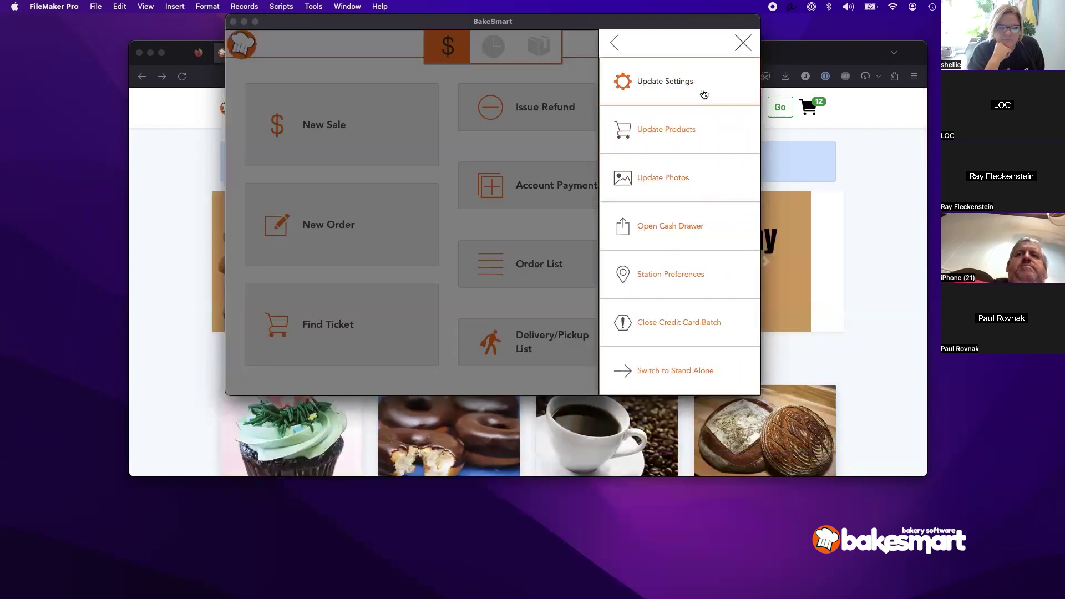
# Step: Push the updated products to the station, then start a new sale and log in
pyautogui.click(697, 118)
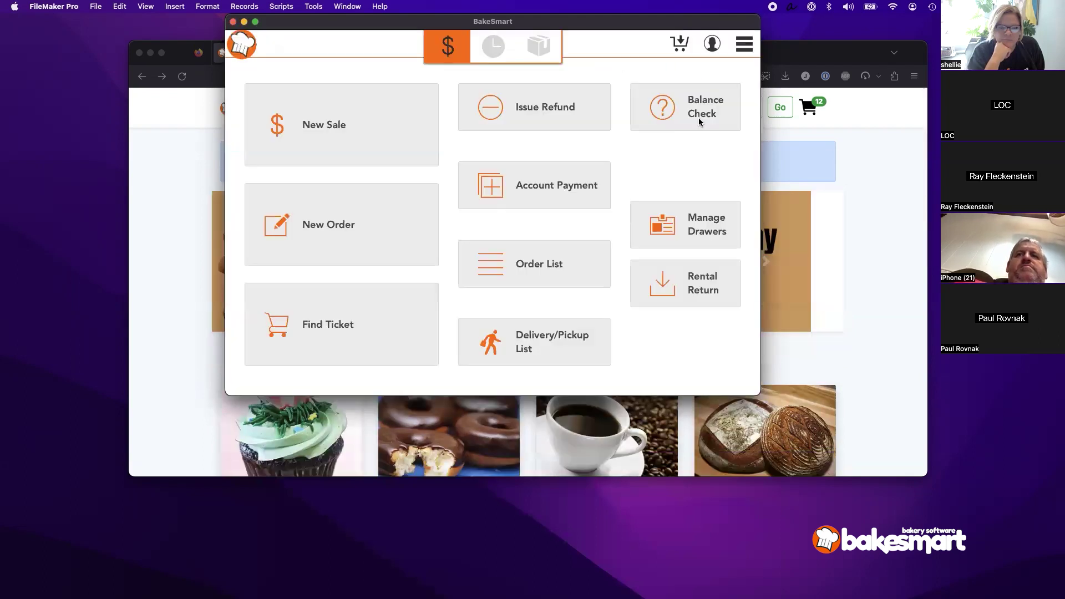
pyautogui.click(632, 247)
pyautogui.click(315, 115)
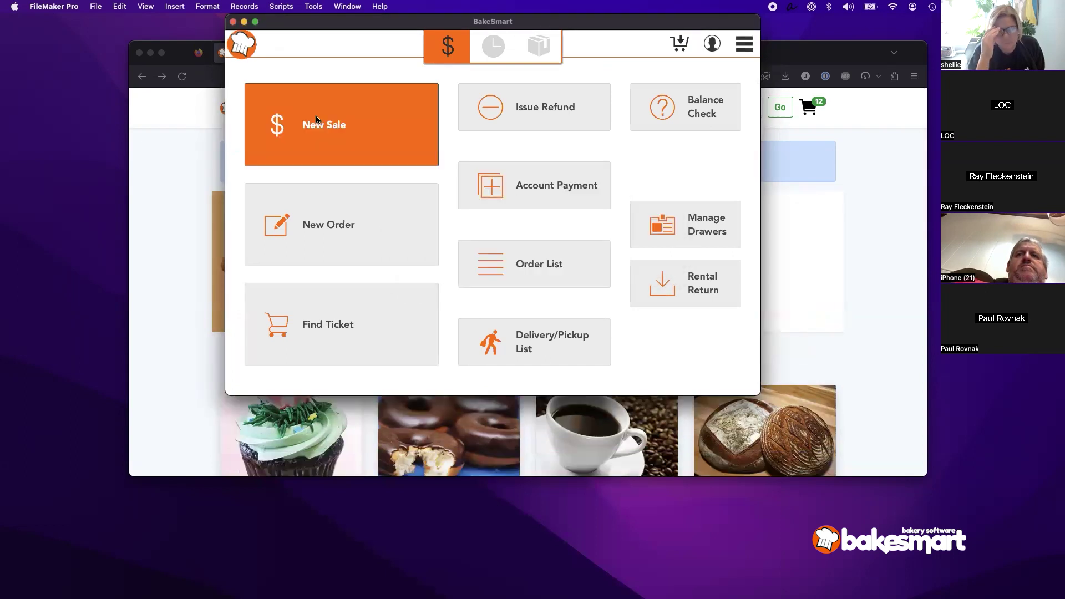
pyautogui.write('12')
pyautogui.press('Return')
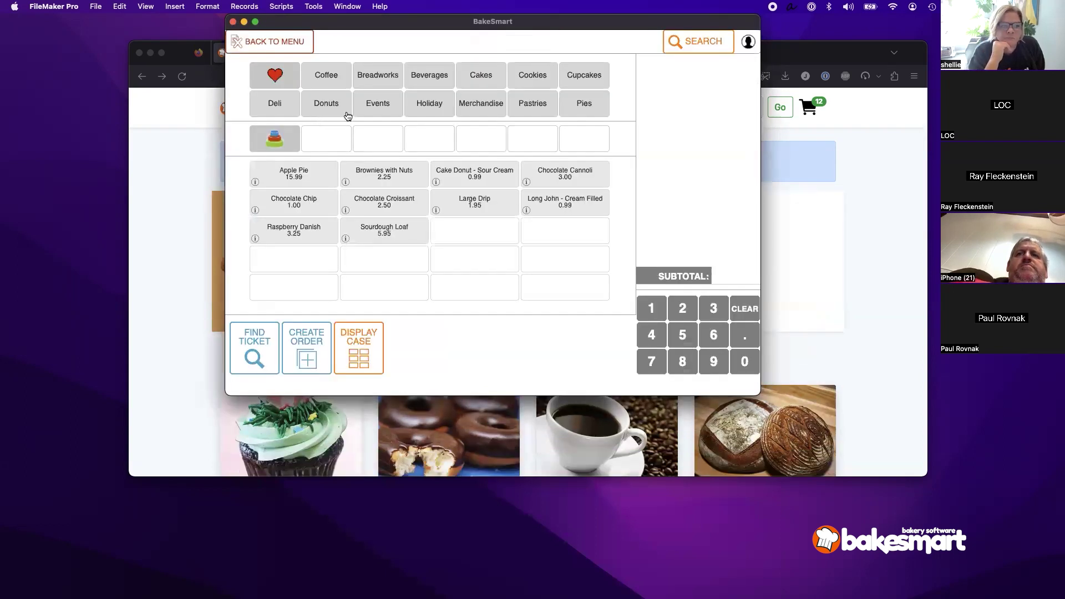
# Step: Open Holiday > Thanksgiving and add the Turkey Flavored Cupcake, raising its Product Alert
pyautogui.click(431, 113)
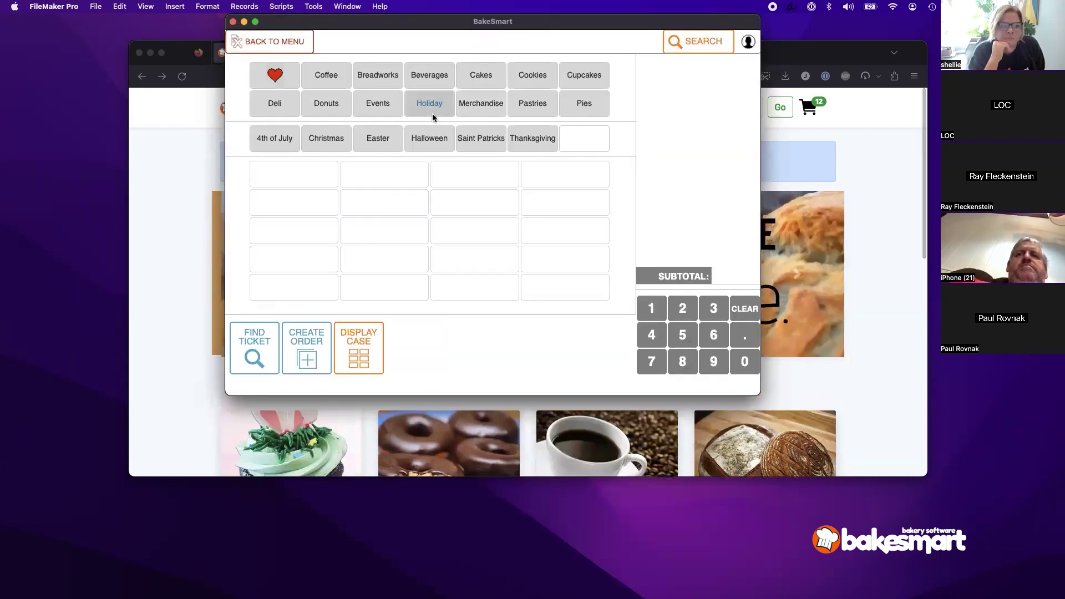
pyautogui.click(511, 146)
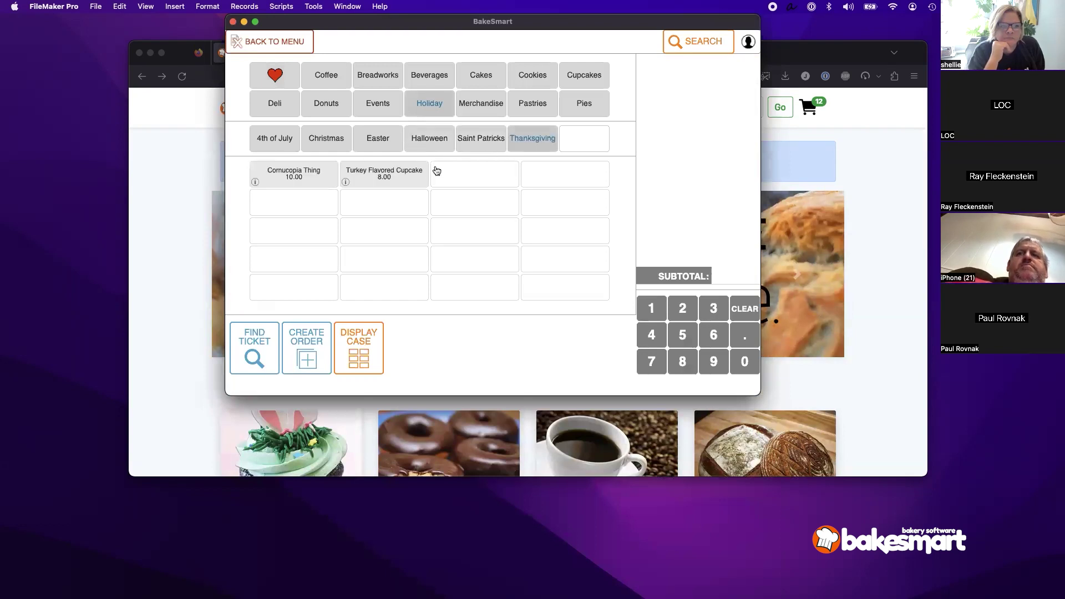
pyautogui.click(376, 186)
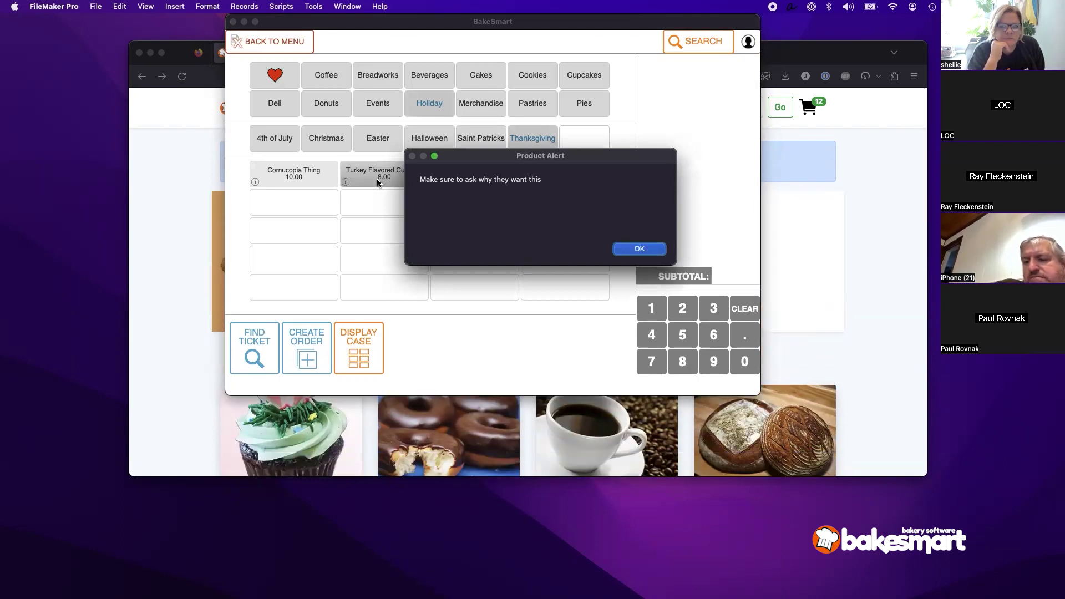
# Step: Acknowledge the cupcake alert, view its 'Contains Raw Turkey' note, then cancel the ticket
pyautogui.click(638, 249)
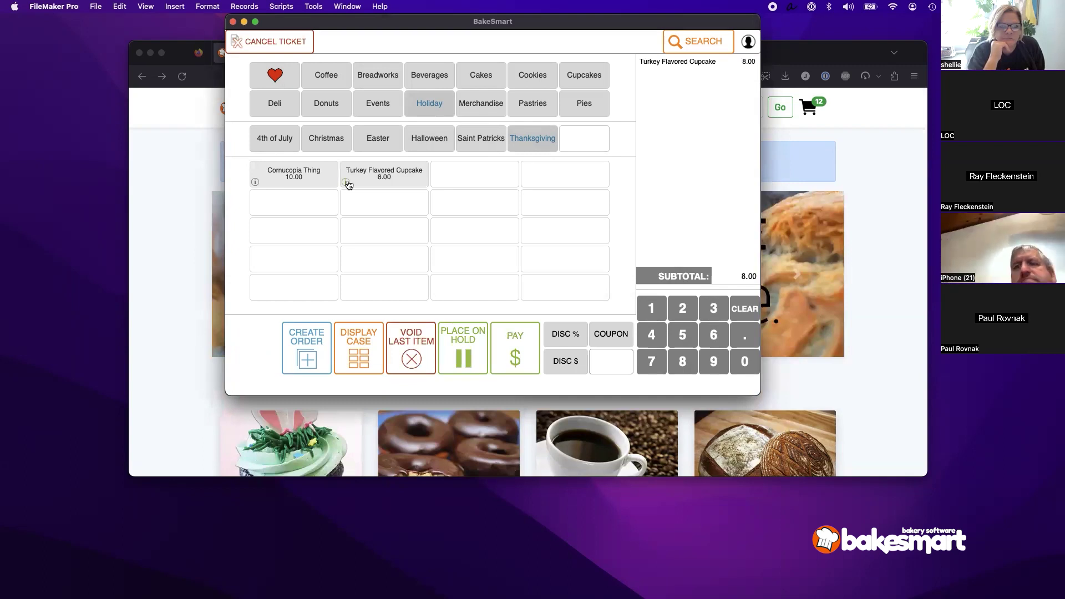
pyautogui.click(347, 182)
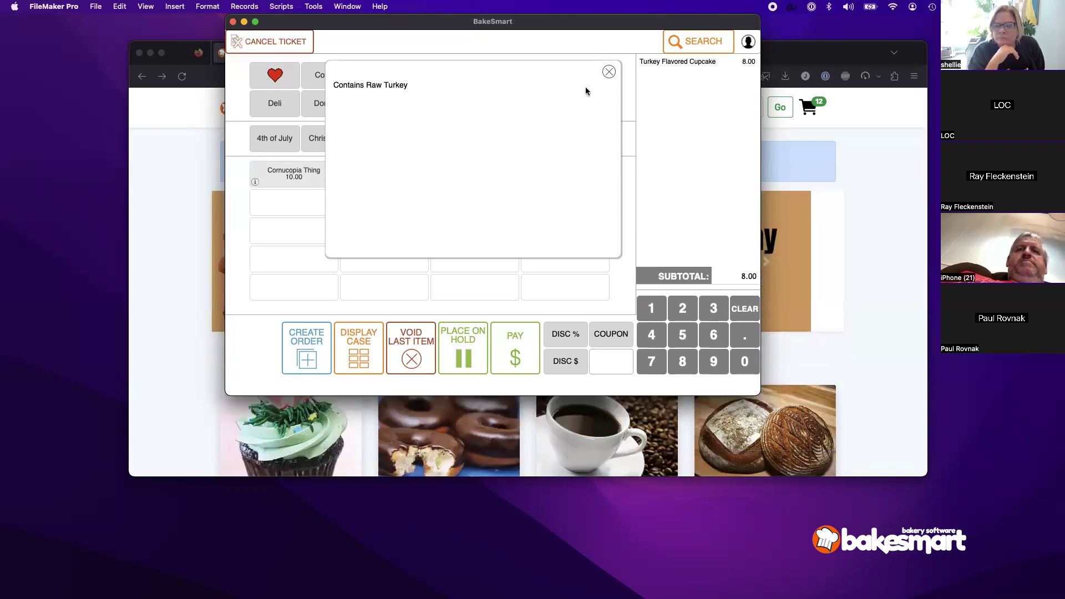
pyautogui.click(608, 72)
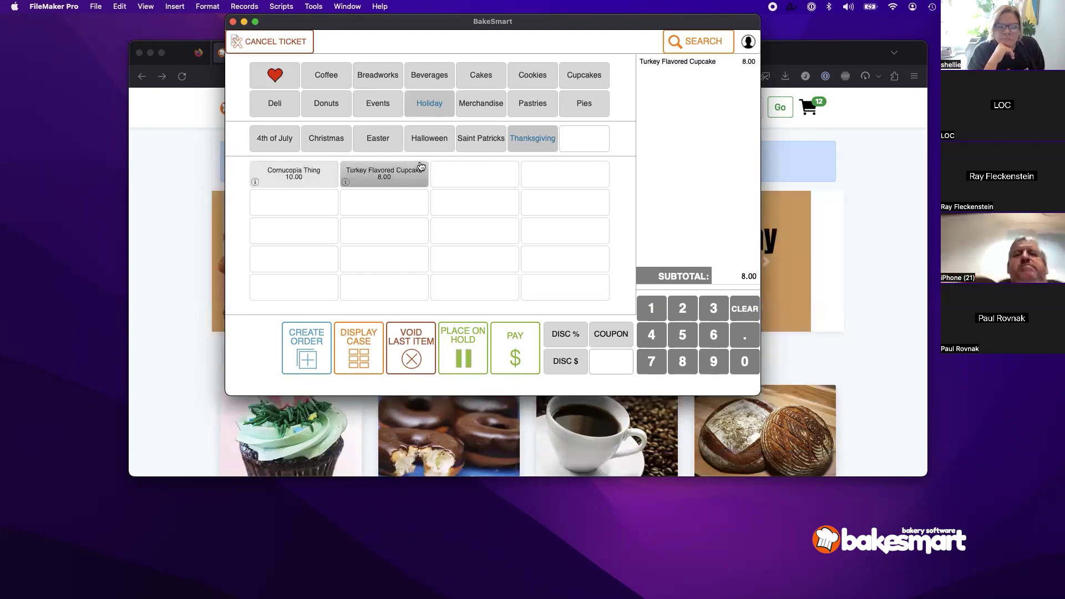
pyautogui.click(270, 42)
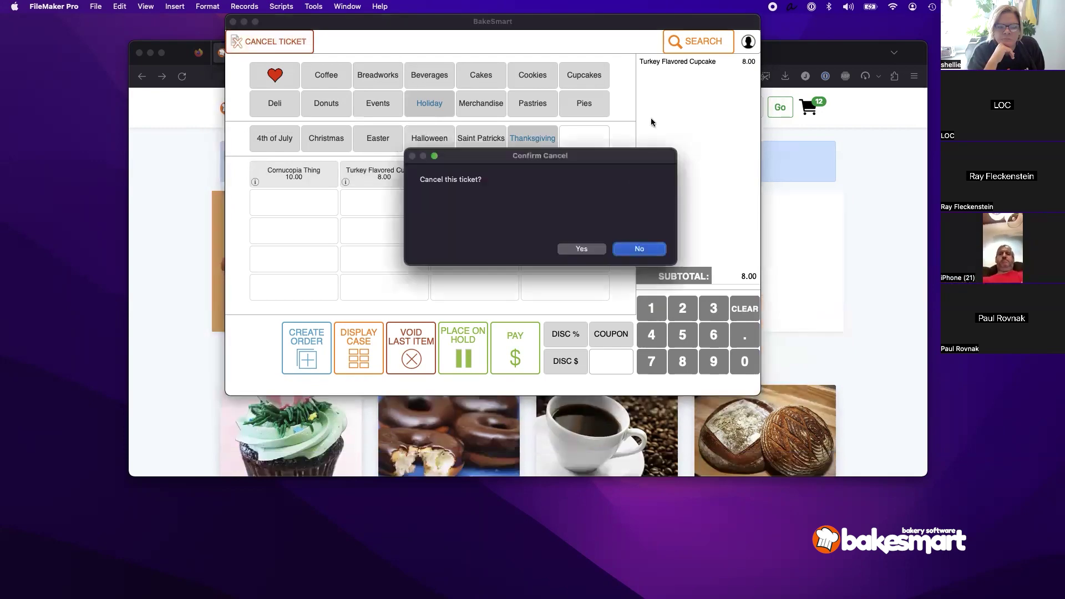
pyautogui.click(581, 249)
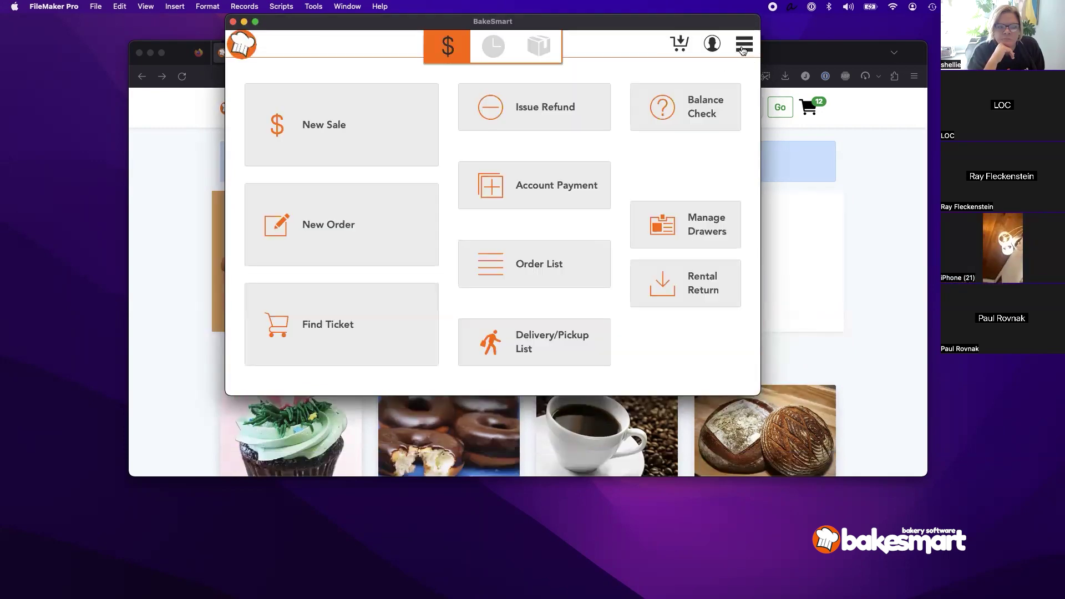
# Step: In Settings > Products & Inventory > Product Categories, give the Holiday subcategory Thanksgiving sort order 1, then return home
pyautogui.click(744, 43)
pyautogui.click(718, 355)
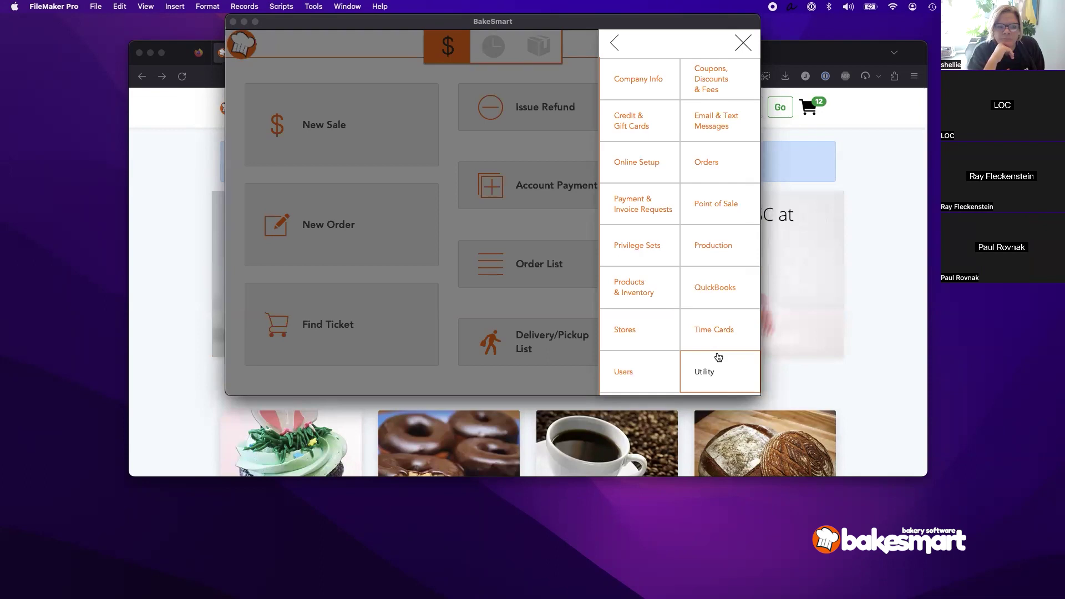
pyautogui.click(647, 299)
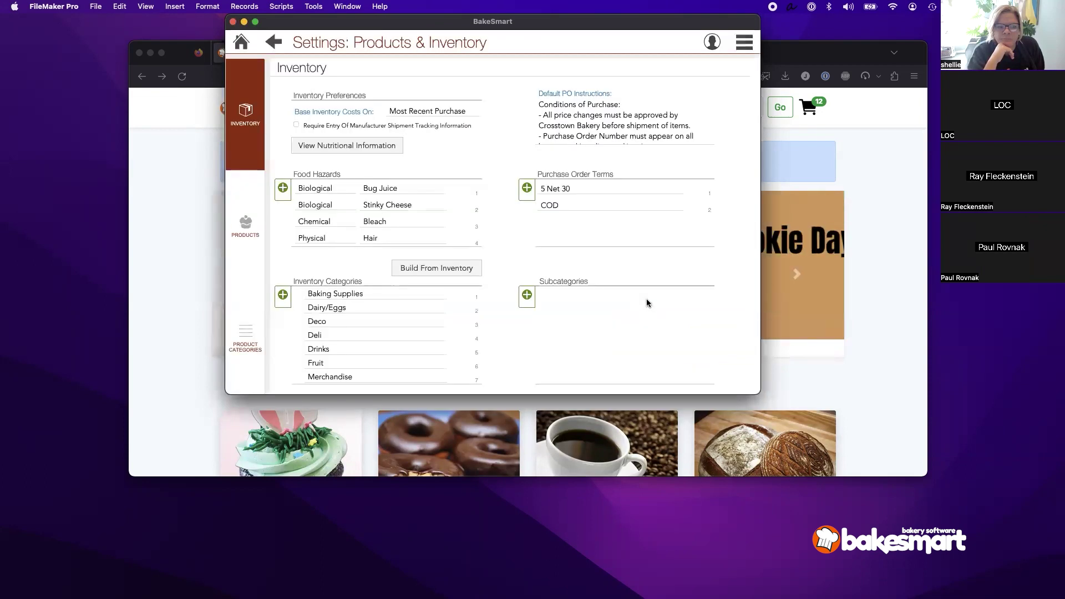
pyautogui.click(258, 352)
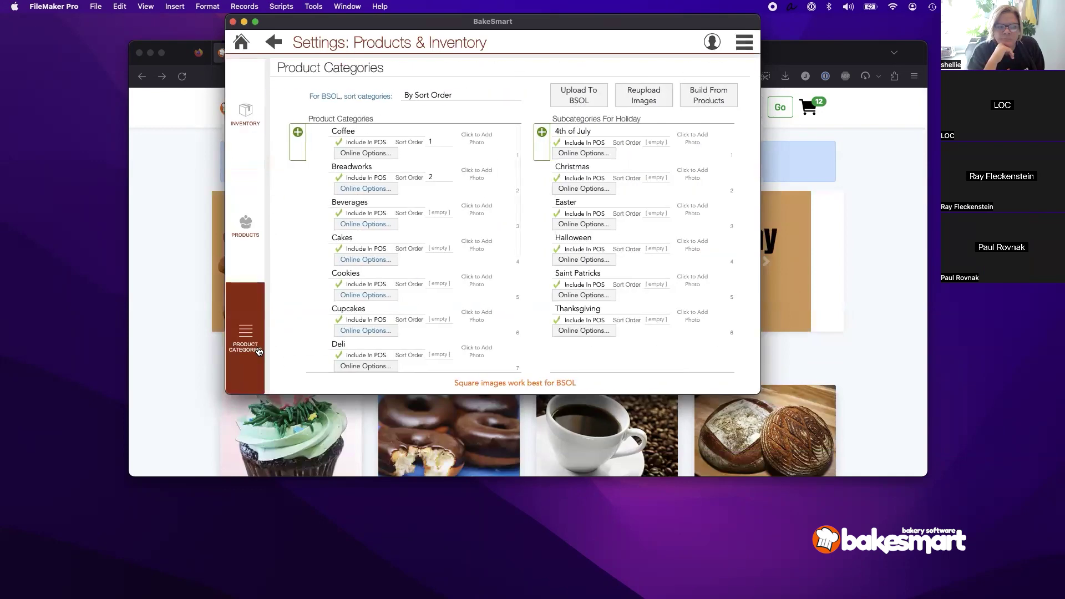
pyautogui.scroll(-4, 393, 285)
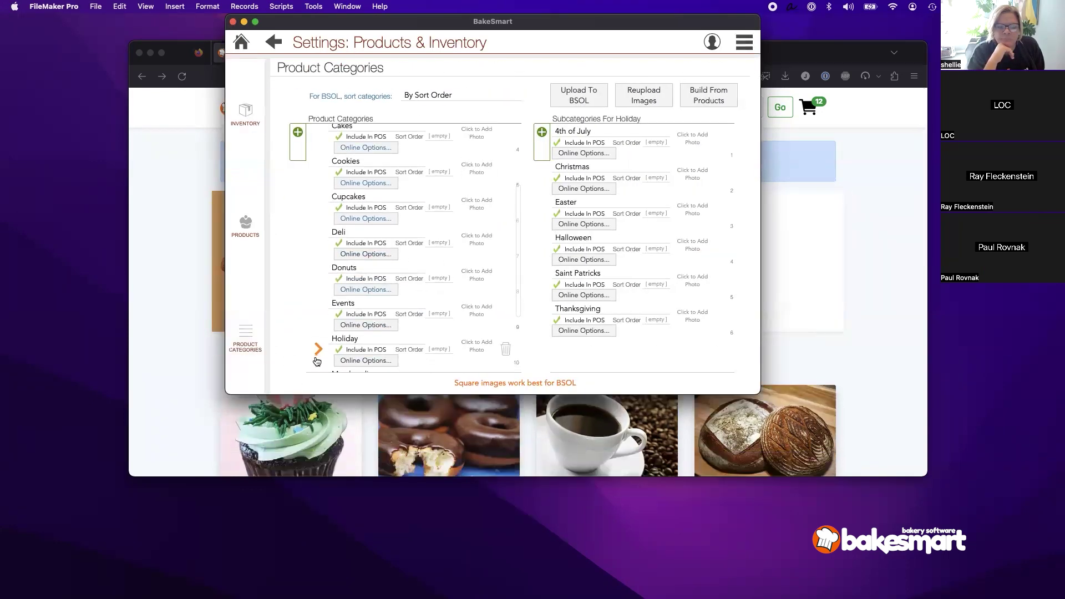
pyautogui.click(649, 318)
pyautogui.write('1')
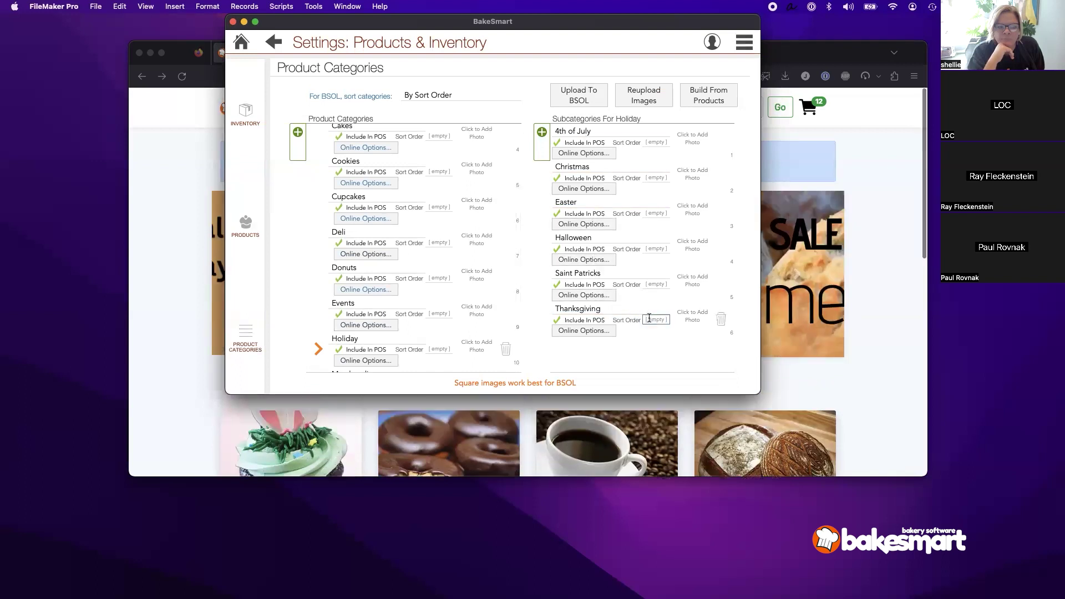
pyautogui.click(660, 362)
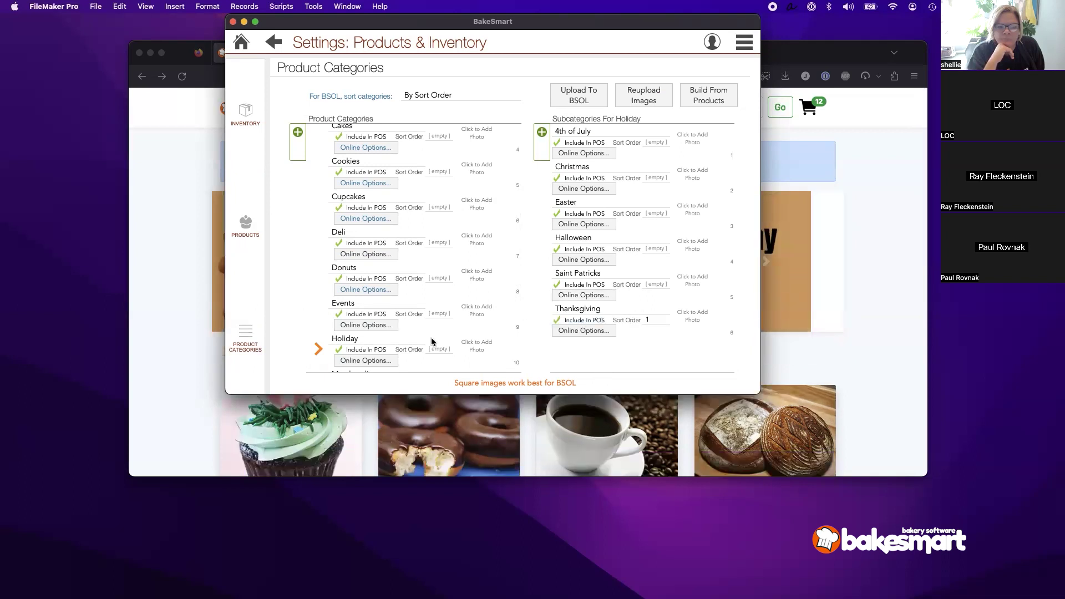
pyautogui.click(240, 41)
pyautogui.click(744, 43)
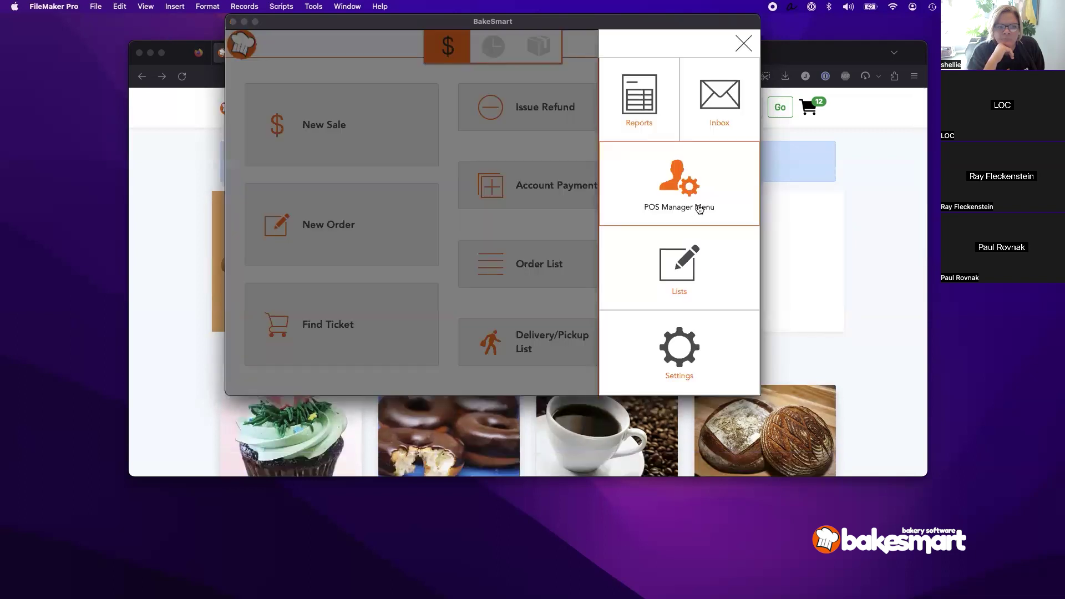
# Step: Update products on the POS, log into a new sale, and check the Holiday subcategories
pyautogui.click(697, 208)
pyautogui.click(687, 145)
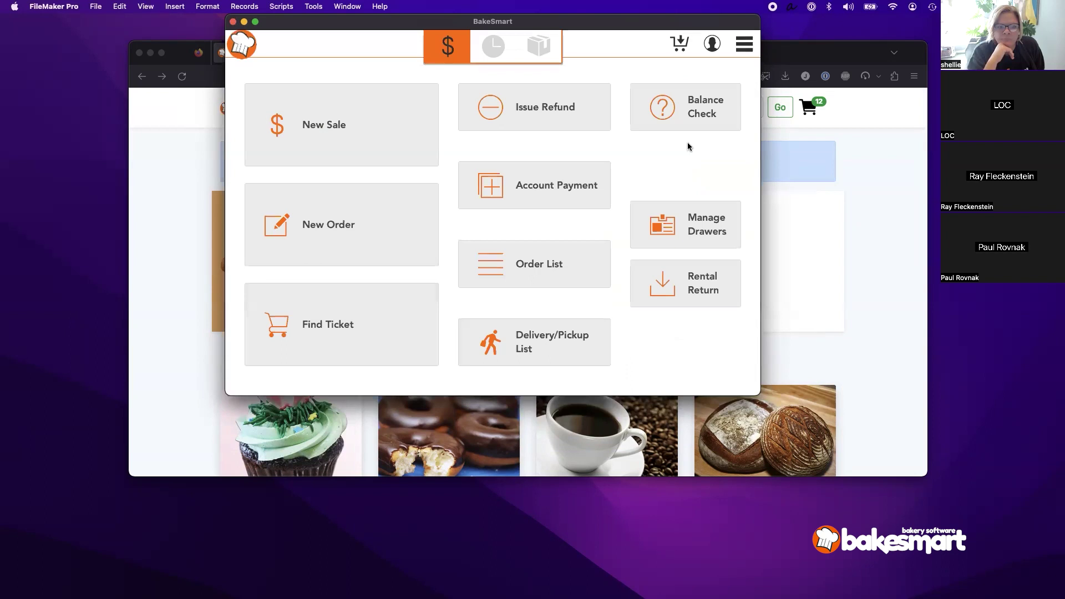
pyautogui.click(634, 248)
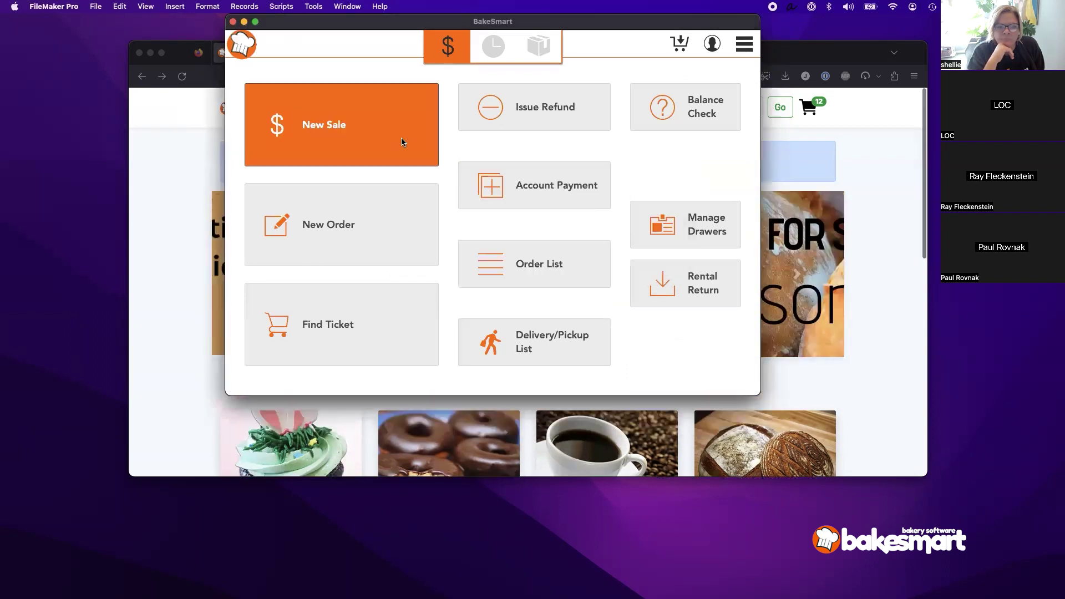
pyautogui.click(402, 139)
pyautogui.write('123')
pyautogui.press('Return')
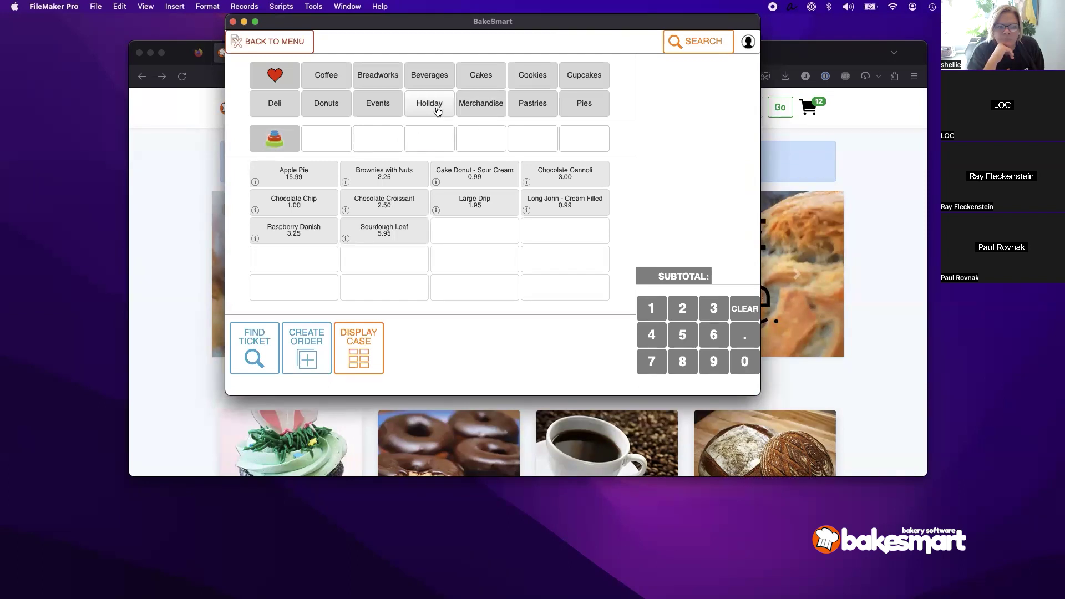
pyautogui.click(436, 112)
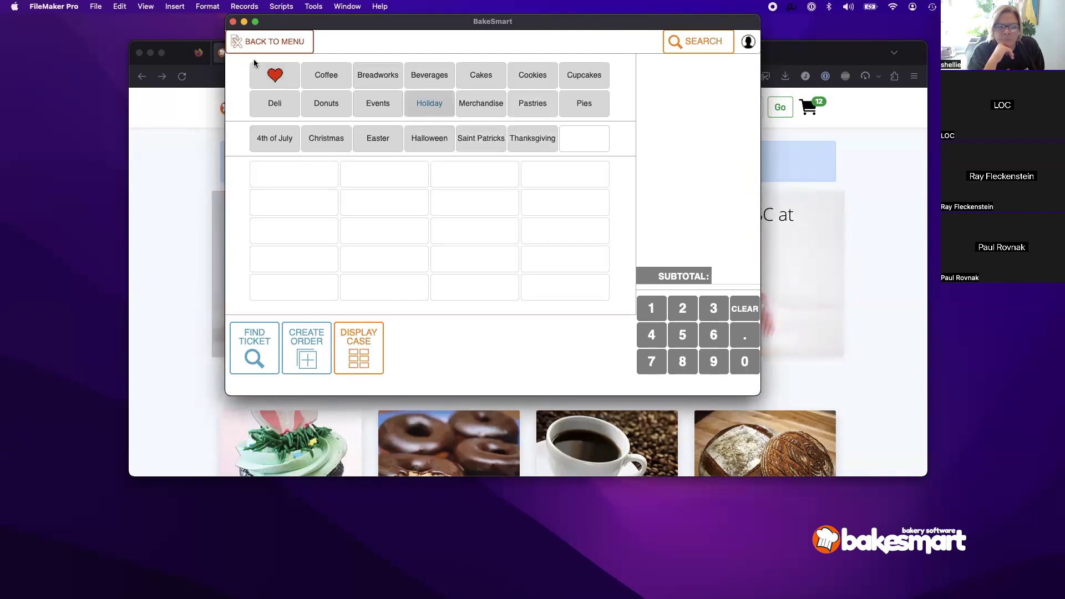
pyautogui.click(274, 49)
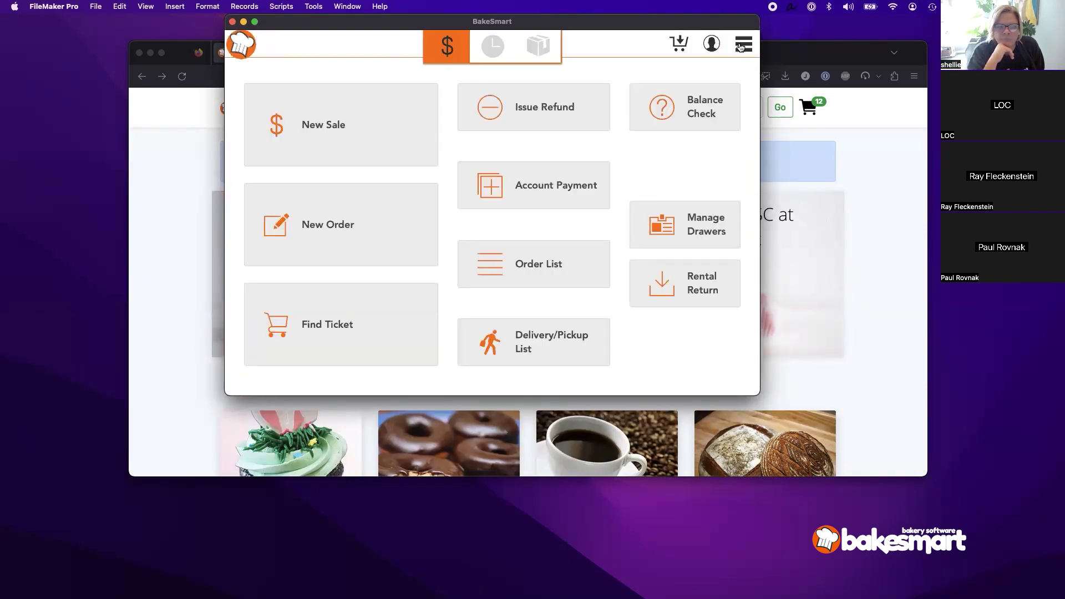
# Step: Update POS settings, start a new sale, and view Thanksgiving's items, now first under Holiday
pyautogui.click(743, 44)
pyautogui.click(678, 183)
pyautogui.click(672, 103)
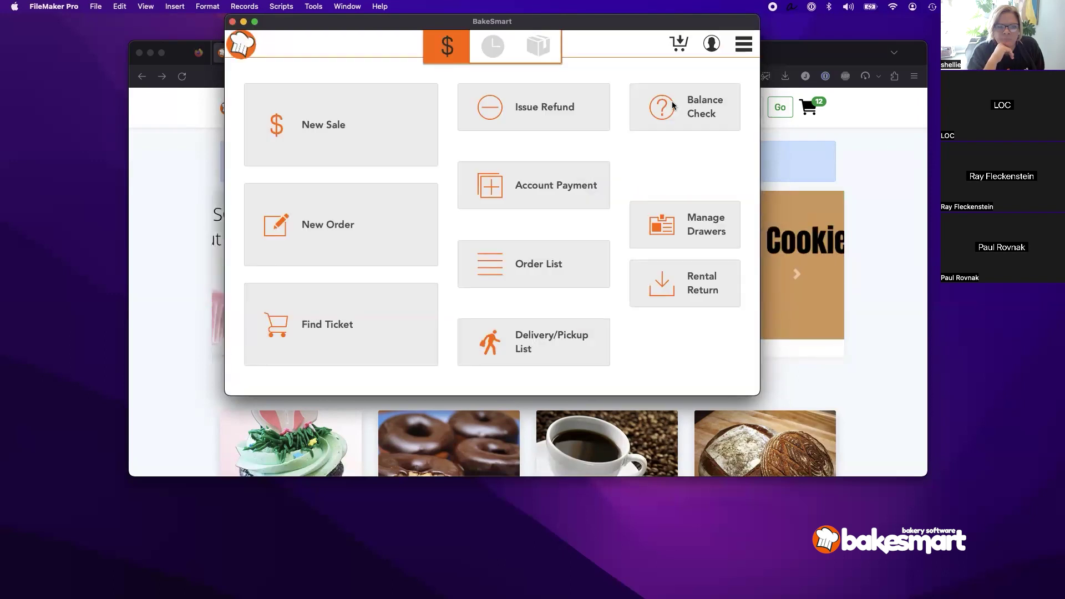
pyautogui.click(638, 248)
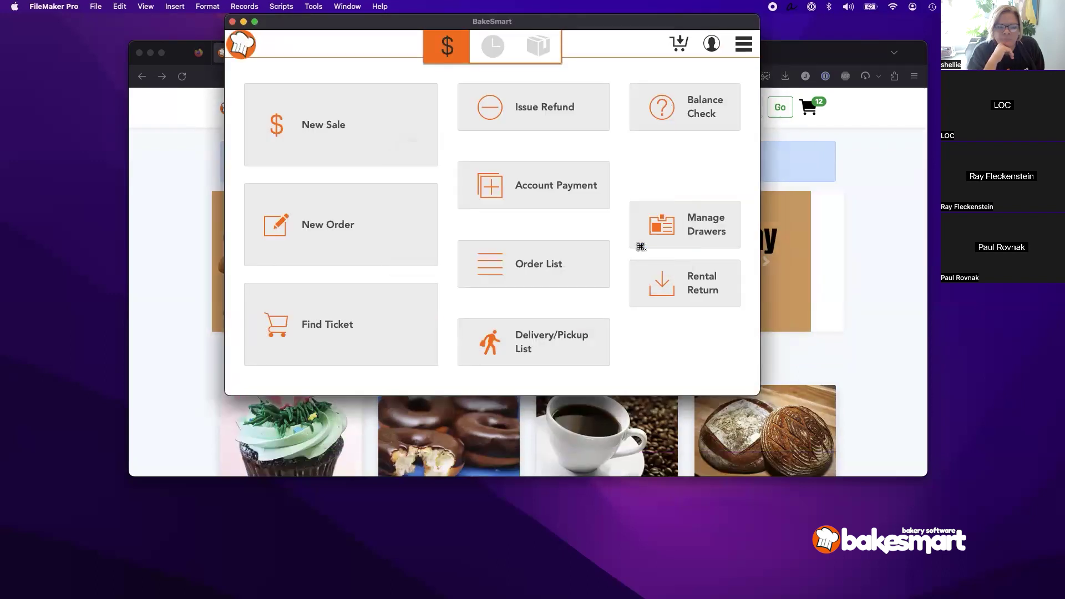
pyautogui.click(369, 119)
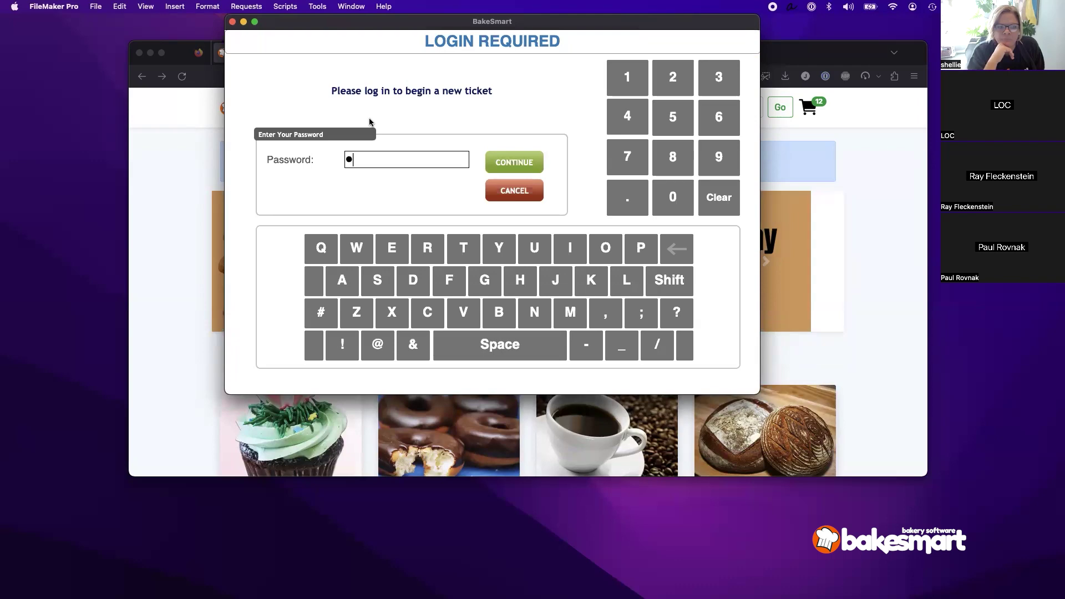
pyautogui.press('Return')
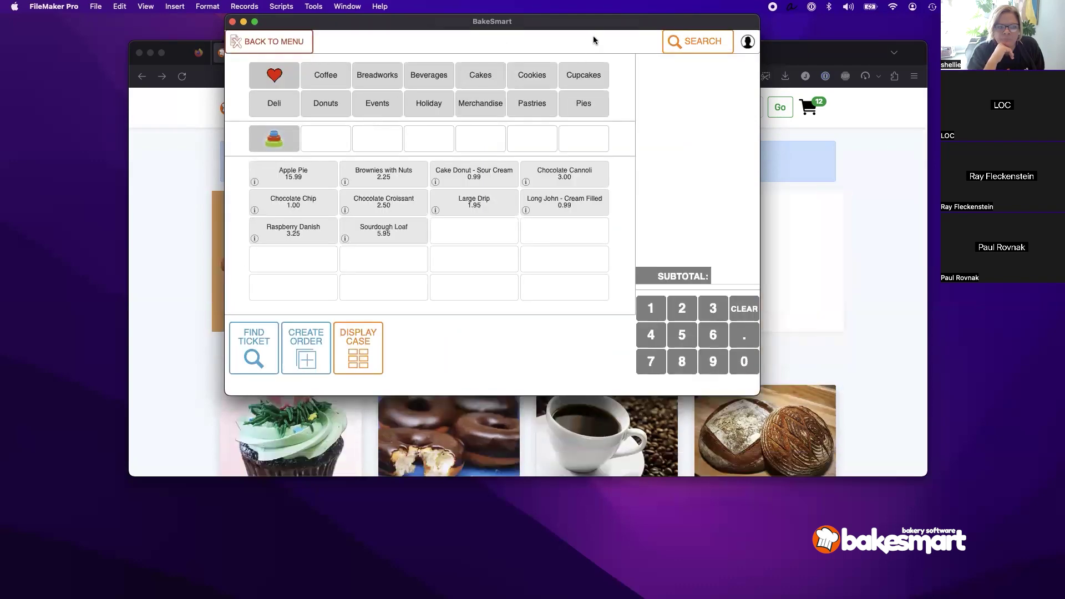
pyautogui.click(436, 108)
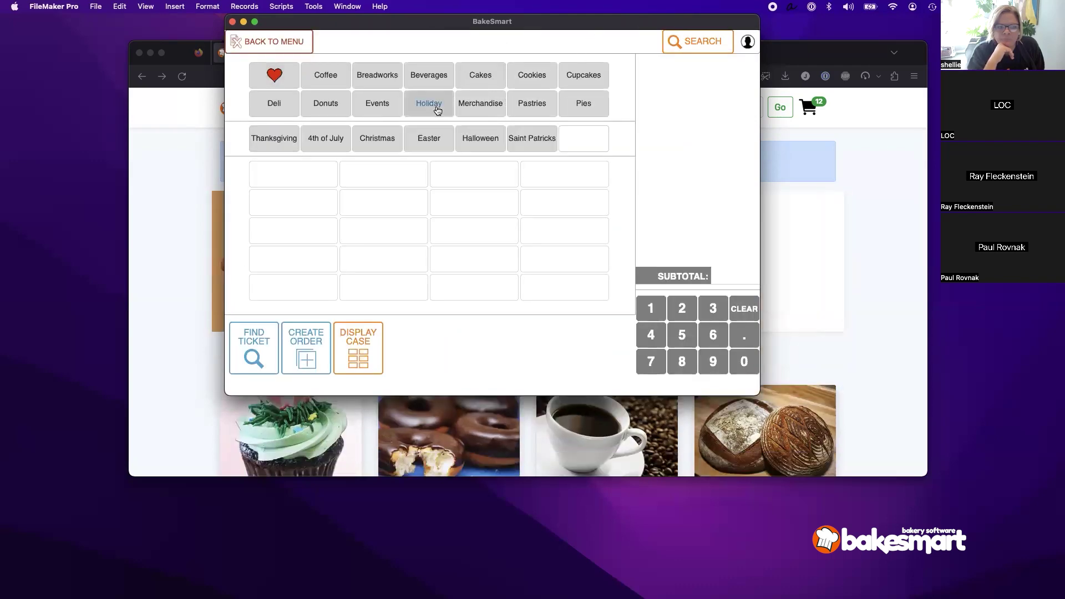
pyautogui.click(258, 148)
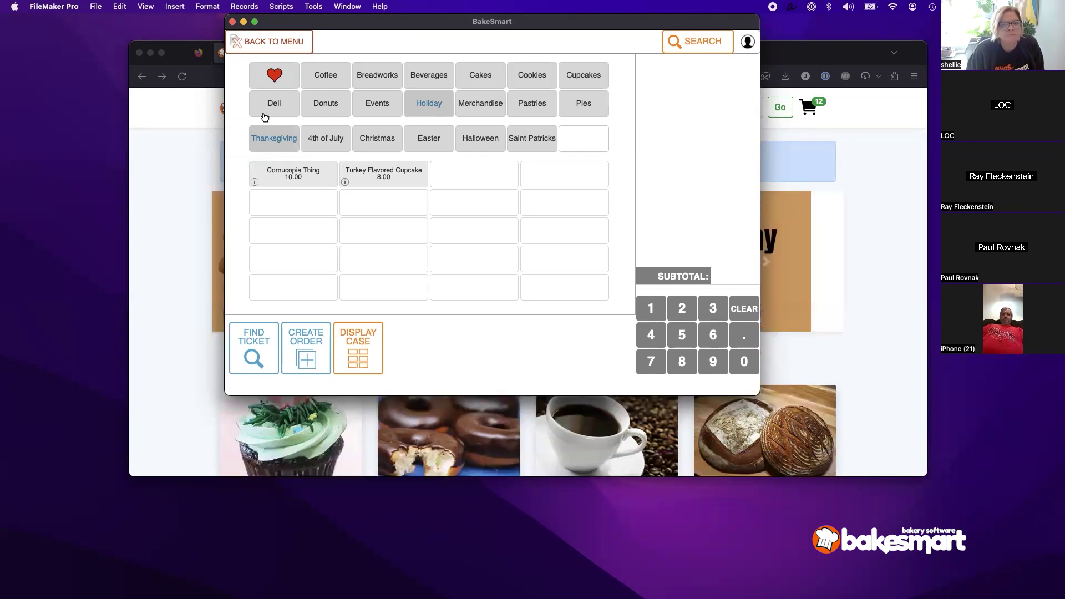
# Step: Show the favorite items, return to the main menu via a new sale, and open the side menu
pyautogui.click(265, 79)
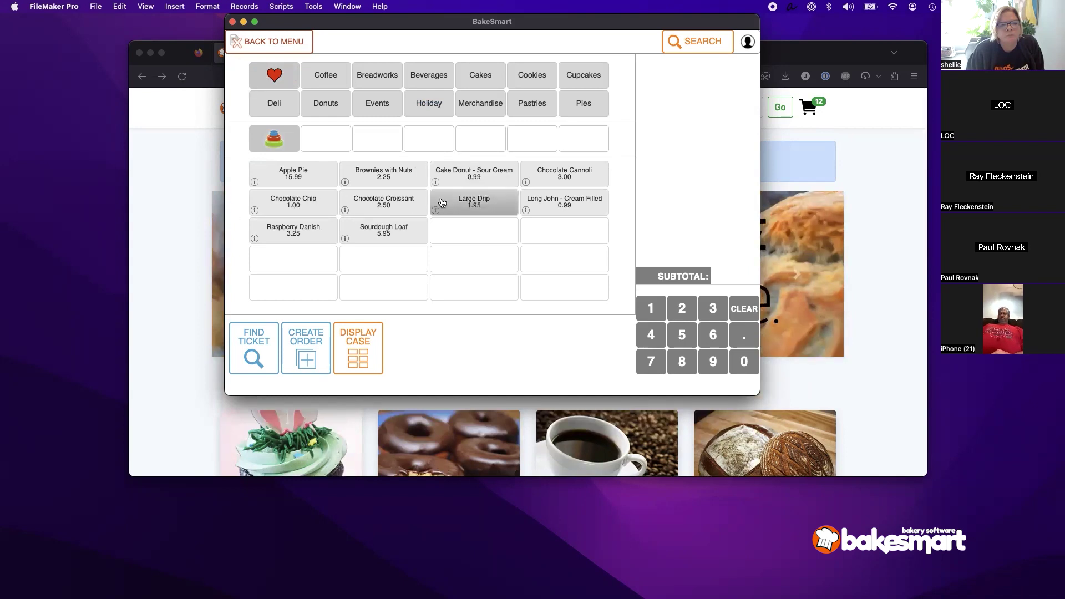
pyautogui.click(297, 45)
pyautogui.click(341, 153)
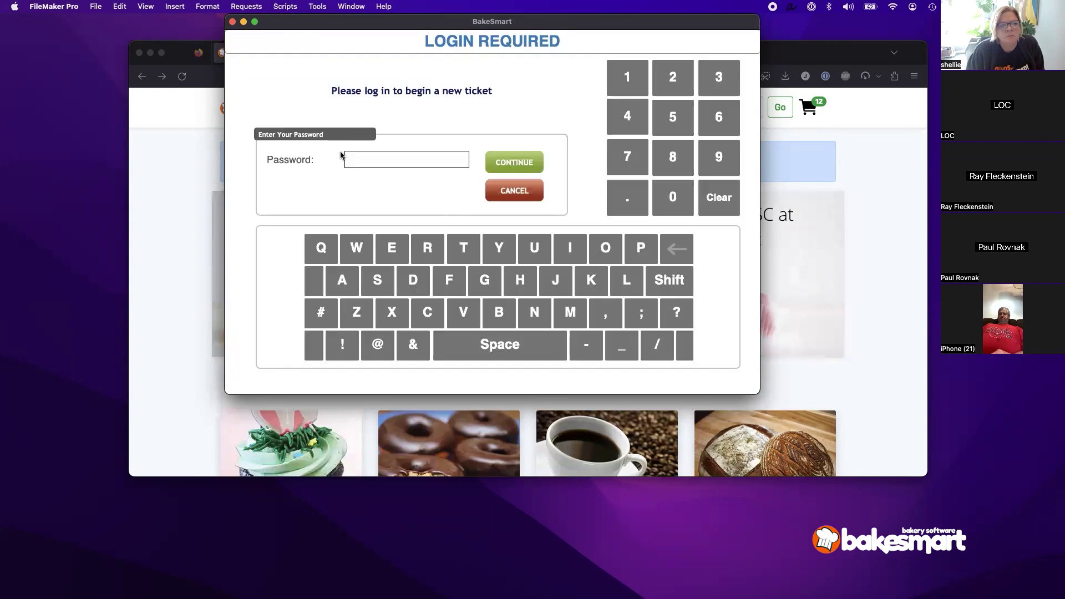
pyautogui.press('Return')
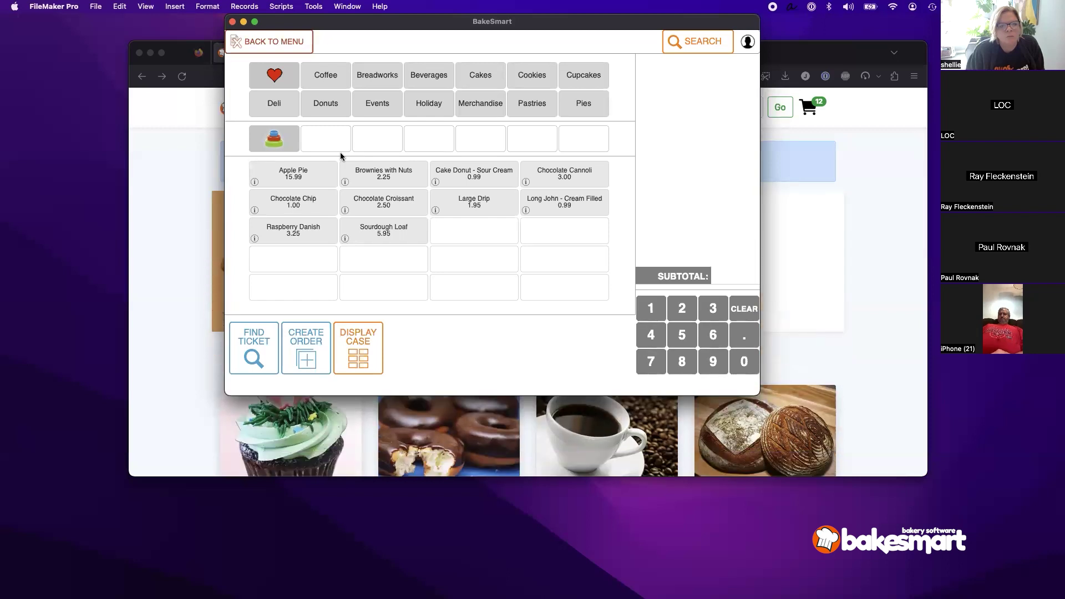
pyautogui.click(272, 48)
pyautogui.click(744, 43)
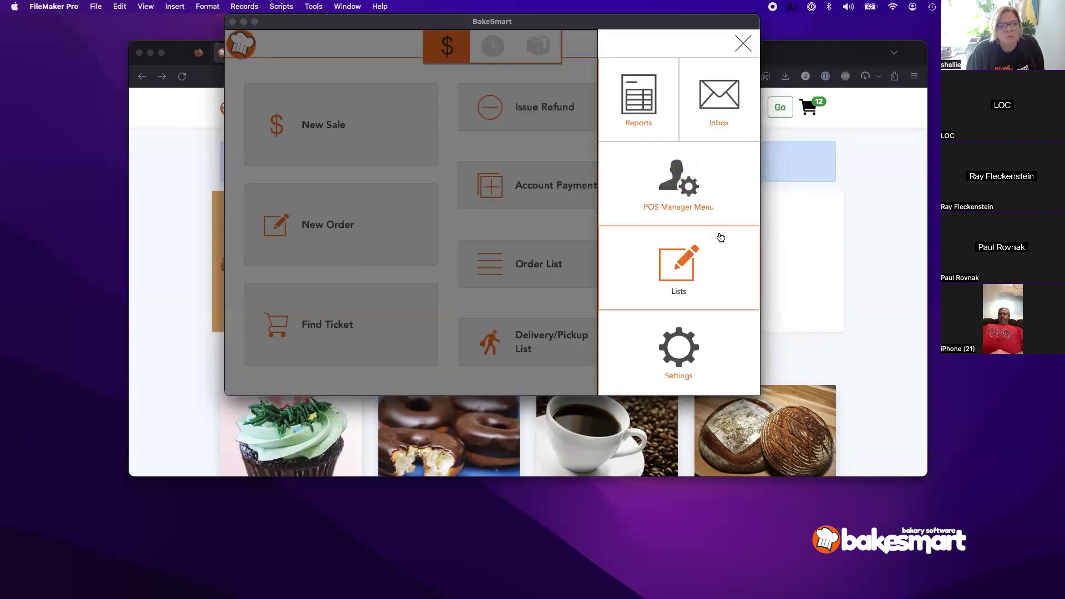
# Step: Open the Products list from Lists and clear the earlier turkey search
pyautogui.click(691, 305)
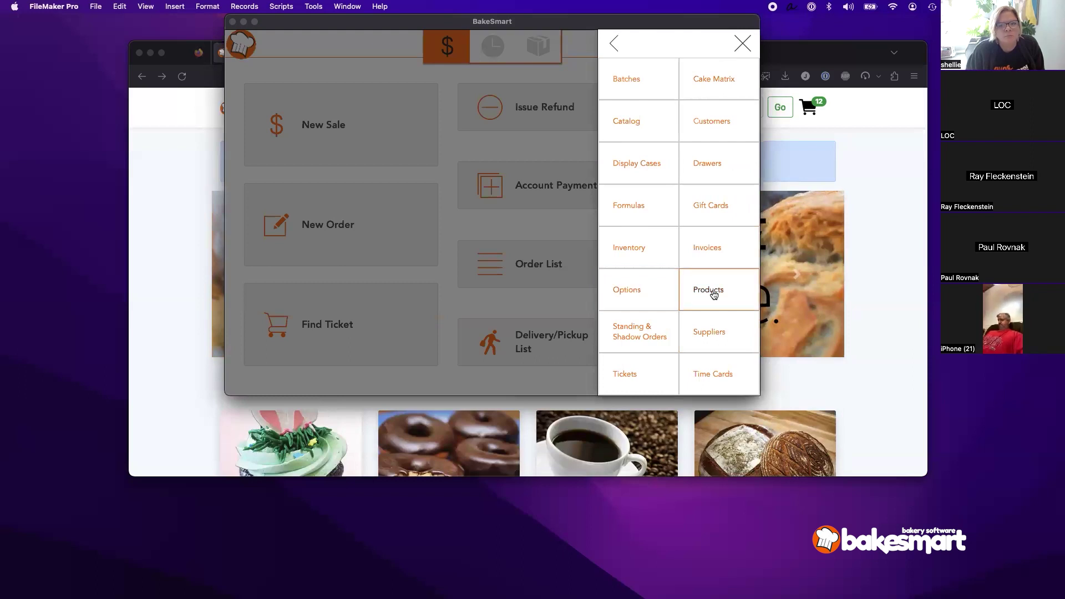
pyautogui.click(529, 222)
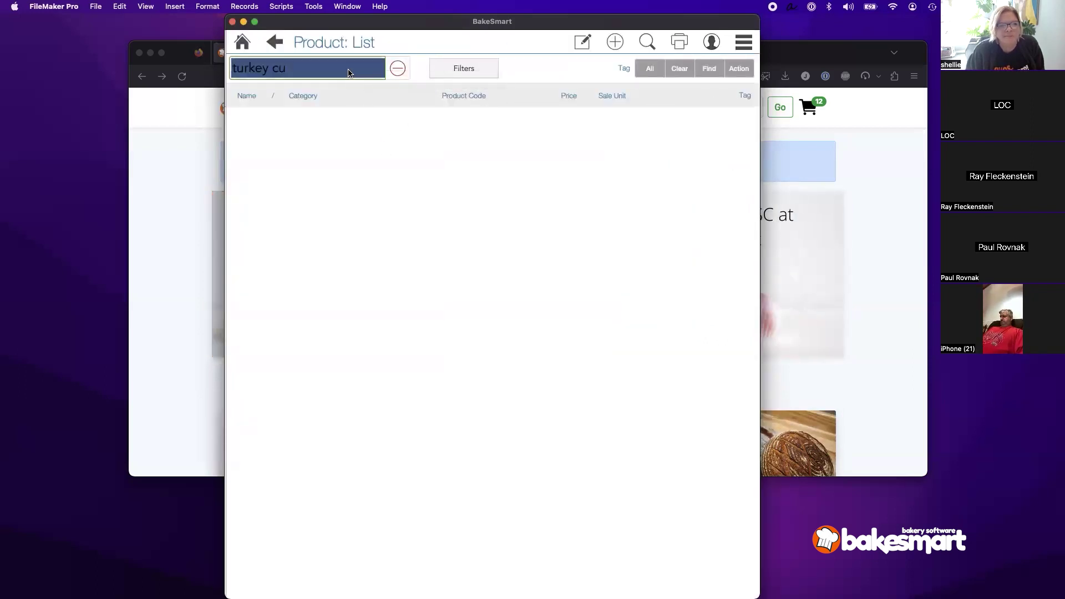
pyautogui.click(397, 68)
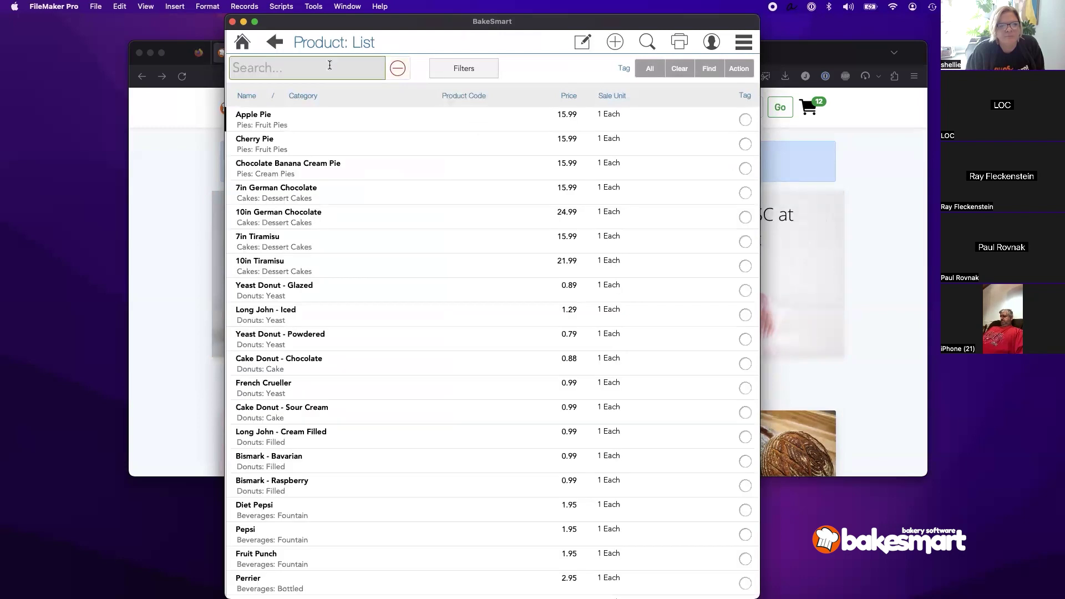
# Step: Search 'turkey' and mark Turkey Flavored Cupcake as favorite at all three locations under Availability
pyautogui.write('turkey')
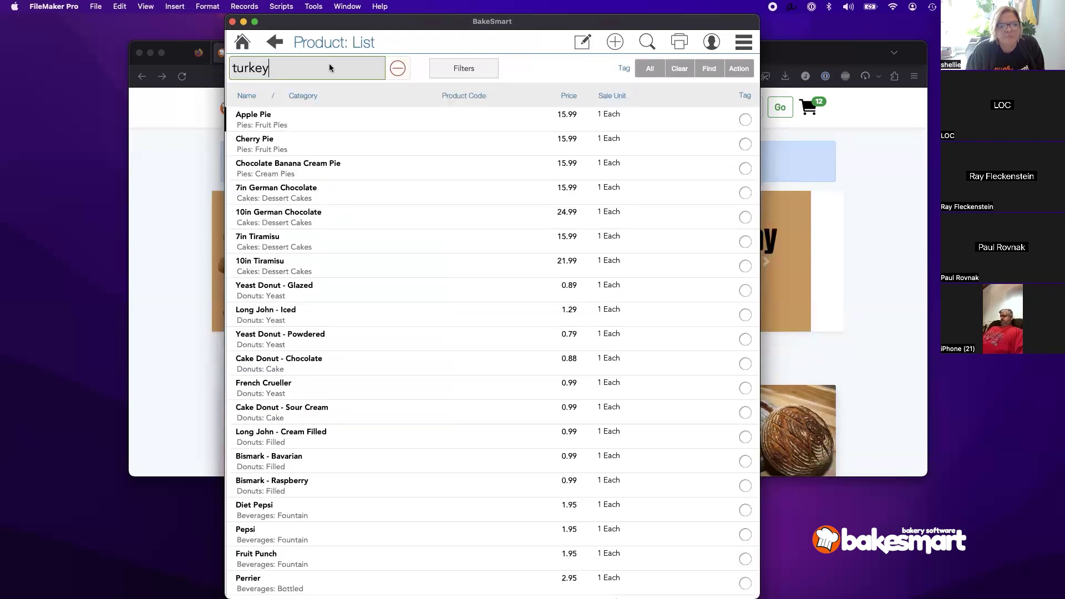
pyautogui.press('Return')
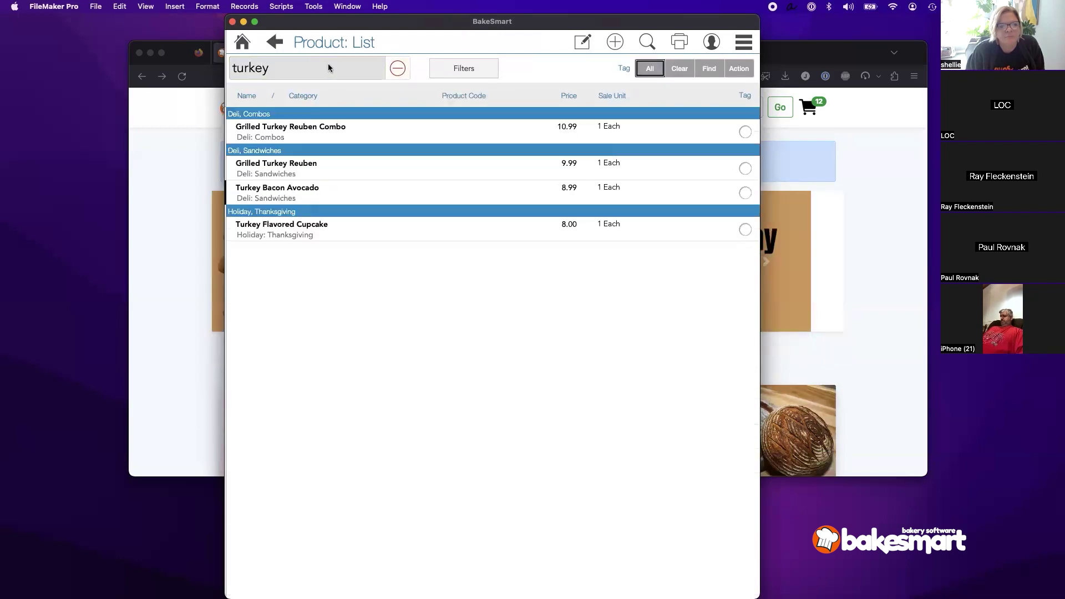
pyautogui.click(308, 231)
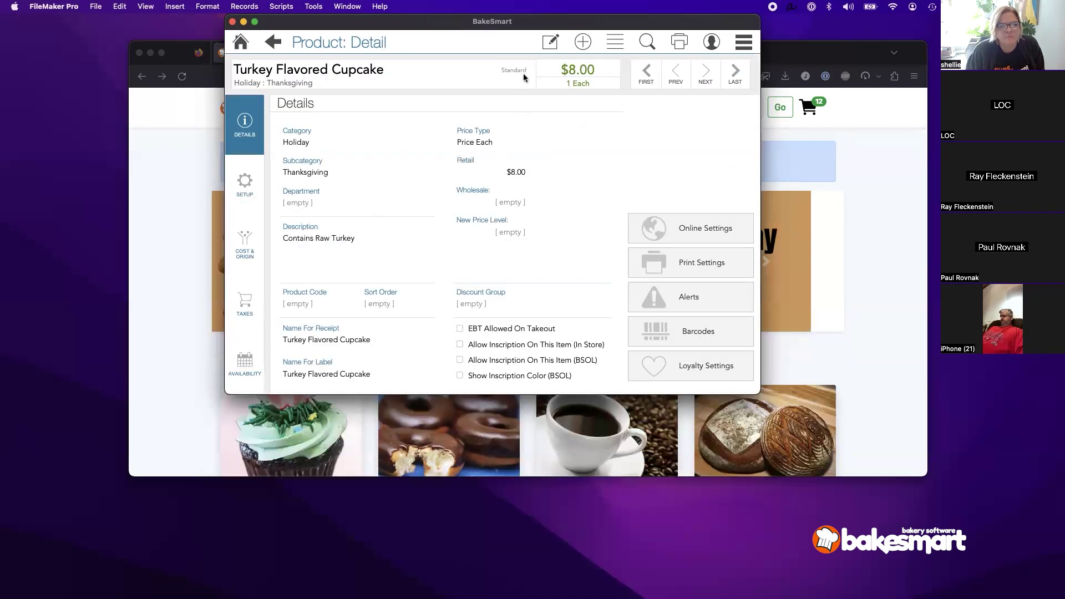
pyautogui.click(548, 44)
pyautogui.click(251, 360)
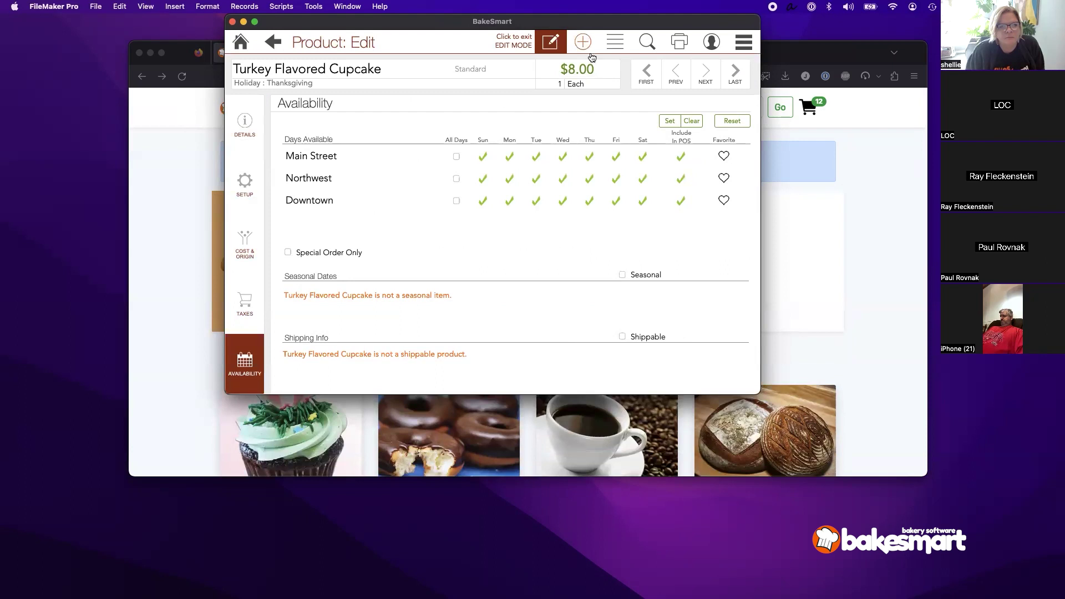
pyautogui.click(724, 179)
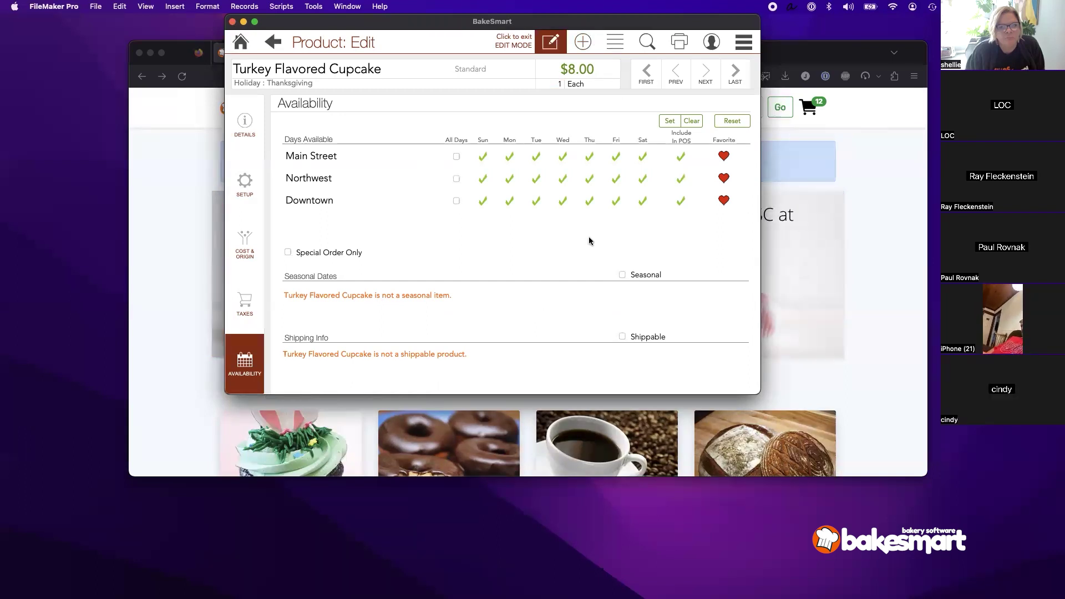
pyautogui.click(240, 43)
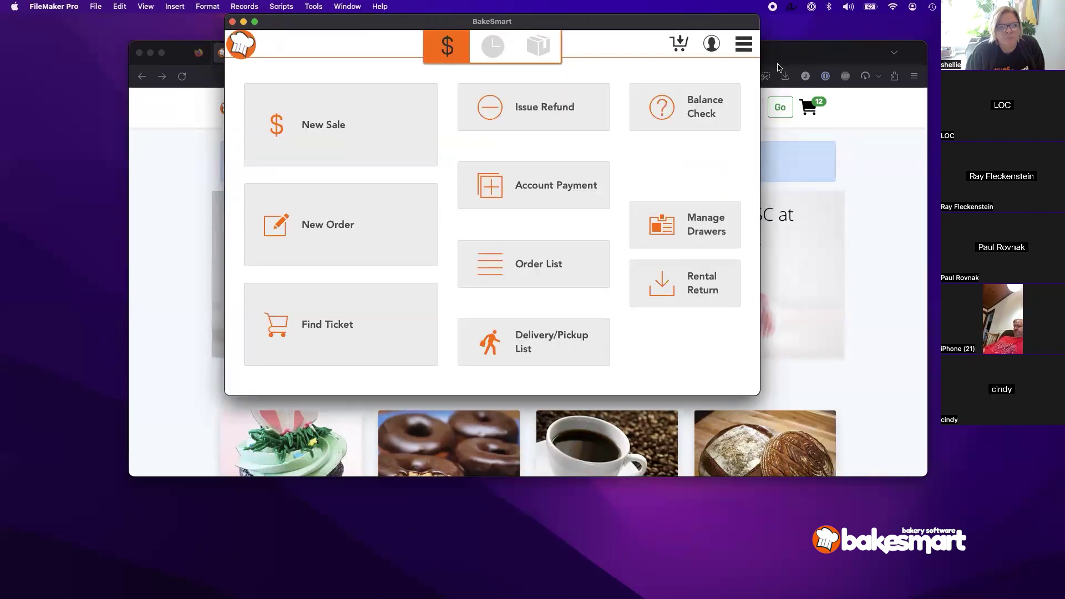
pyautogui.click(737, 50)
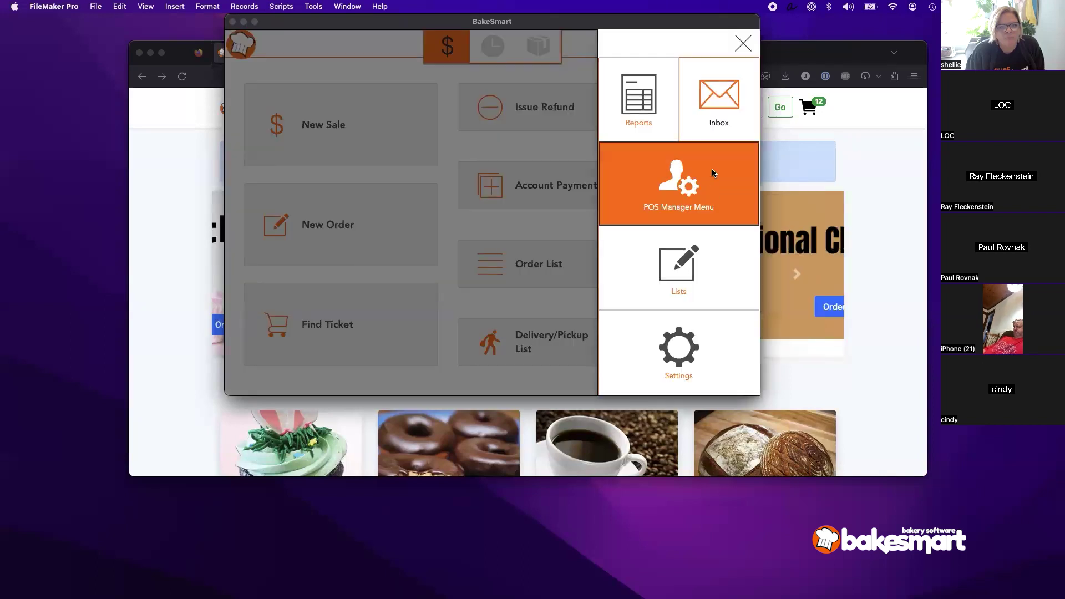
pyautogui.click(712, 176)
pyautogui.click(716, 105)
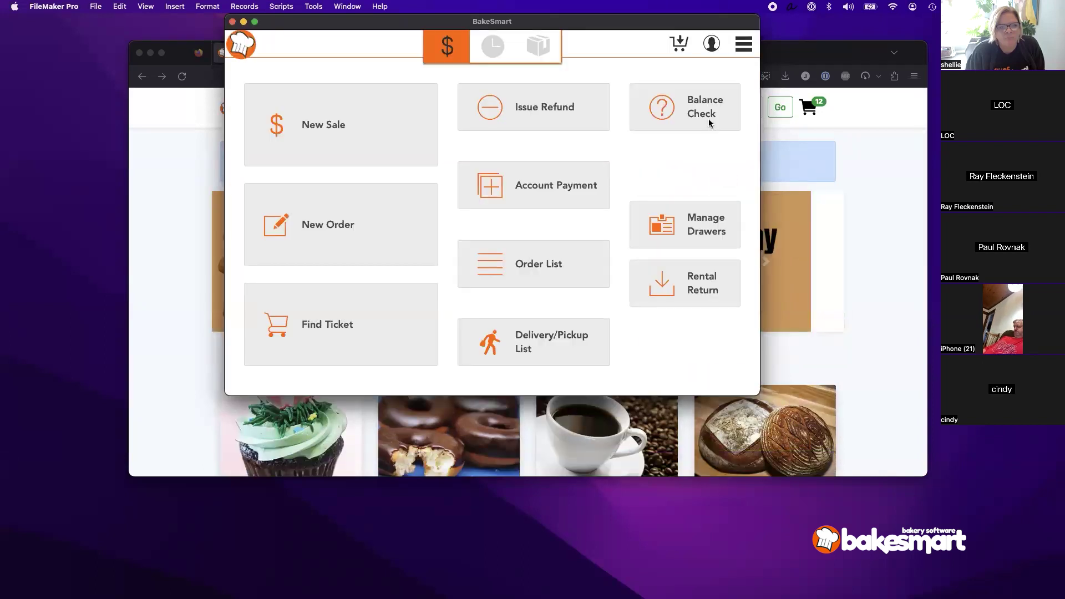
pyautogui.click(637, 248)
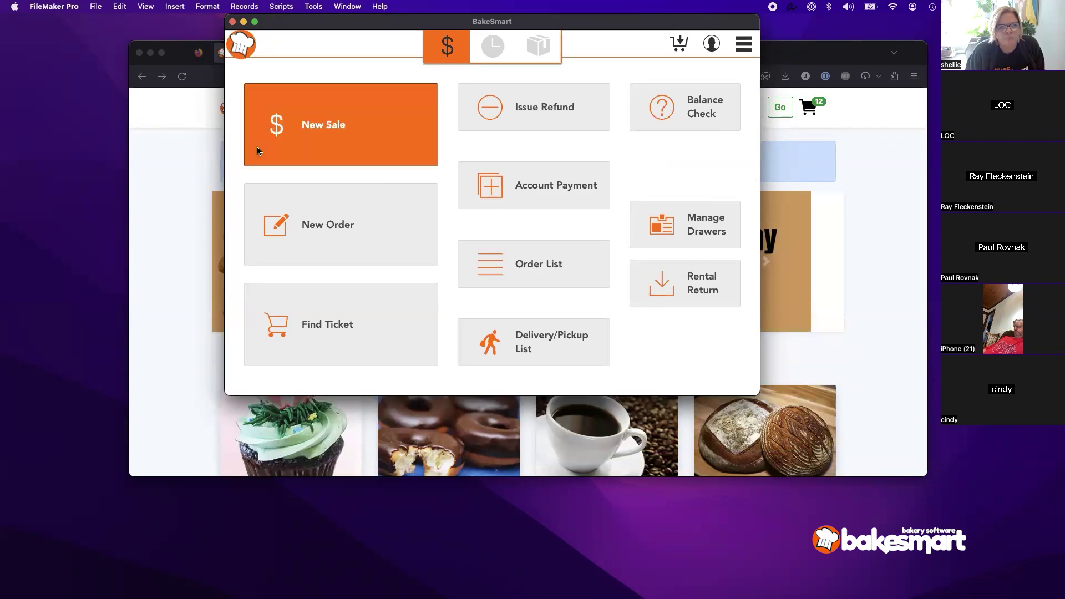
pyautogui.click(257, 150)
pyautogui.write('1234')
pyautogui.press('Return')
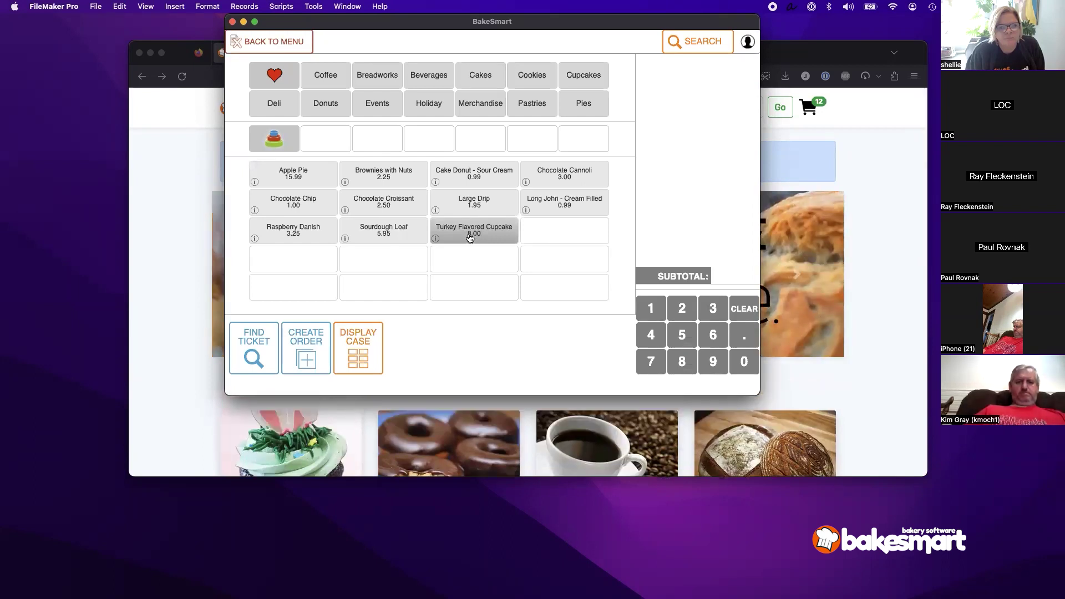
pyautogui.click(429, 104)
pyautogui.click(263, 147)
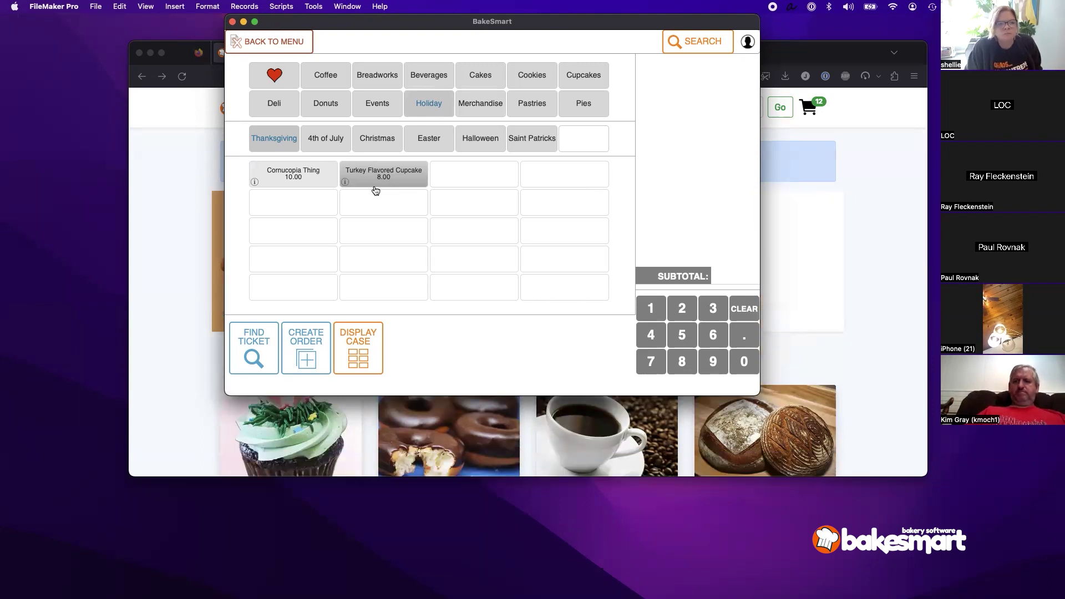
pyautogui.click(263, 77)
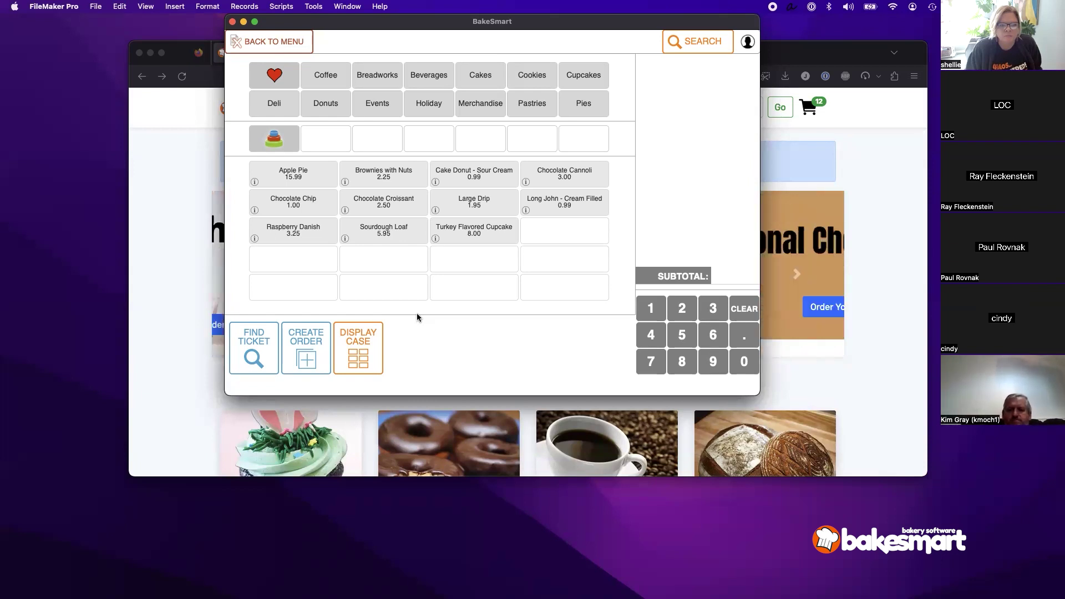
pyautogui.click(272, 49)
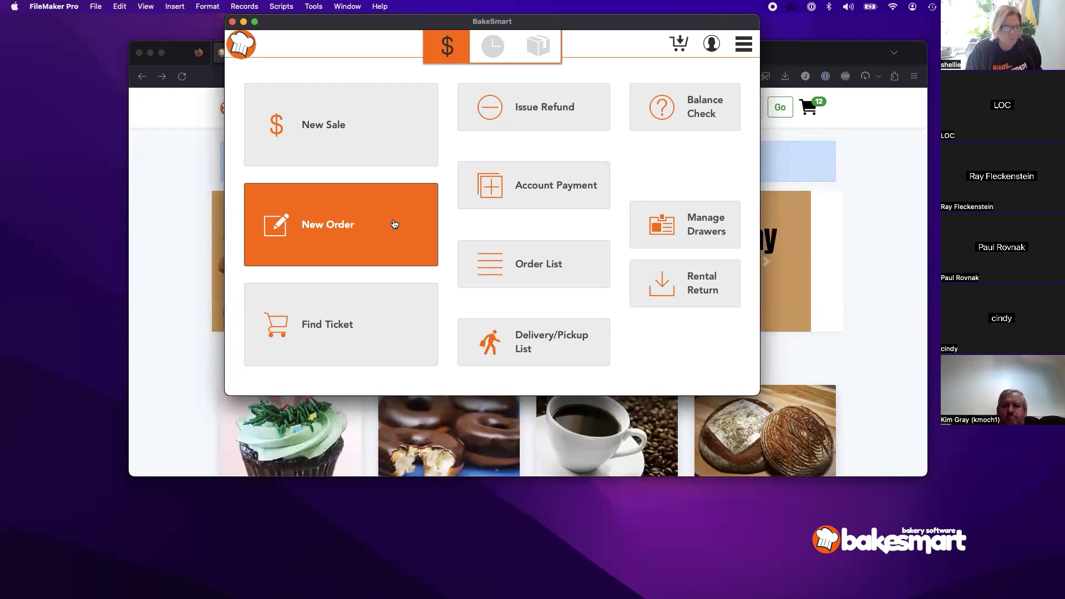
# Step: Open the full Products list and put Apple Pie into edit mode
pyautogui.click(746, 50)
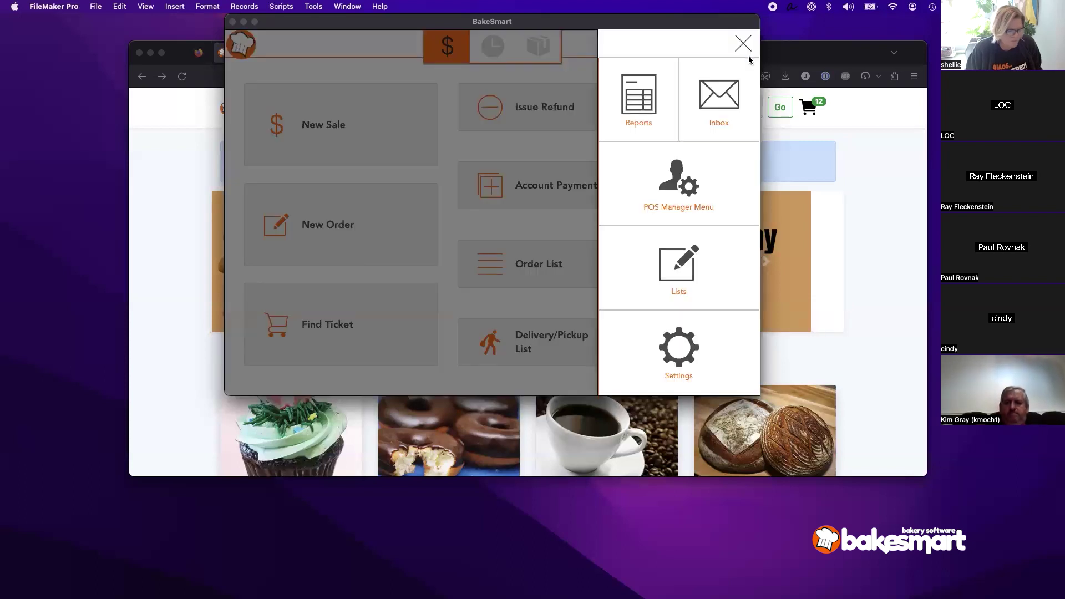
pyautogui.click(718, 271)
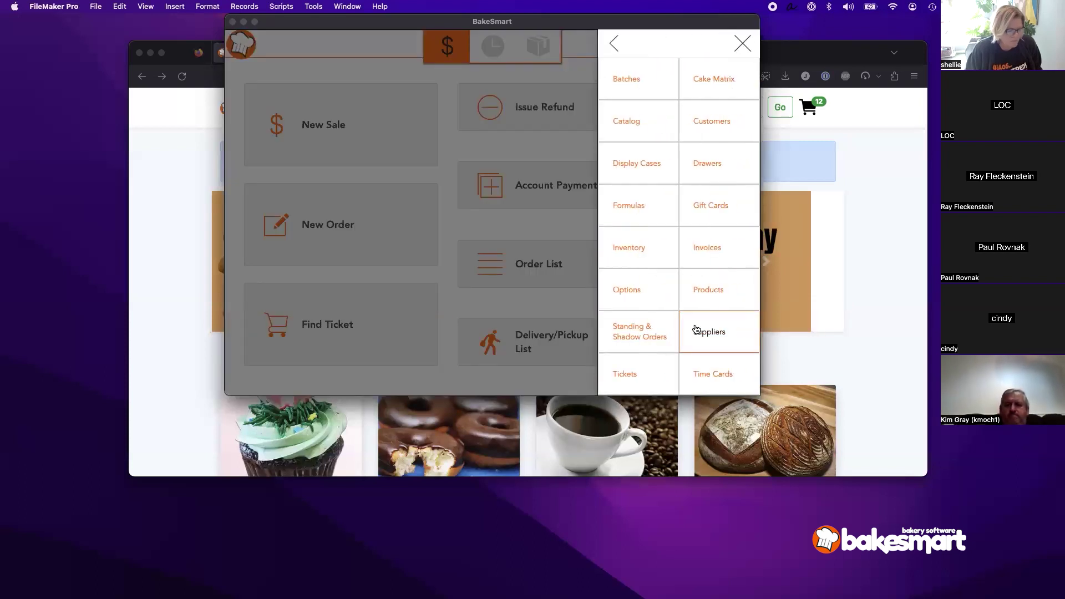
pyautogui.click(711, 301)
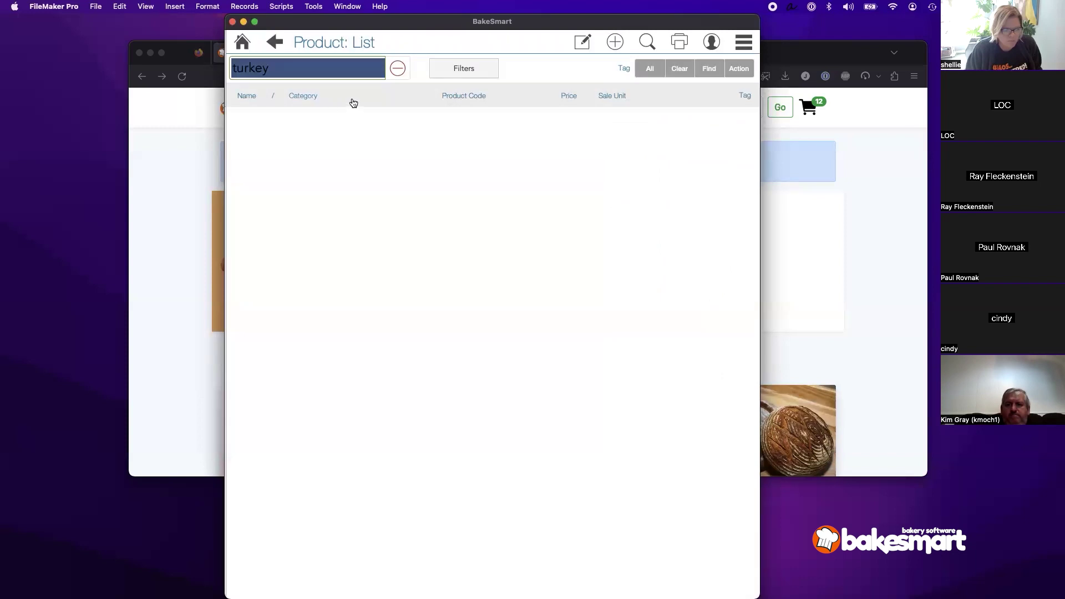
pyautogui.click(397, 68)
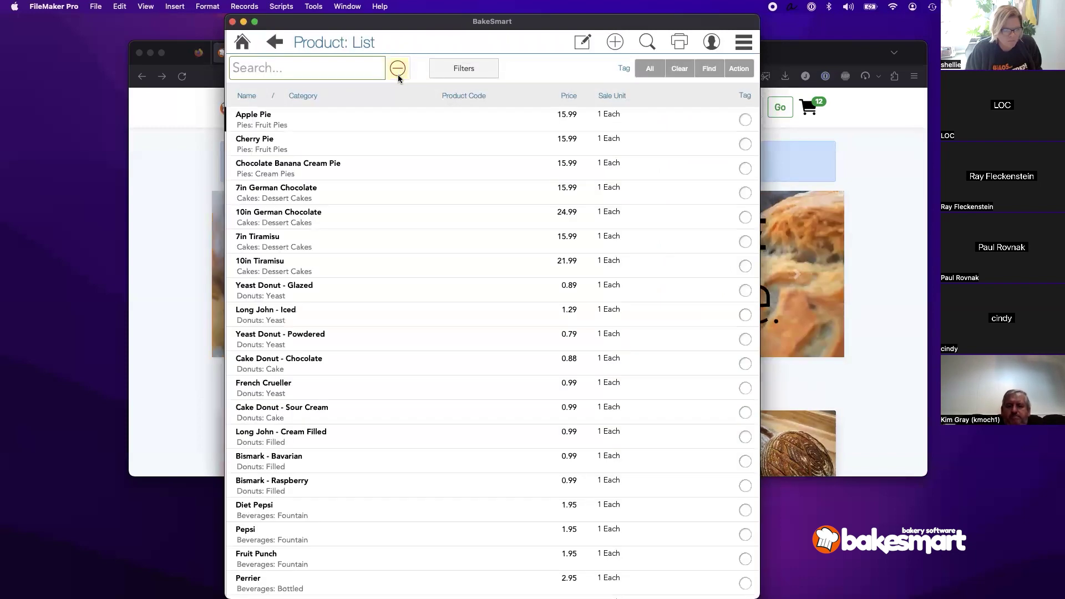
pyautogui.click(392, 124)
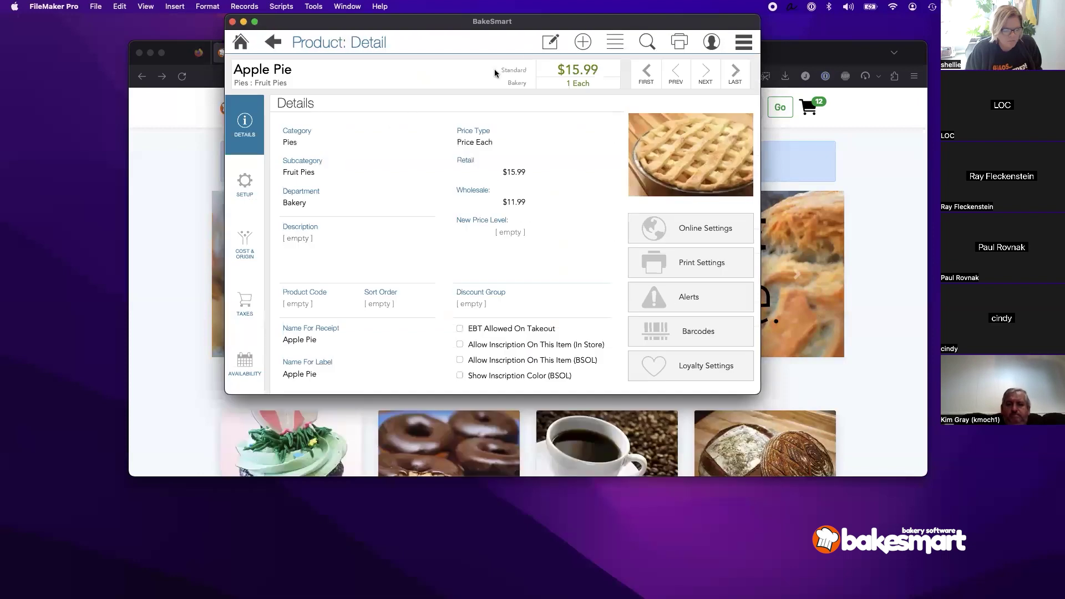
pyautogui.click(550, 42)
# Step: Set Apple Pie's retail price to 17.99 and wholesale to 16.19, then return to the list
pyautogui.click(511, 172)
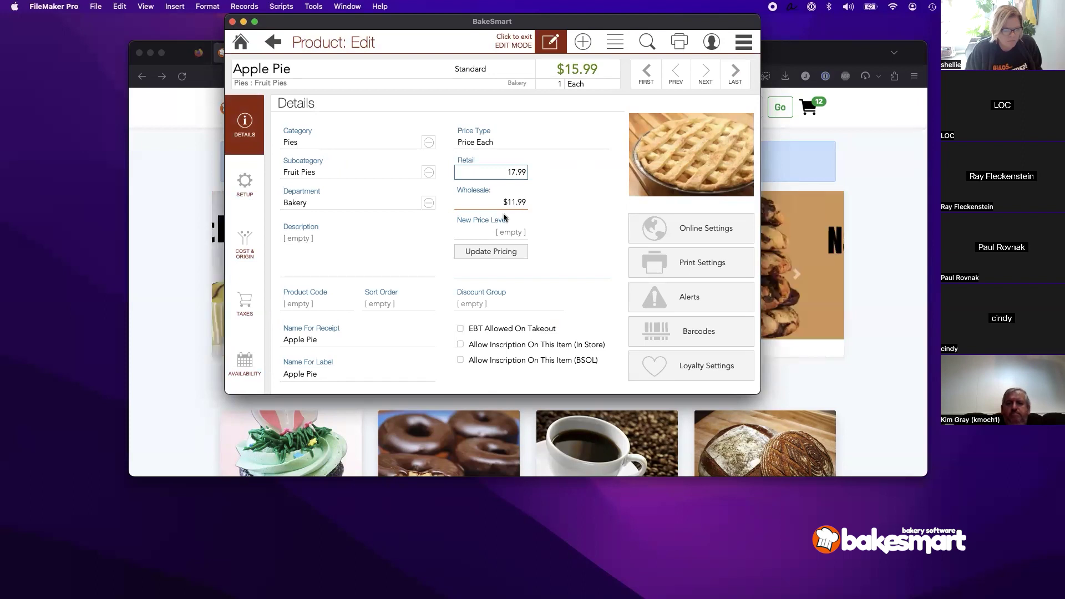
pyautogui.click(542, 209)
pyautogui.click(519, 251)
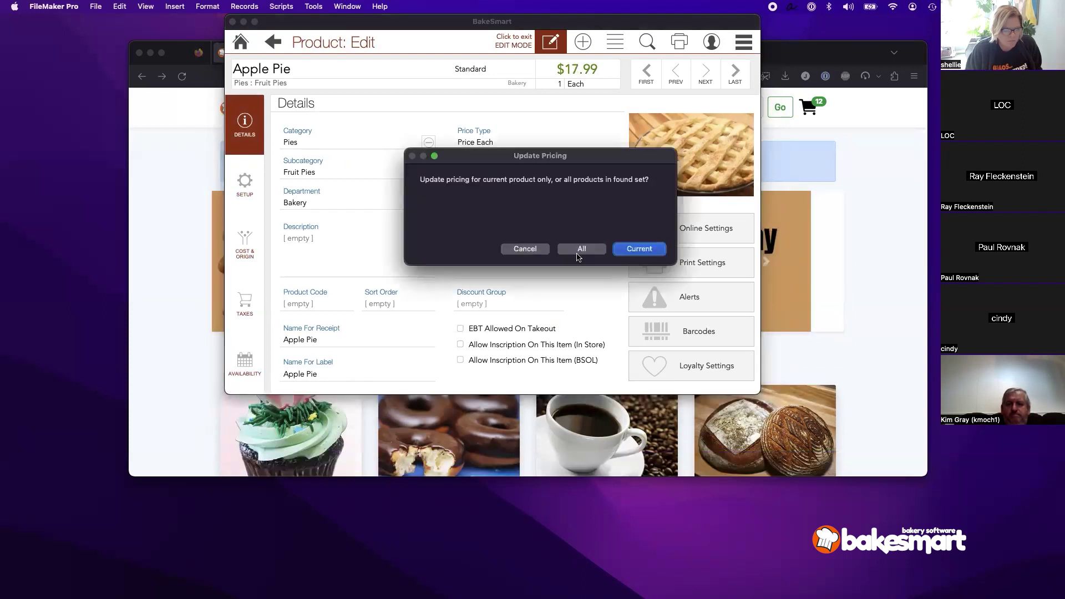
pyautogui.click(638, 248)
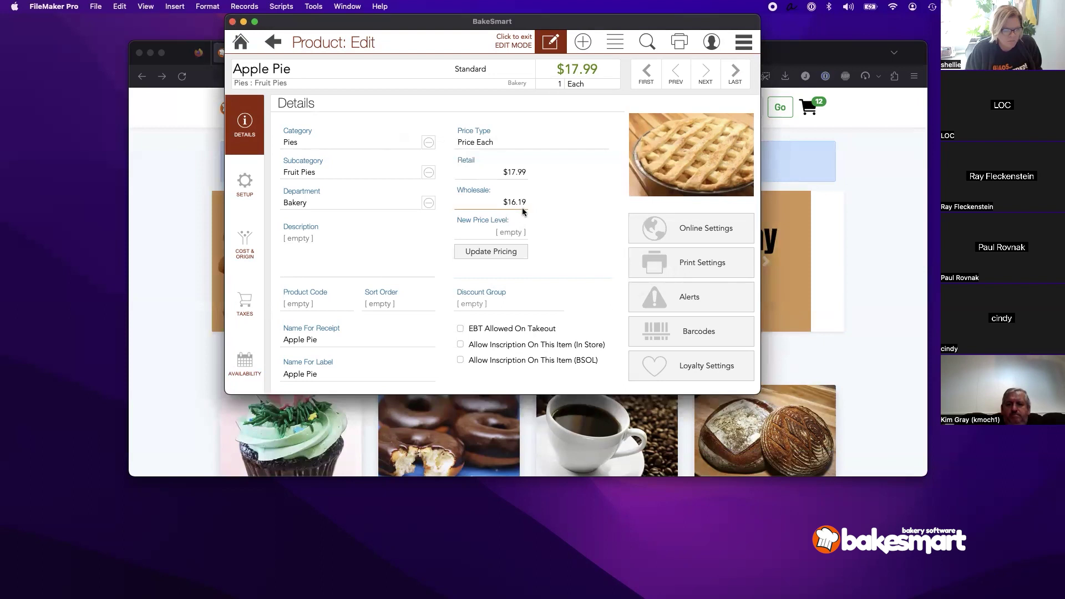
pyautogui.click(585, 203)
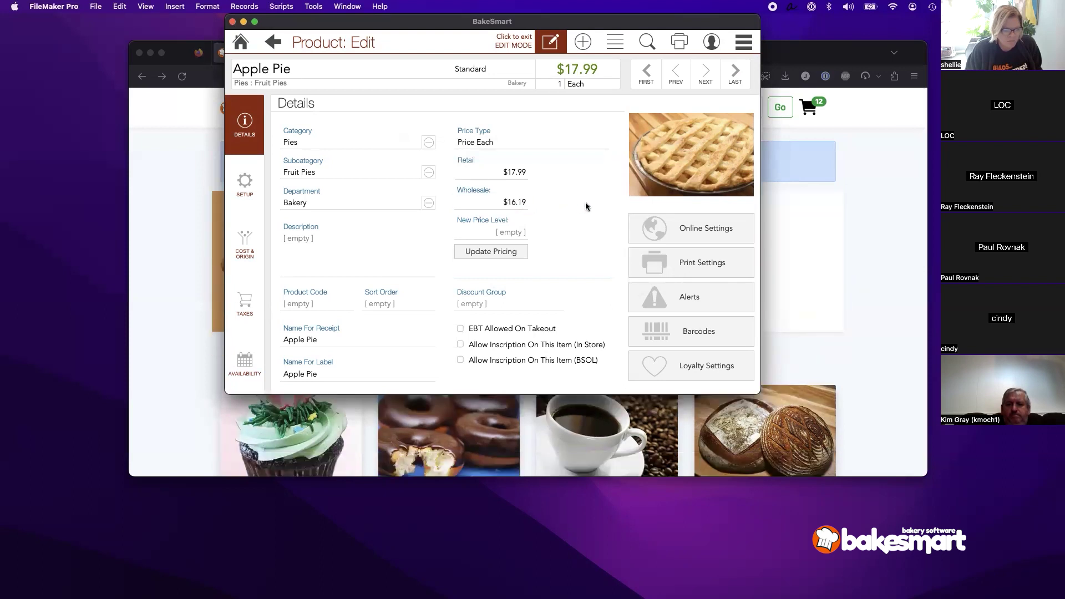
pyautogui.click(620, 44)
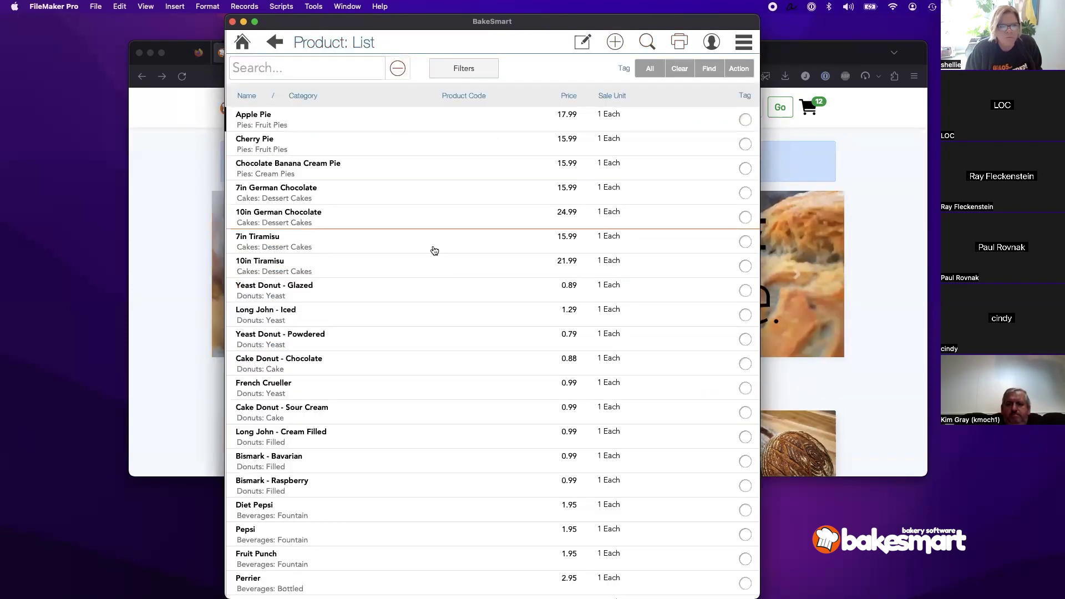
pyautogui.click(657, 43)
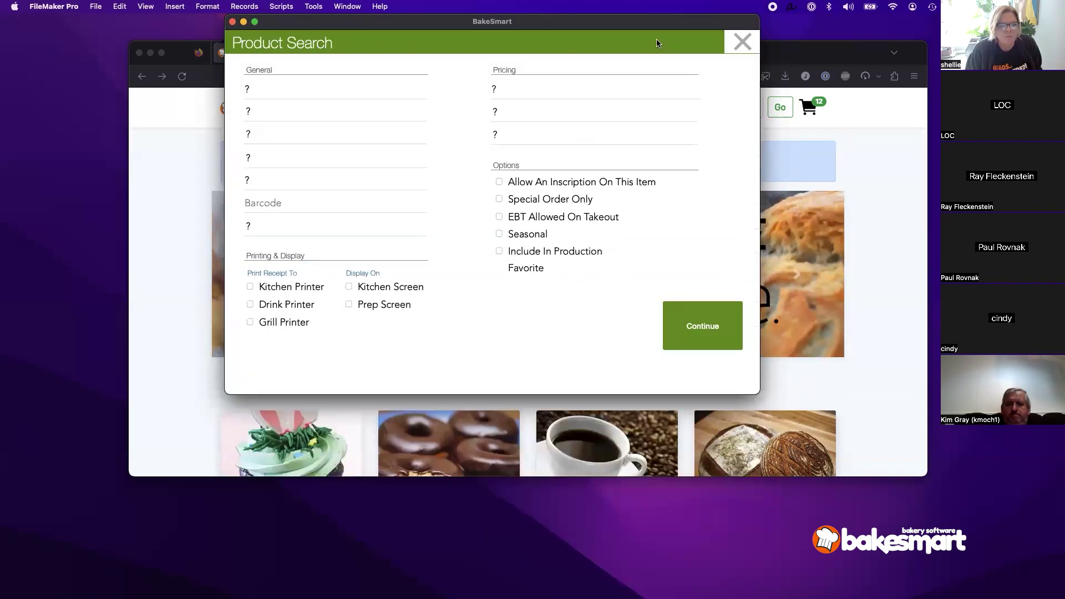
pyautogui.click(295, 115)
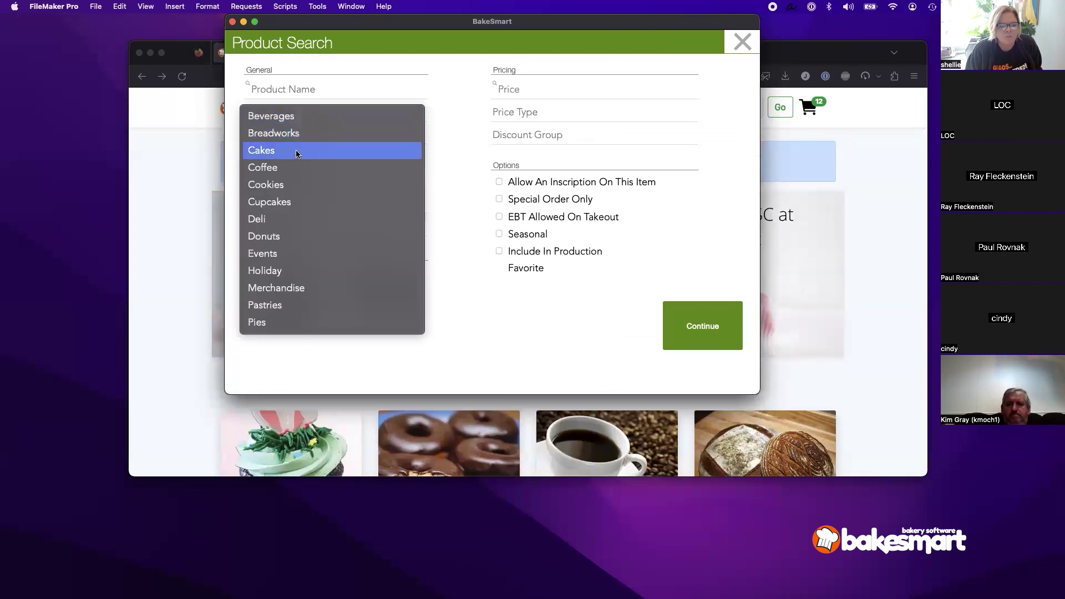
pyautogui.click(297, 191)
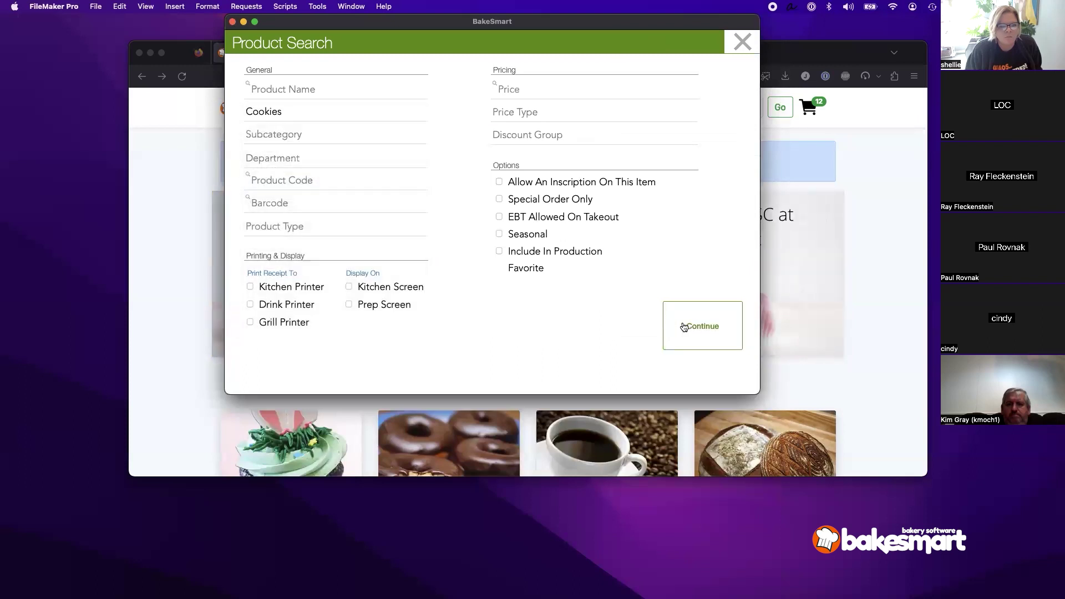
pyautogui.click(683, 326)
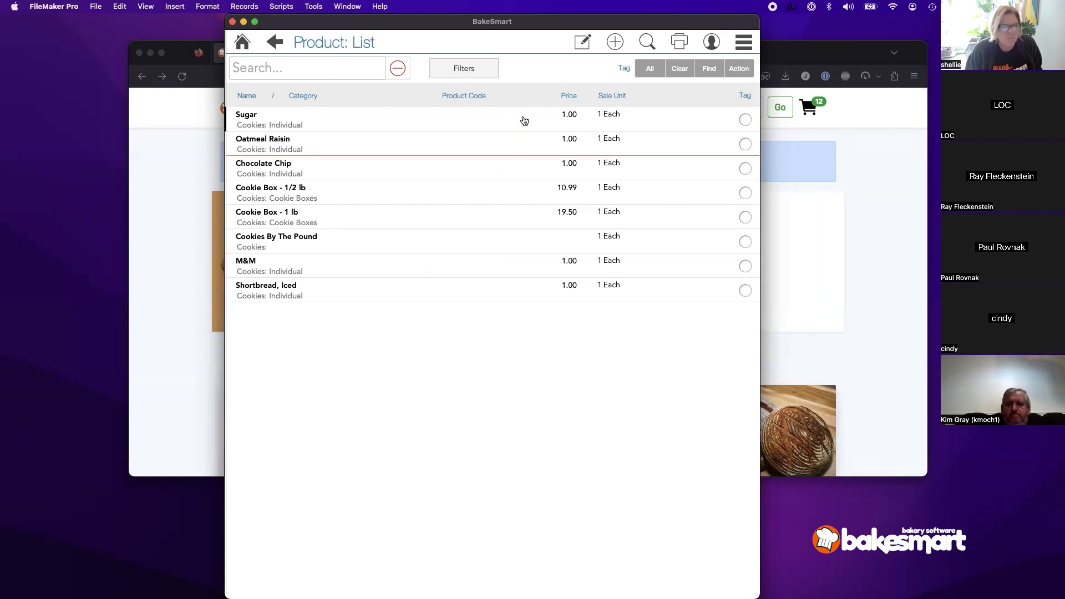
pyautogui.click(404, 74)
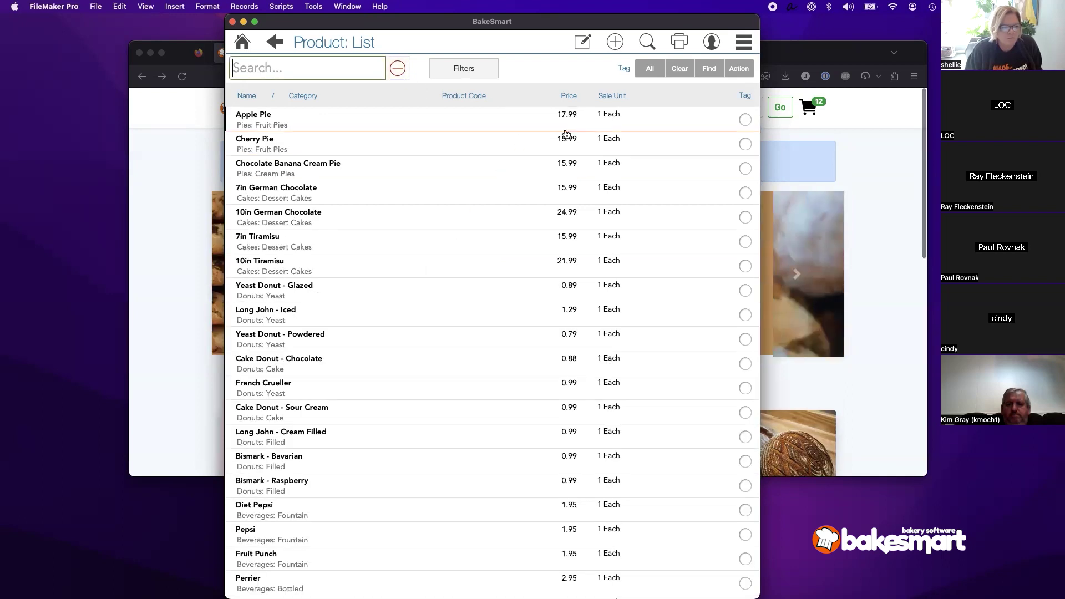
# Step: Open bulk price editing and select the Retail price level
pyautogui.click(585, 44)
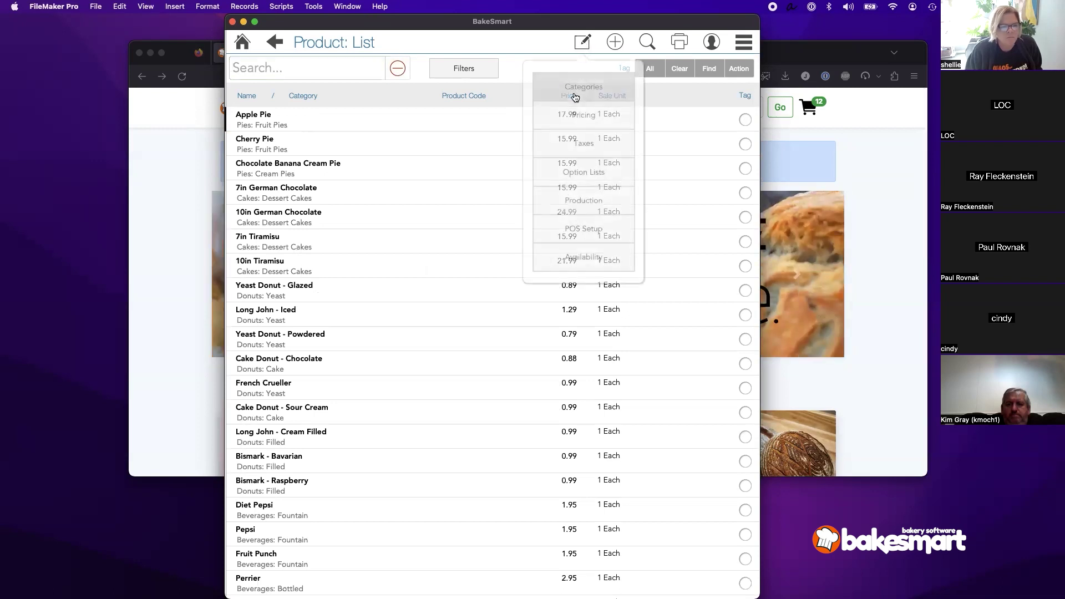
pyautogui.click(577, 119)
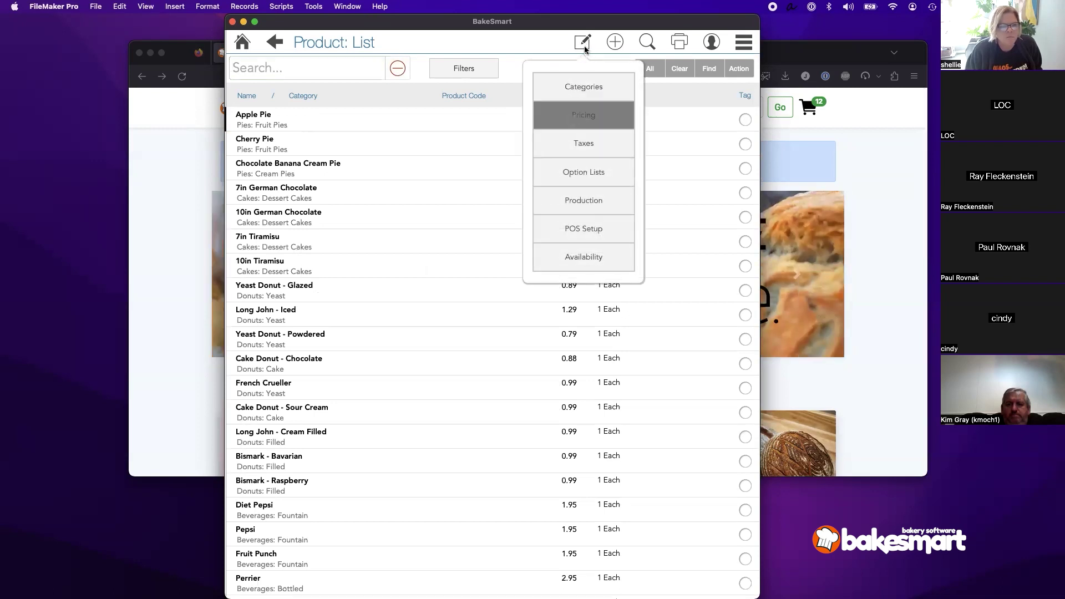
pyautogui.click(586, 120)
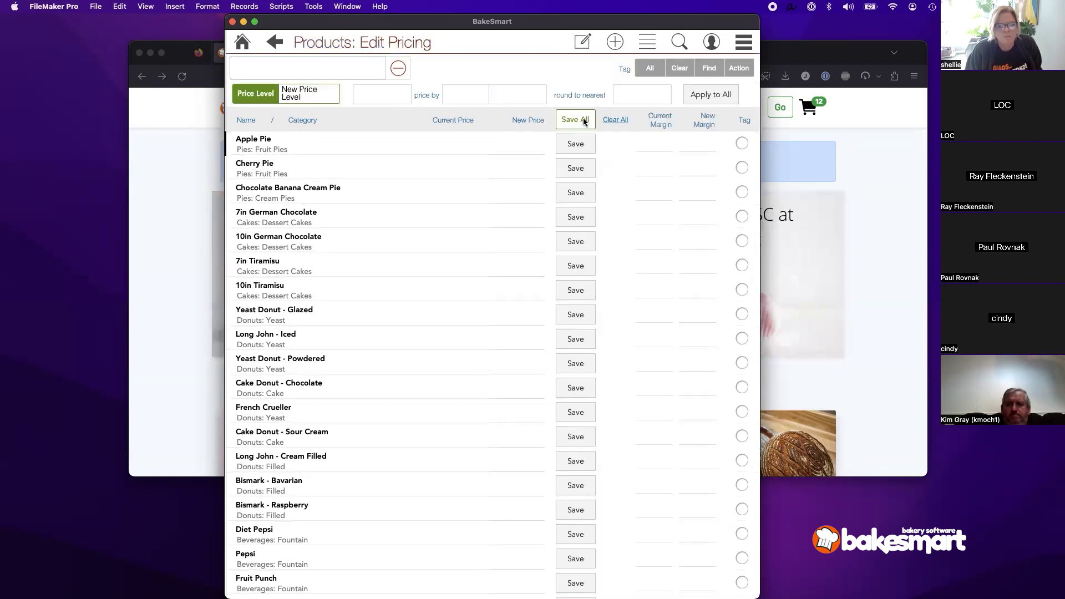
pyautogui.click(337, 95)
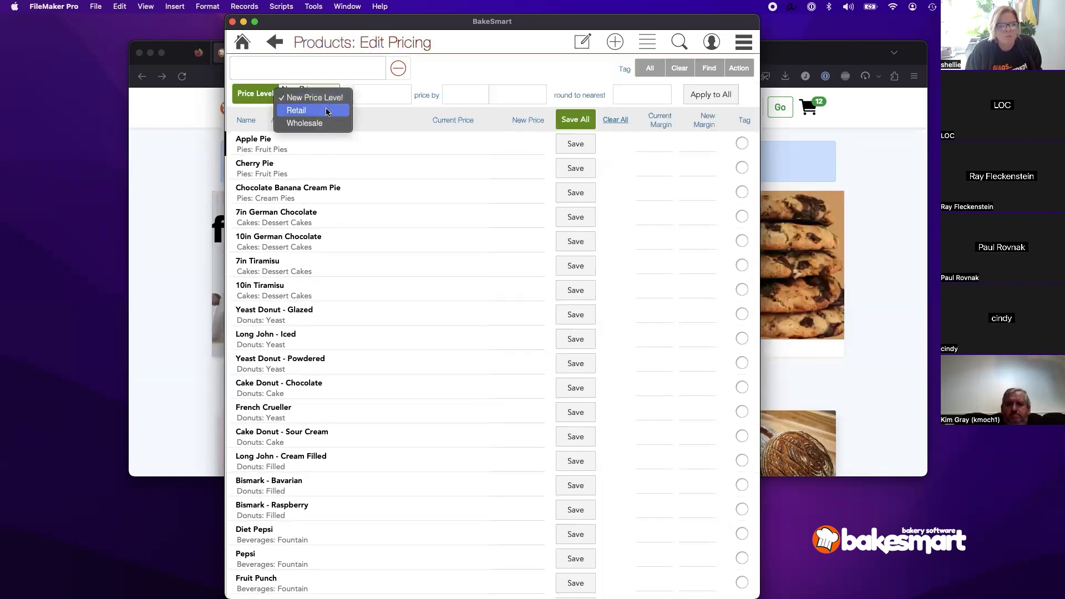
pyautogui.press('Escape')
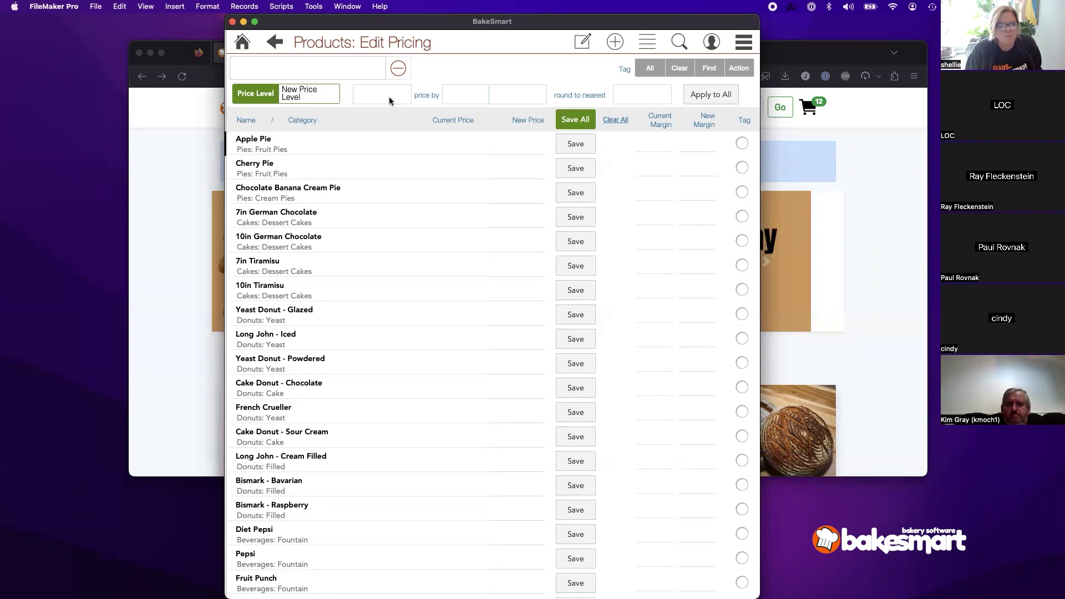
# Step: Set an Increase of 10 Percent rounded to 5 Cents and apply it to all products
pyautogui.click(389, 99)
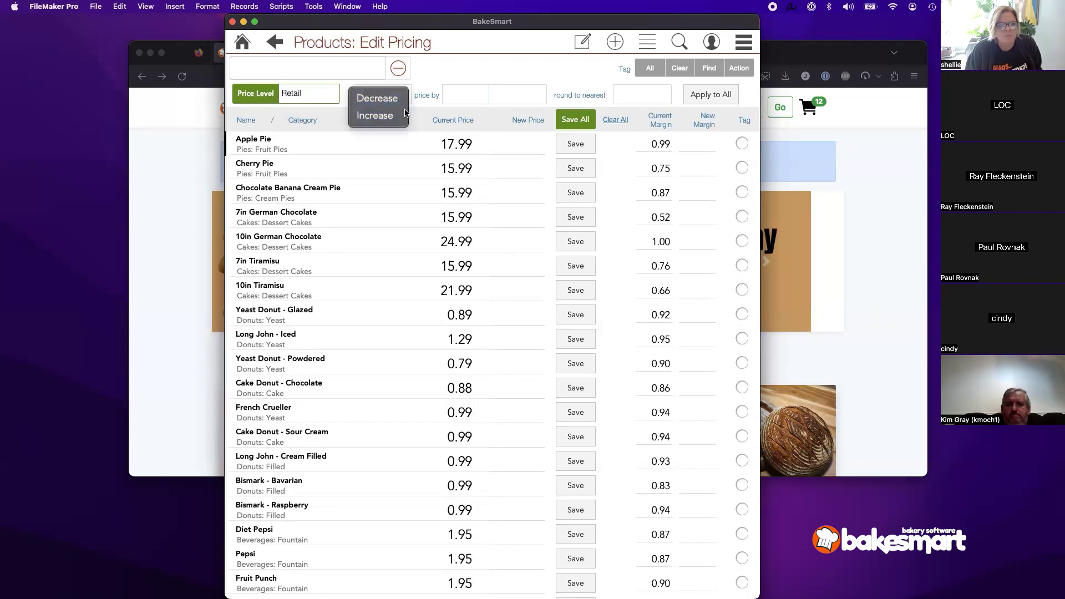
pyautogui.click(375, 116)
pyautogui.click(455, 95)
pyautogui.write('1')
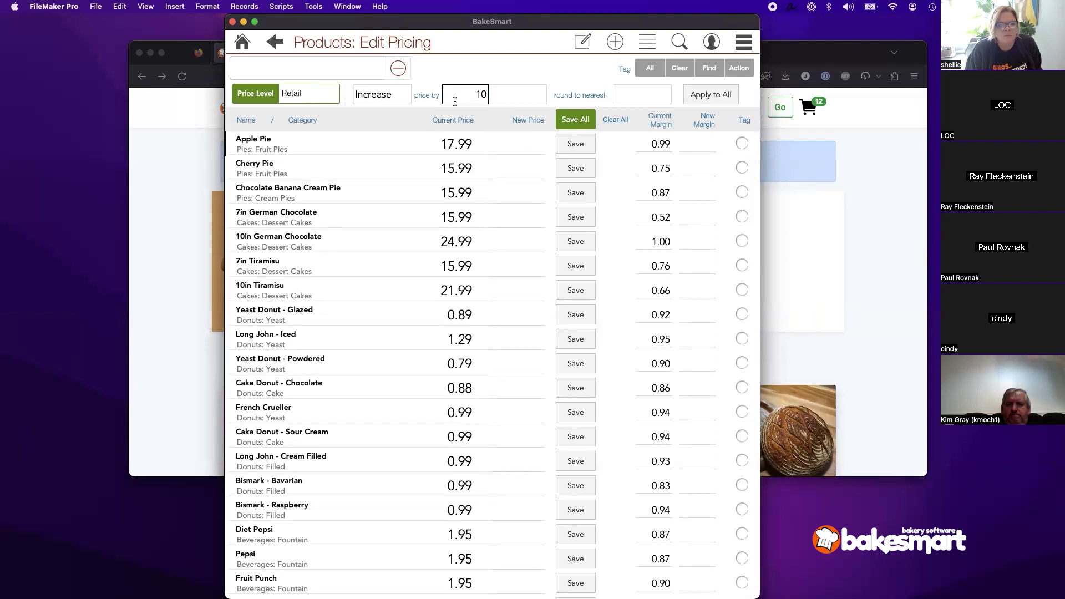
pyautogui.write('0')
pyautogui.press('Tab')
pyautogui.click(507, 112)
pyautogui.click(647, 99)
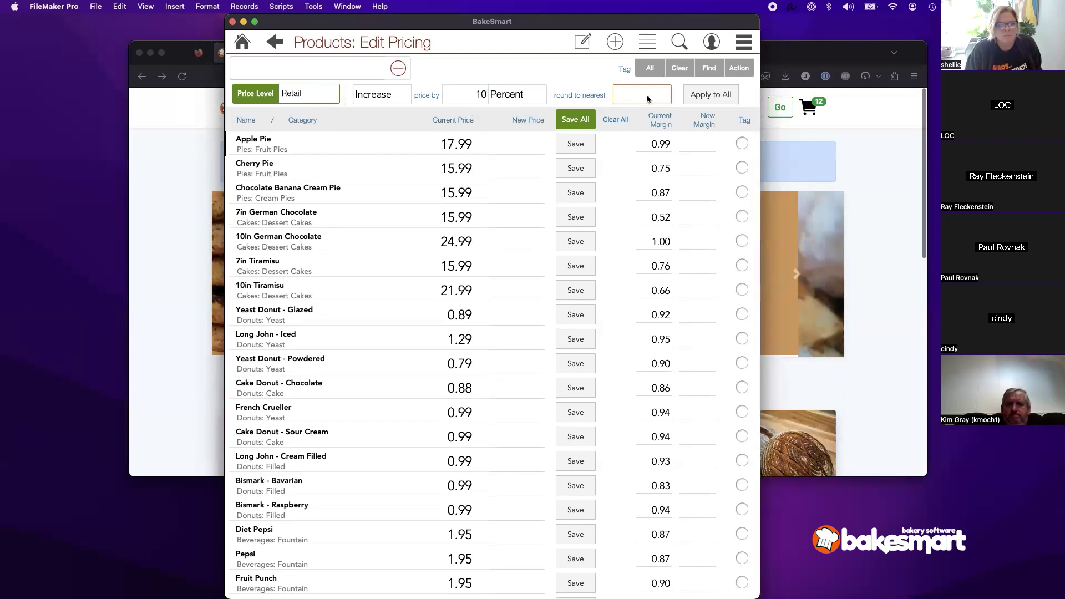
pyautogui.click(646, 149)
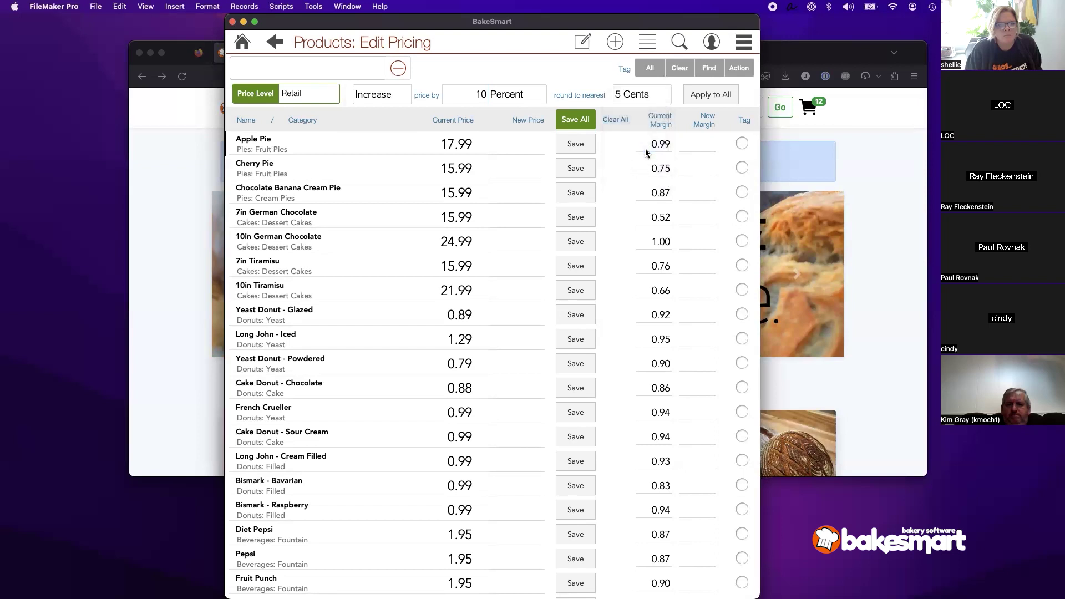
pyautogui.click(720, 98)
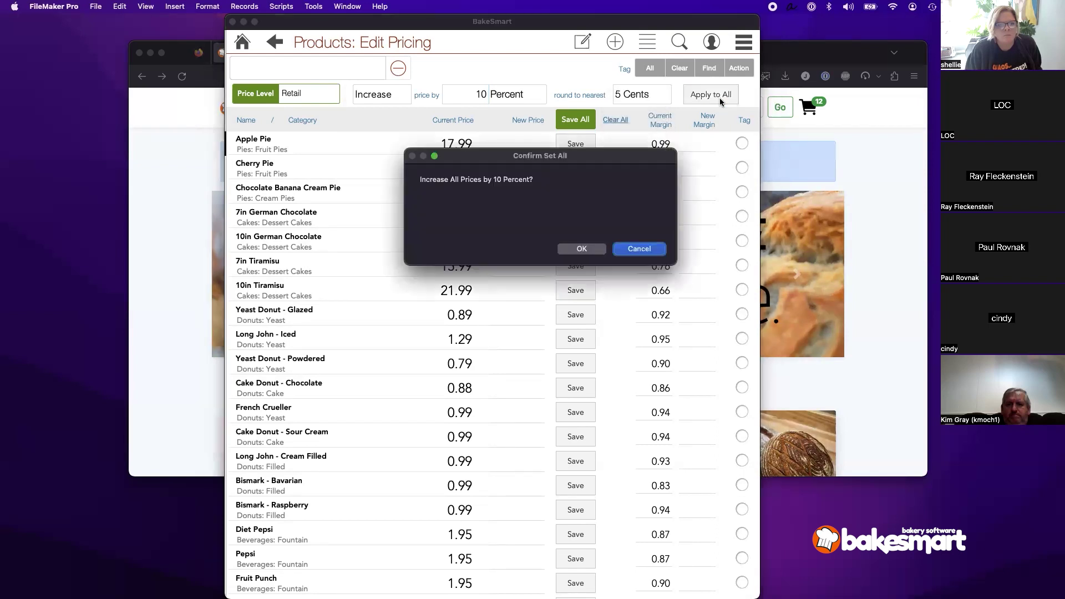
# Step: Confirm the 10 percent increase and save Apple Pie's new price of 19.80
pyautogui.click(595, 251)
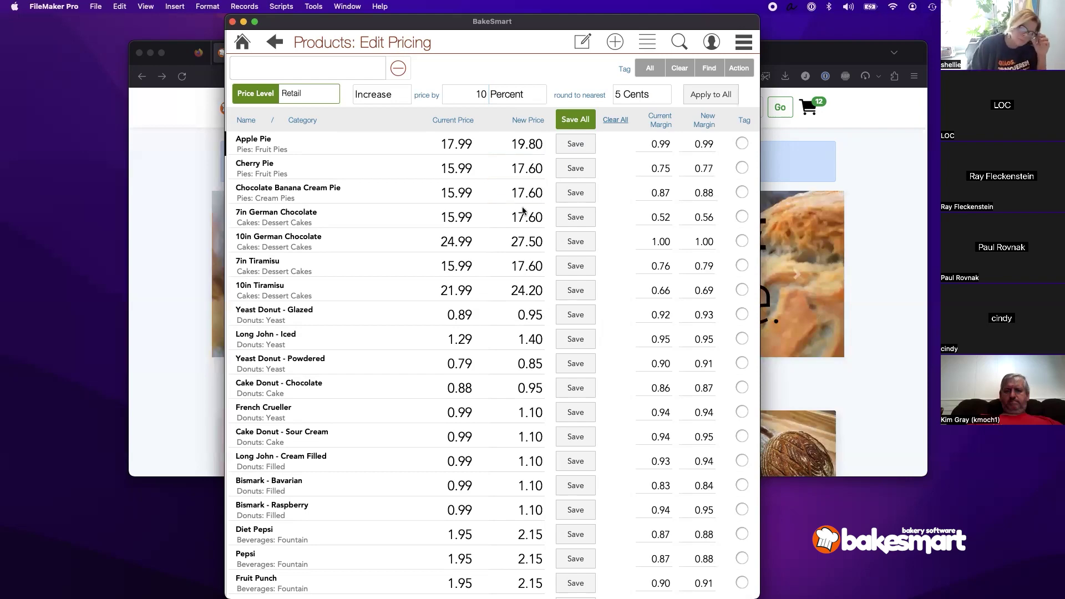
pyautogui.scroll(-5, 524, 221)
pyautogui.scroll(3, 522, 183)
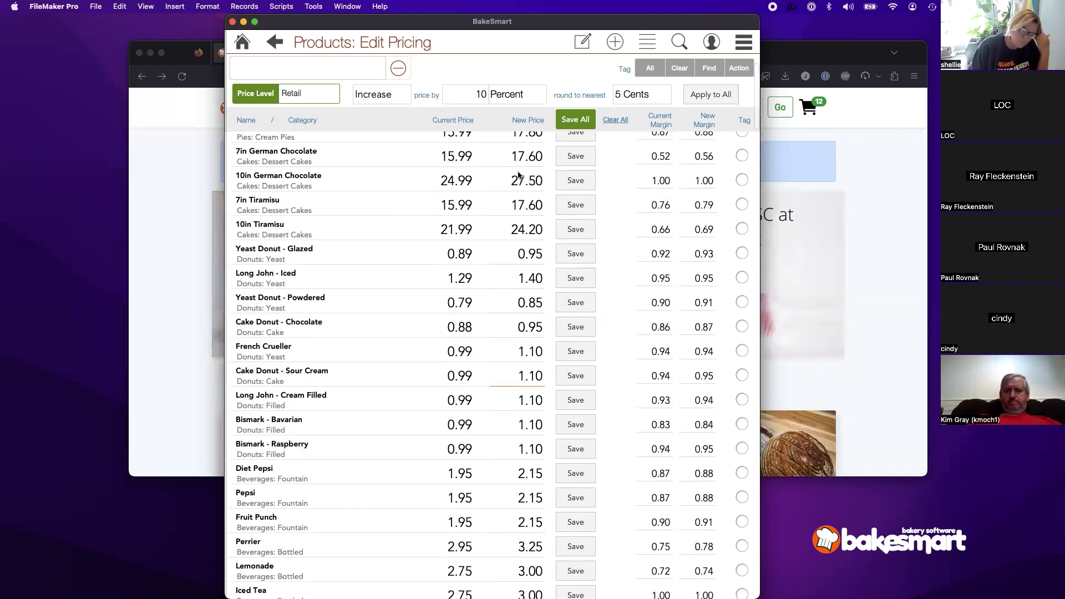
pyautogui.scroll(3, 518, 175)
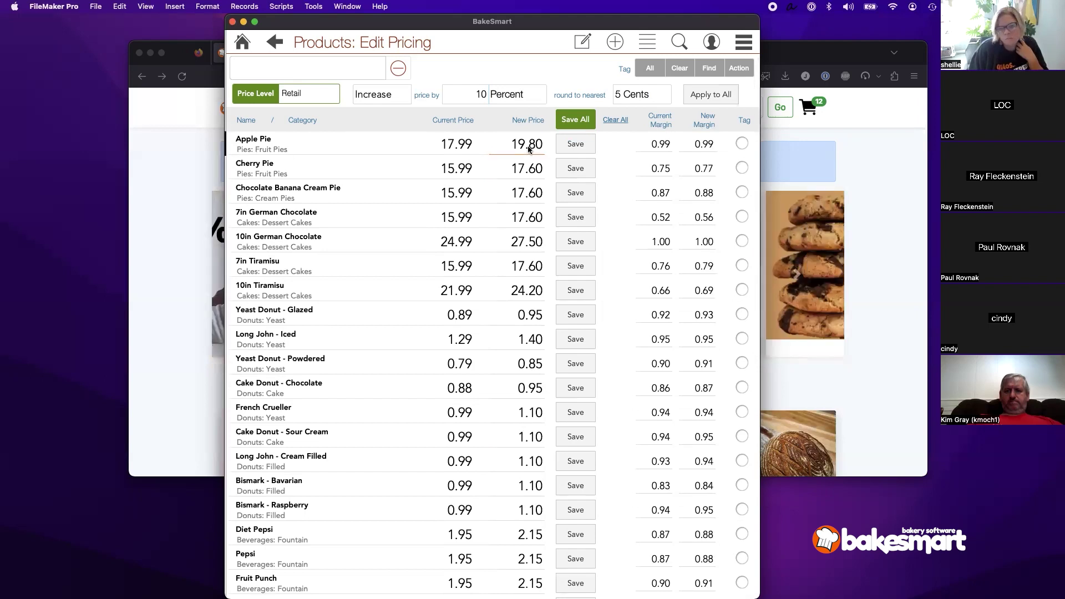
pyautogui.click(575, 144)
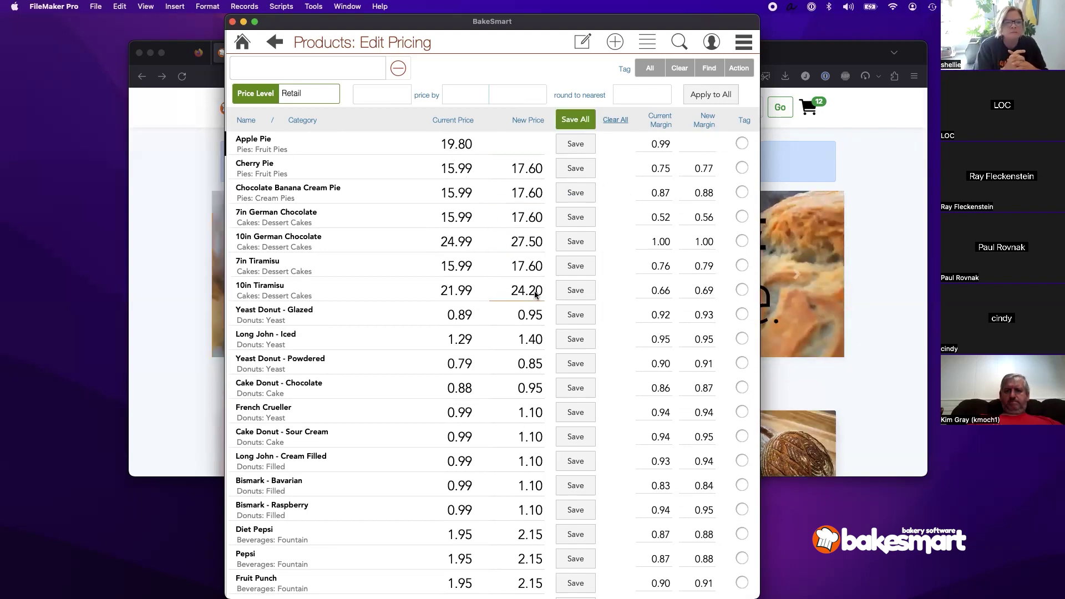
# Step: Scroll through the New Price column to review the other products' proposed prices
pyautogui.scroll(-10, 533, 288)
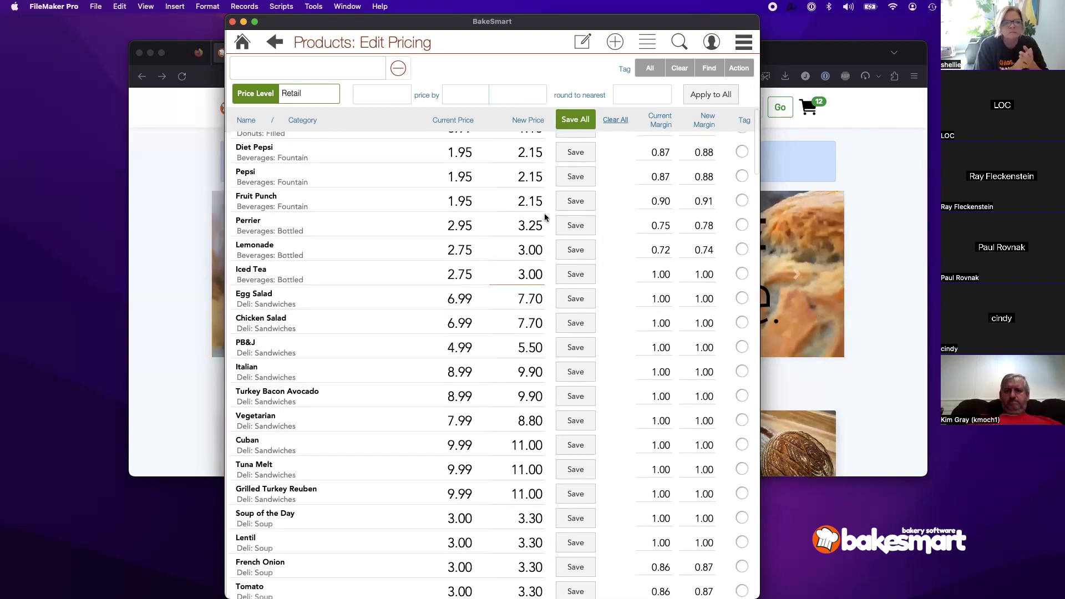
pyautogui.scroll(2, 500, 211)
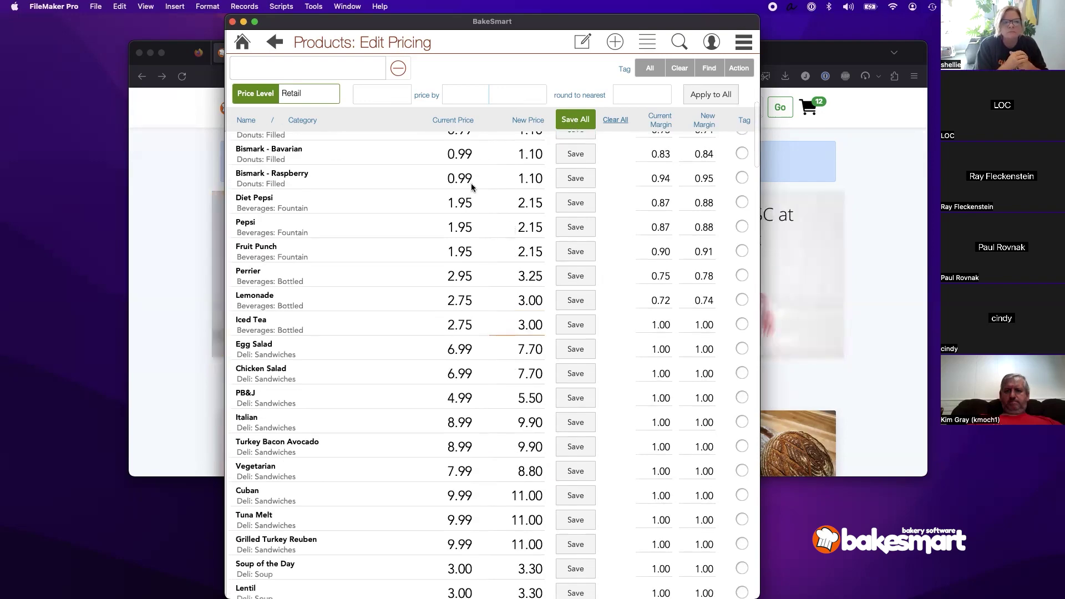
pyautogui.scroll(6, 465, 261)
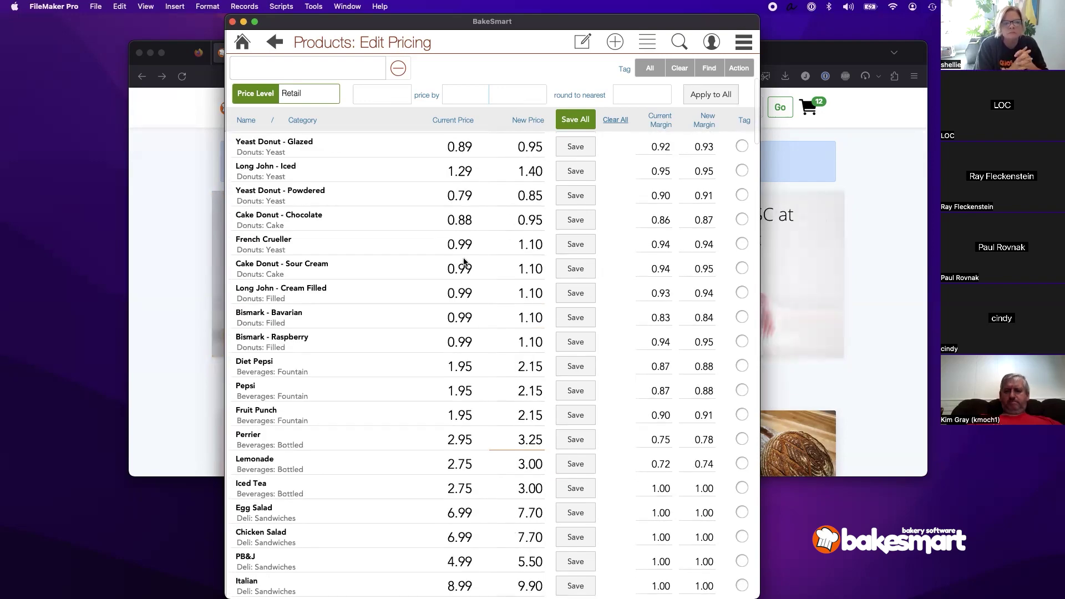
pyautogui.scroll(-3, 467, 259)
pyautogui.scroll(-10, 467, 258)
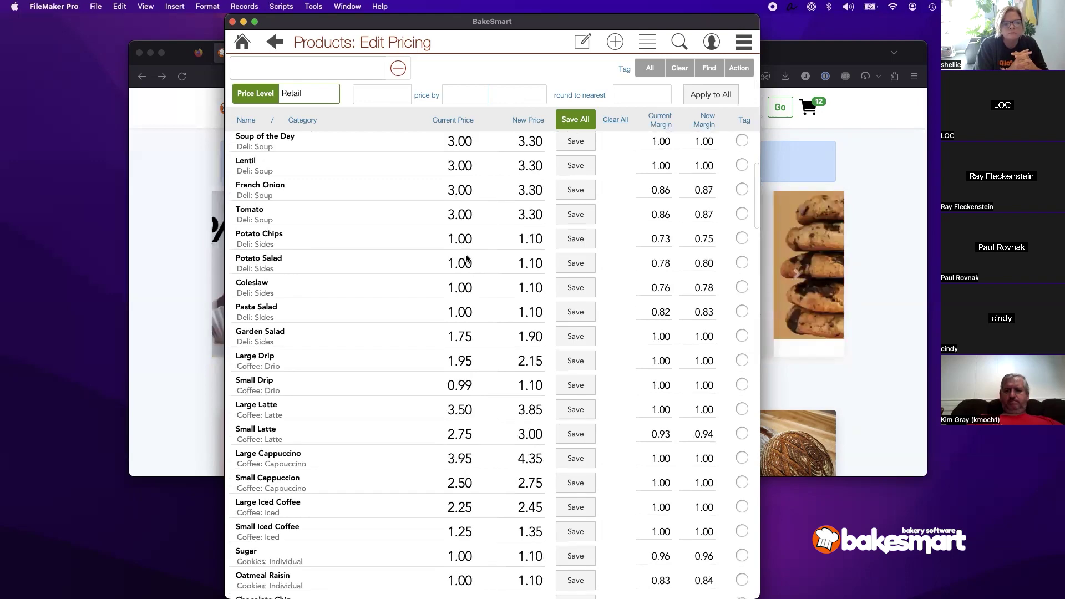
pyautogui.scroll(-5, 274, 42)
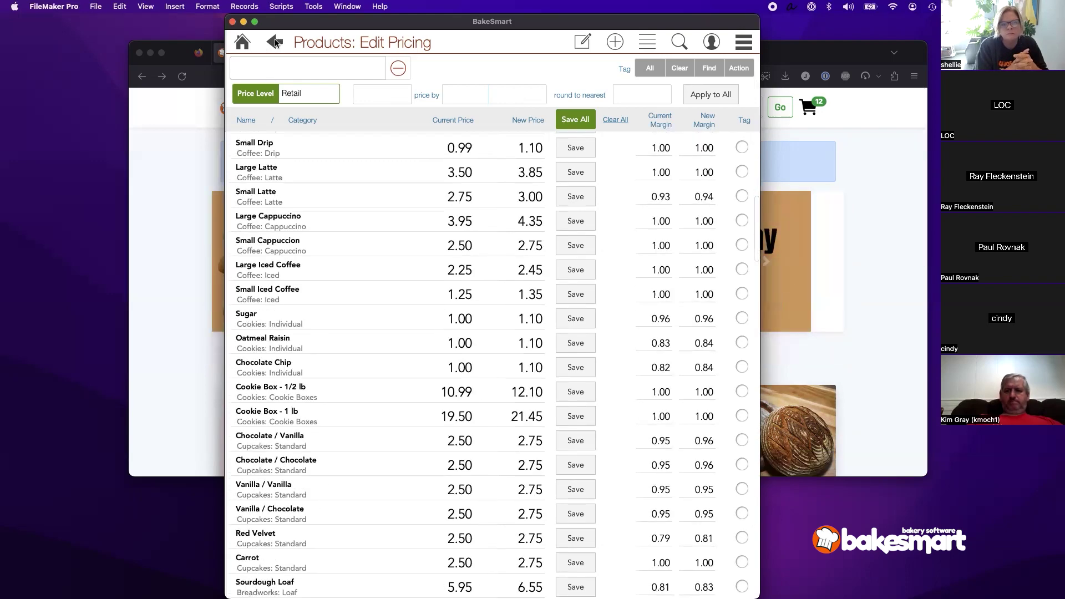
pyautogui.scroll(-8, 273, 42)
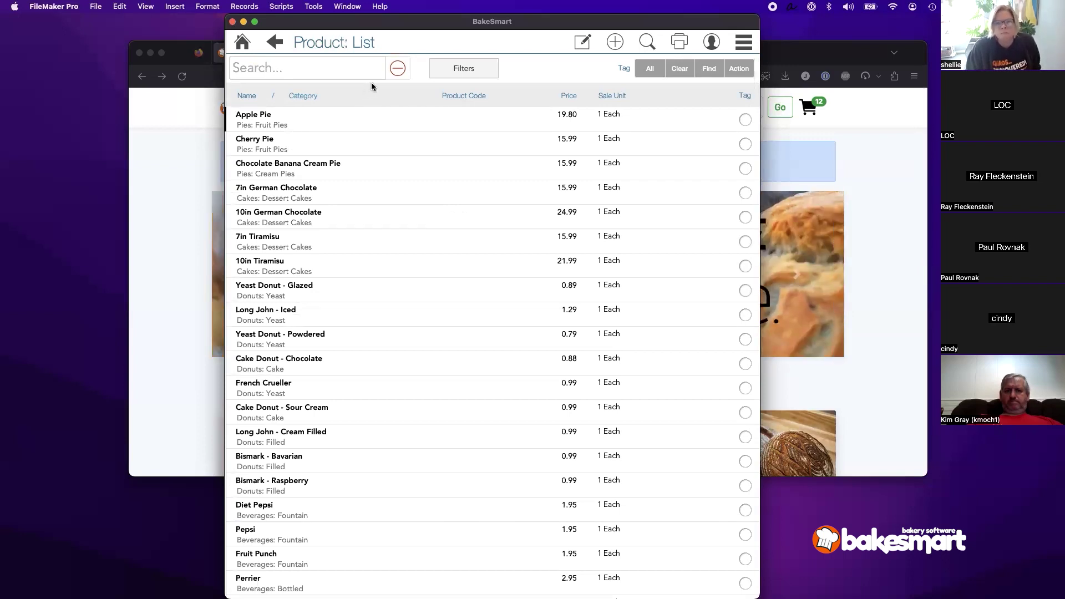
# Step: Return home and open the Catalog list from the side menu's Lists
pyautogui.click(241, 44)
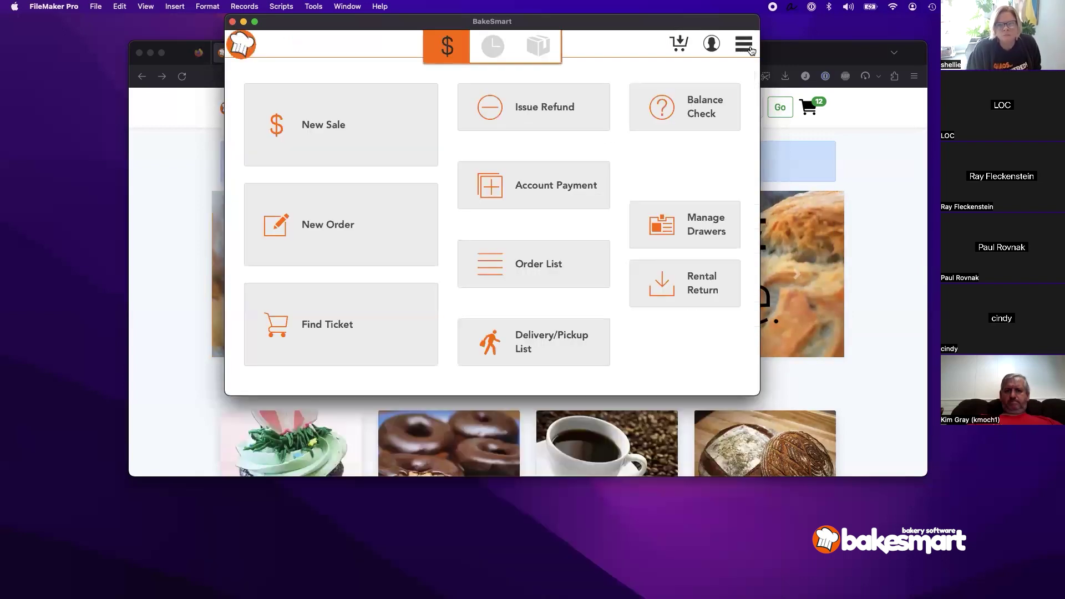
pyautogui.click(744, 45)
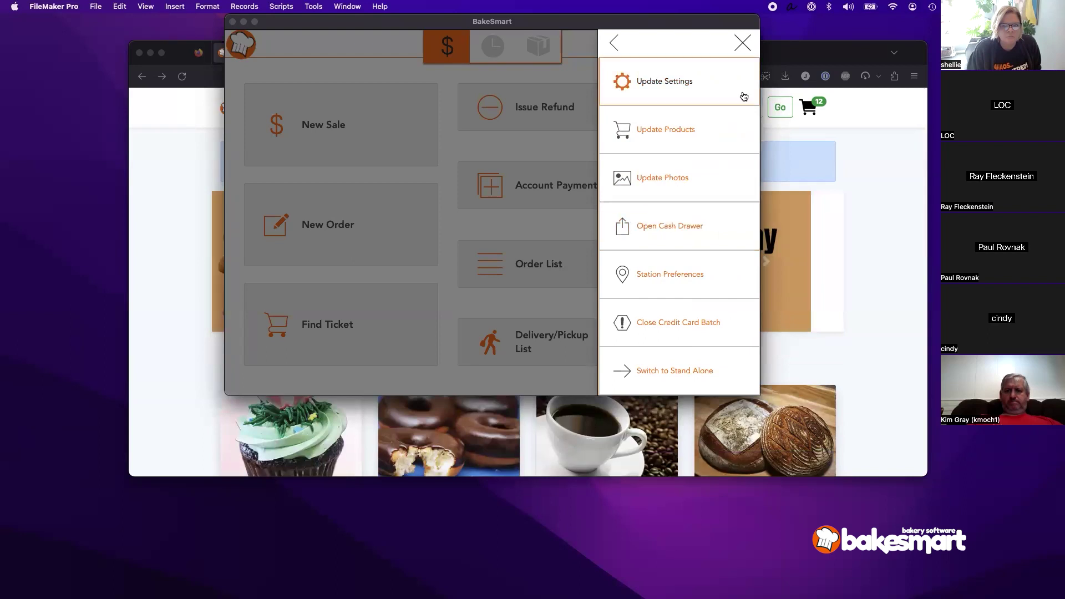
pyautogui.click(743, 44)
pyautogui.click(744, 46)
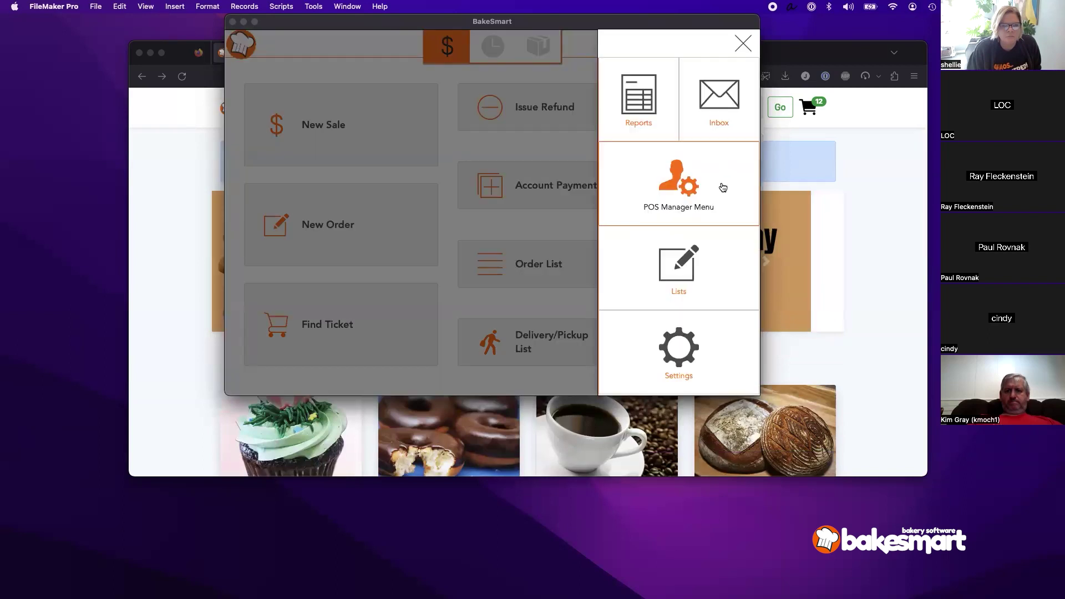
pyautogui.click(689, 366)
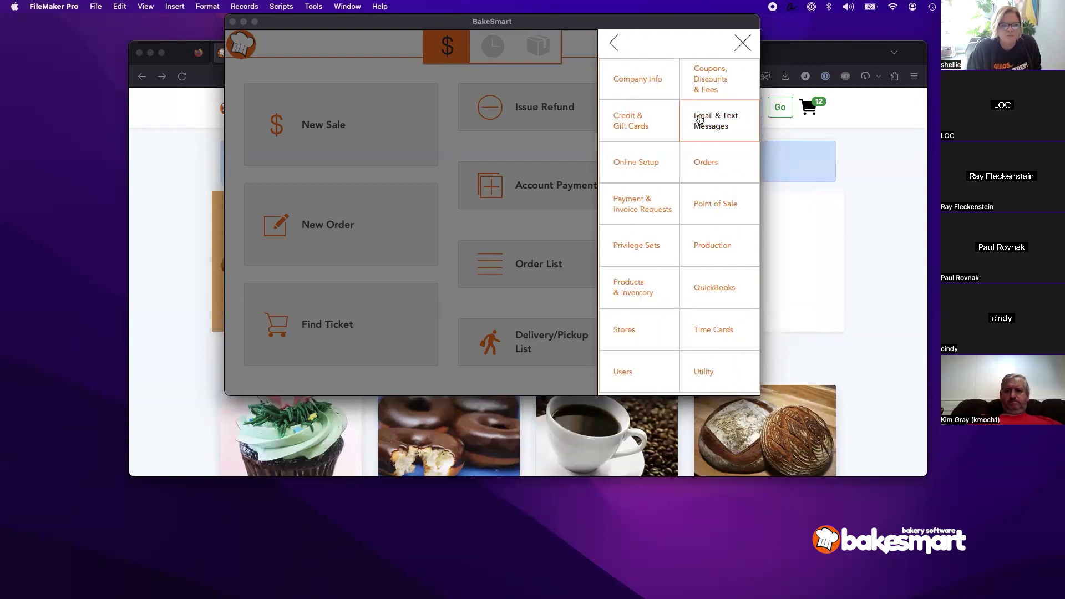
pyautogui.click(610, 43)
pyautogui.click(688, 261)
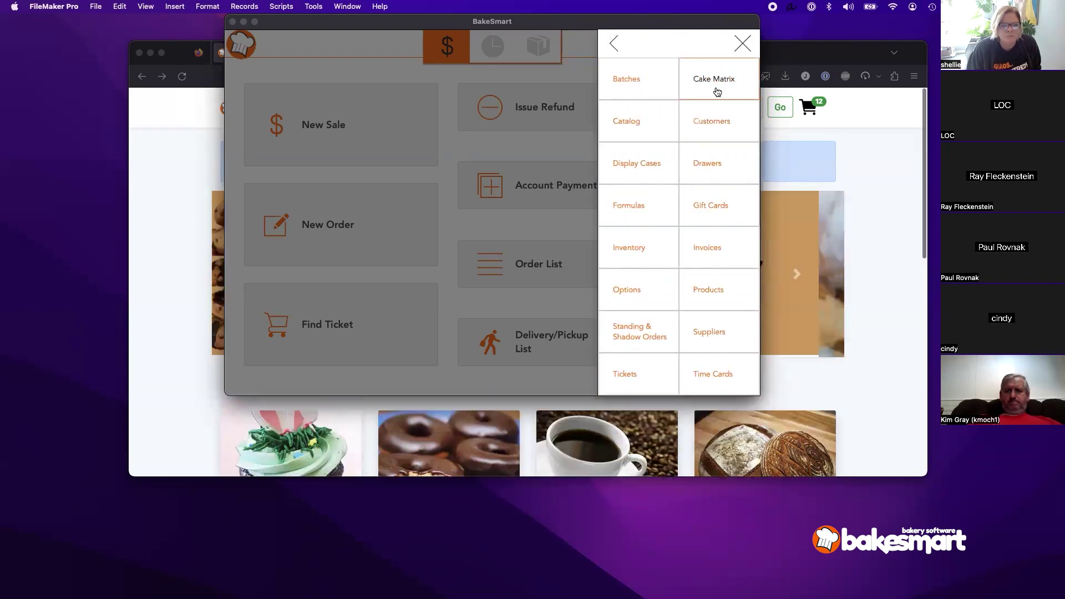
pyautogui.click(638, 118)
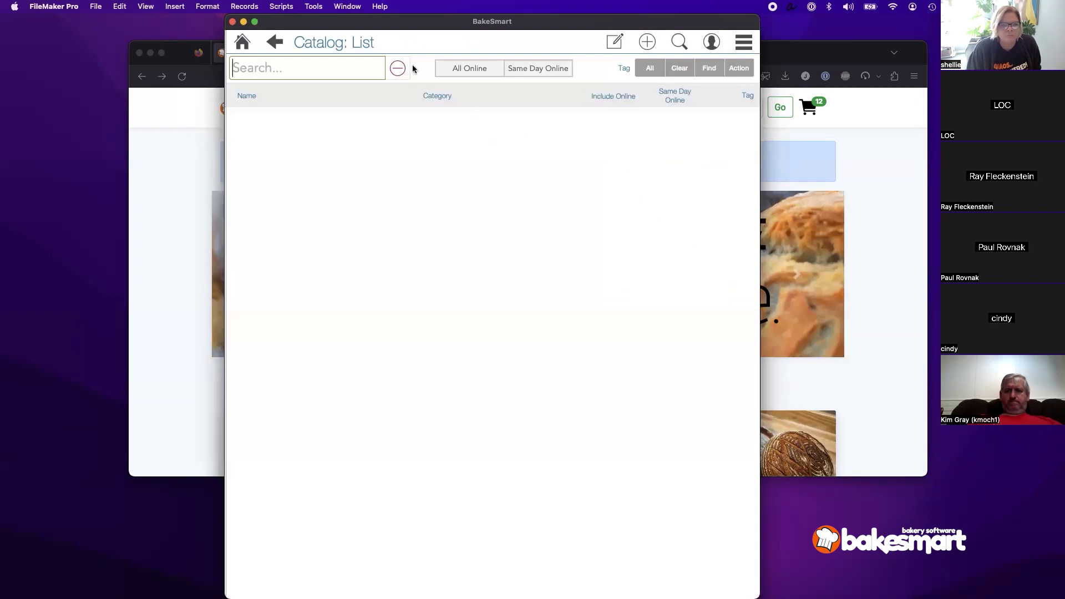
# Step: Open Apple Pie's catalog detail at 19.80, then bring the Firefox online store forward
pyautogui.click(351, 118)
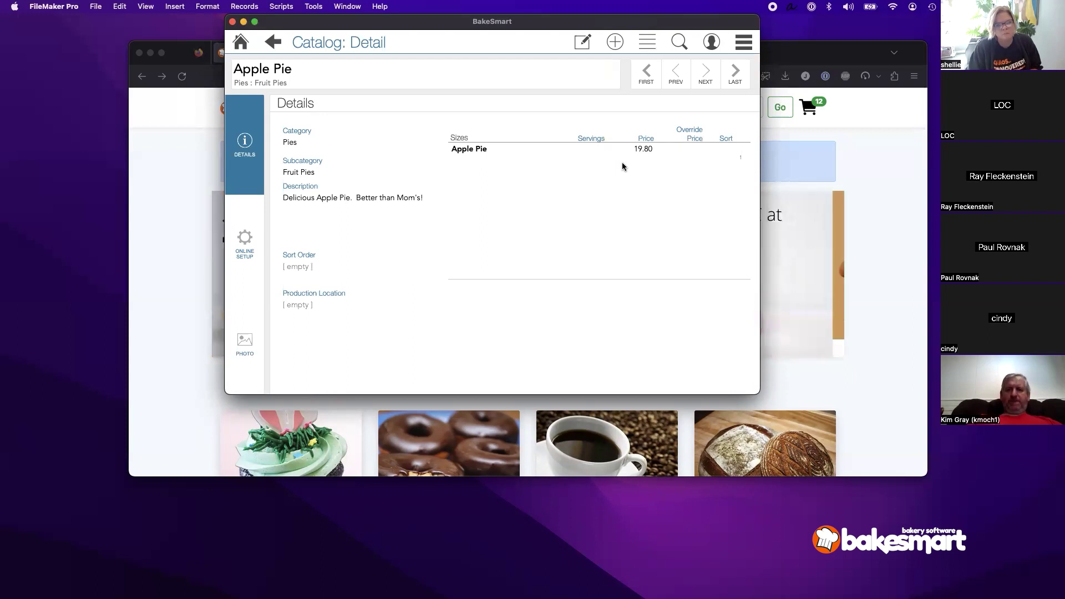
pyautogui.click(846, 175)
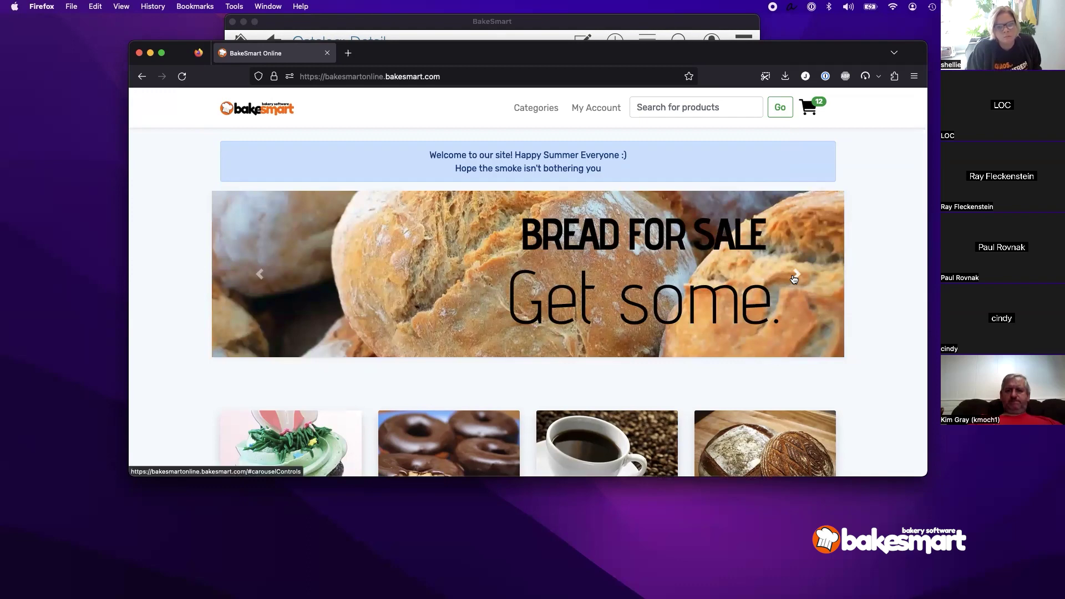
# Step: Load the store's /admin page, sign in with the saved login, and open Manage Sliders
pyautogui.click(522, 79)
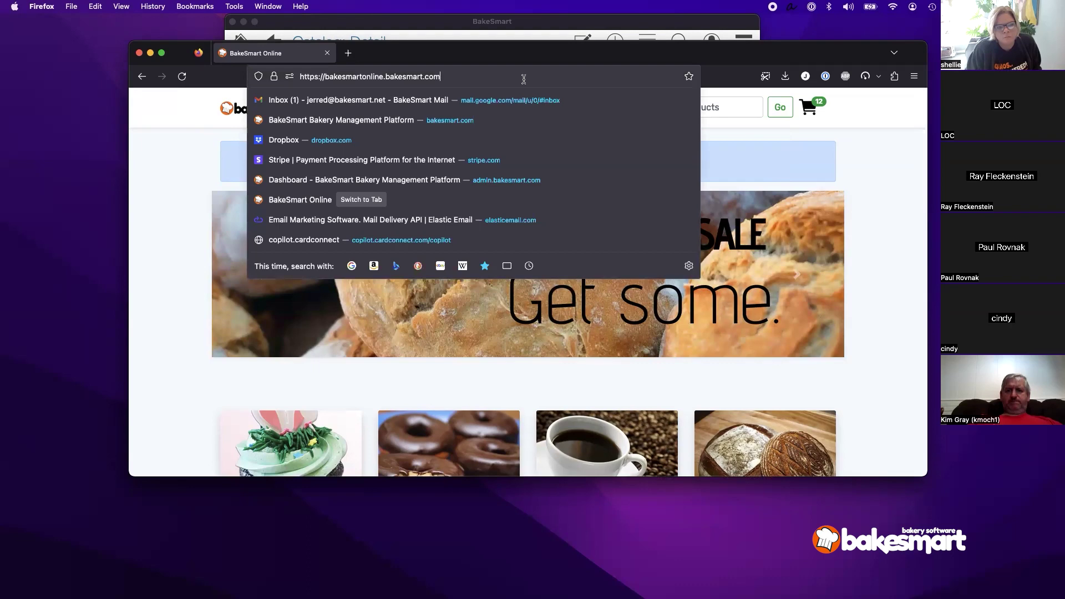
pyautogui.write('/admin')
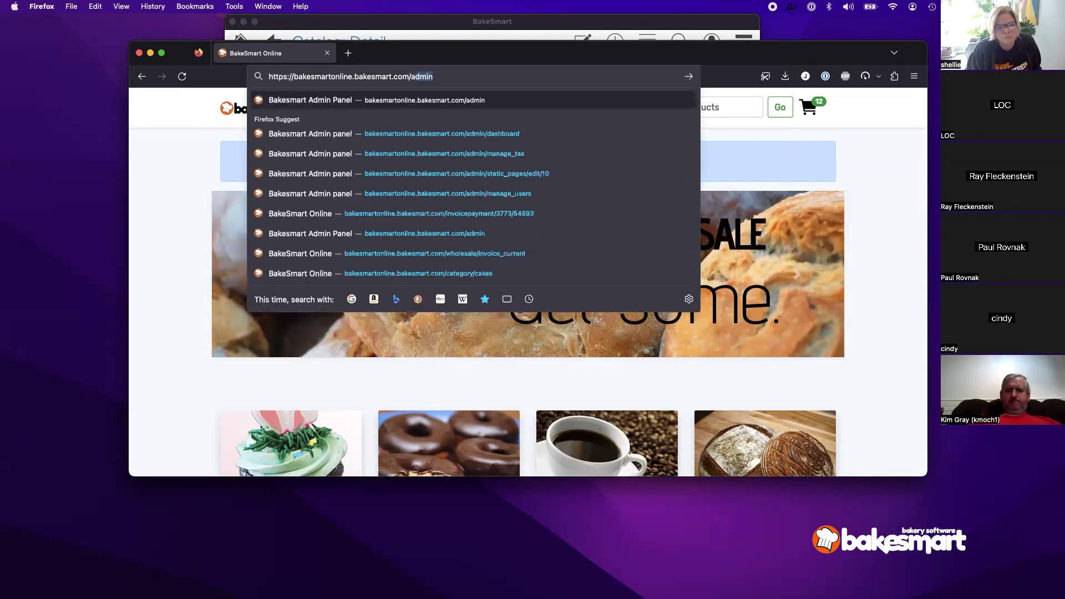
pyautogui.press('Return')
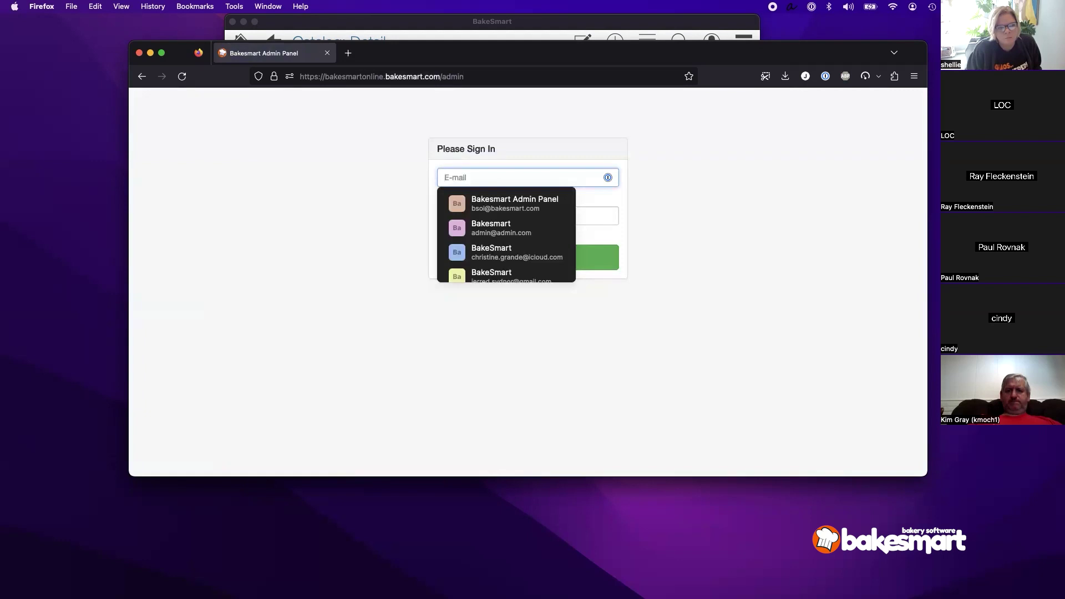
pyautogui.click(508, 203)
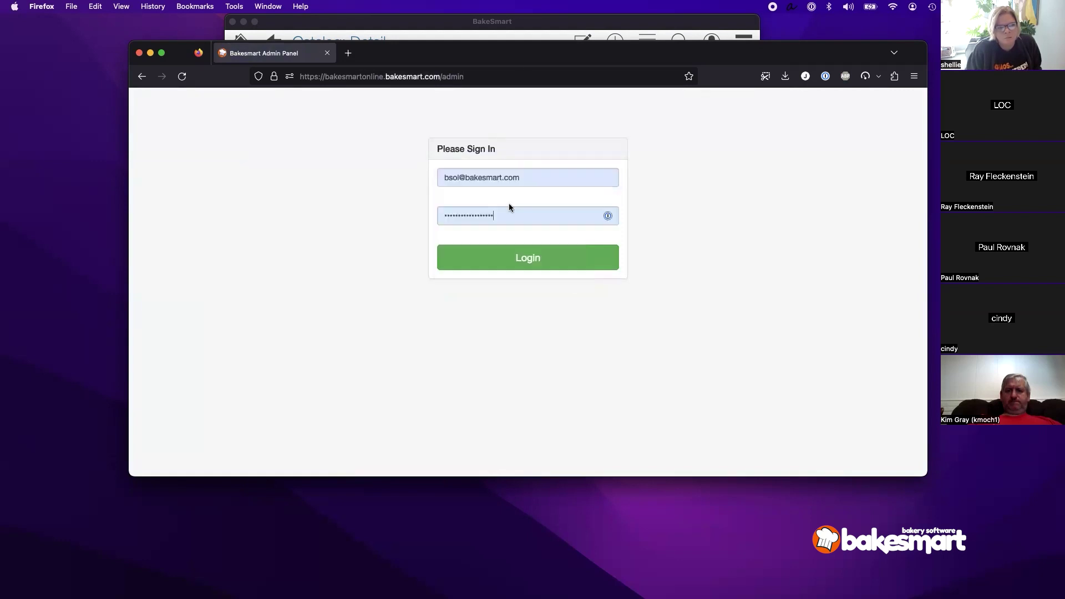
pyautogui.click(539, 269)
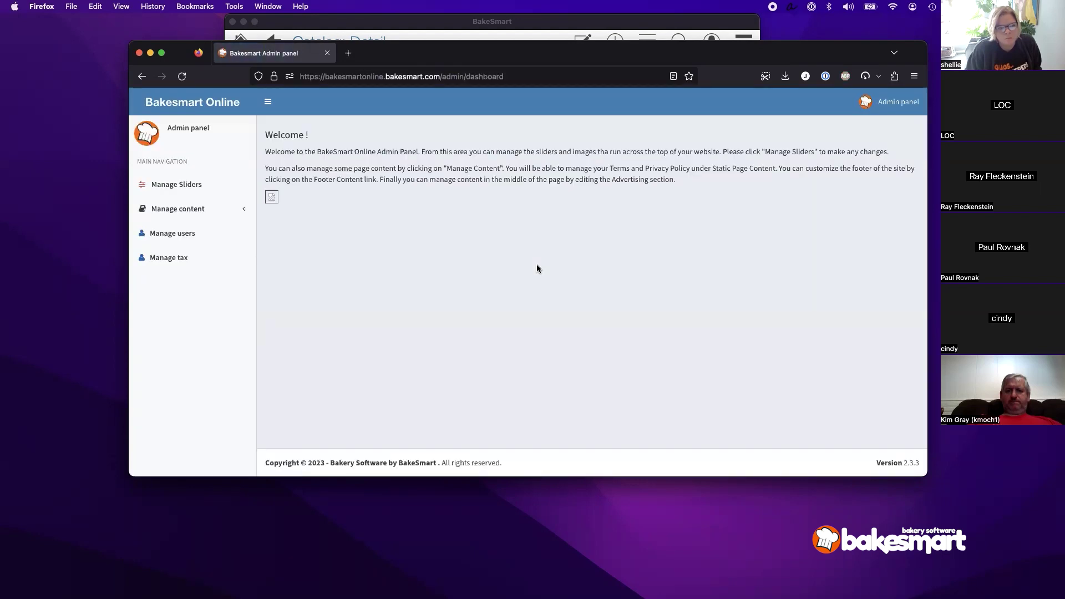
pyautogui.click(177, 191)
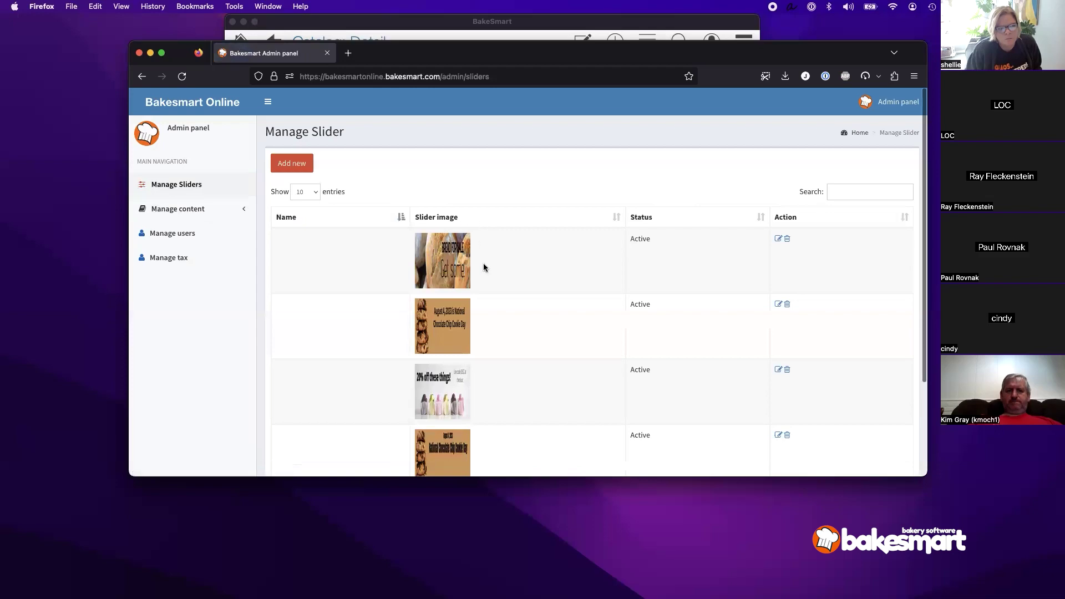
# Step: Delete the second slider image from the Manage Slider list
pyautogui.scroll(-2, 484, 266)
pyautogui.scroll(-2, 484, 267)
pyautogui.scroll(4, 483, 267)
pyautogui.scroll(-4, 484, 267)
pyautogui.scroll(3, 484, 263)
pyautogui.scroll(-2, 484, 262)
pyautogui.scroll(-1, 484, 266)
pyautogui.scroll(4, 713, 347)
pyautogui.click(787, 239)
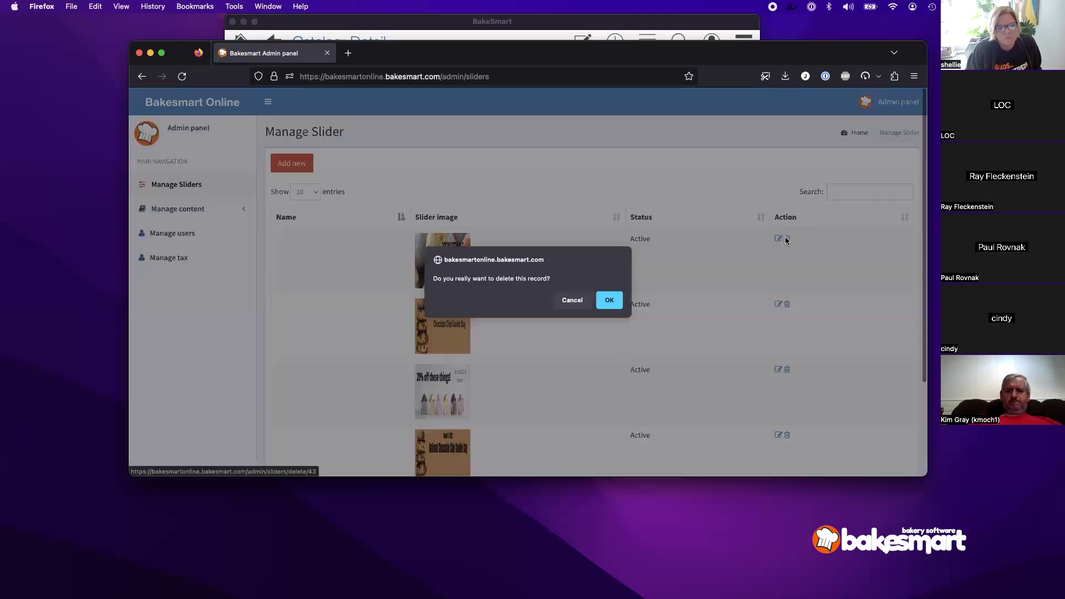
pyautogui.click(608, 307)
pyautogui.click(786, 304)
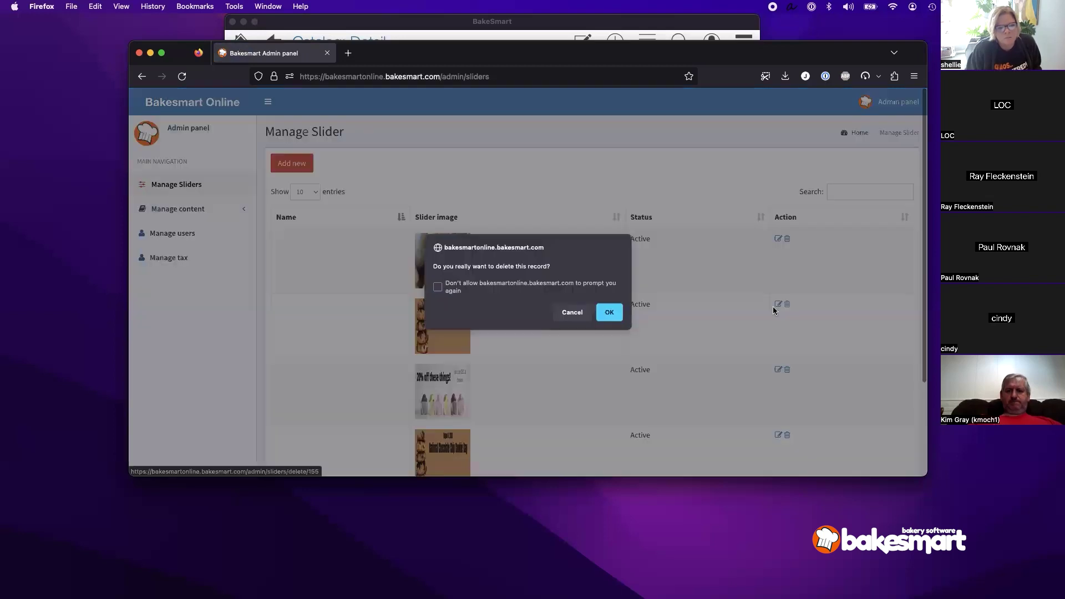
pyautogui.click(609, 314)
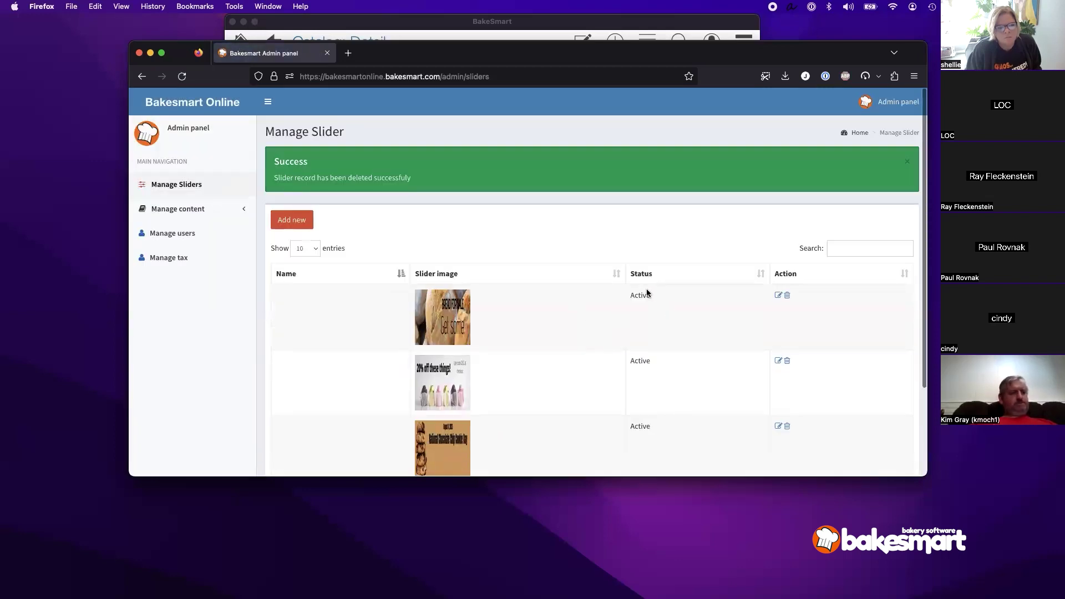
# Step: Set the first slider's status to Inactive and save it
pyautogui.click(778, 296)
pyautogui.scroll(-3, 500, 300)
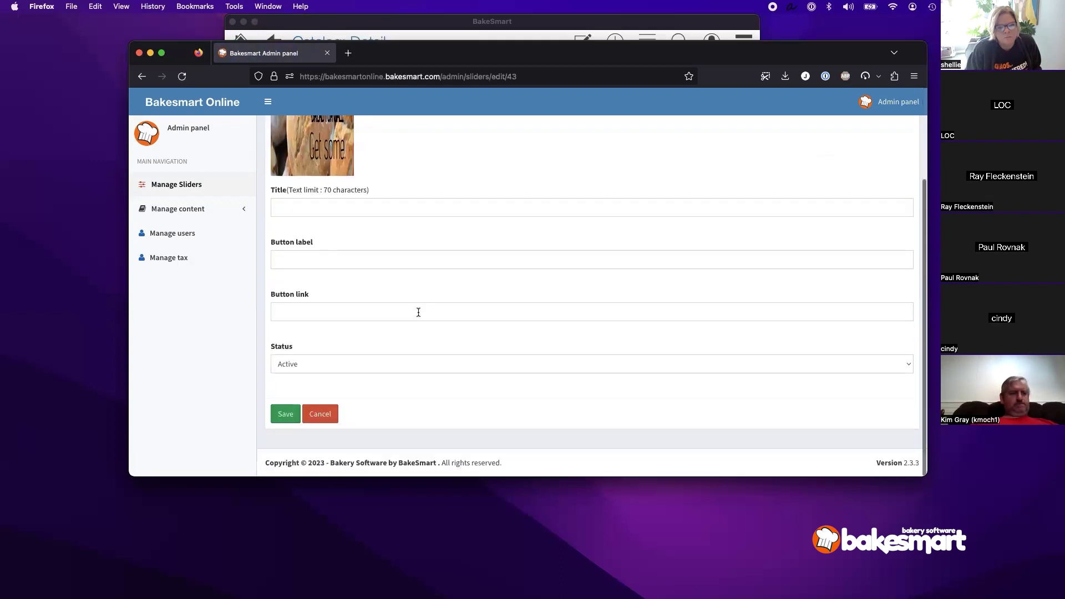
pyautogui.click(398, 364)
pyautogui.click(388, 371)
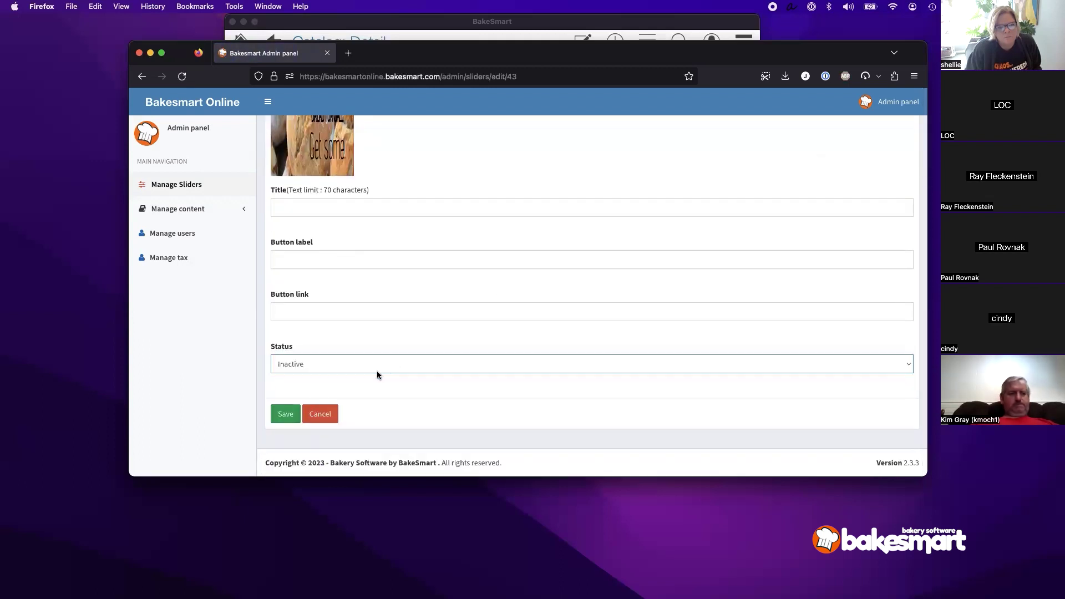
pyautogui.click(285, 412)
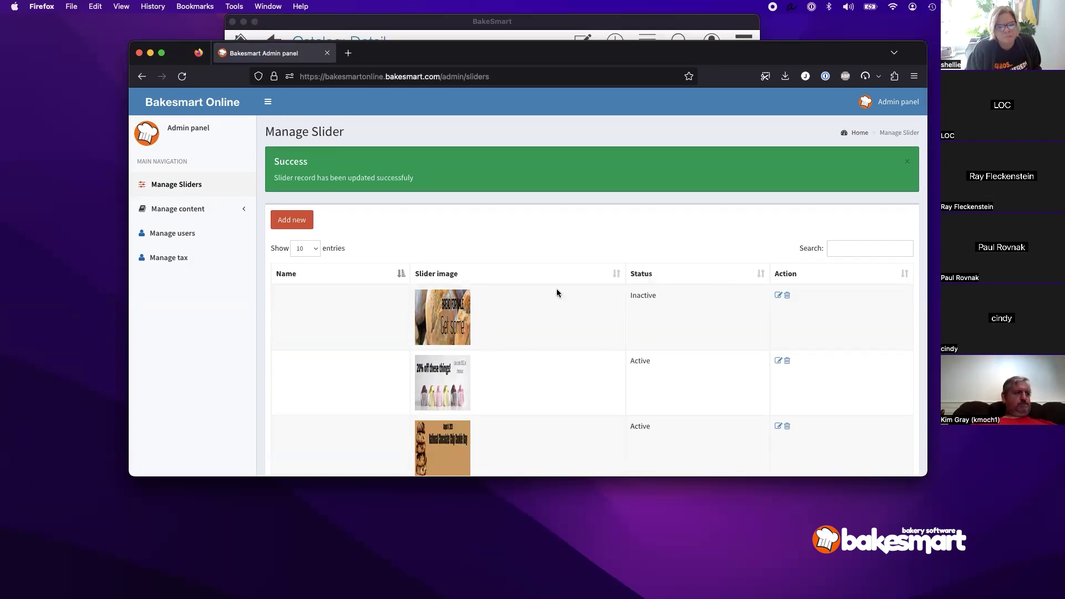
pyautogui.scroll(-2, 558, 293)
# Step: Review the three remaining sliders, then return the BakeSmart desktop window to its home screen
pyautogui.scroll(2, 557, 292)
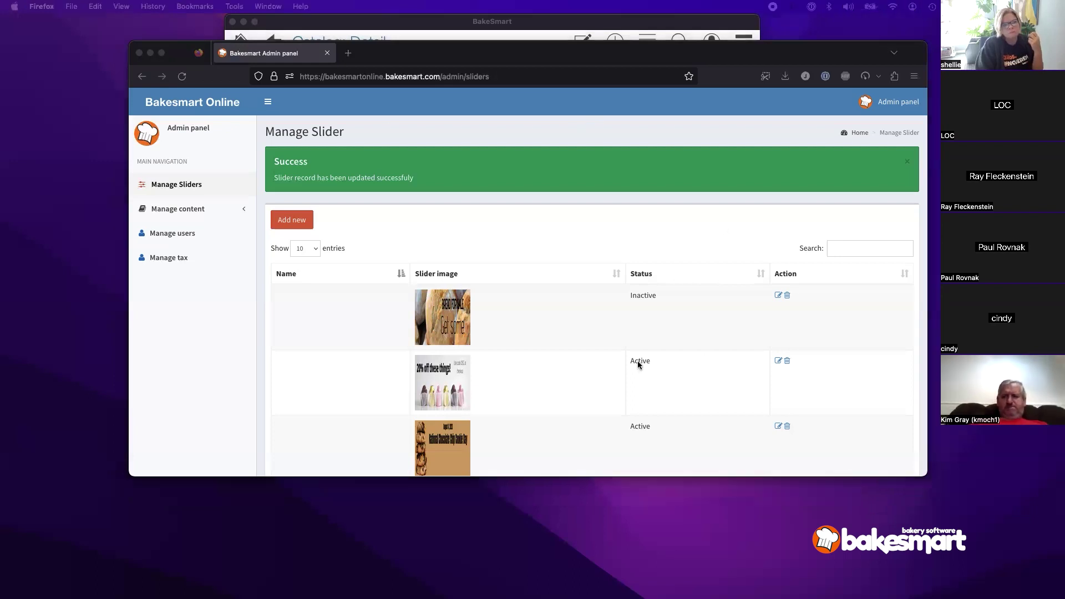
pyautogui.scroll(-2, 625, 362)
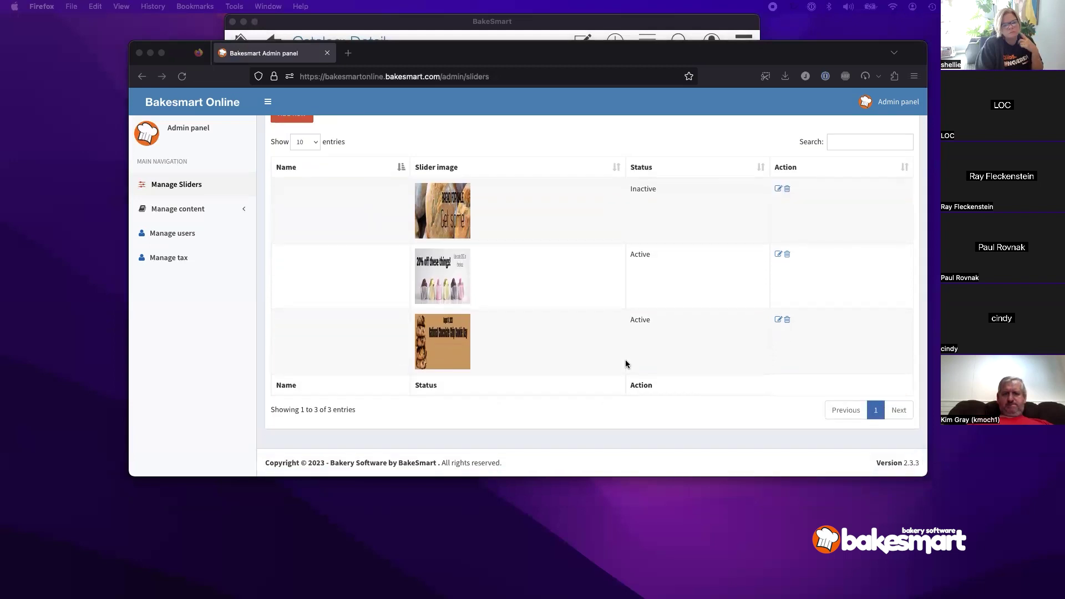
pyautogui.click(540, 23)
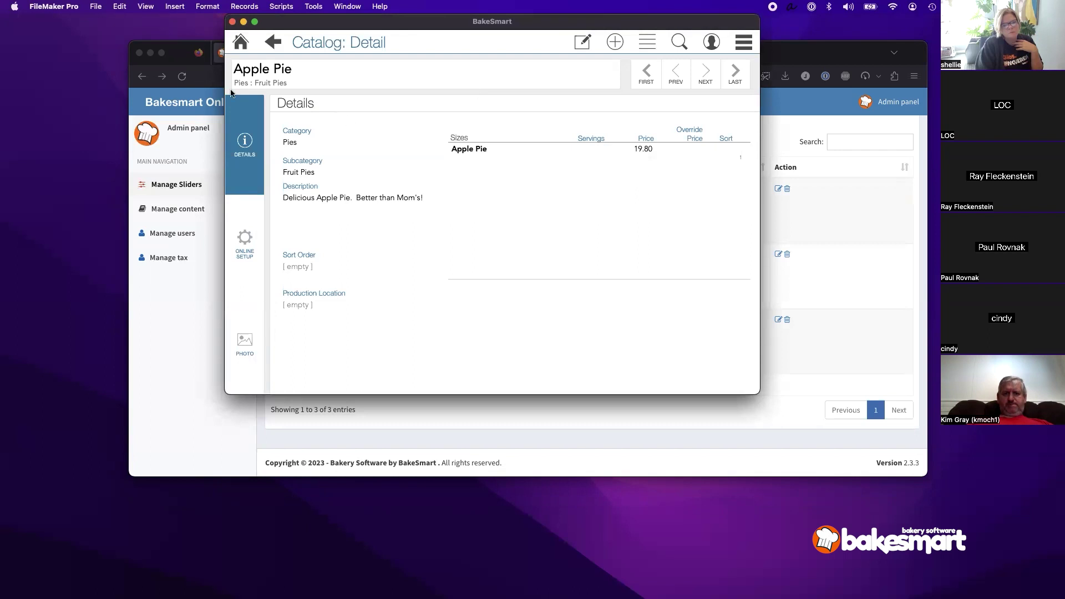
pyautogui.click(241, 42)
# Step: Open Lists > Catalog, clear the search to show every item, and open Apple Pie
pyautogui.click(744, 44)
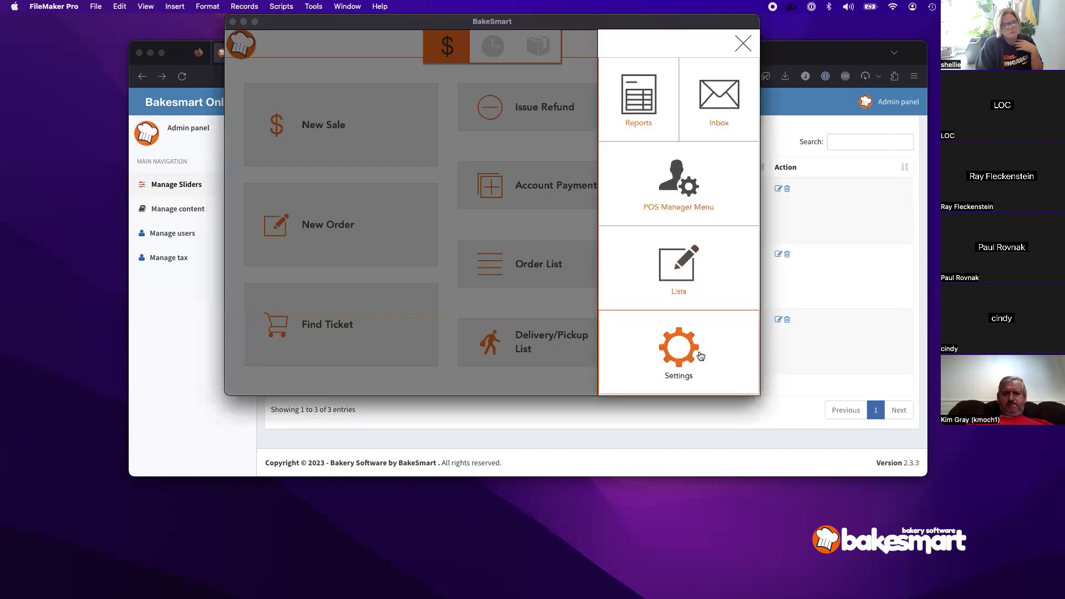
pyautogui.click(677, 272)
pyautogui.click(613, 42)
pyautogui.click(673, 285)
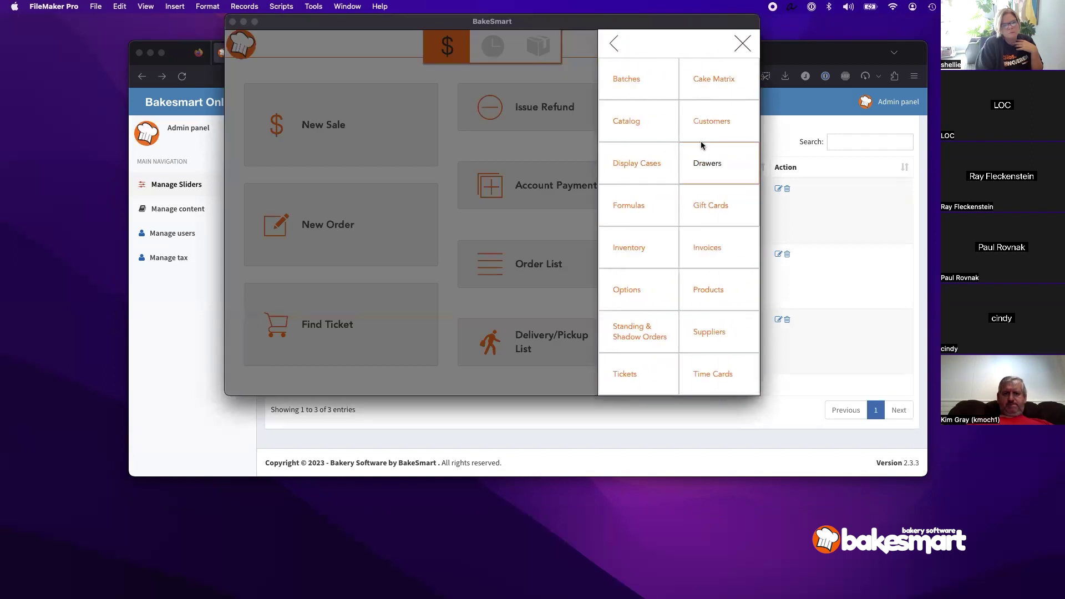
pyautogui.click(657, 123)
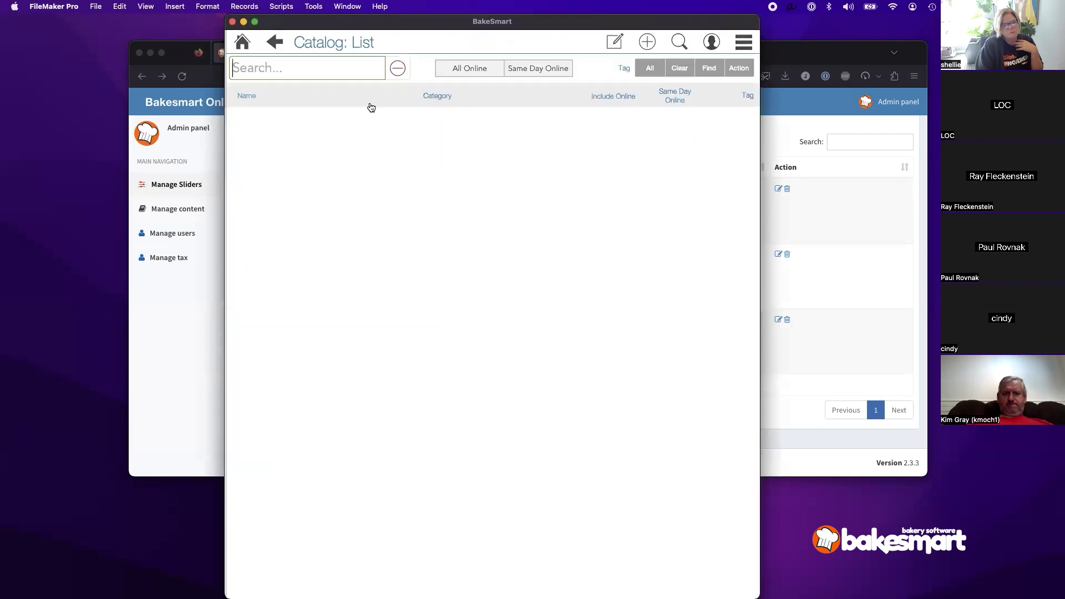
pyautogui.click(397, 68)
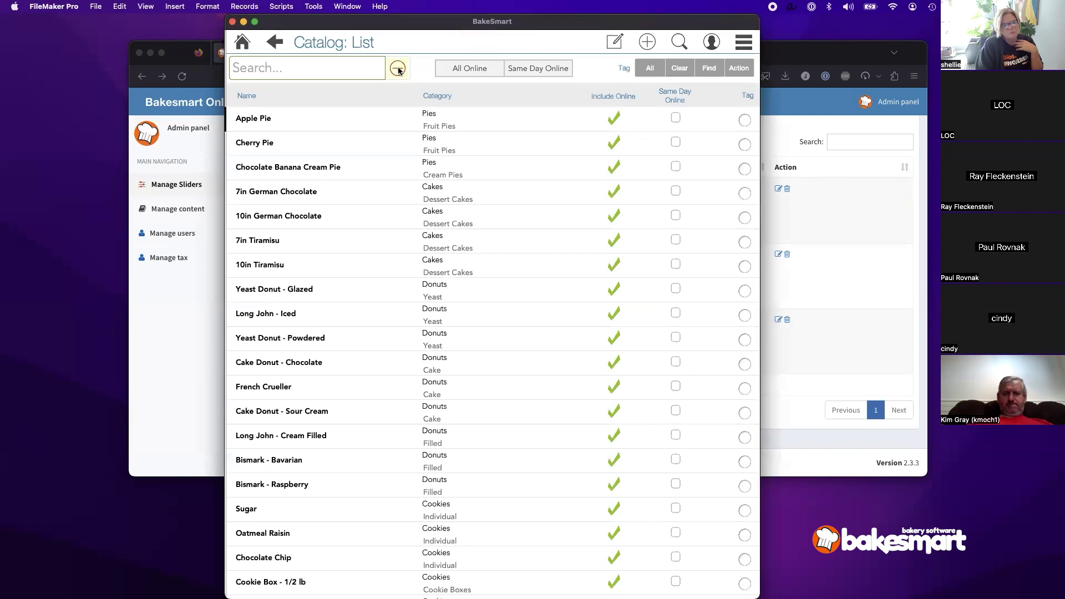
pyautogui.click(393, 117)
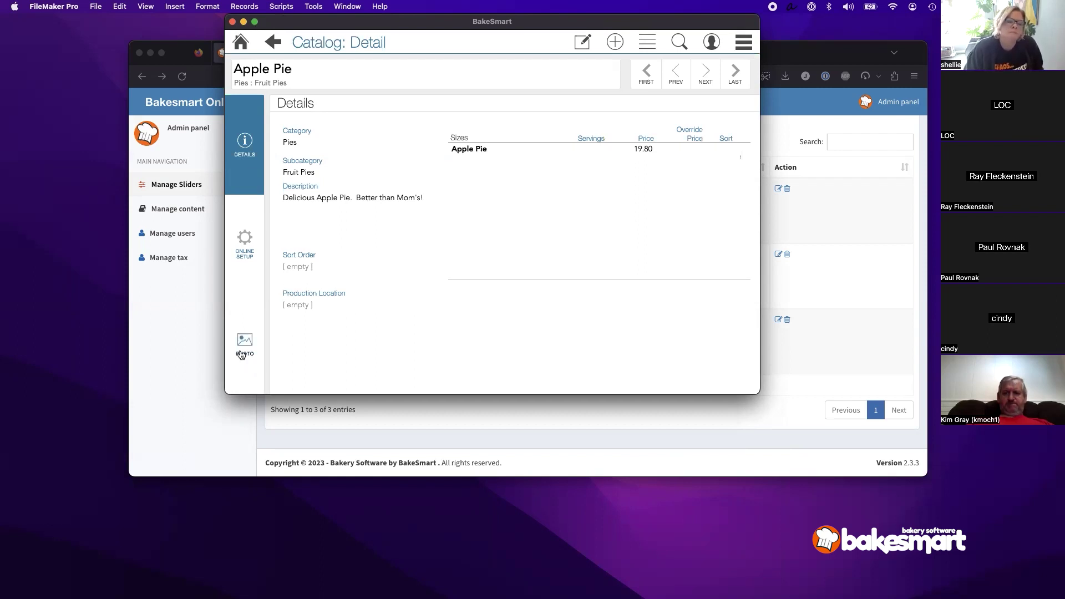
# Step: View Apple Pie's photo and details, then go back to the home screen
pyautogui.click(242, 354)
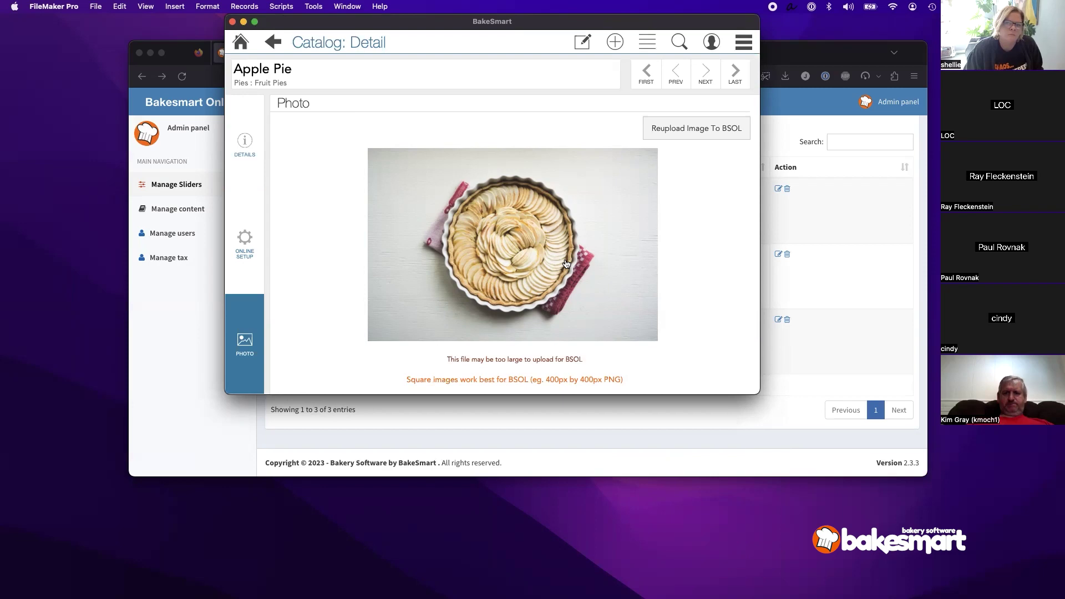
pyautogui.click(245, 144)
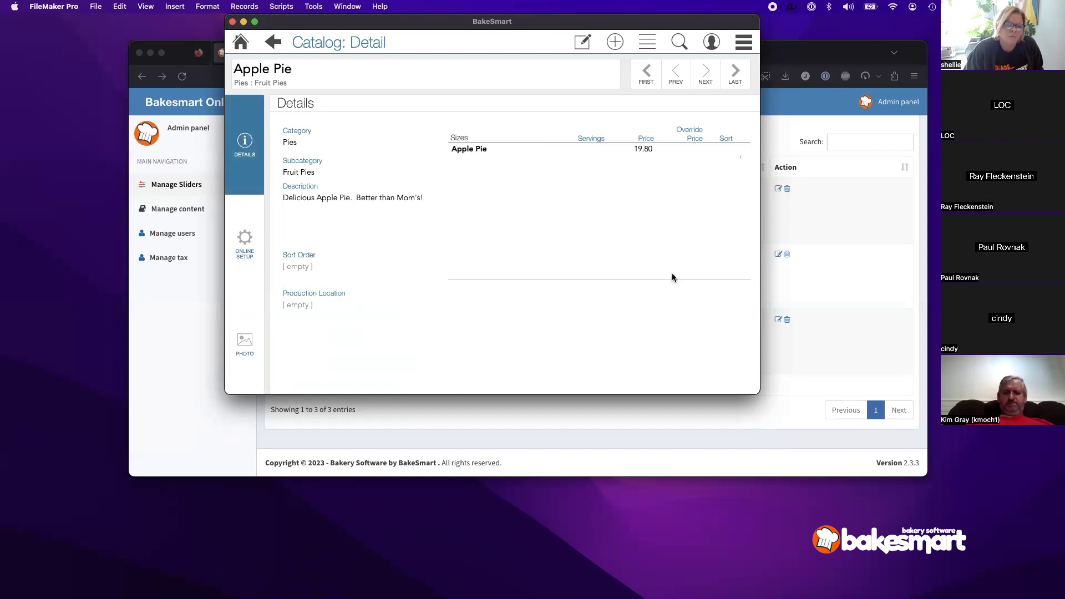
pyautogui.click(242, 43)
pyautogui.click(744, 48)
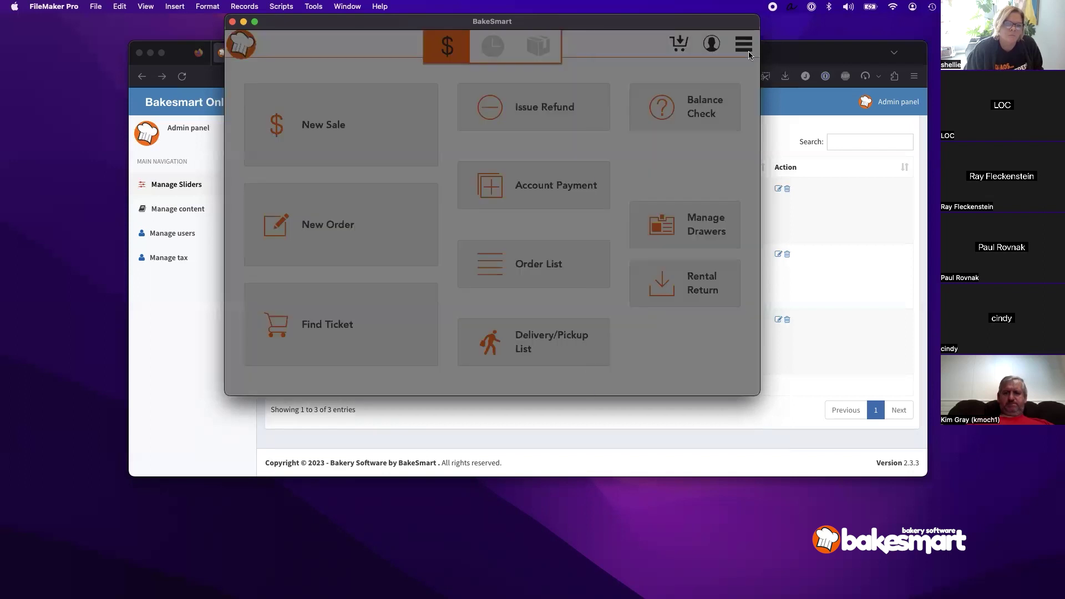
# Step: Open Reports and choose Build Report to list the report types
pyautogui.click(652, 105)
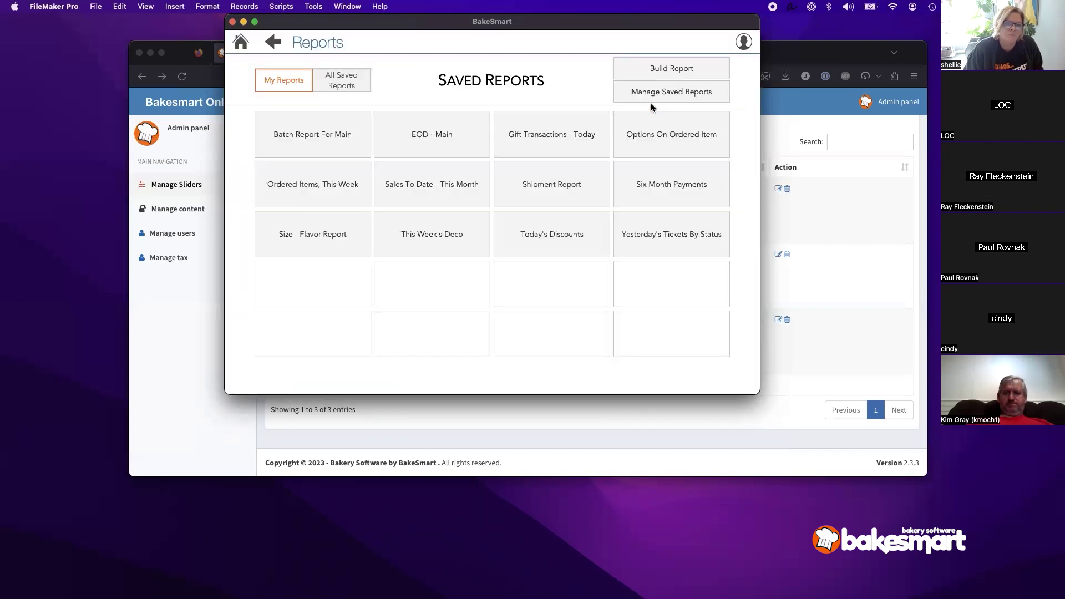
pyautogui.click(666, 76)
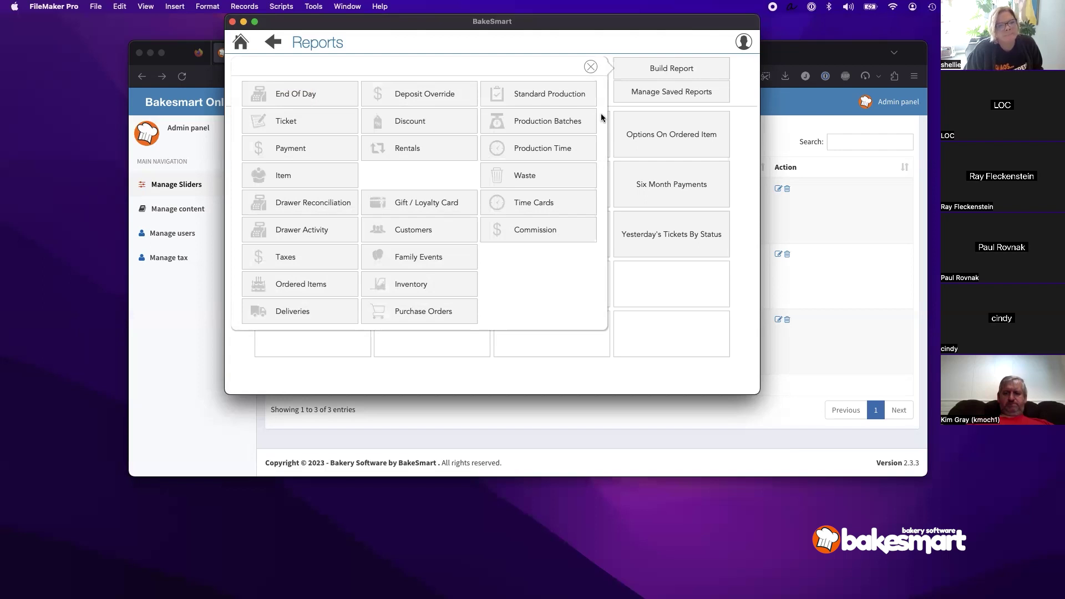
# Step: Start an Item Report filtered by Date Required for last week, 10/1/2023 to 10/7/2023
pyautogui.click(304, 185)
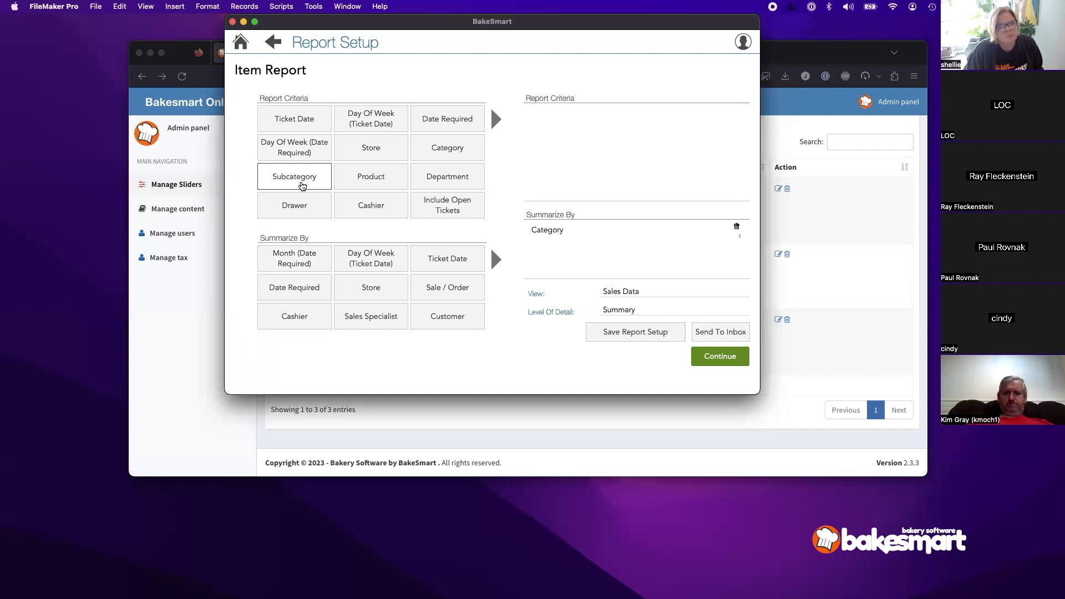
pyautogui.click(458, 116)
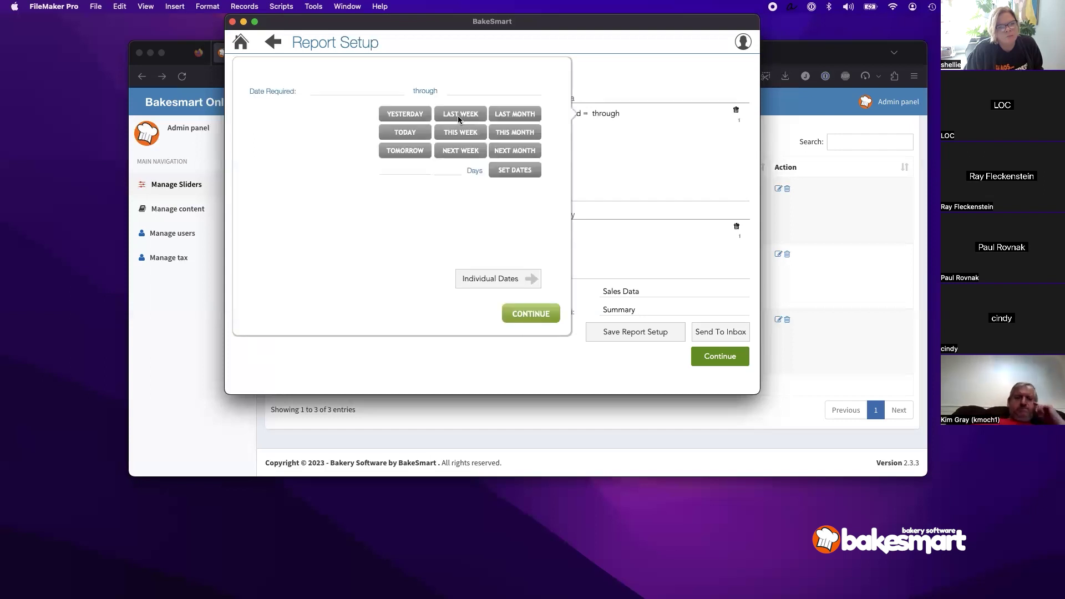
pyautogui.click(370, 90)
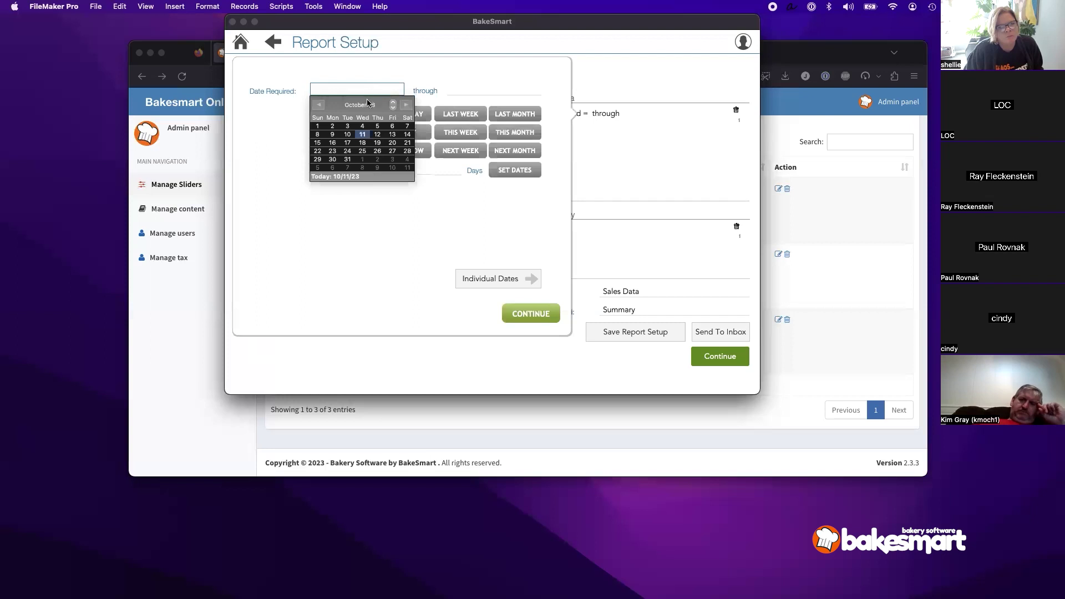
pyautogui.click(442, 76)
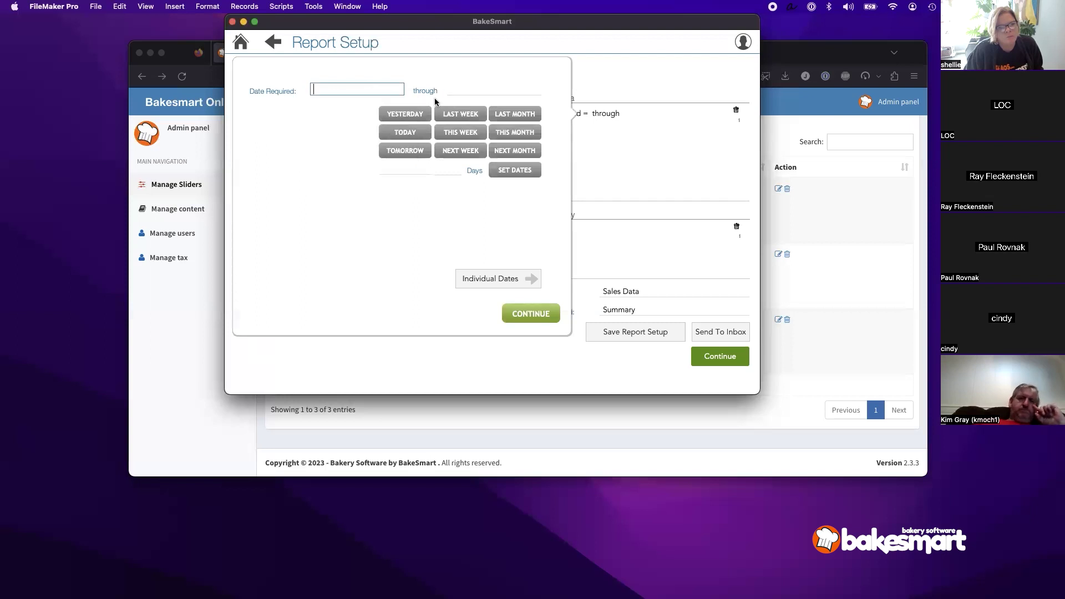
pyautogui.click(461, 114)
pyautogui.click(510, 311)
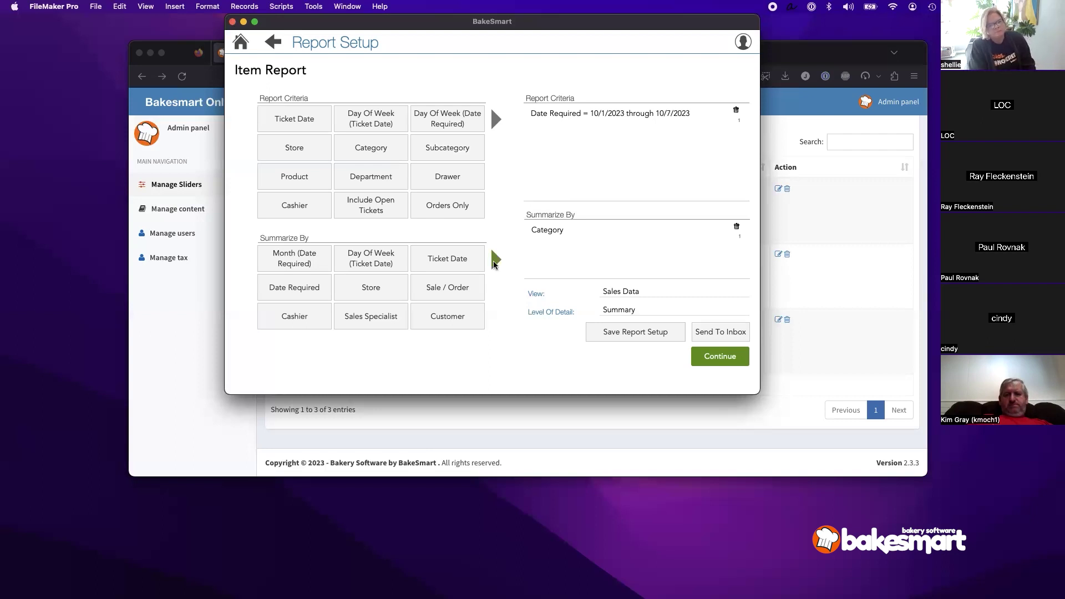
# Step: Add Product to the Summarize By options and preview the report
pyautogui.click(495, 261)
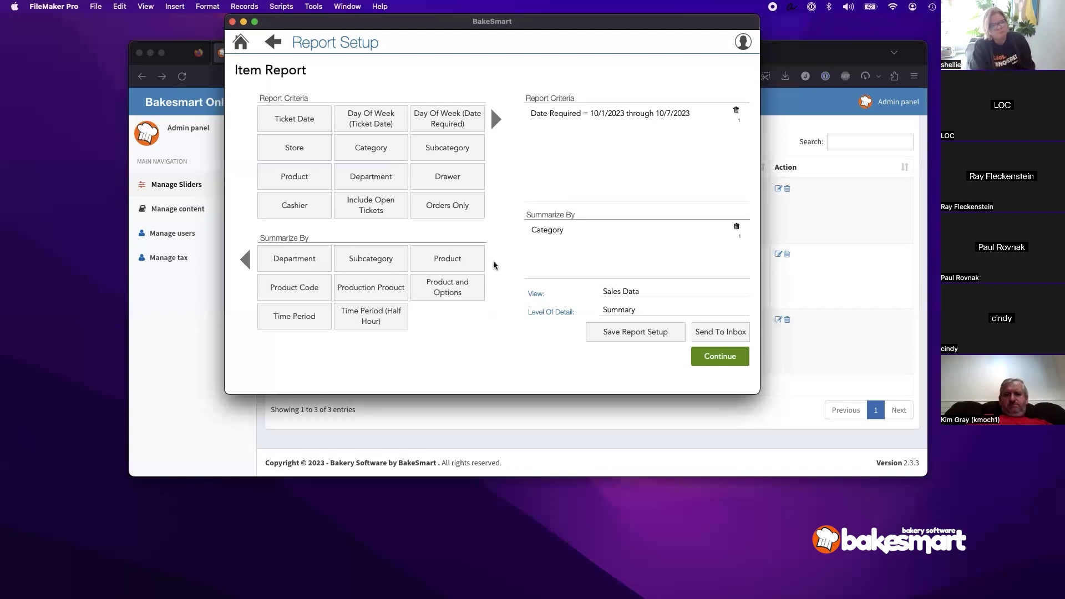
pyautogui.click(450, 259)
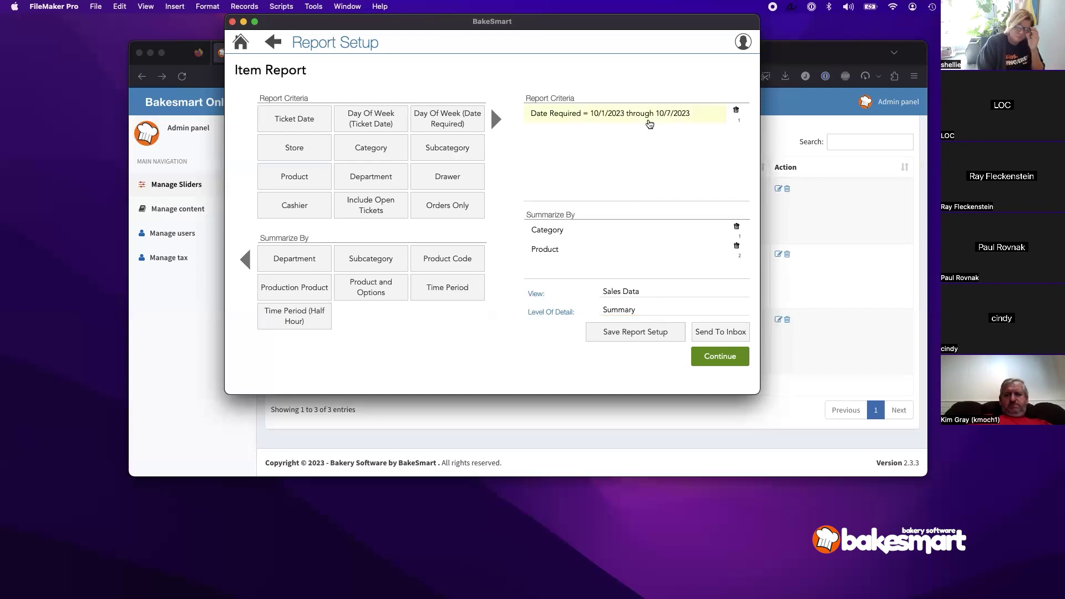
pyautogui.click(719, 353)
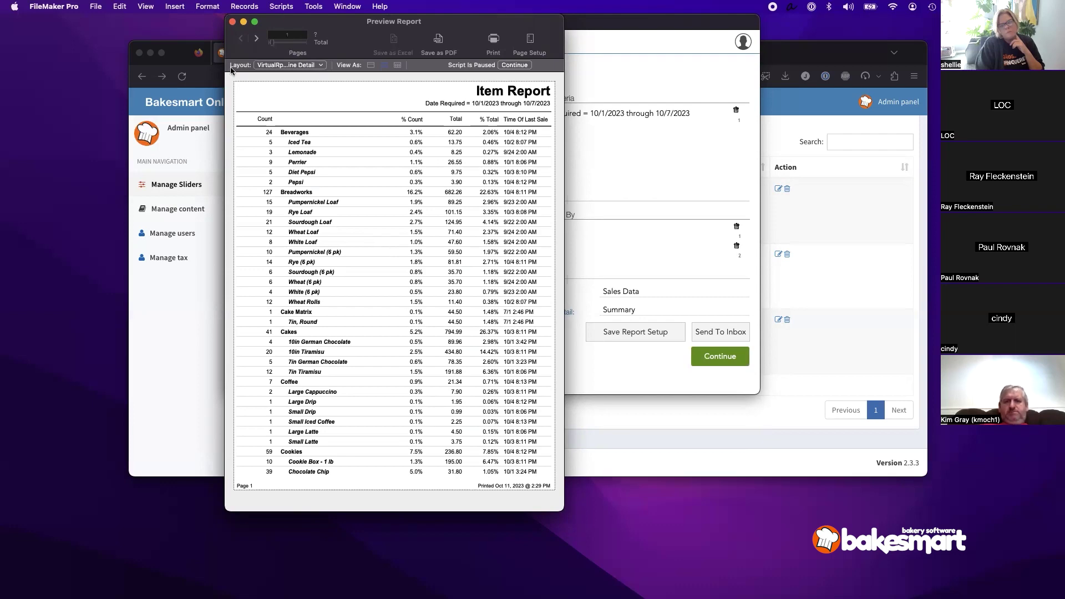
# Step: Resume the paused report script and close the Item Report preview
pyautogui.click(508, 66)
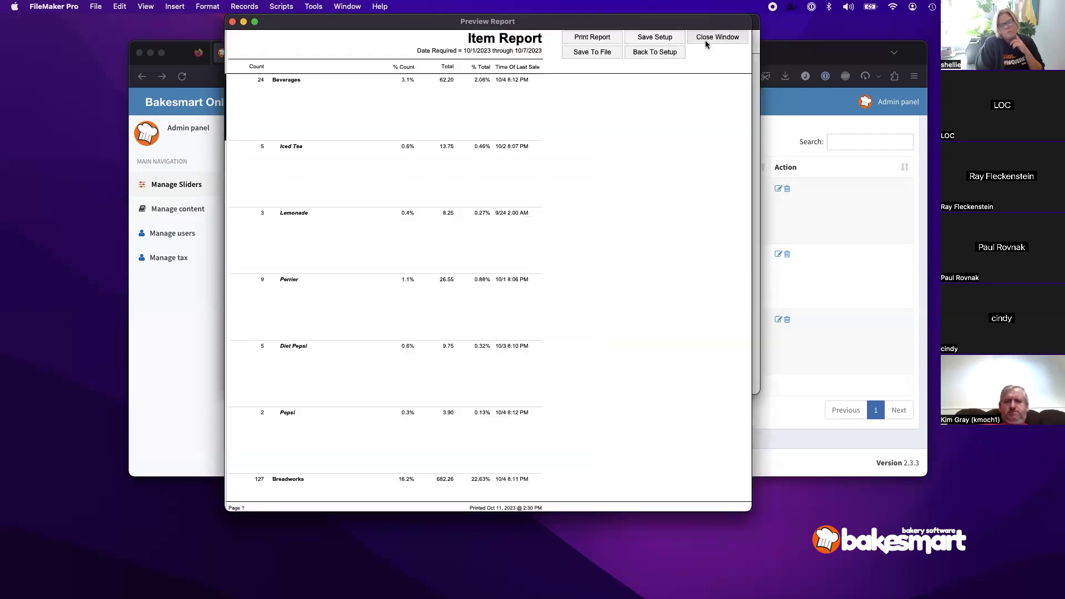
pyautogui.click(706, 40)
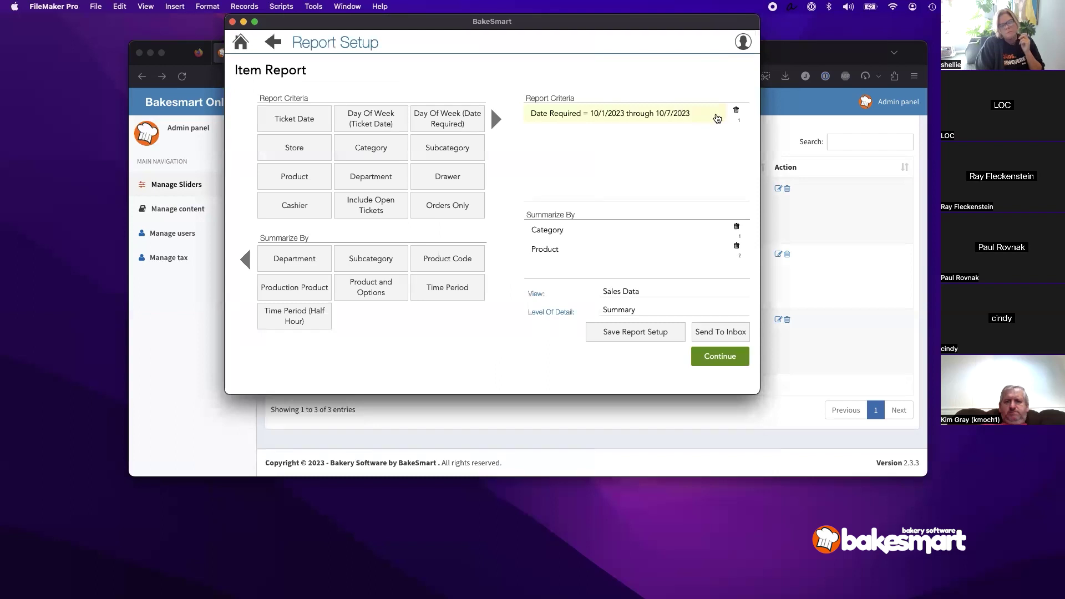
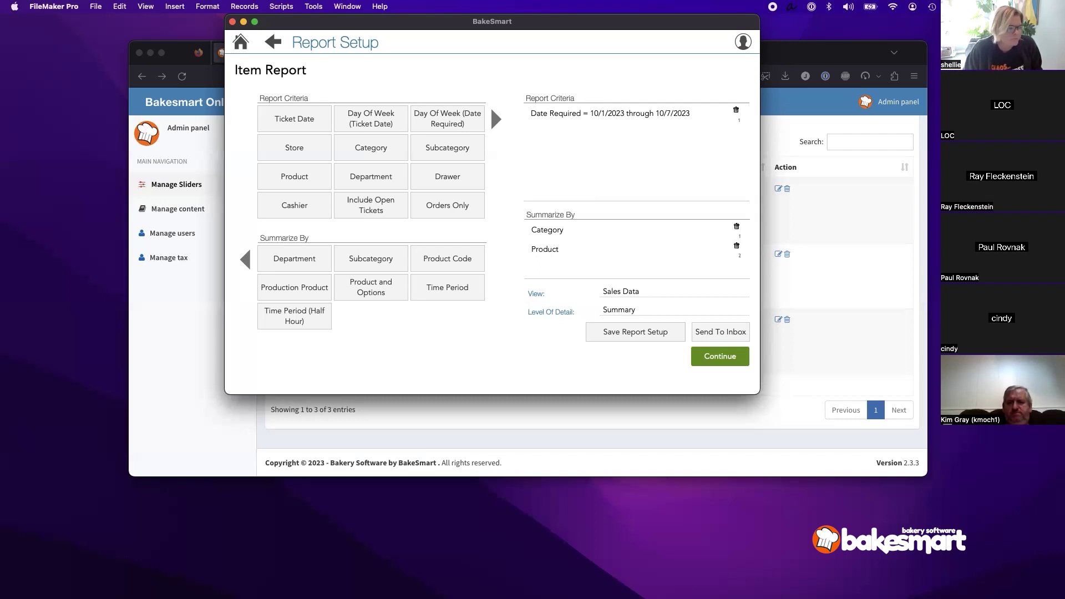
# Step: Return to the home screen and open the Production settings from the main menu's Settings
pyautogui.click(241, 42)
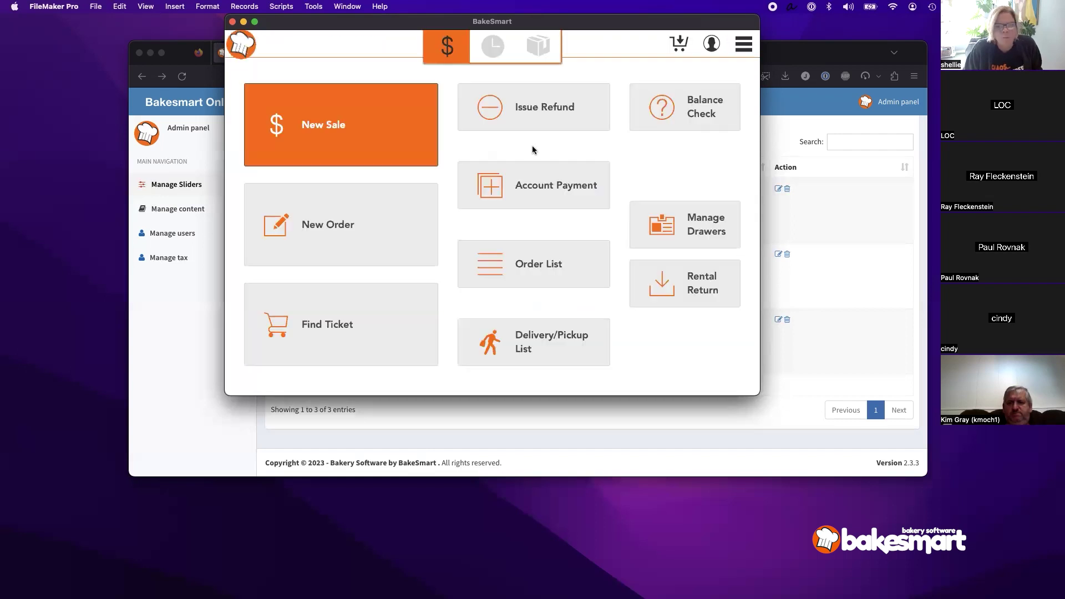
pyautogui.click(744, 45)
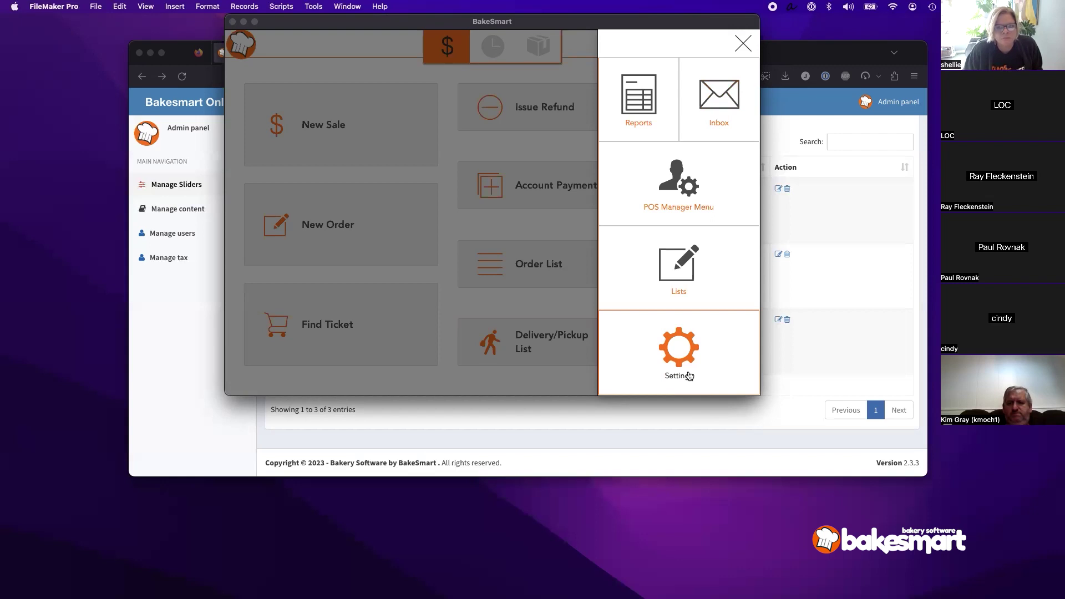
pyautogui.click(688, 375)
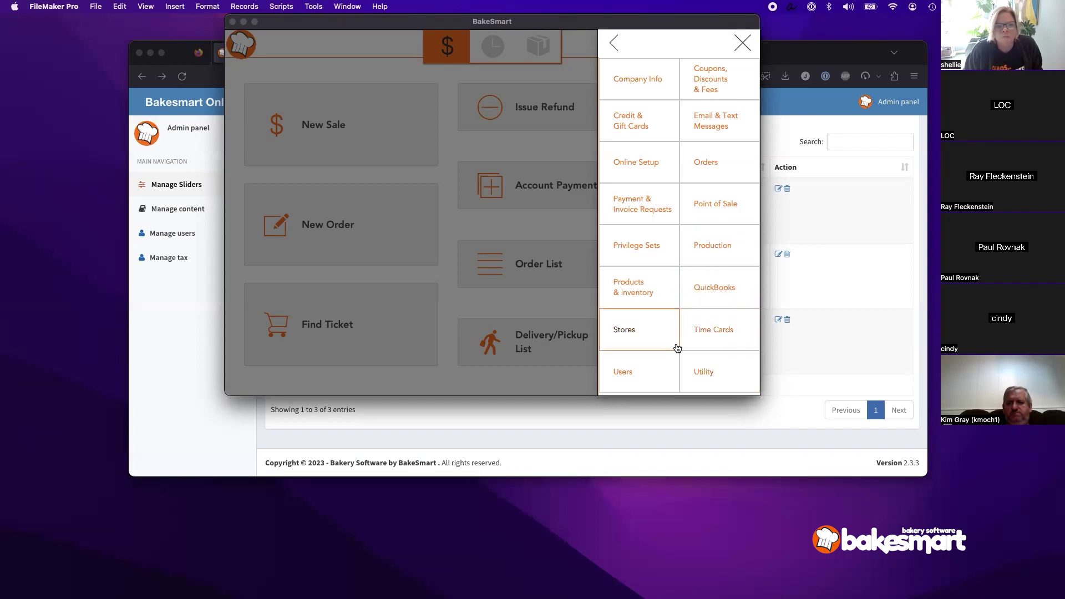
pyautogui.click(721, 253)
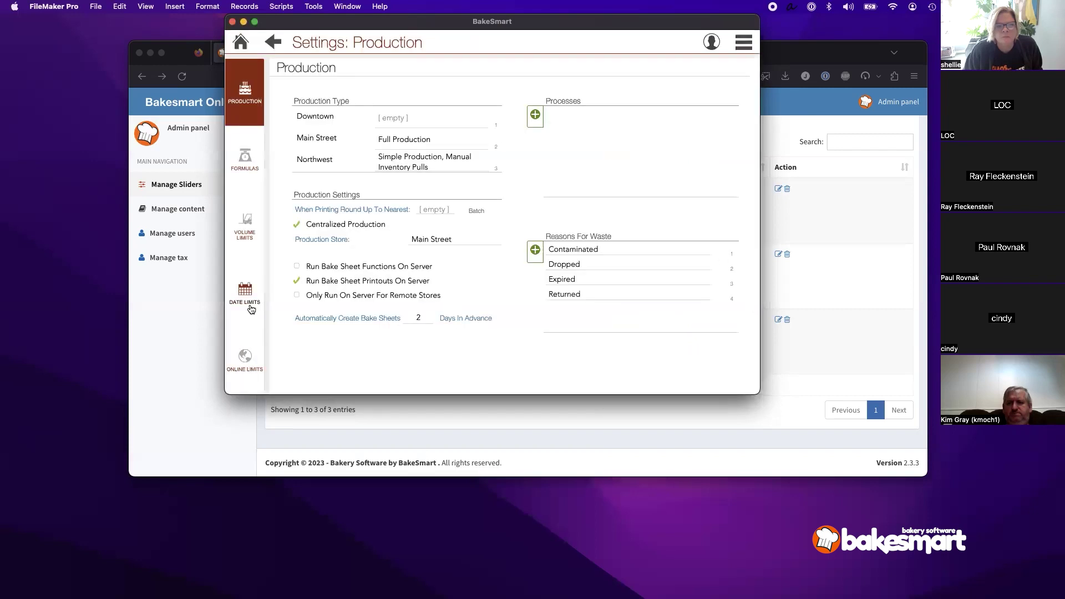
# Step: Open the production Volume Limits and reset them to a single daily limit
pyautogui.click(249, 306)
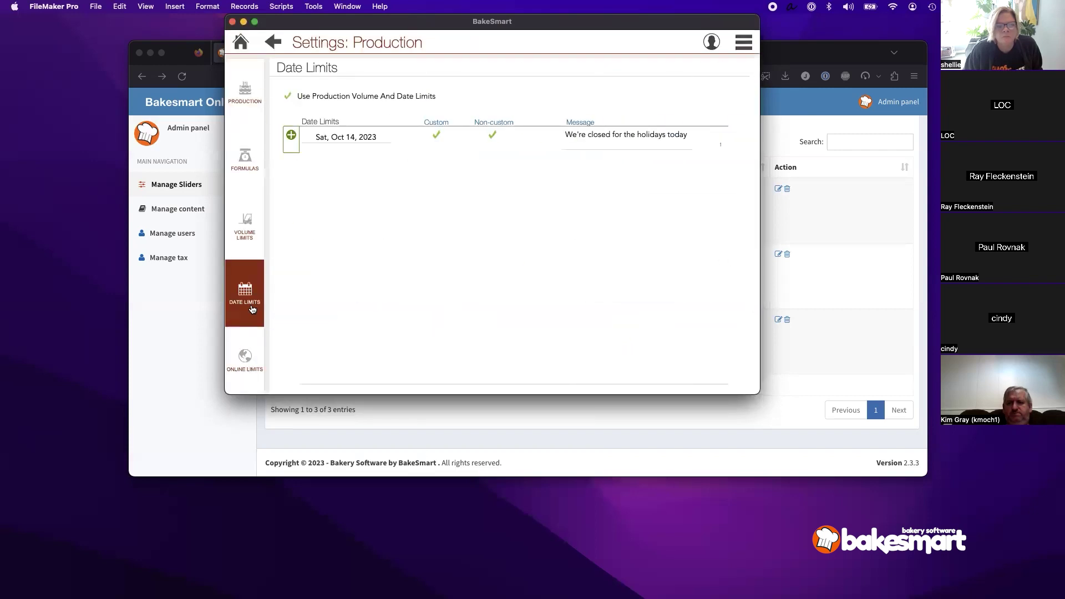
pyautogui.click(253, 242)
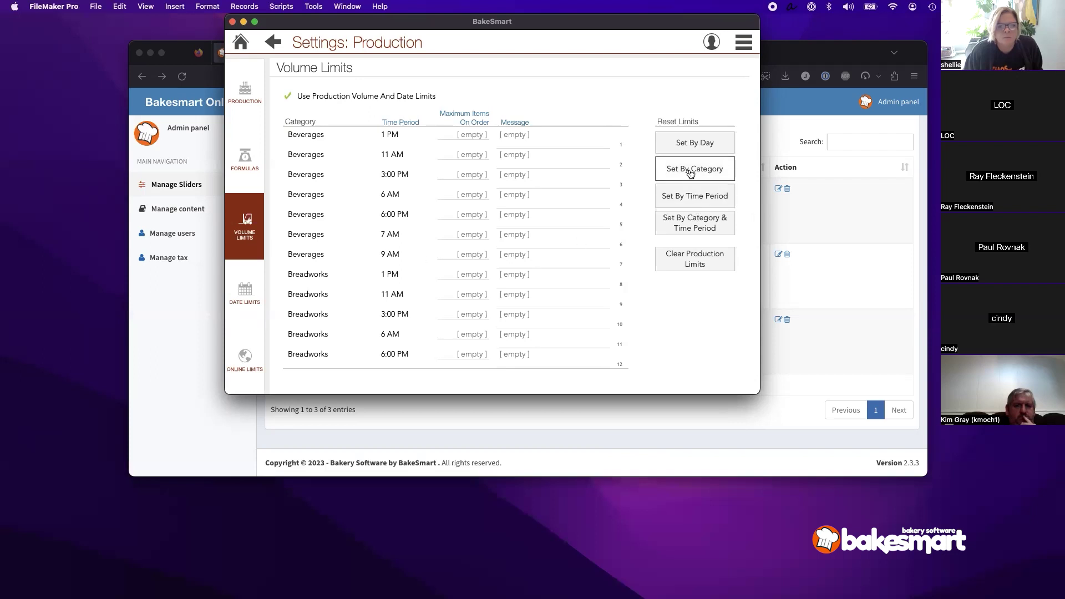
pyautogui.click(690, 149)
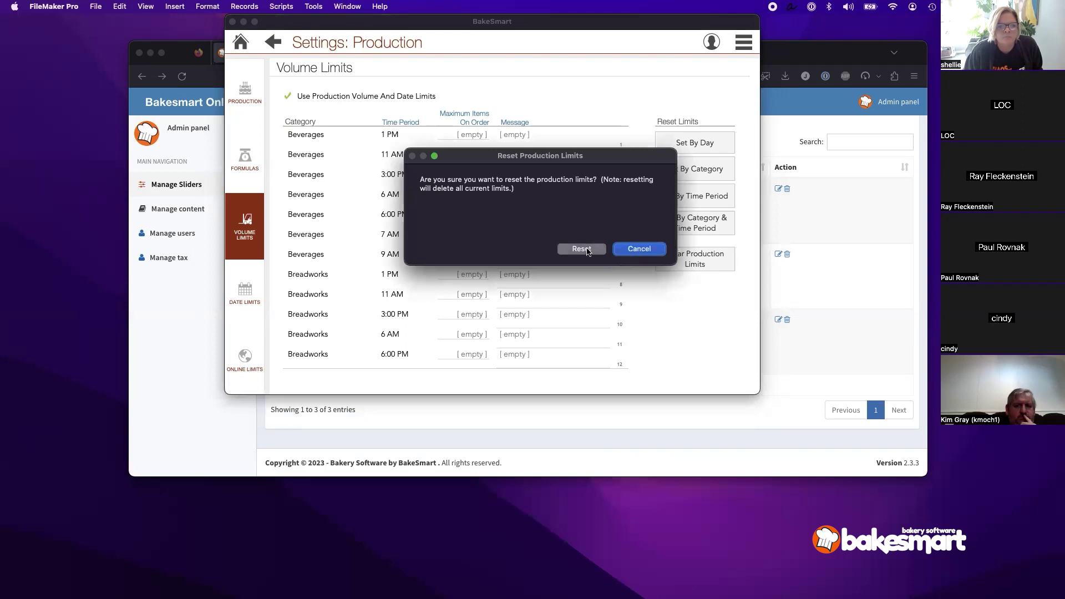
pyautogui.click(588, 249)
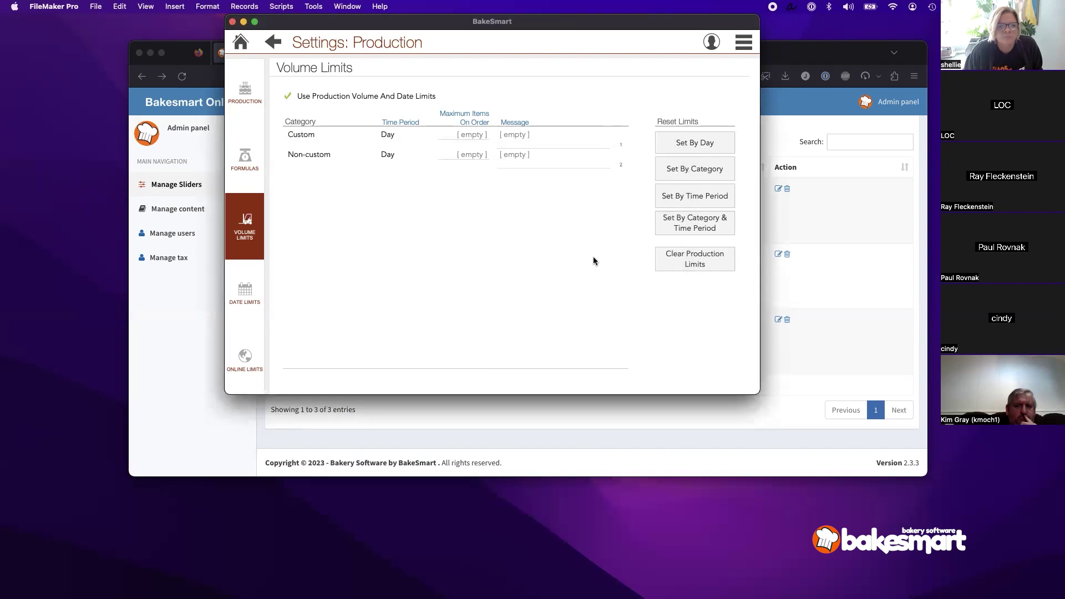
# Step: Reset the volume limits to per-category limits, then go back to Date Limits
pyautogui.click(691, 173)
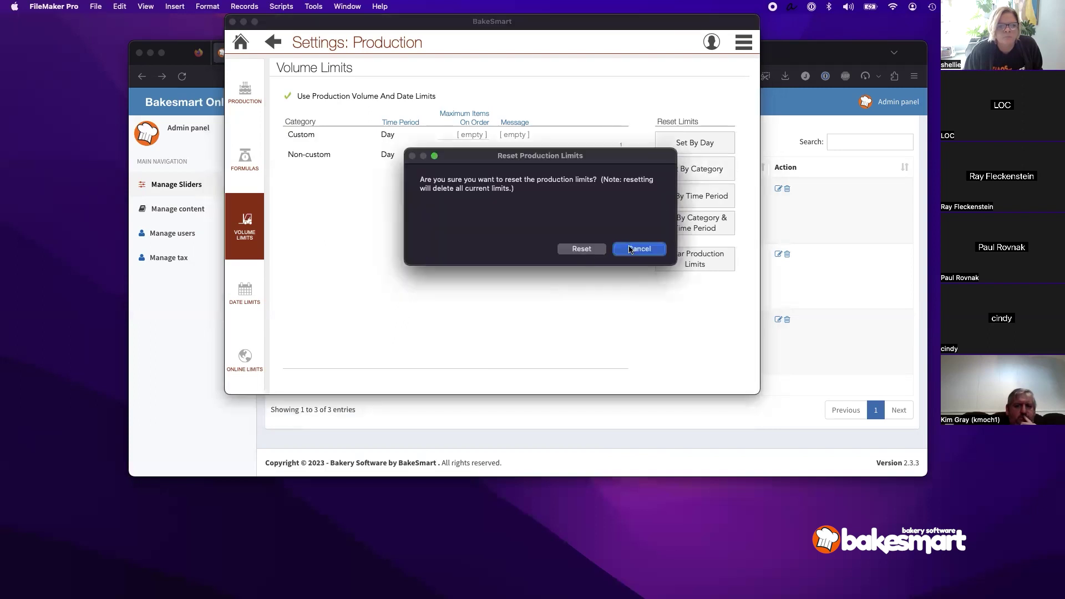
pyautogui.click(628, 247)
pyautogui.click(680, 173)
pyautogui.click(563, 251)
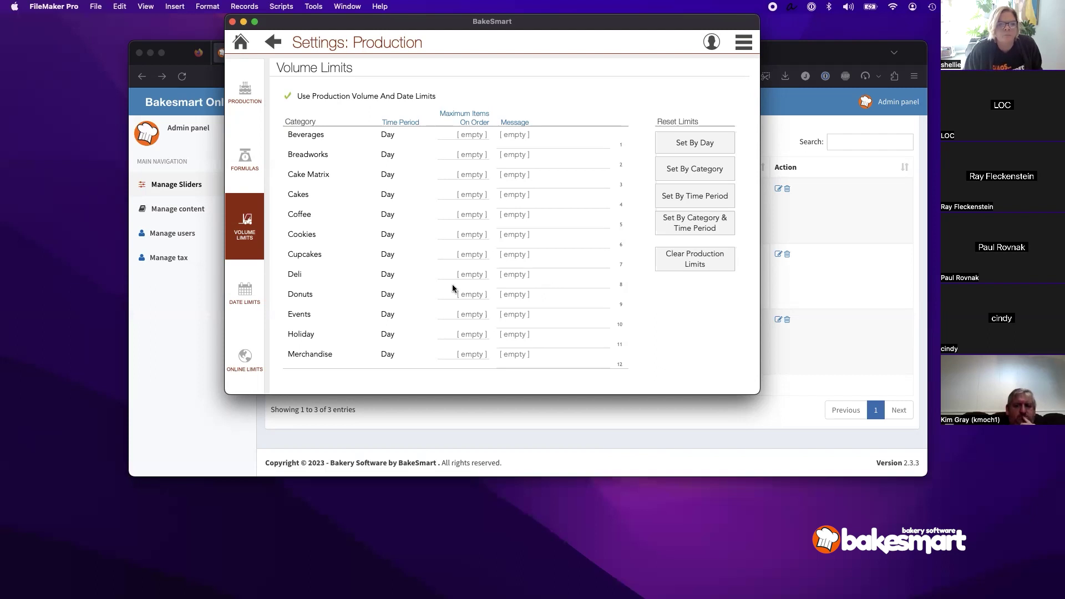
pyautogui.click(241, 306)
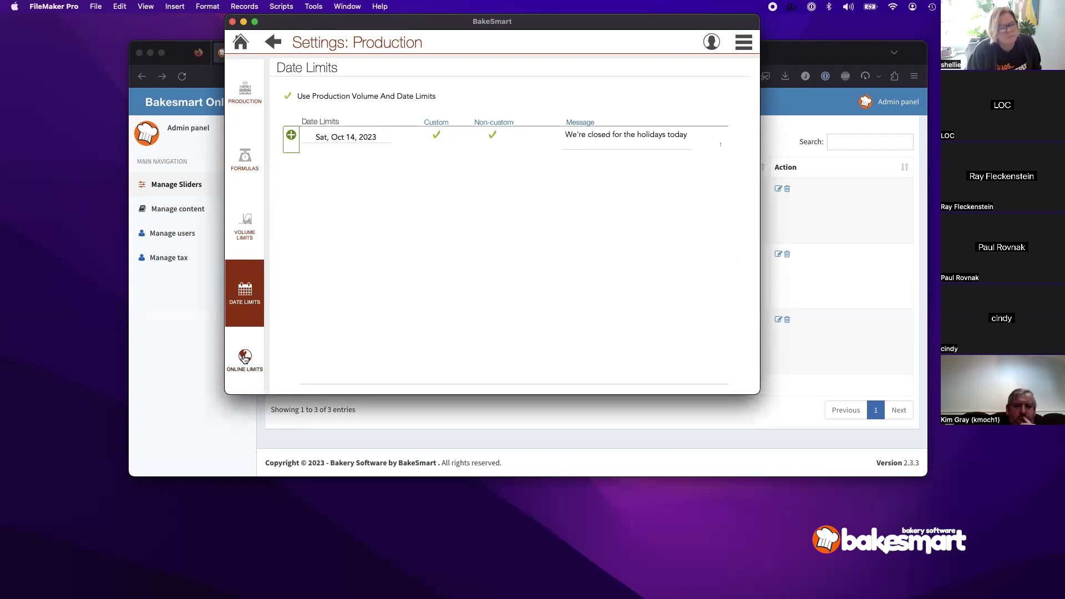
# Step: Review the Oct 14, 2023 Cherry Pie and holiday online limits, then return home
pyautogui.click(244, 358)
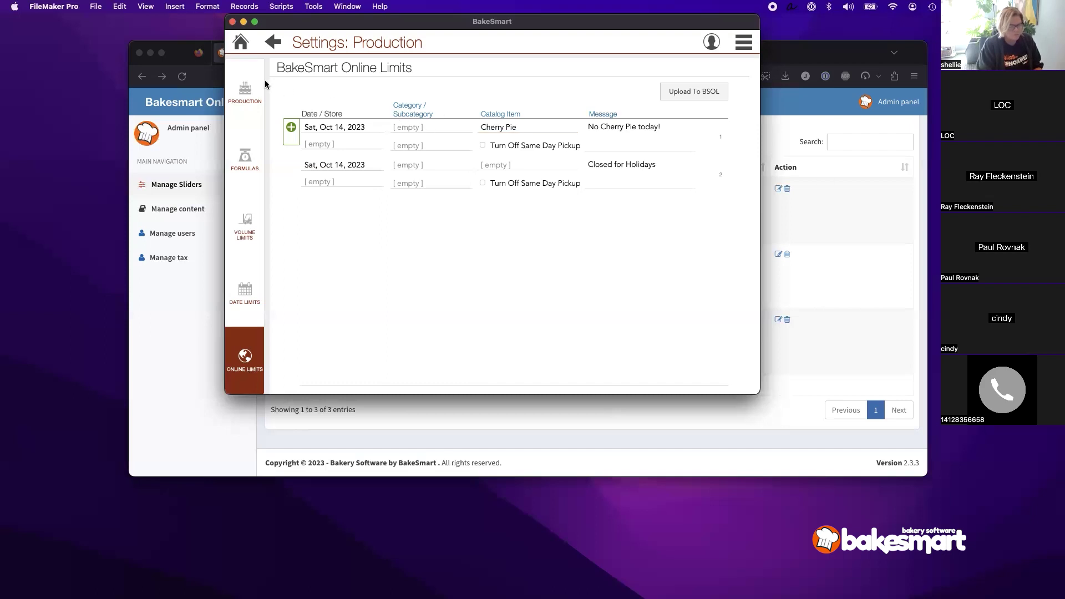
pyautogui.click(241, 42)
# Step: Open the Main Street store's details from the Stores settings
pyautogui.click(743, 43)
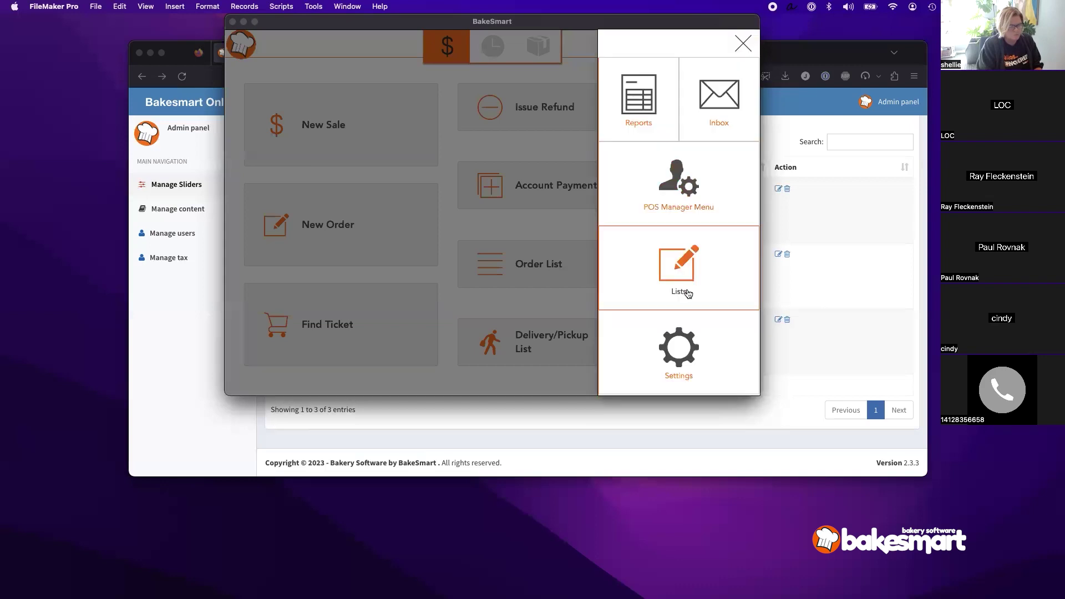
pyautogui.click(690, 344)
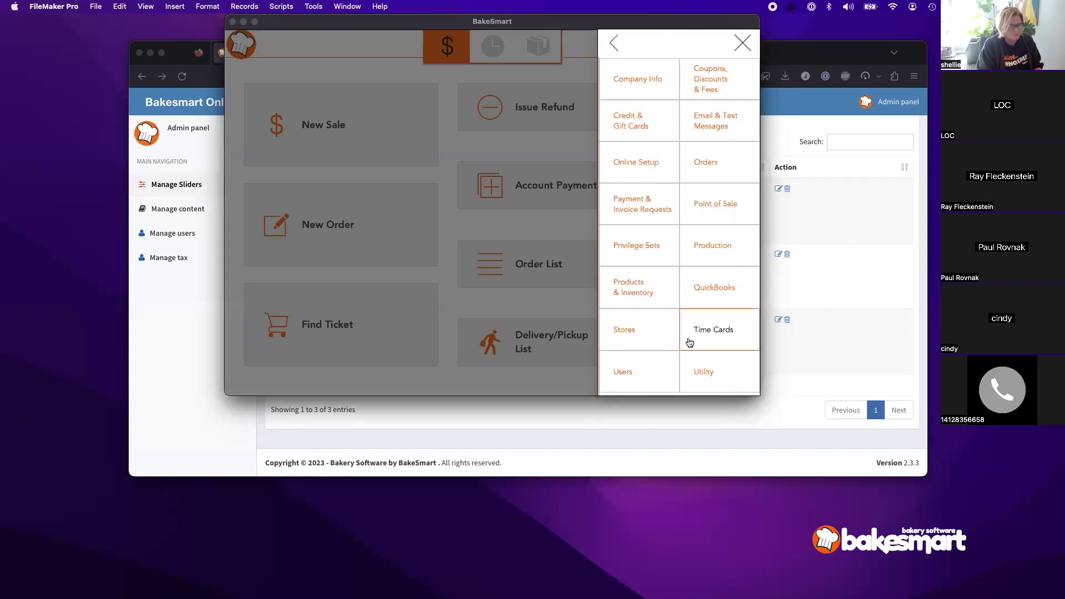
pyautogui.click(633, 331)
pyautogui.click(309, 144)
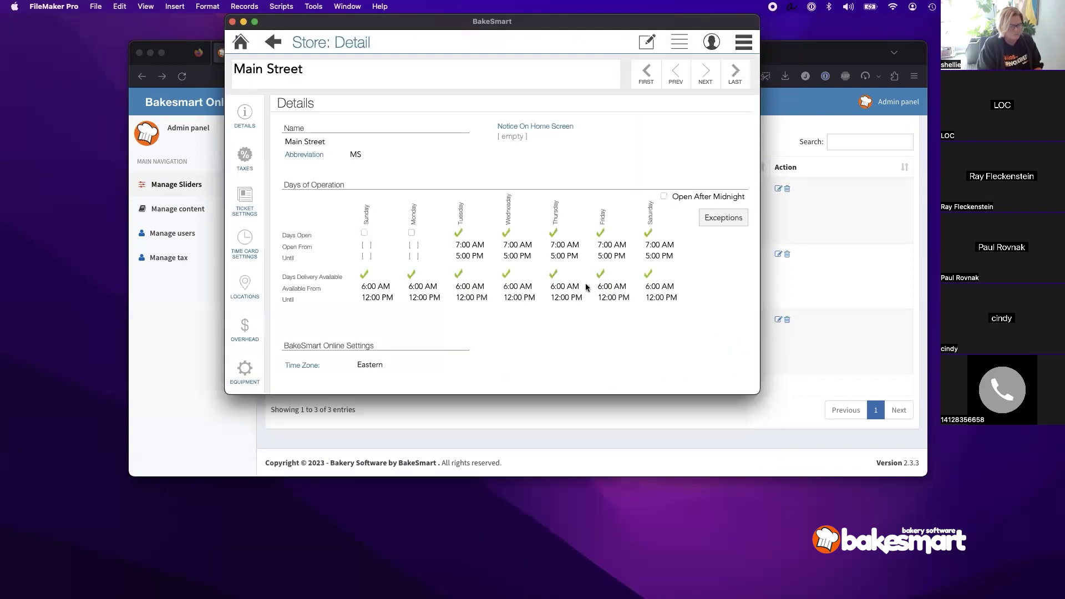
# Step: Check Main Street's exception dates, close them and return to the home screen
pyautogui.click(725, 219)
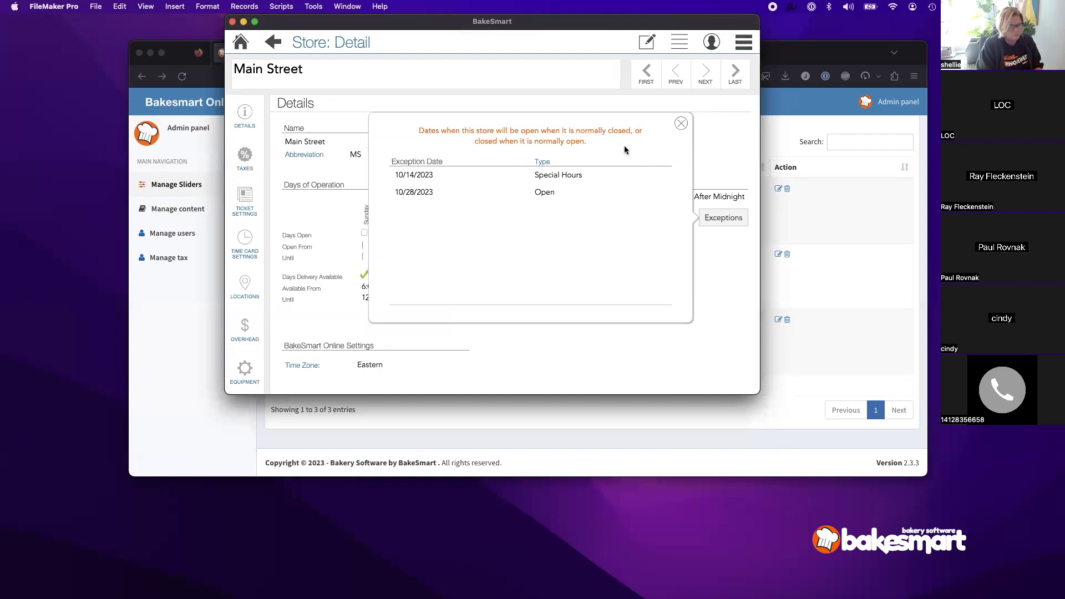
pyautogui.click(681, 123)
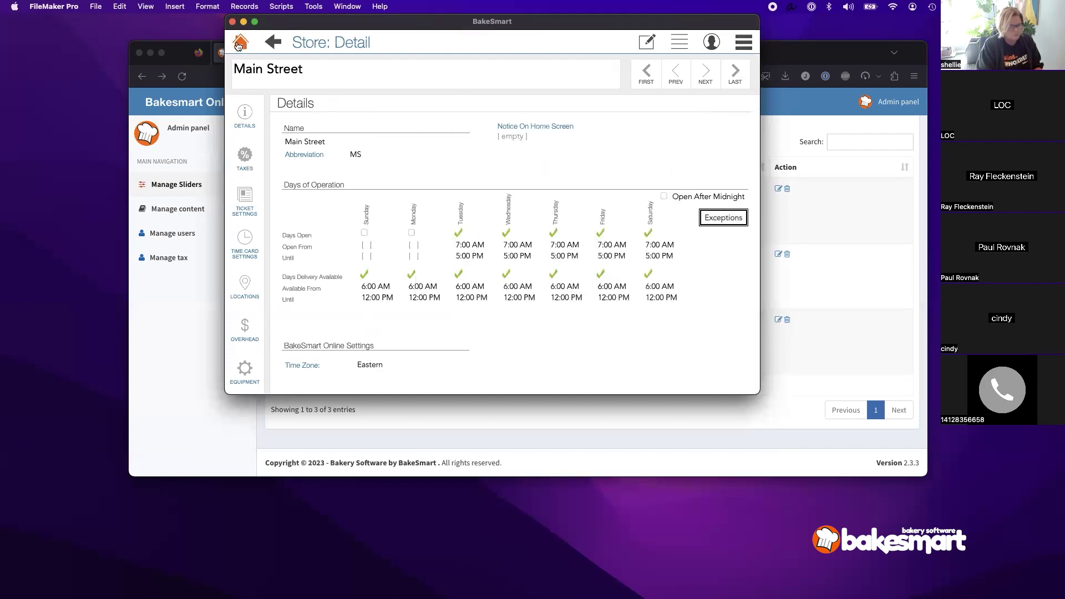
pyautogui.click(238, 44)
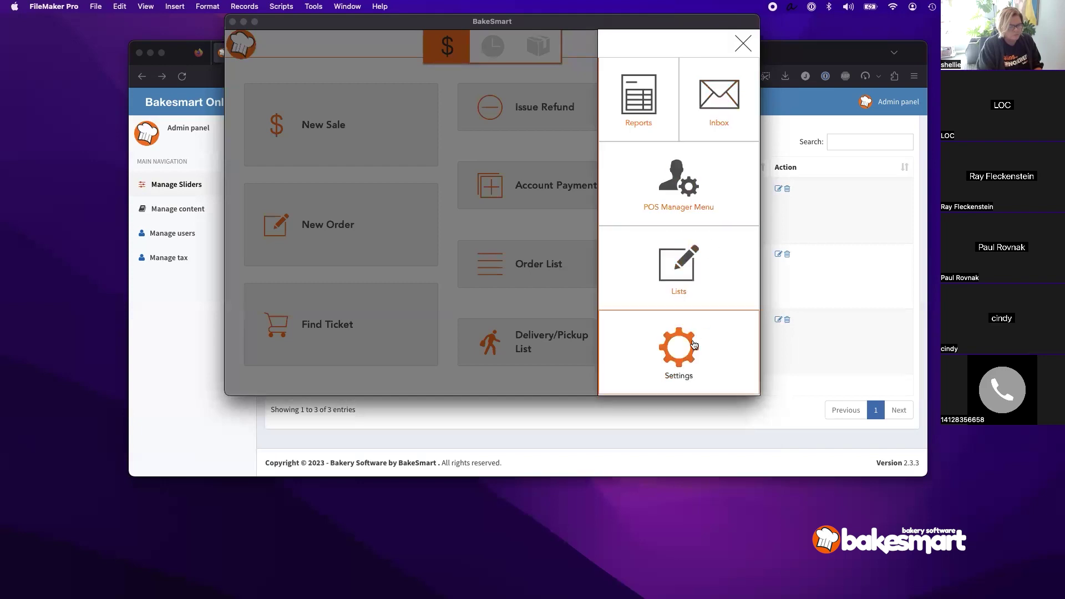
pyautogui.click(690, 346)
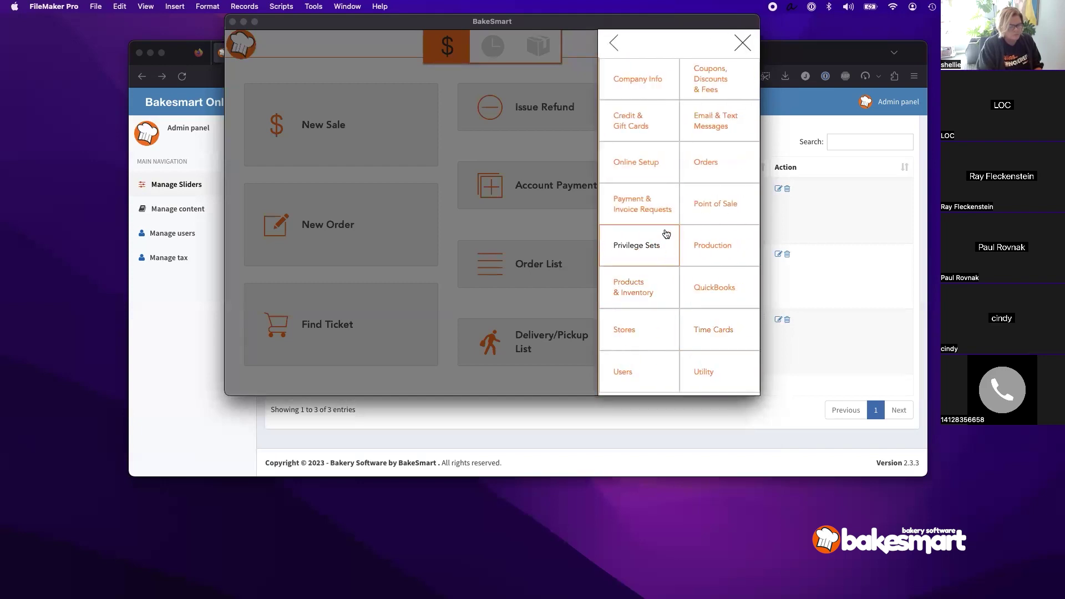
pyautogui.click(710, 162)
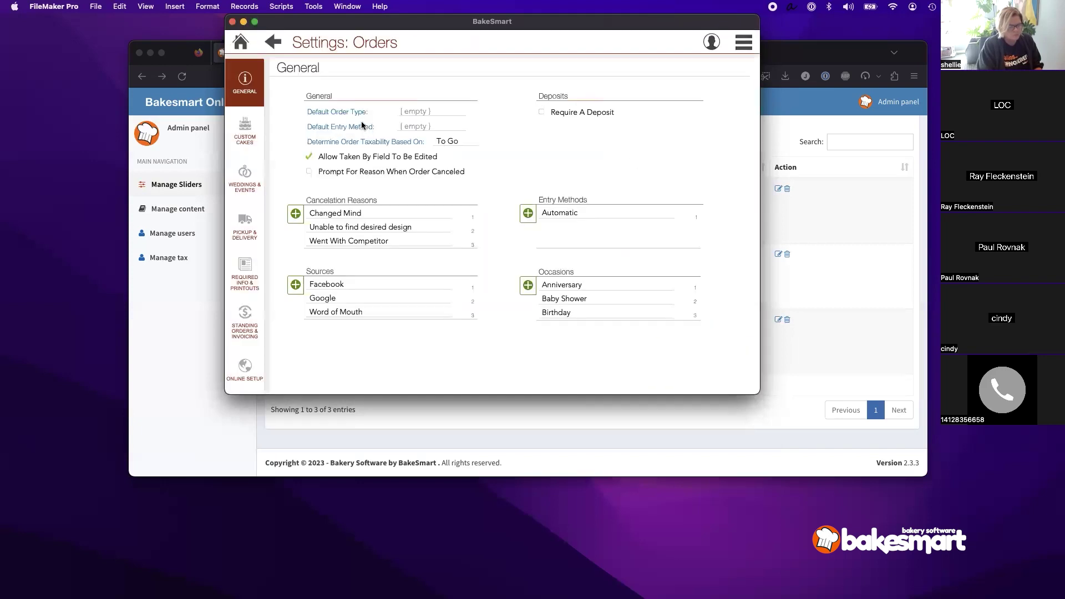
pyautogui.click(249, 222)
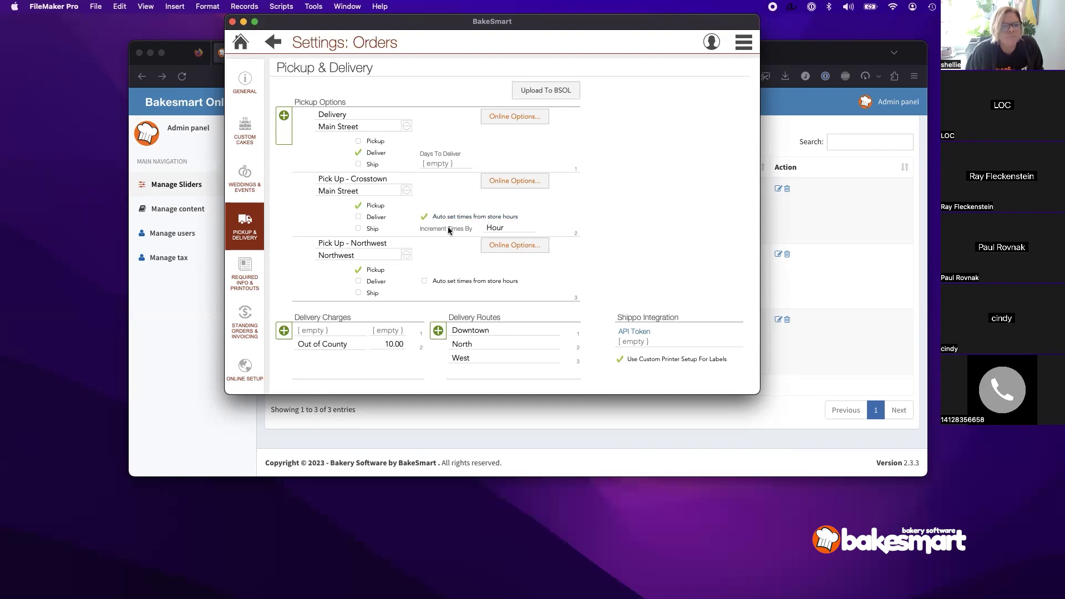
pyautogui.click(502, 230)
pyautogui.click(592, 226)
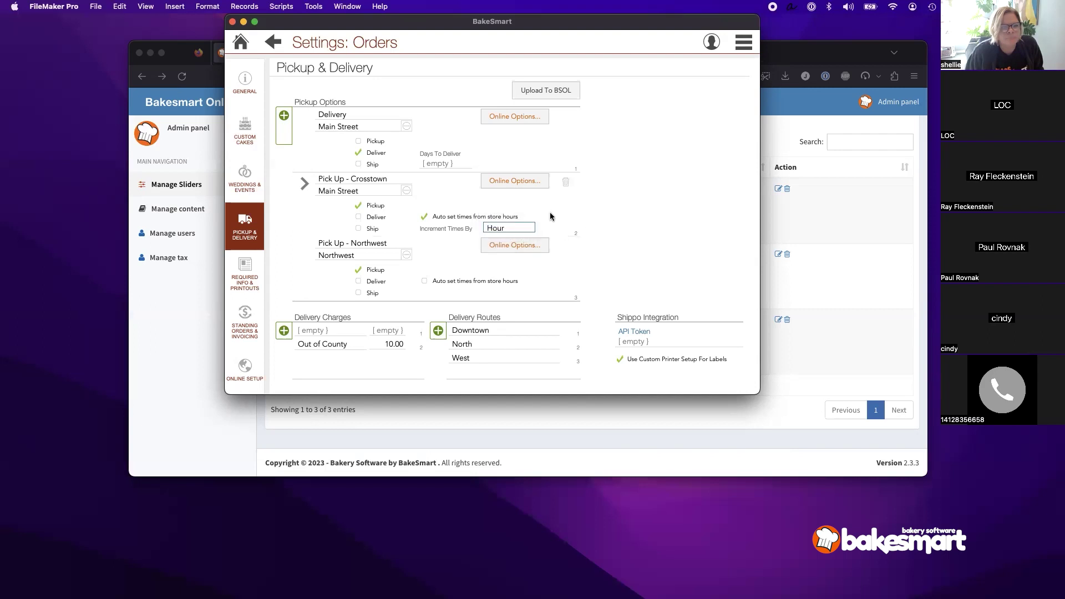
pyautogui.click(425, 218)
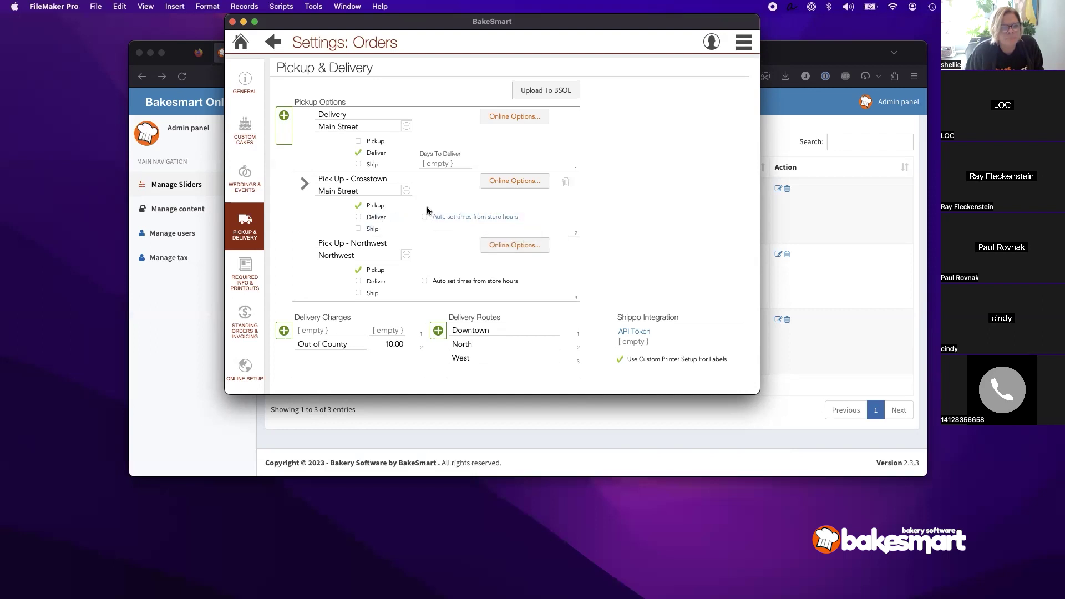
pyautogui.click(304, 183)
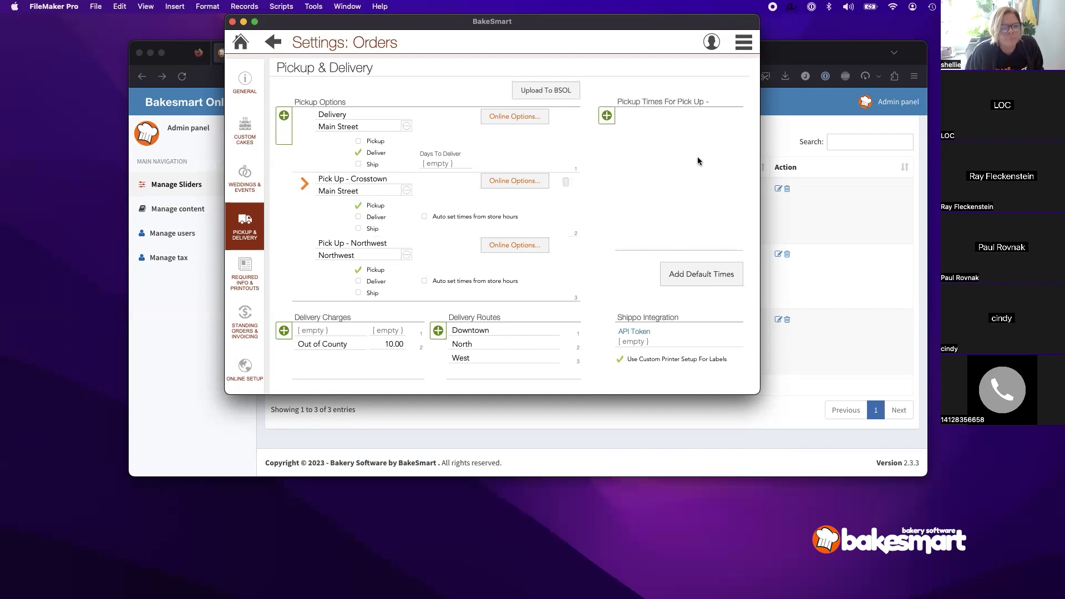
pyautogui.click(425, 217)
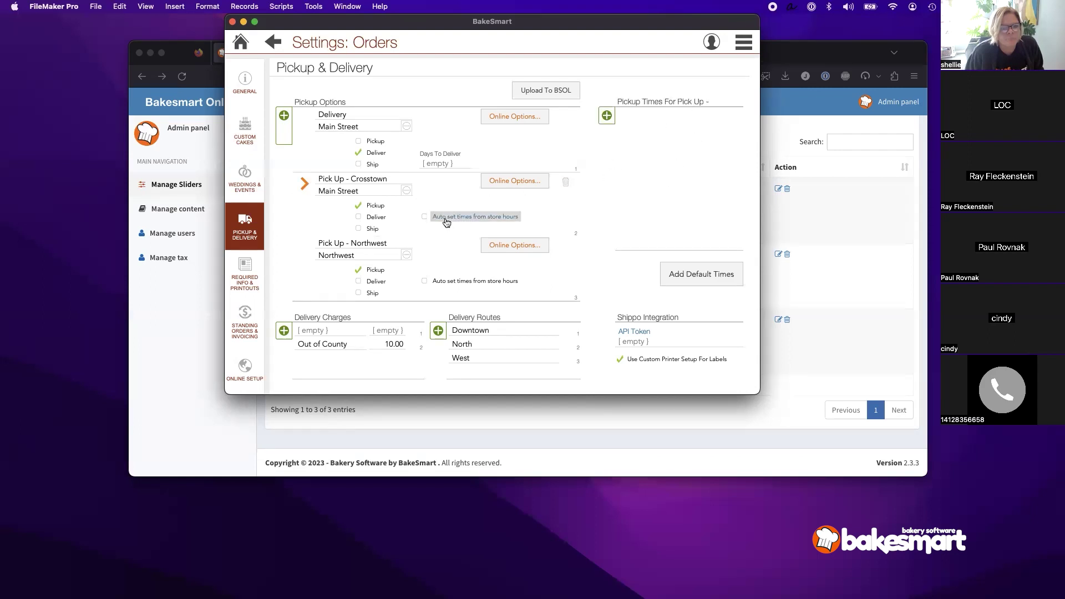
pyautogui.click(521, 226)
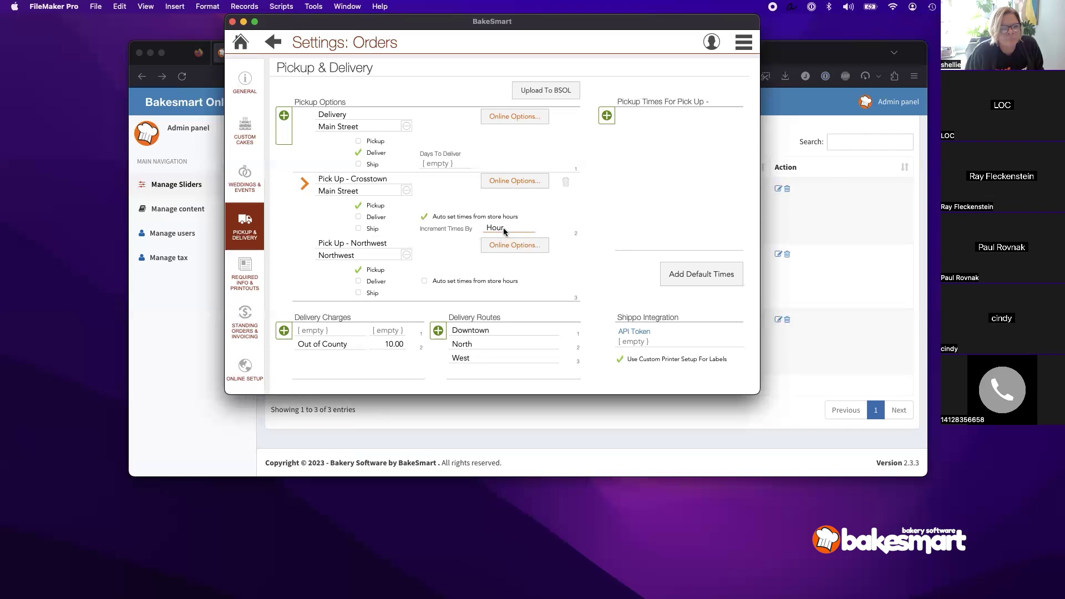
pyautogui.click(504, 232)
pyautogui.click(240, 41)
pyautogui.click(755, 46)
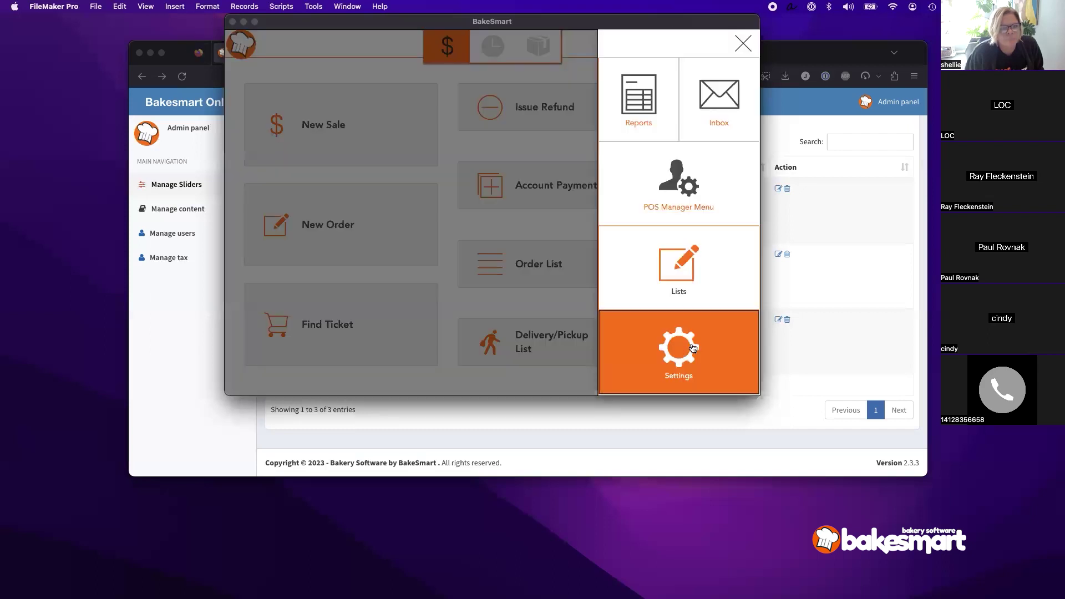
# Step: Open the Main Street store's exception dates from the Stores settings
pyautogui.click(678, 348)
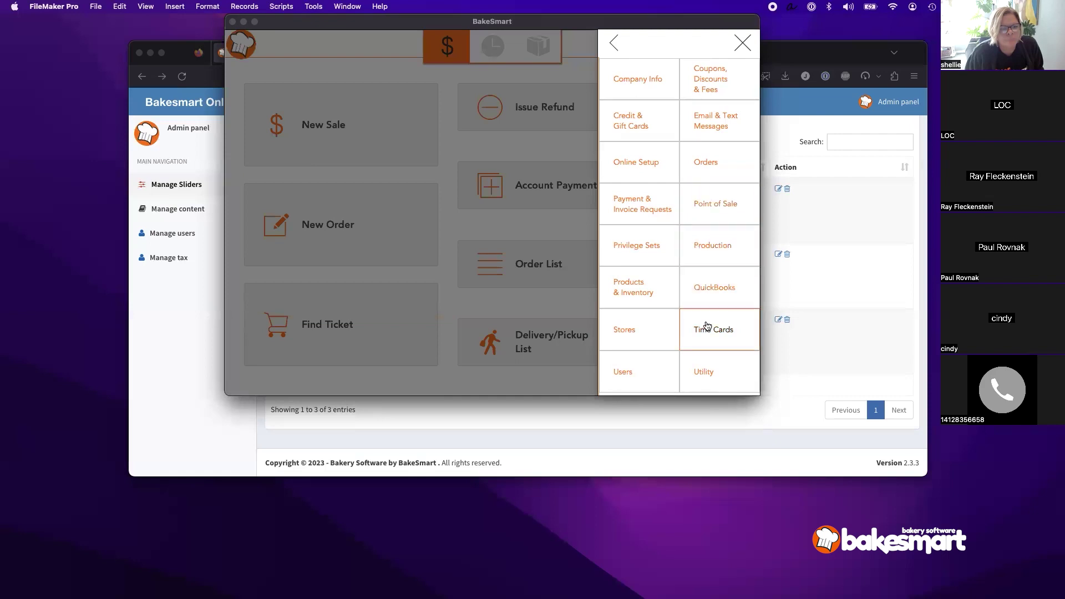
pyautogui.click(645, 342)
pyautogui.click(377, 152)
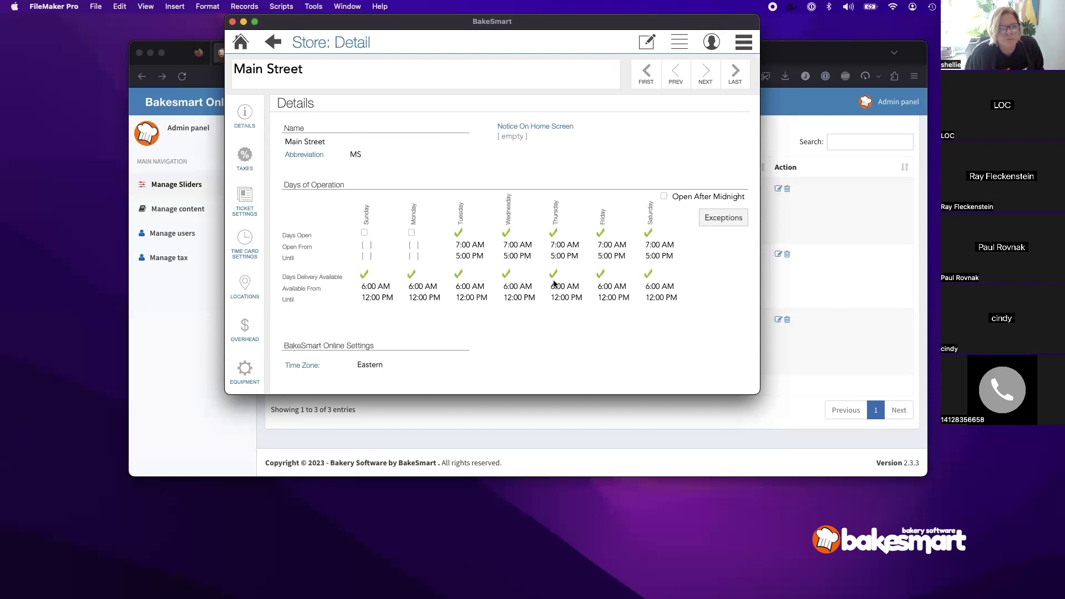
pyautogui.click(720, 219)
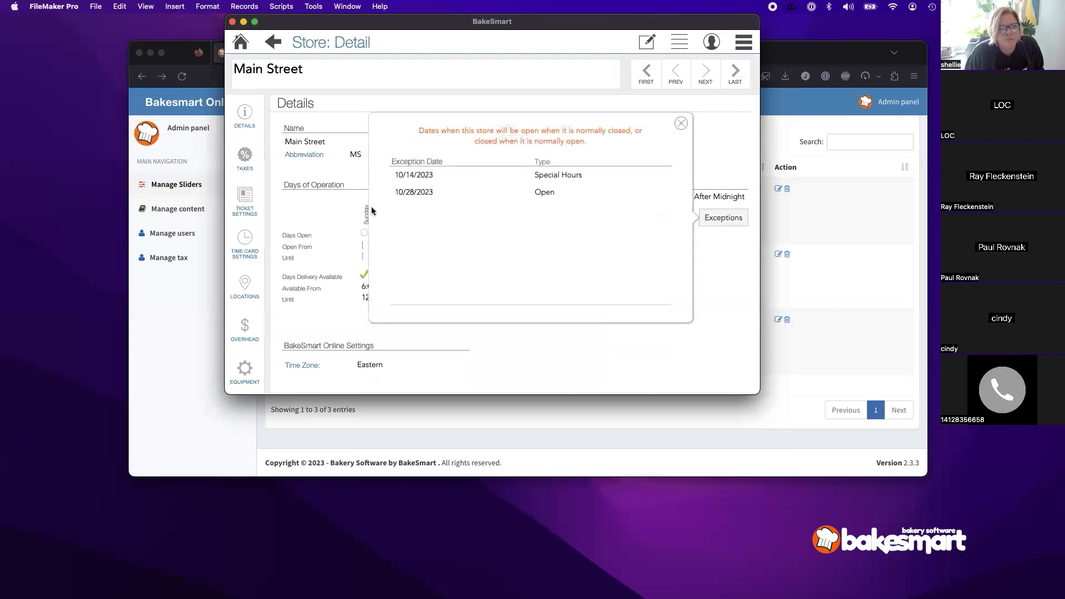
# Step: Make the store editable and start filling in the 10/28/2023 opening and closing hours
pyautogui.click(647, 42)
pyautogui.click(721, 218)
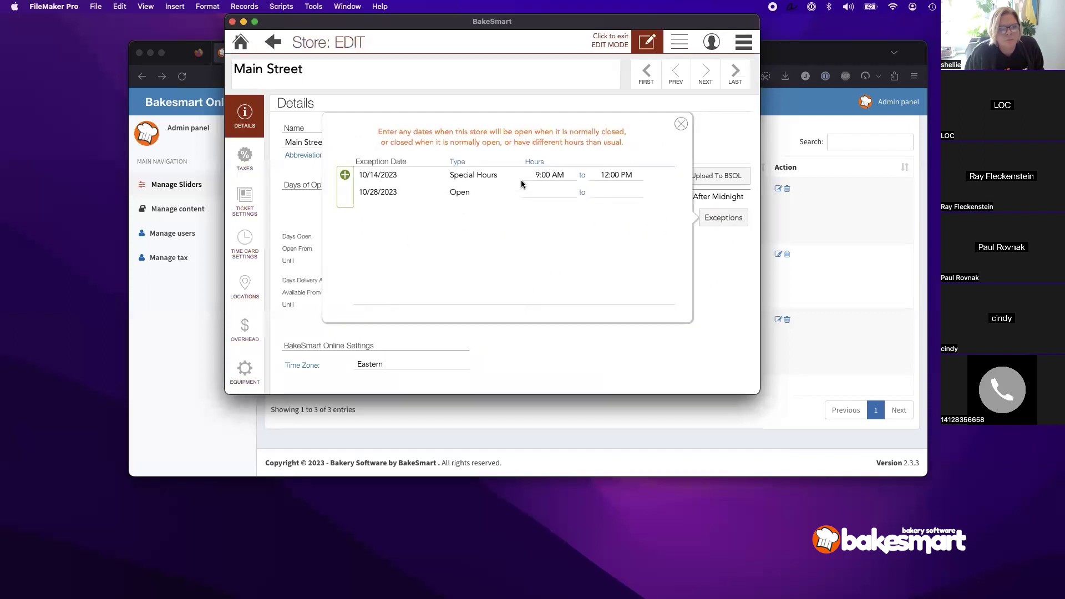
pyautogui.click(459, 192)
pyautogui.click(546, 192)
pyautogui.click(603, 192)
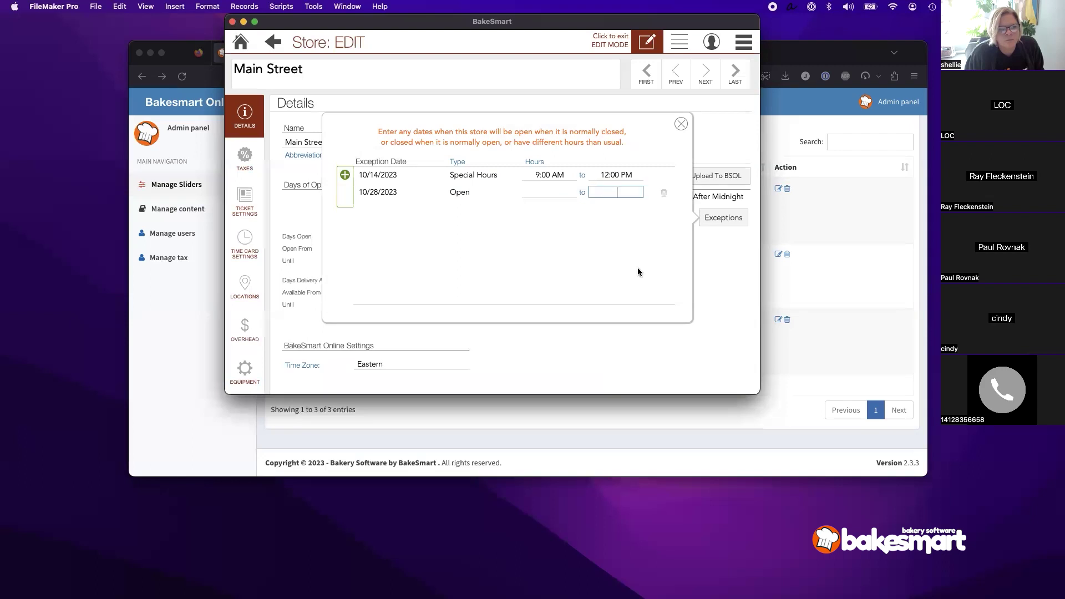